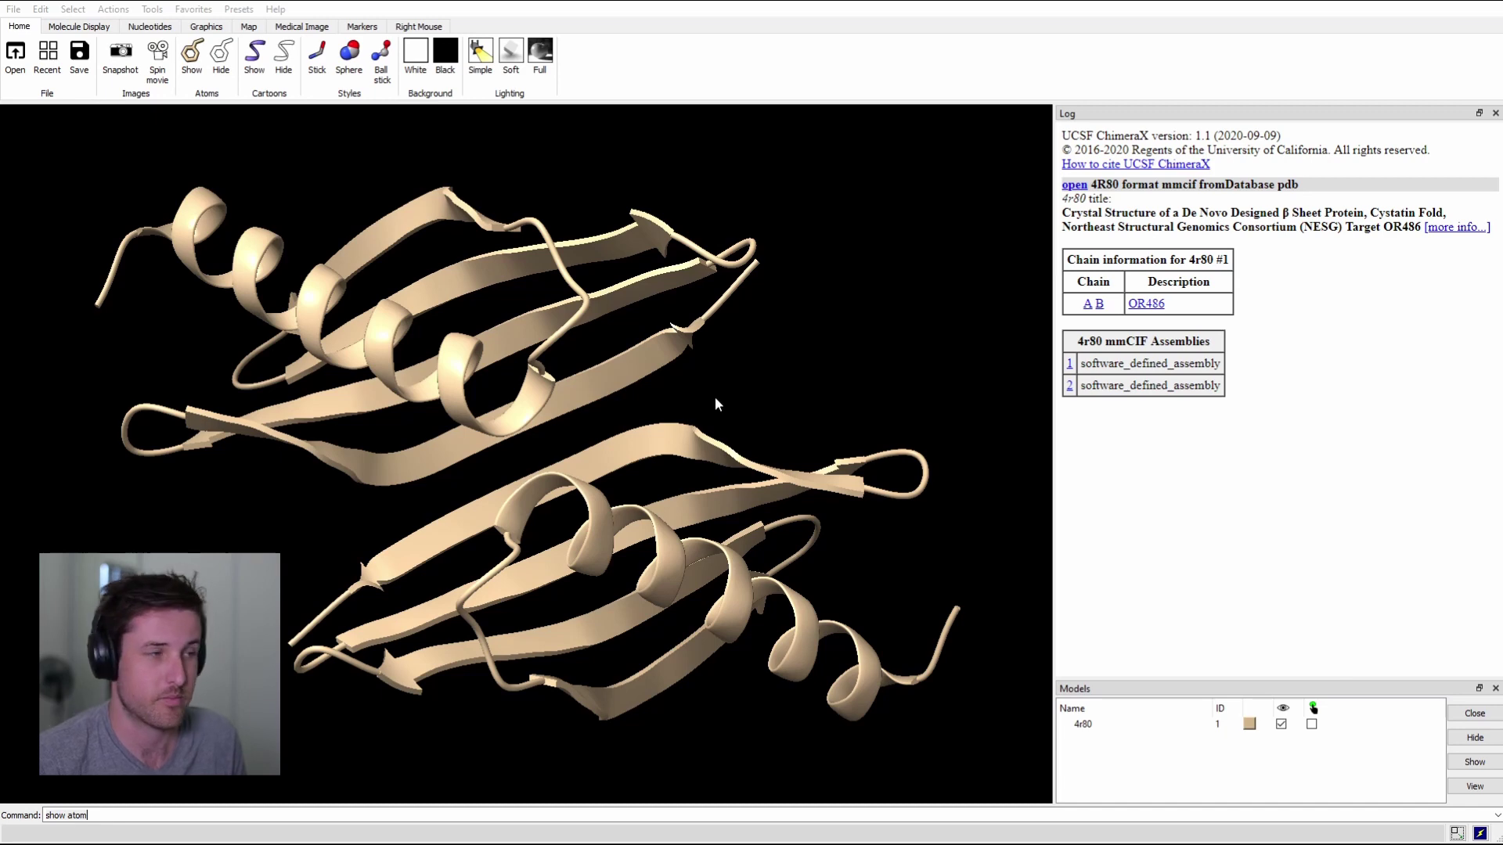
# Dismiss the unfinished command and rotate the 4R80 protein to view it from several sides.
pyautogui.click(218, 814)
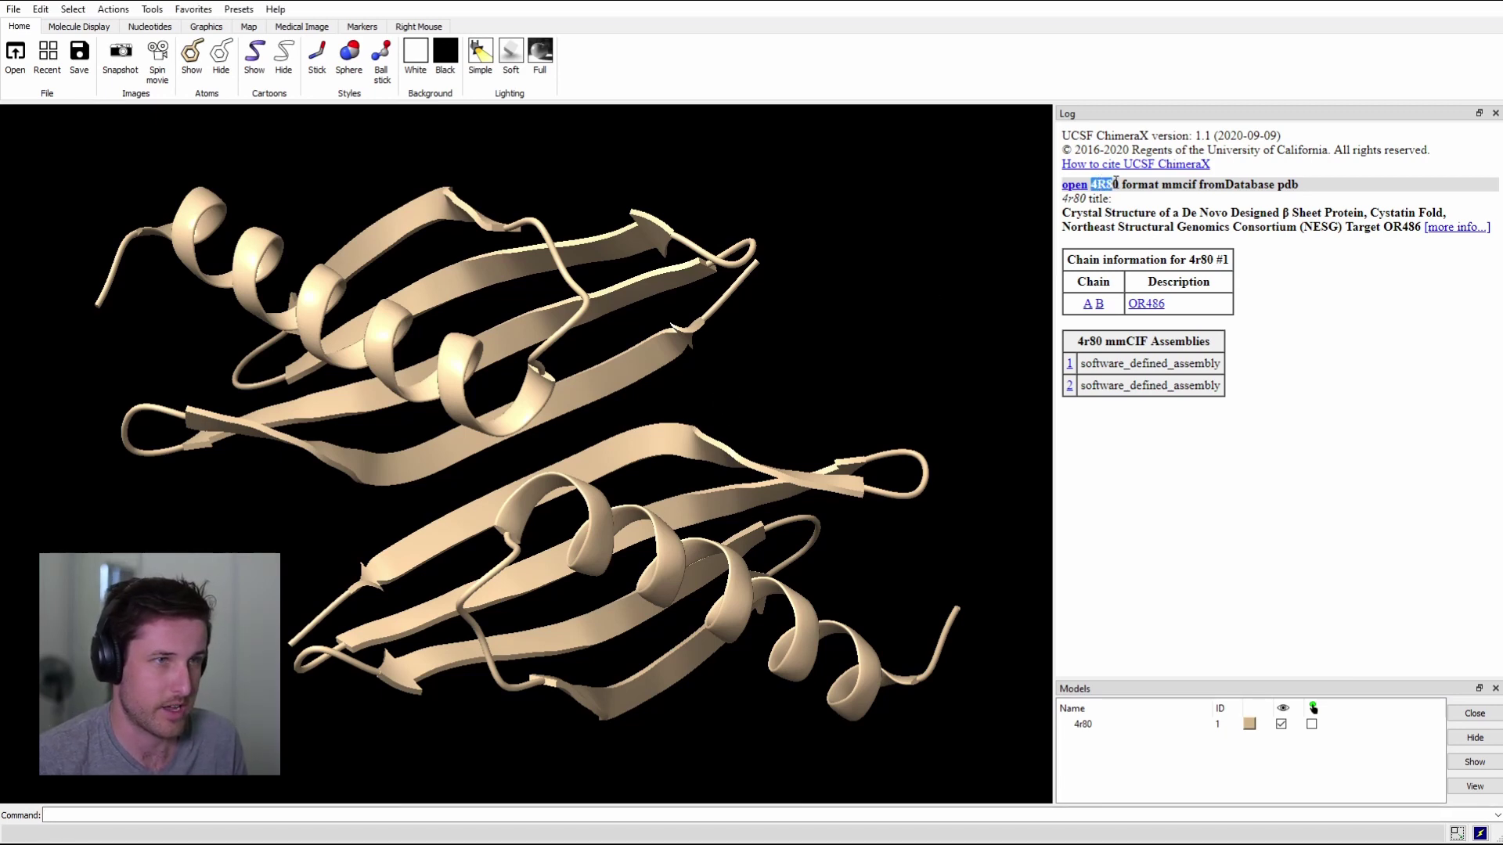
pyautogui.moveTo(776, 399)
pyautogui.mouseDown()
pyautogui.moveTo(720, 432)
pyautogui.moveTo(728, 450)
pyautogui.moveTo(658, 464)
pyautogui.mouseUp()
pyautogui.moveTo(500, 437); pyautogui.dragTo(433, 344)
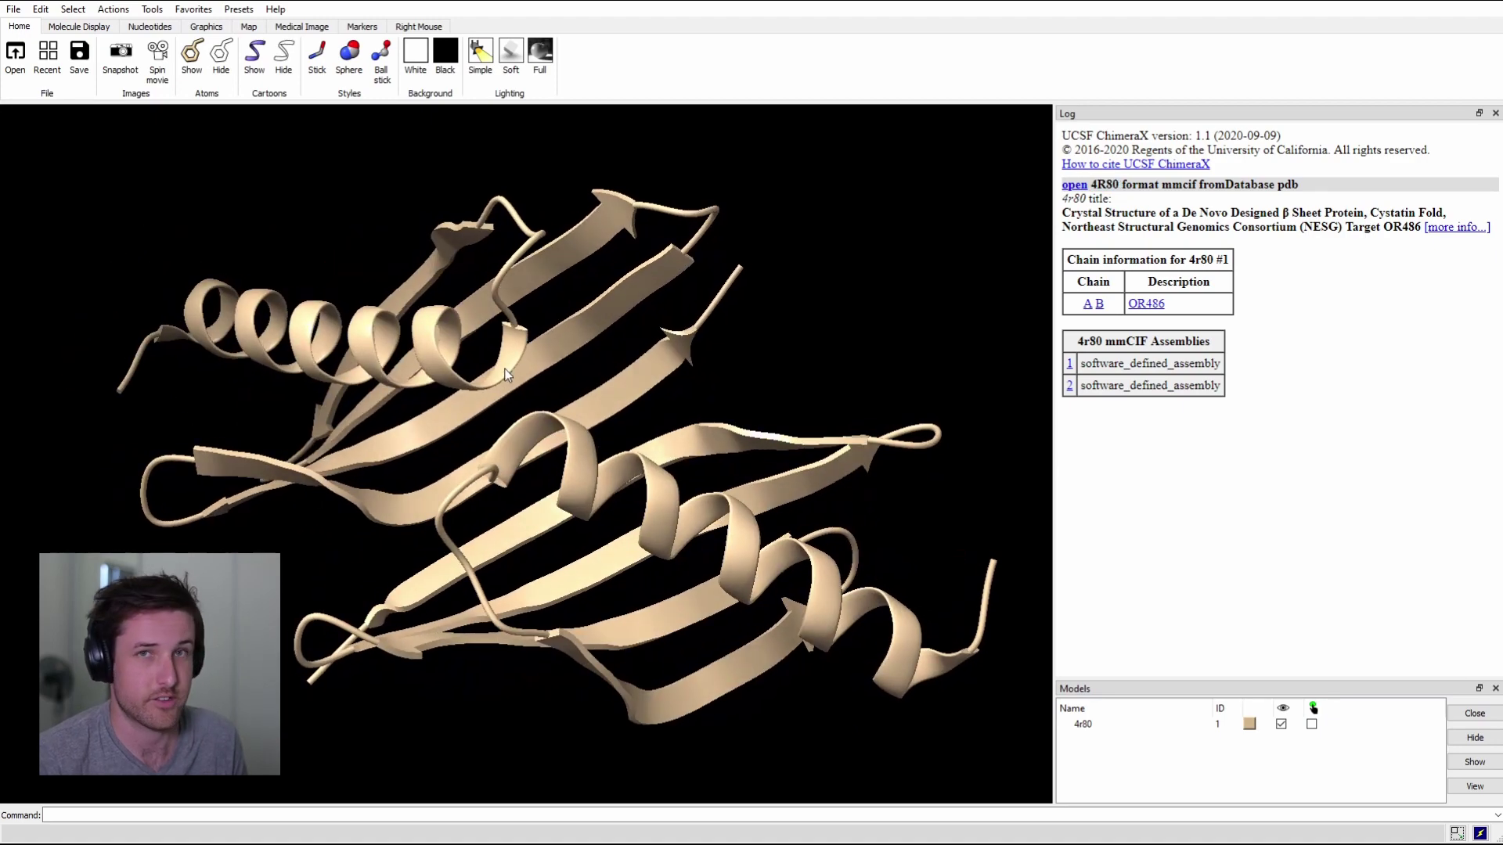
pyautogui.moveTo(517, 464)
pyautogui.mouseDown()
pyautogui.moveTo(522, 413)
pyautogui.moveTo(534, 422)
pyautogui.mouseUp()
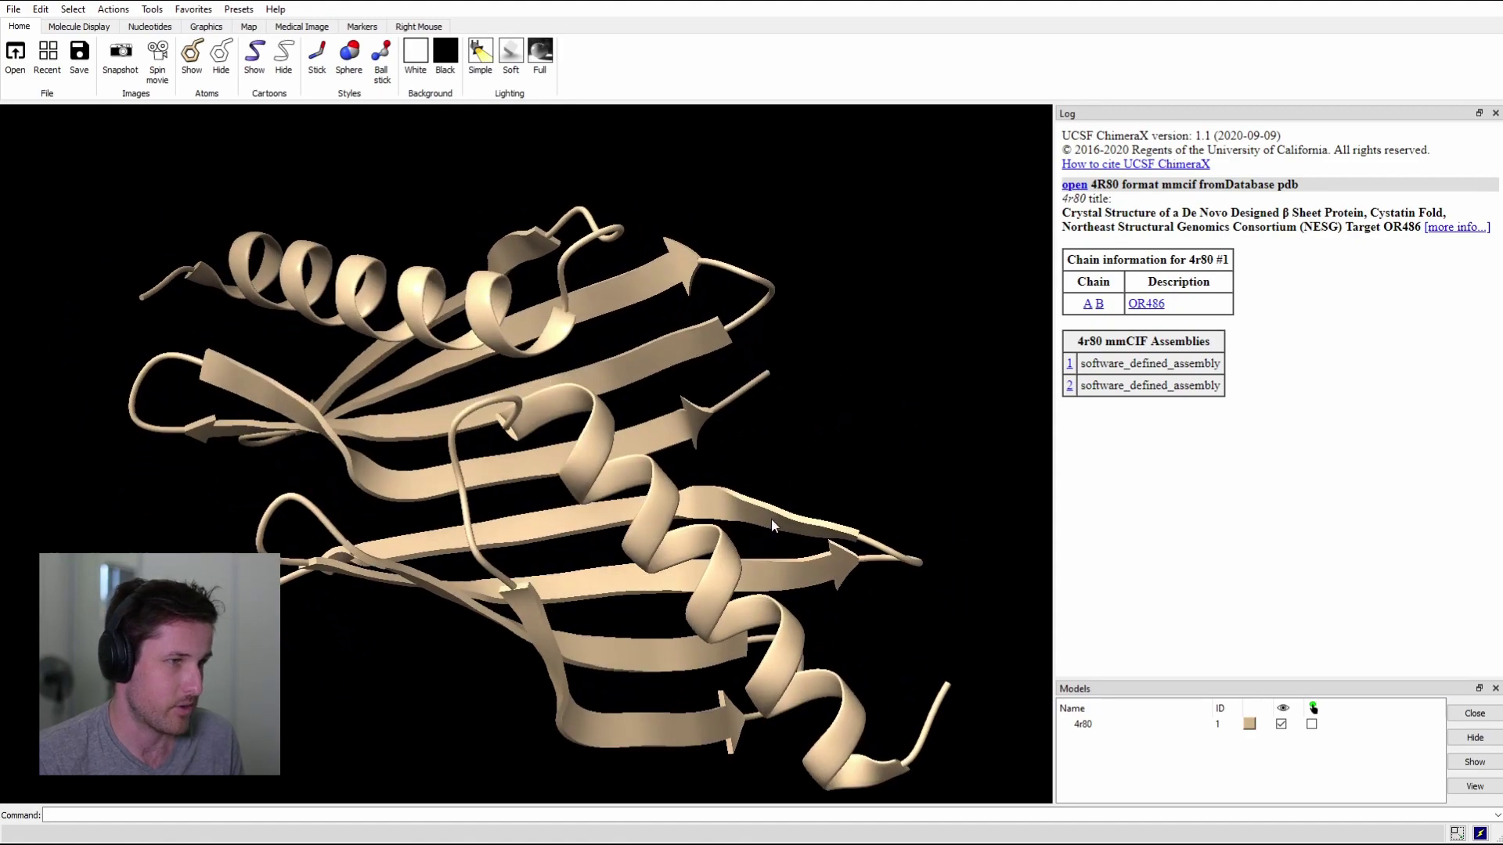
pyautogui.moveTo(792, 521)
pyautogui.mouseDown()
pyautogui.moveTo(783, 462)
pyautogui.moveTo(764, 560)
pyautogui.moveTo(631, 491)
pyautogui.moveTo(591, 738)
pyautogui.mouseUp()
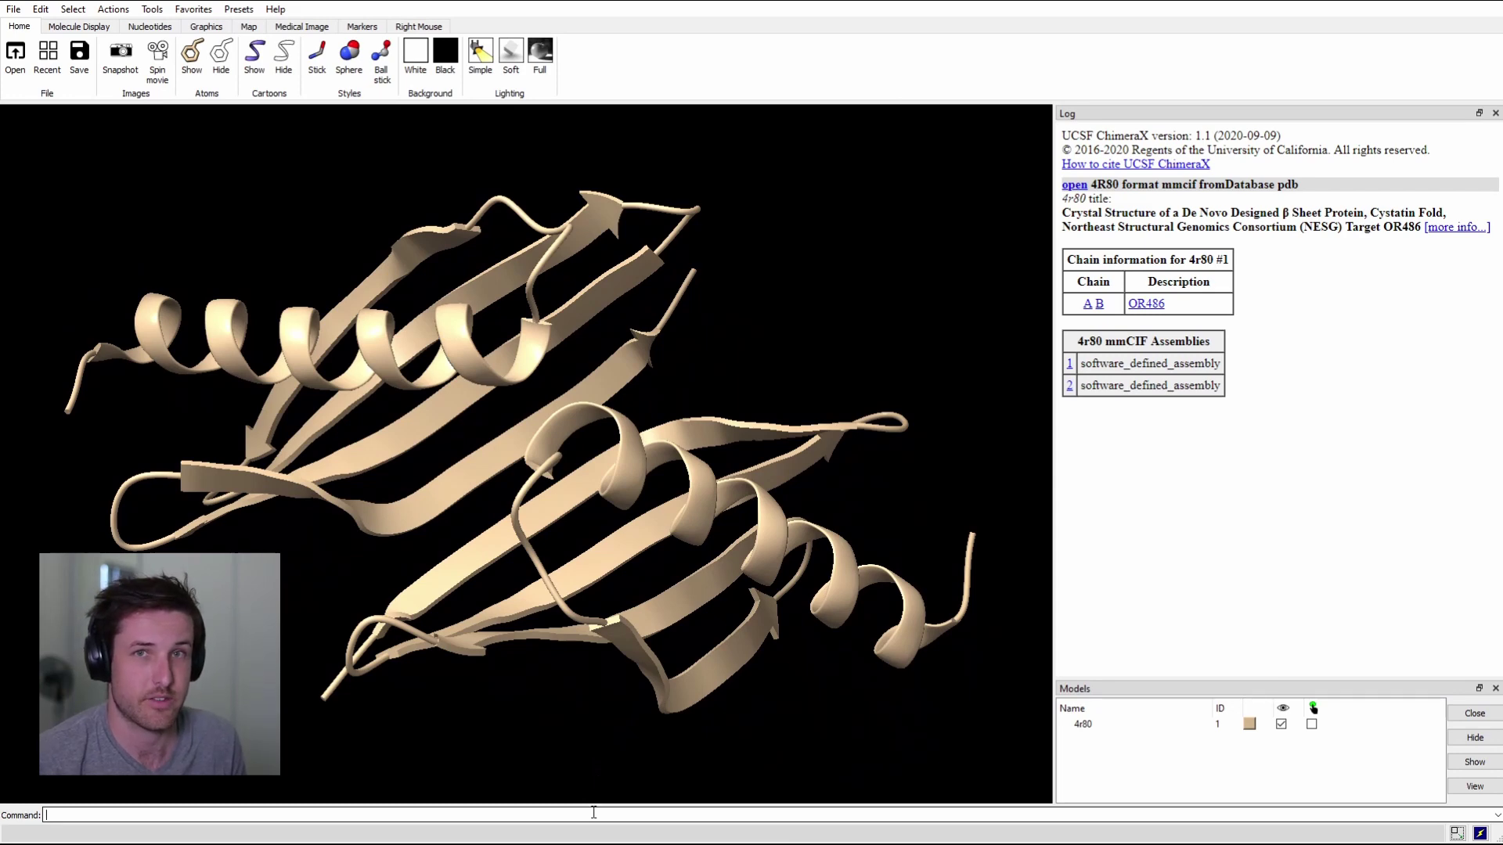
pyautogui.write('save')
# Run save without a file name, then bring up and enlarge the save command's help page.
pyautogui.press('Return')
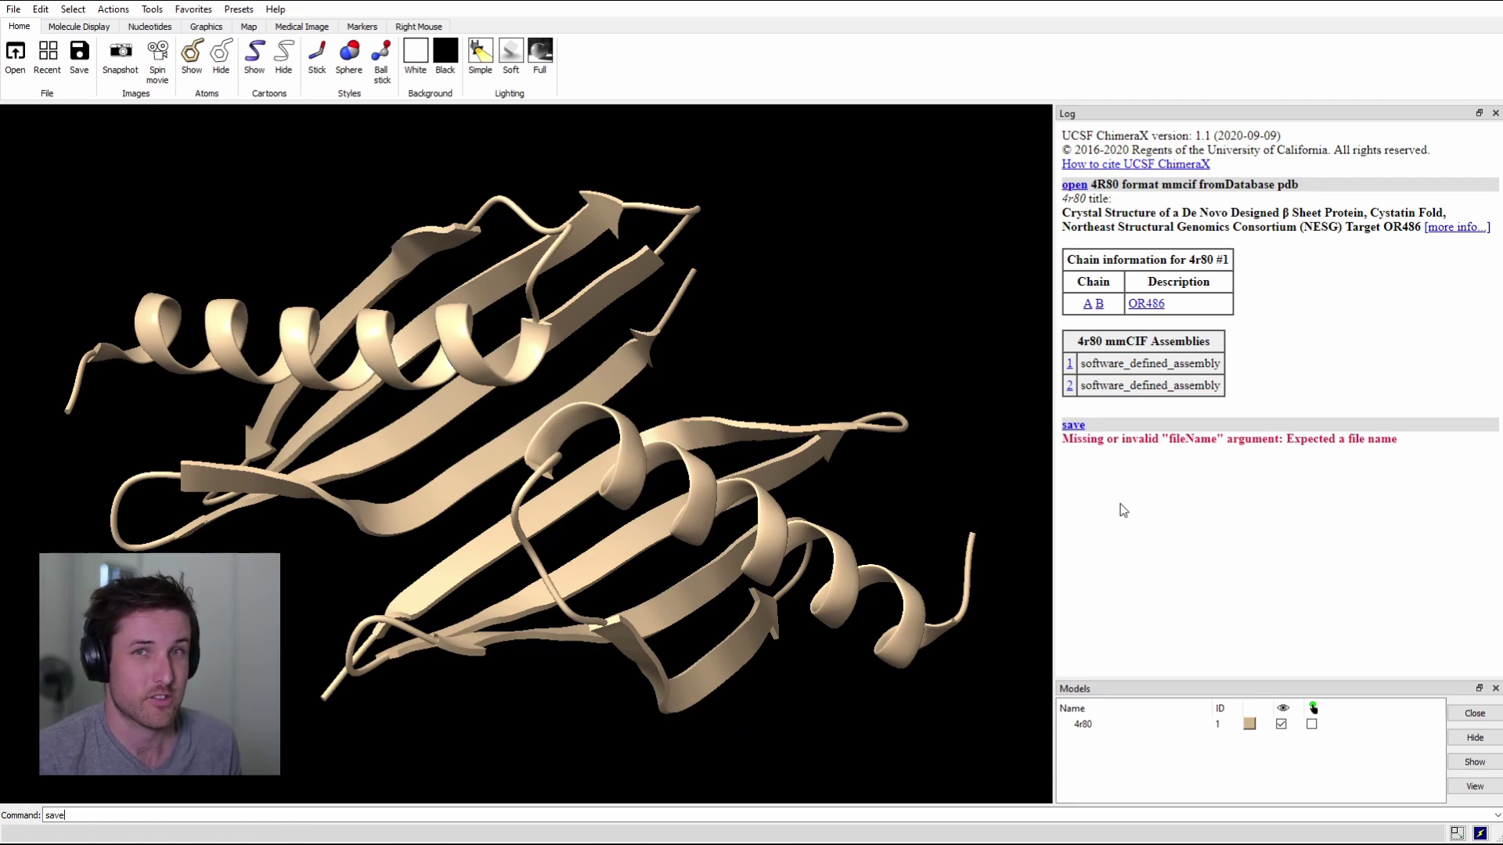
pyautogui.click(1073, 426)
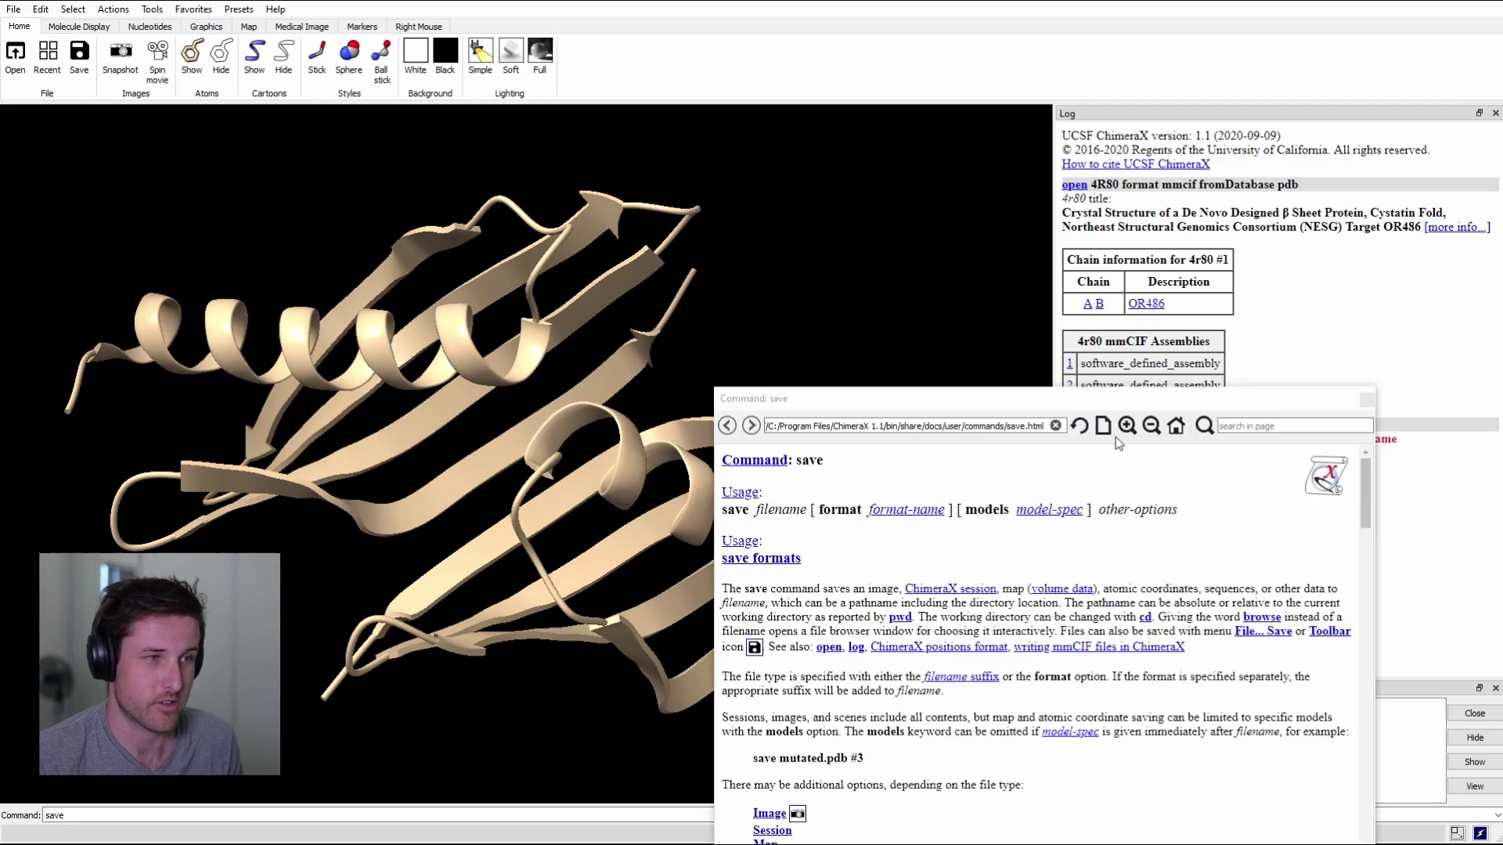
pyautogui.moveTo(1106, 397)
pyautogui.mouseDown()
pyautogui.moveTo(884, 107)
pyautogui.moveTo(880, 72)
pyautogui.moveTo(890, 95)
pyautogui.mouseUp()
pyautogui.moveTo(1160, 573); pyautogui.dragTo(1359, 573)
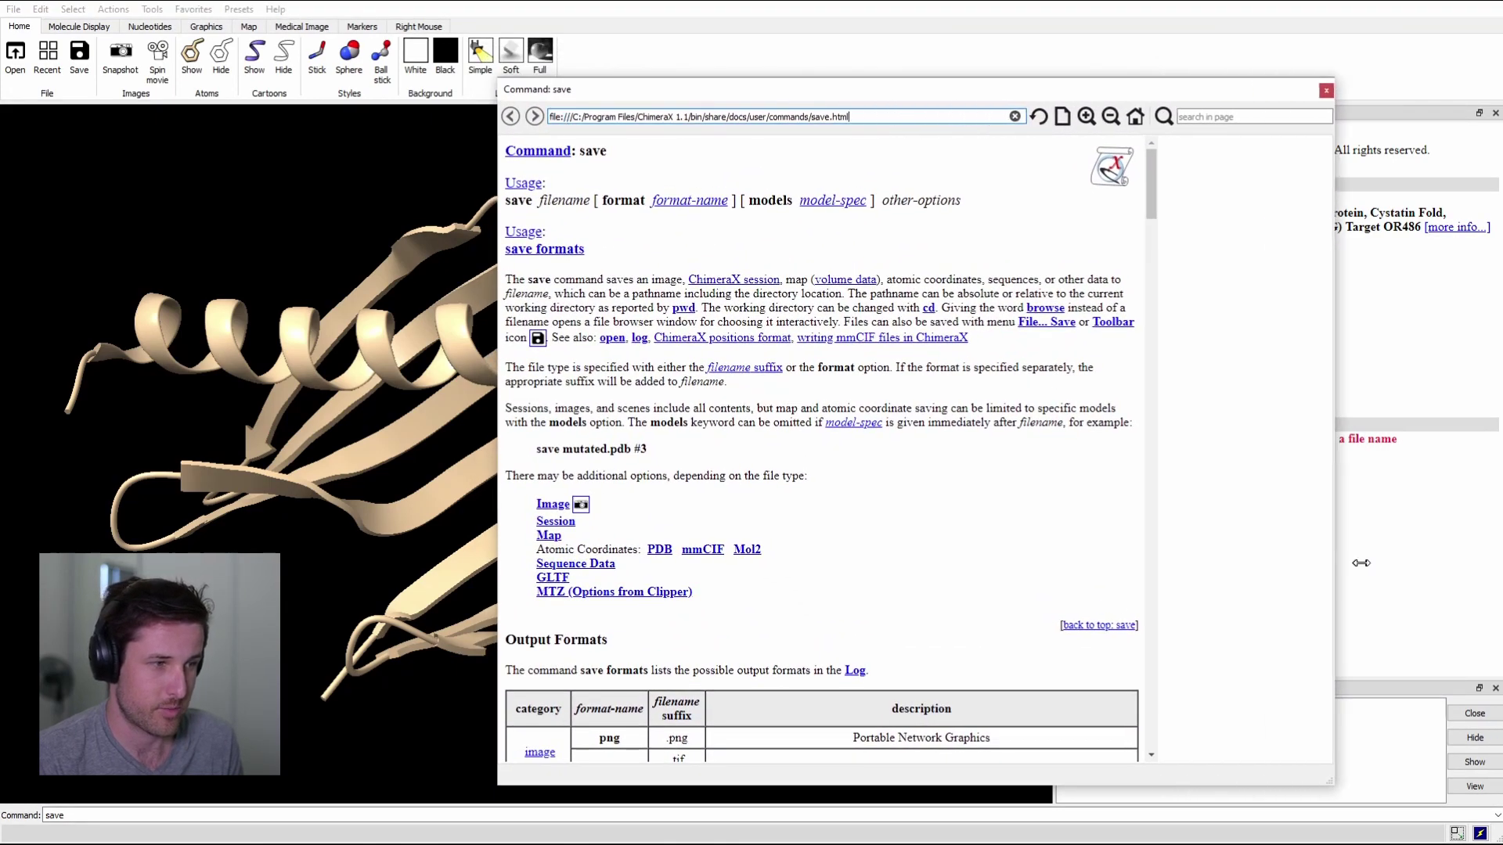
pyautogui.moveTo(506, 279); pyautogui.dragTo(576, 294)
pyautogui.click(741, 328)
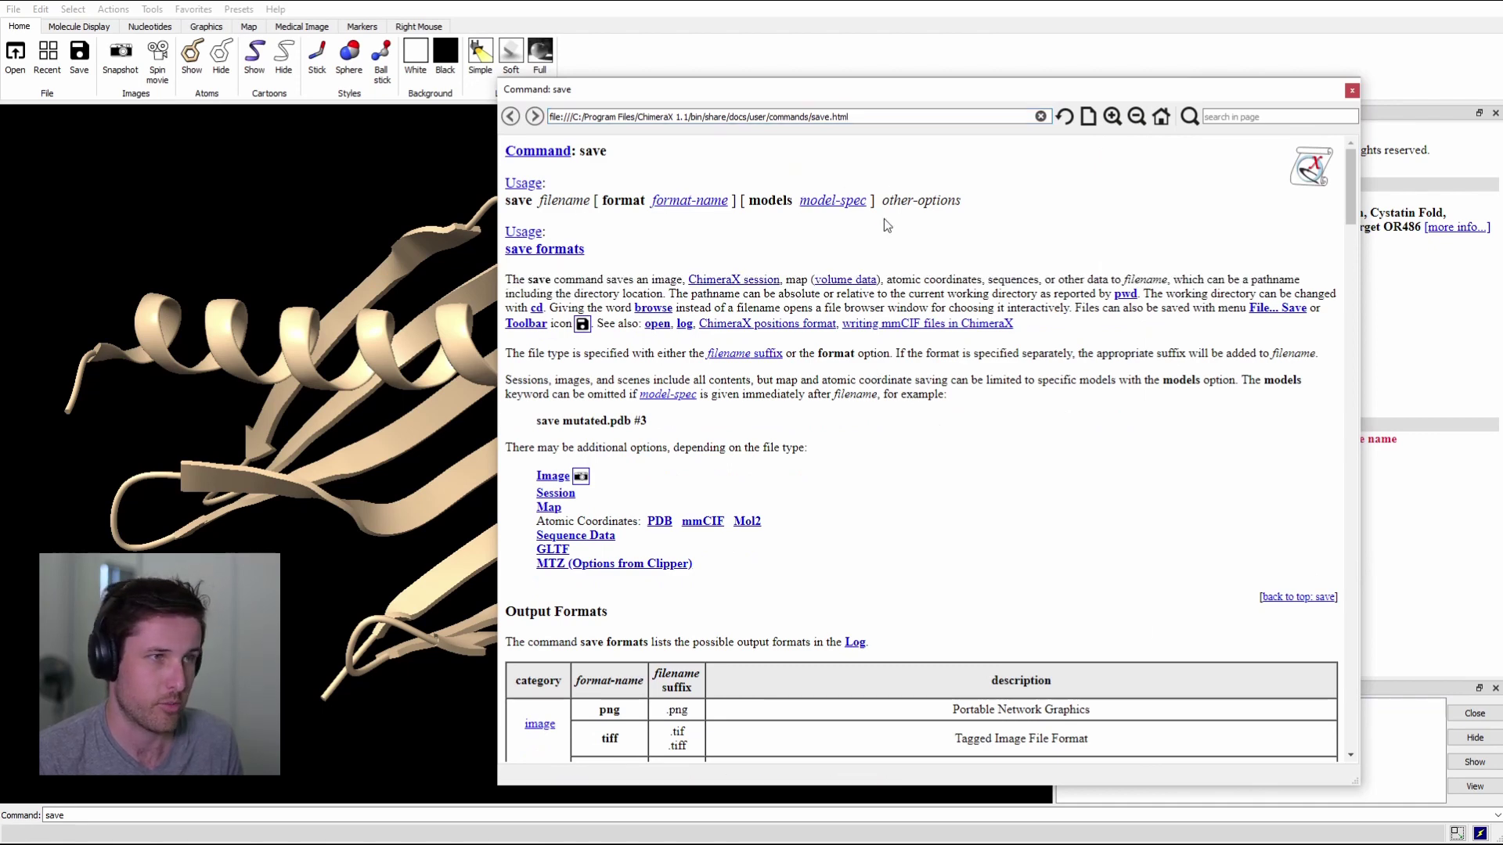
pyautogui.moveTo(1350, 164); pyautogui.dragTo(1350, 285)
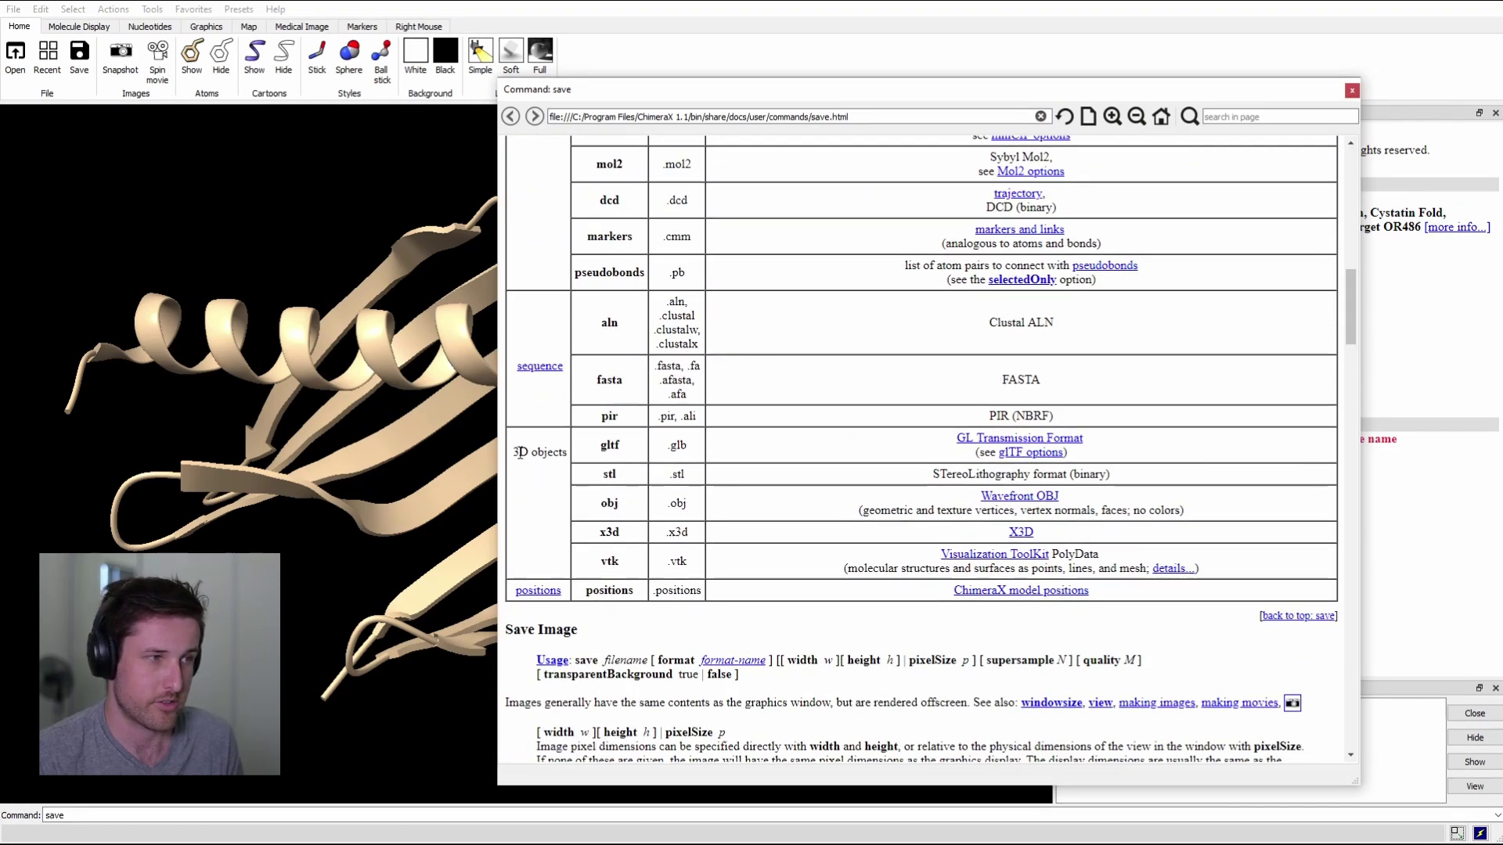
# Review the 3D object export formats in the help: obj, x3d, vtk, glb and gltf.
pyautogui.moveTo(518, 452); pyautogui.dragTo(640, 452)
pyautogui.doubleClick(608, 502)
pyautogui.doubleClick(619, 532)
pyautogui.doubleClick(606, 562)
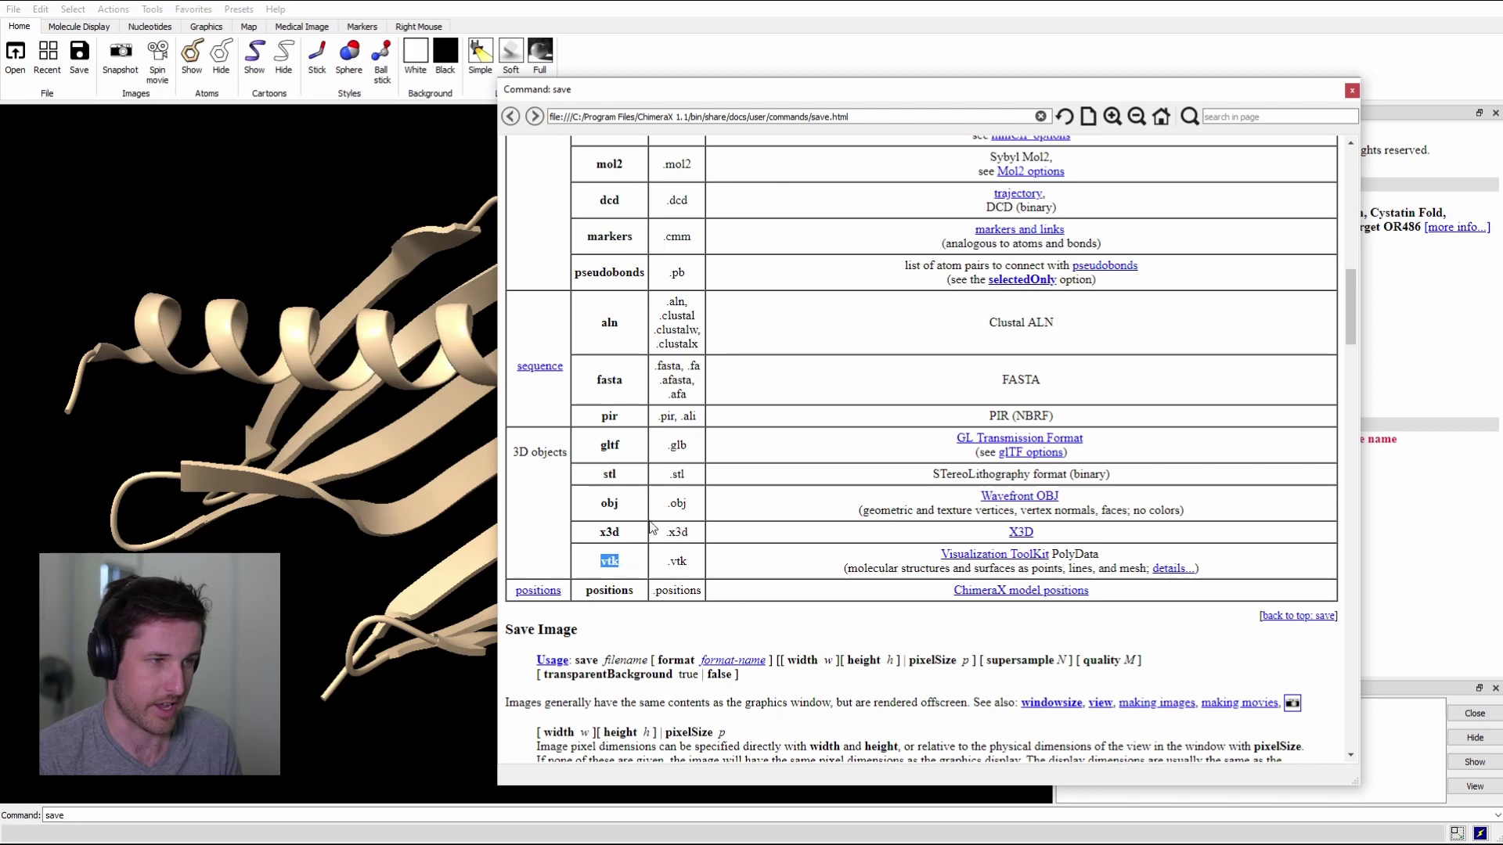
pyautogui.doubleClick(677, 444)
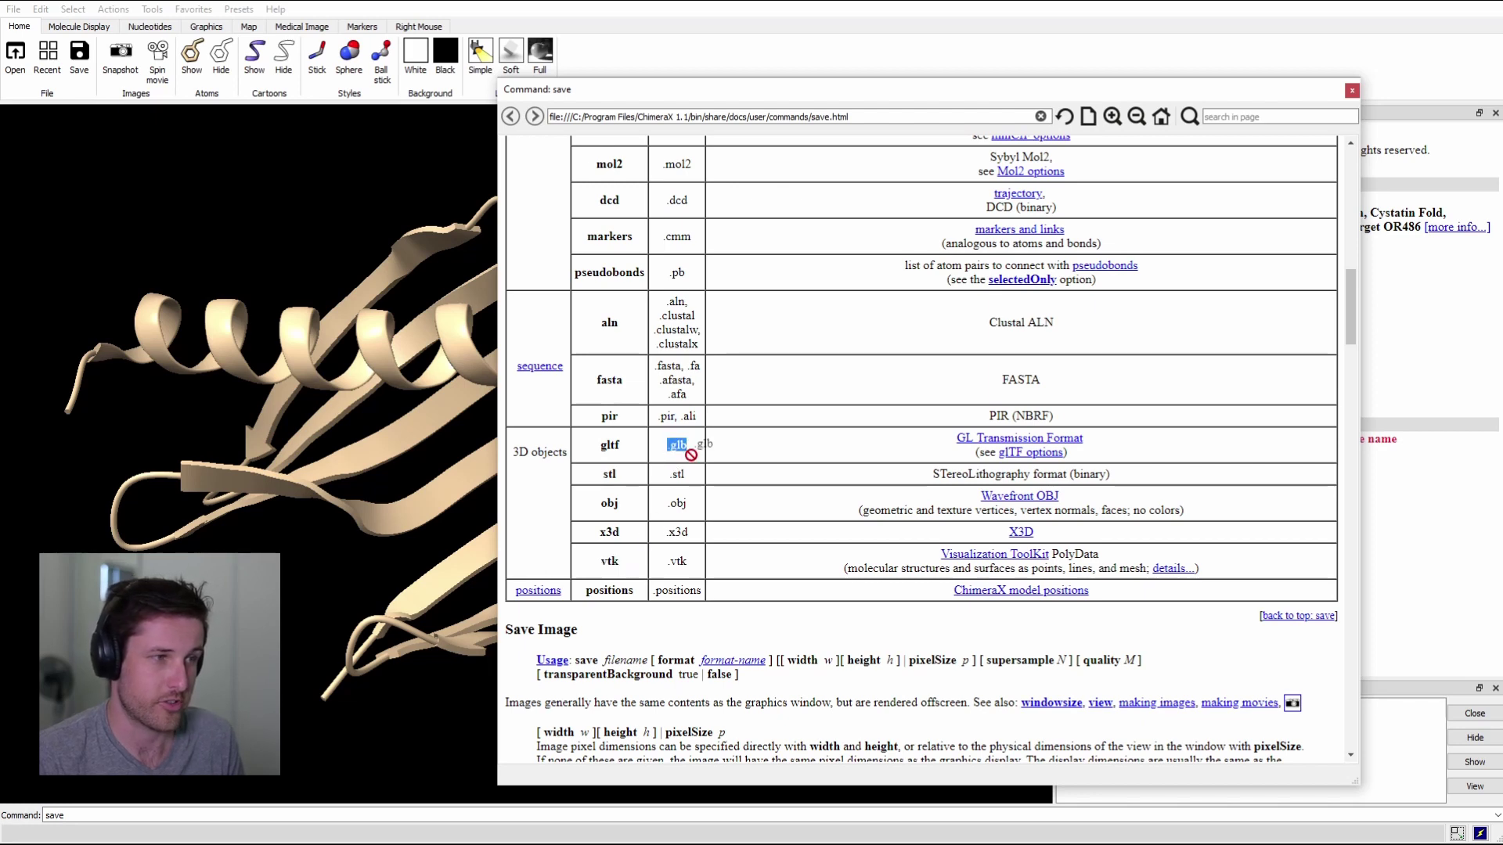
pyautogui.doubleClick(610, 446)
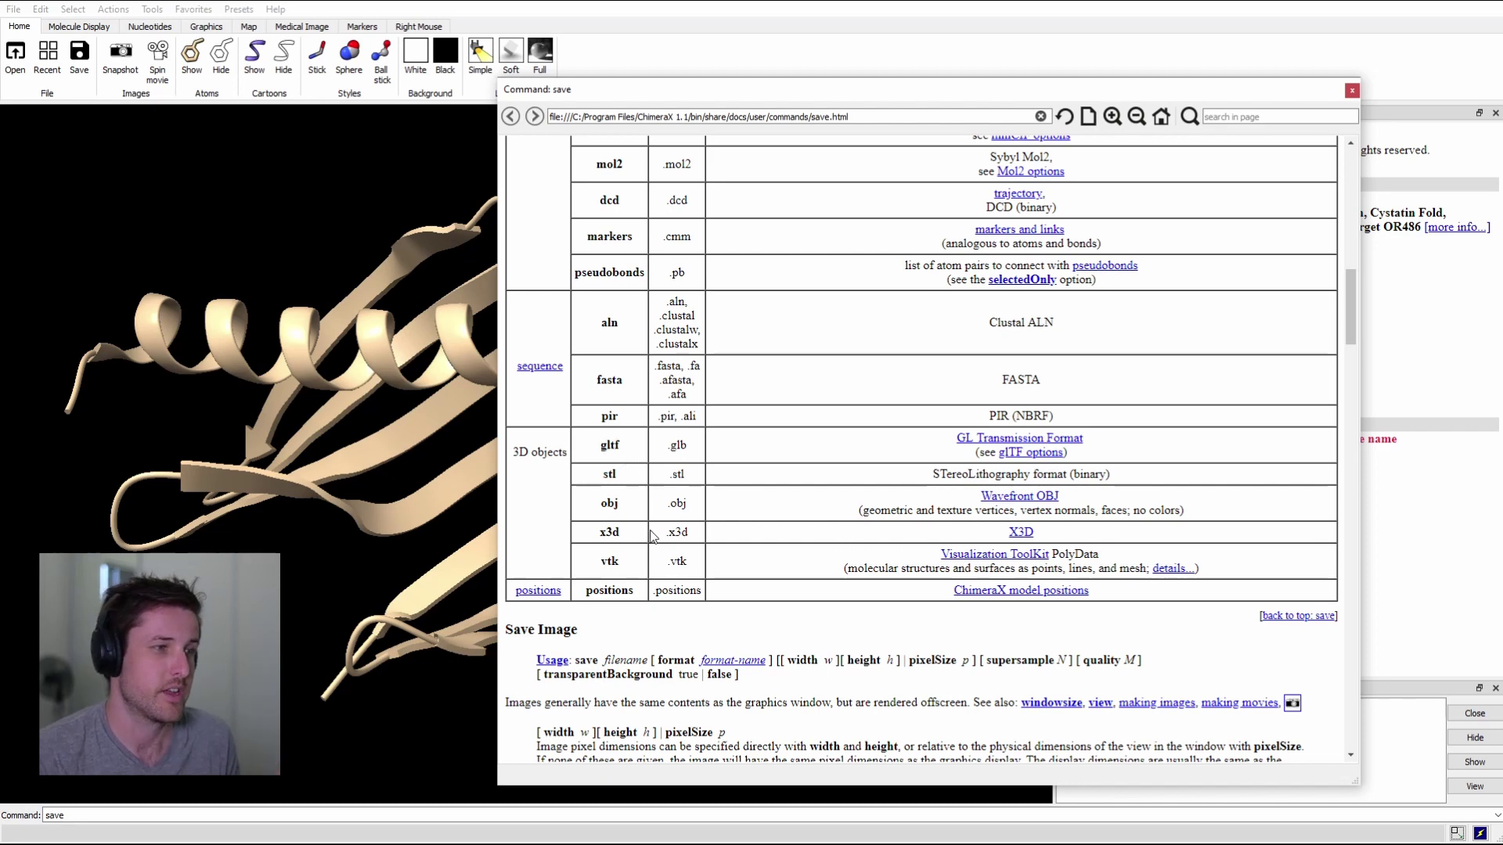
pyautogui.doubleClick(609, 506)
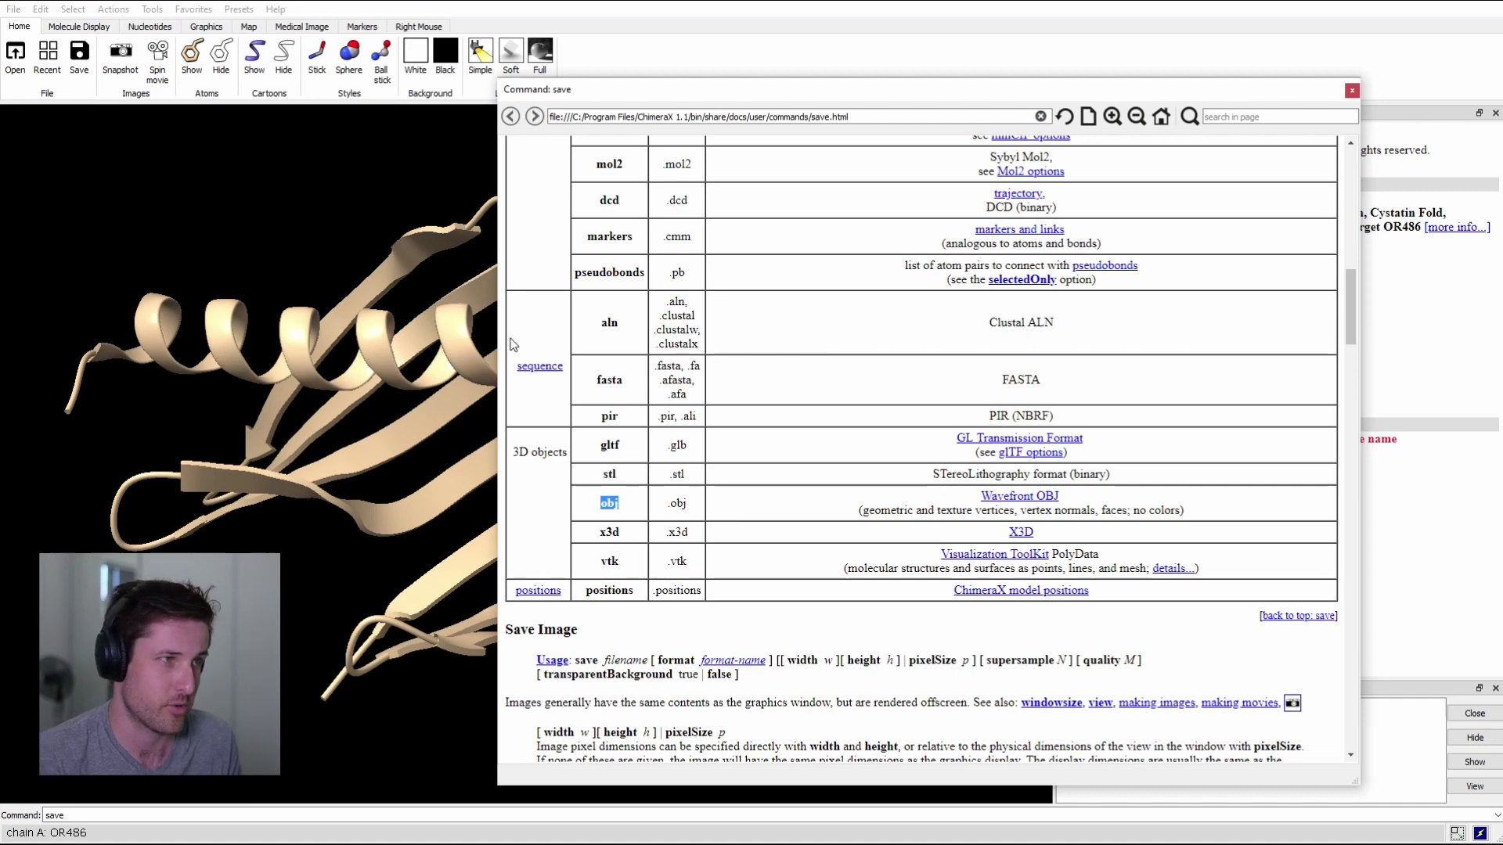
# Change the ChimeraX working directory to the Desktop with cd and the pasted path.
pyautogui.click(315, 815)
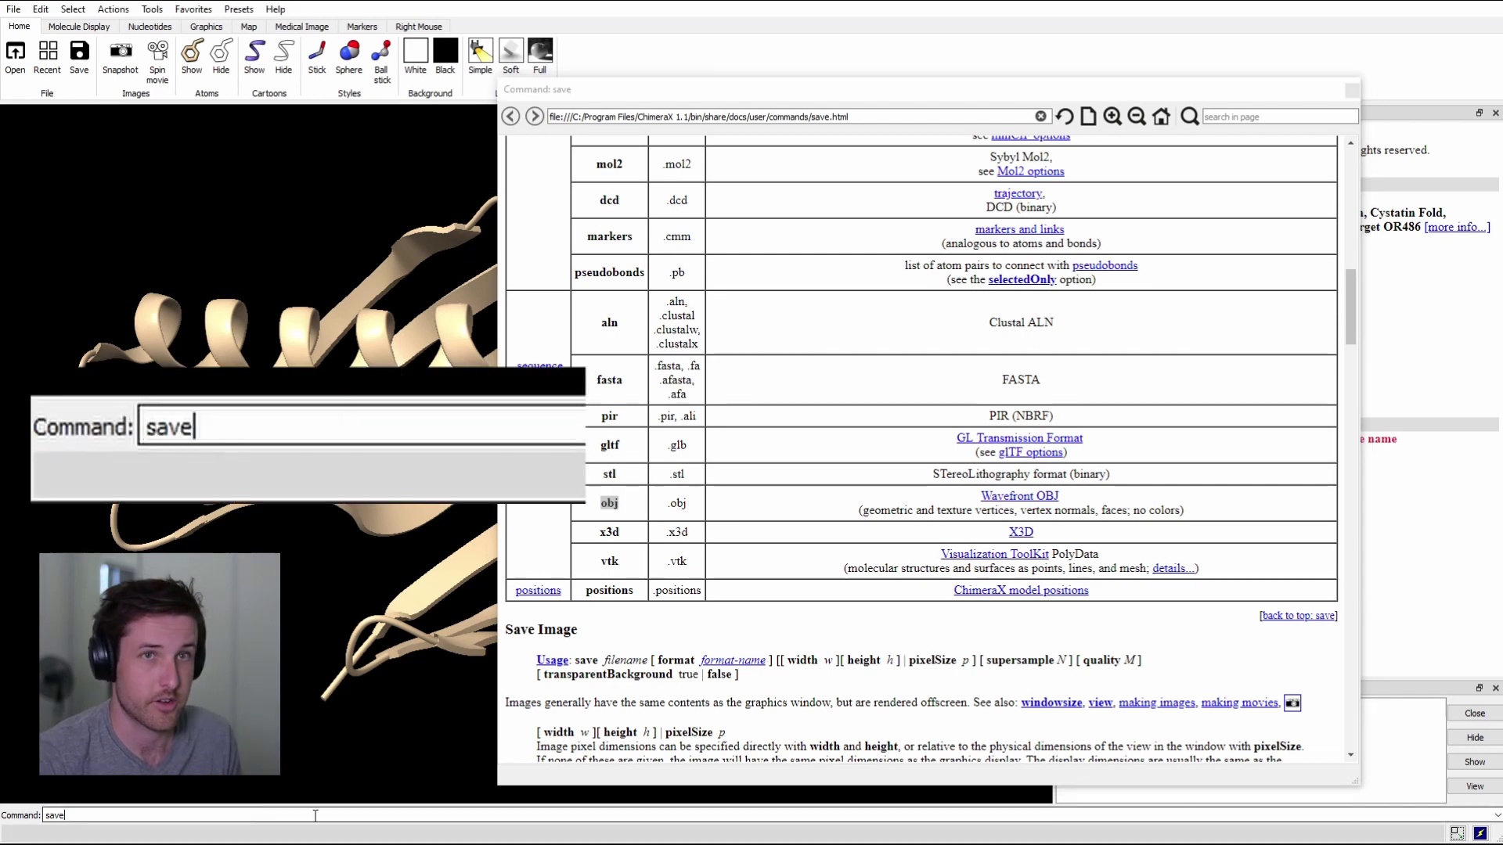
pyautogui.hotkey('ctrl', 'a')
pyautogui.write('cd')
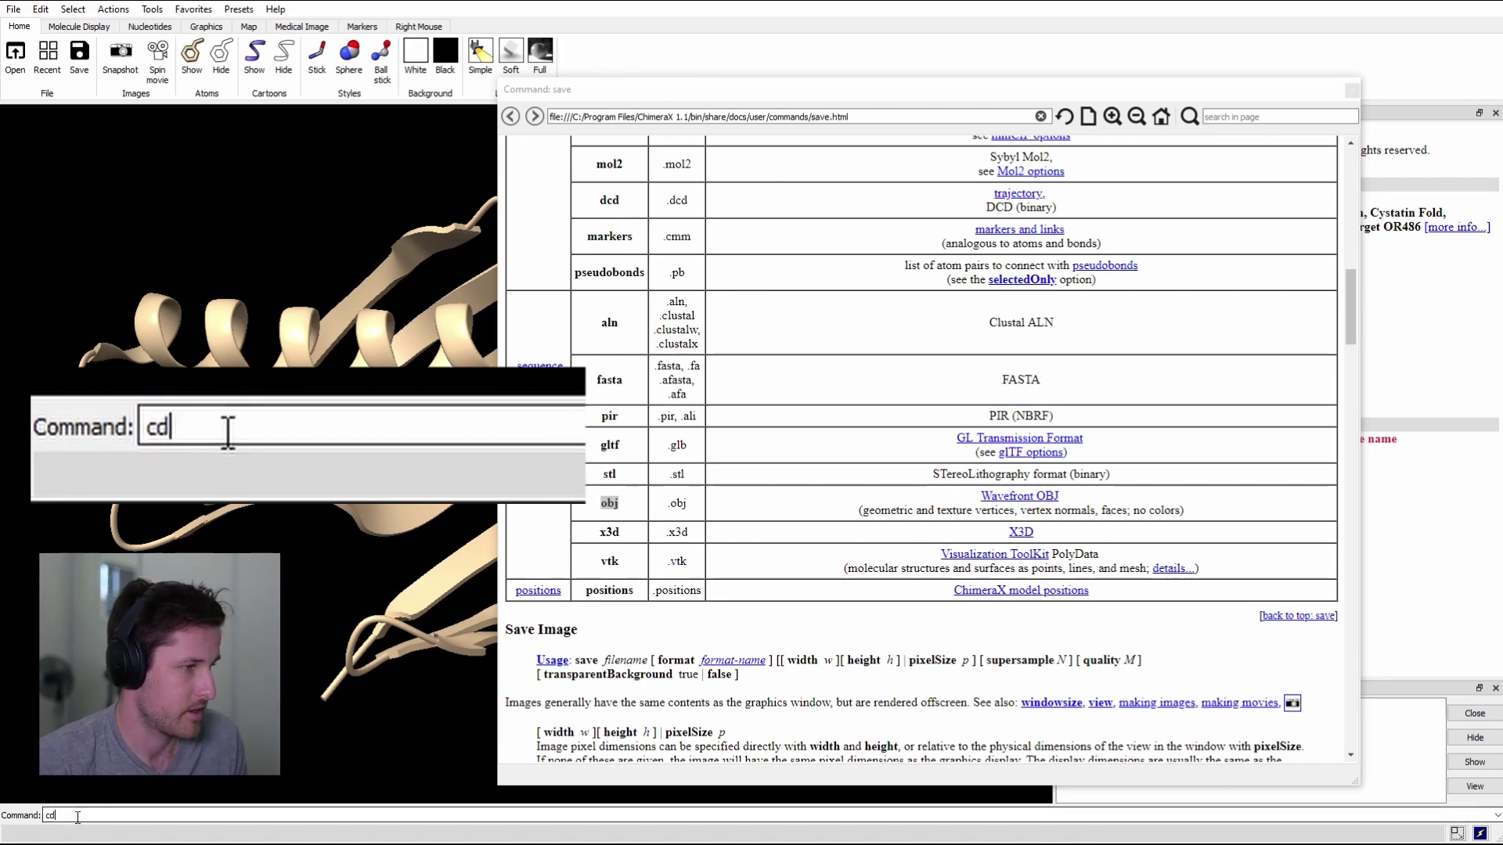
pyautogui.doubleClick(42, 817)
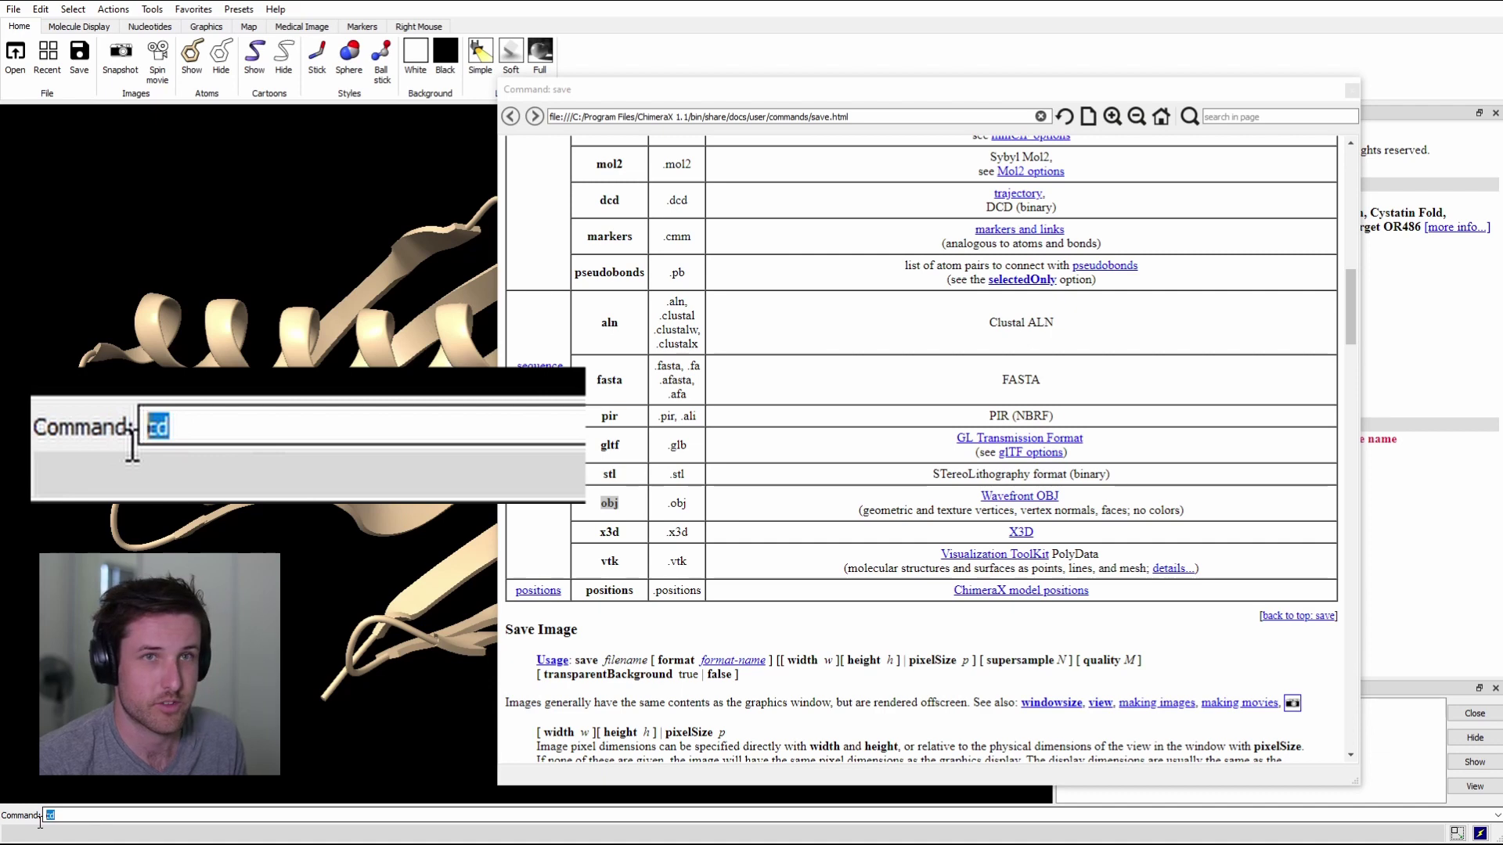
pyautogui.write('cd')
pyautogui.write('C:\\Users\\BradyJohnston\\Desktop')
pyautogui.press('Return')
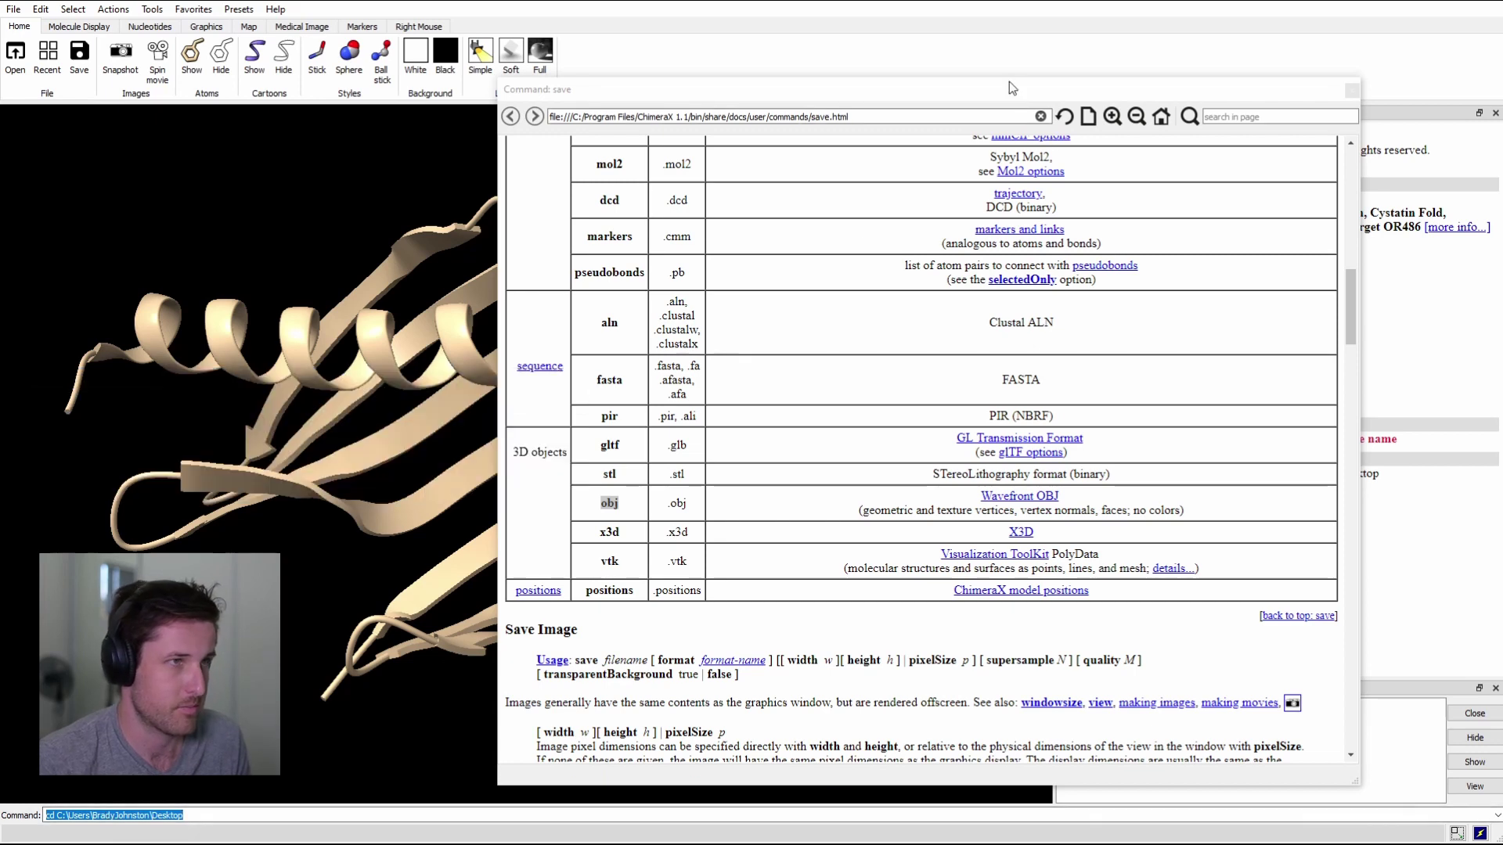
# Close the save help window and export the cartoon model as cartoon.glb.
pyautogui.moveTo(1004, 83); pyautogui.dragTo(1007, 71)
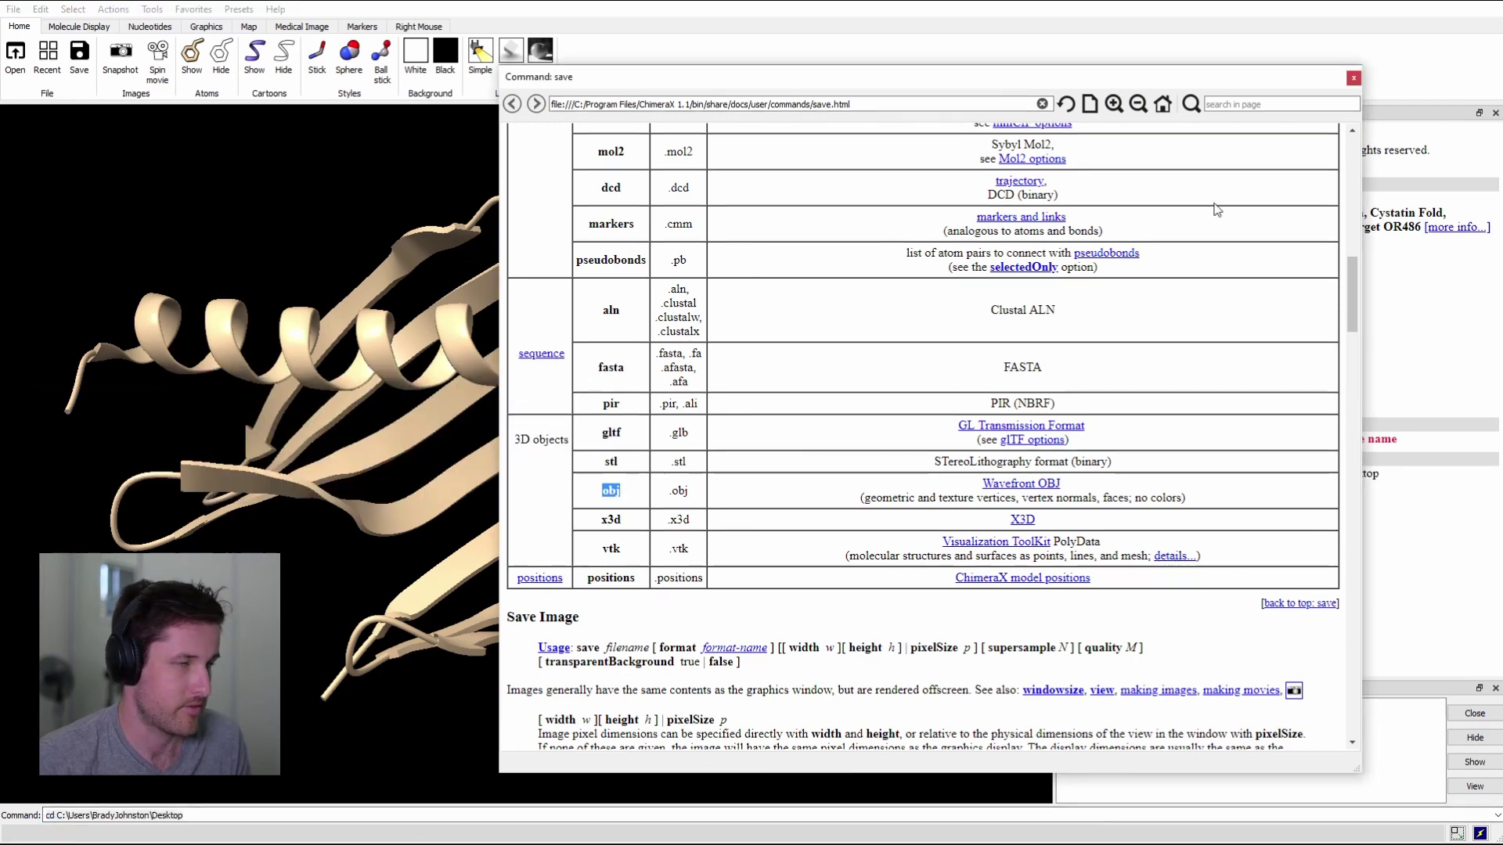
pyautogui.doubleClick(680, 433)
pyautogui.click(1353, 79)
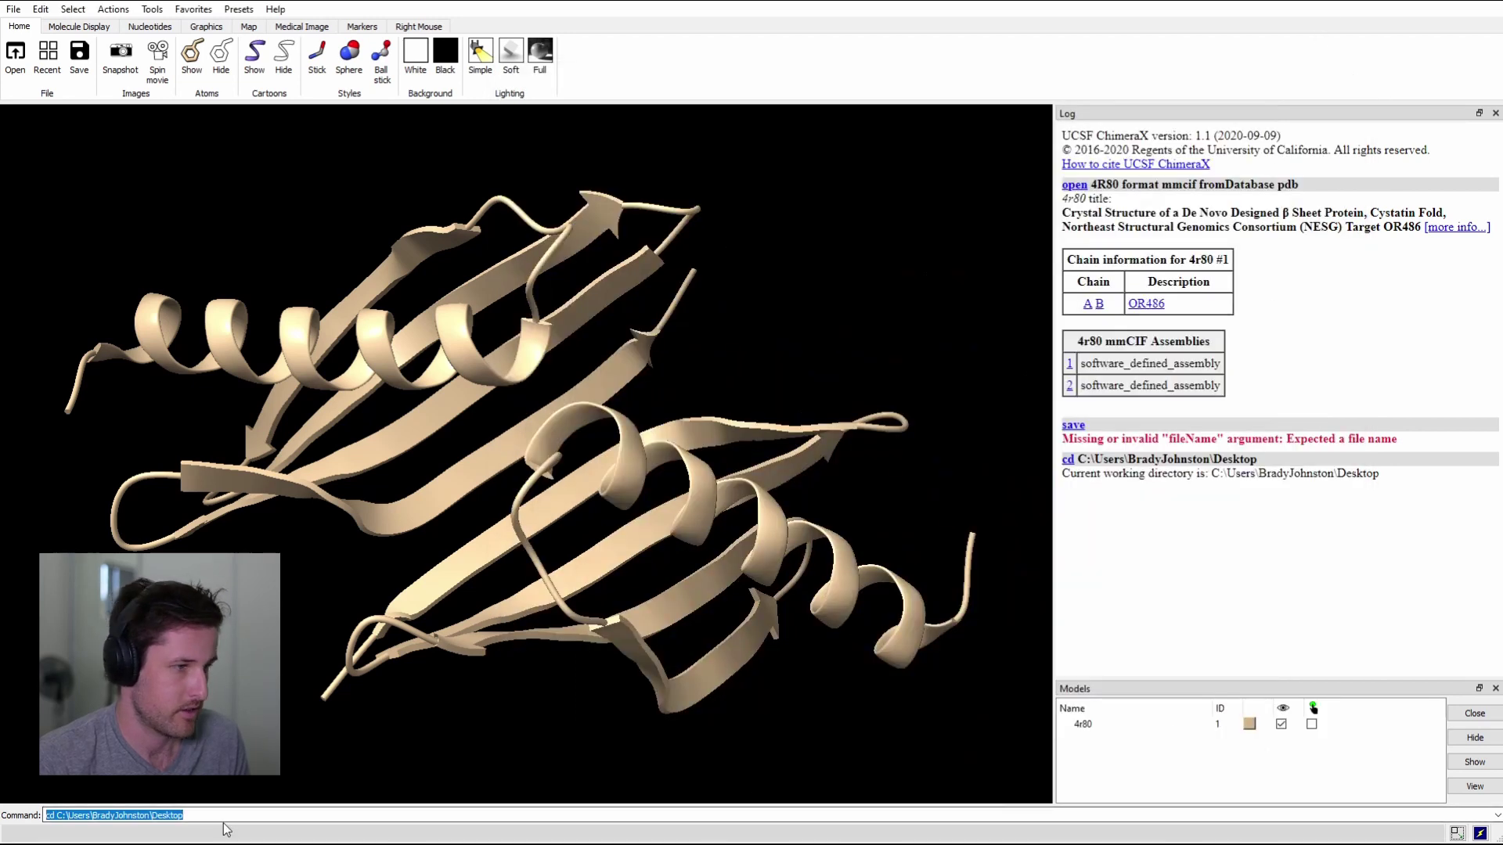
pyautogui.click(247, 813)
pyautogui.hotkey('ctrl', 'a')
pyautogui.write('save cartoon.glb')
pyautogui.press('Return')
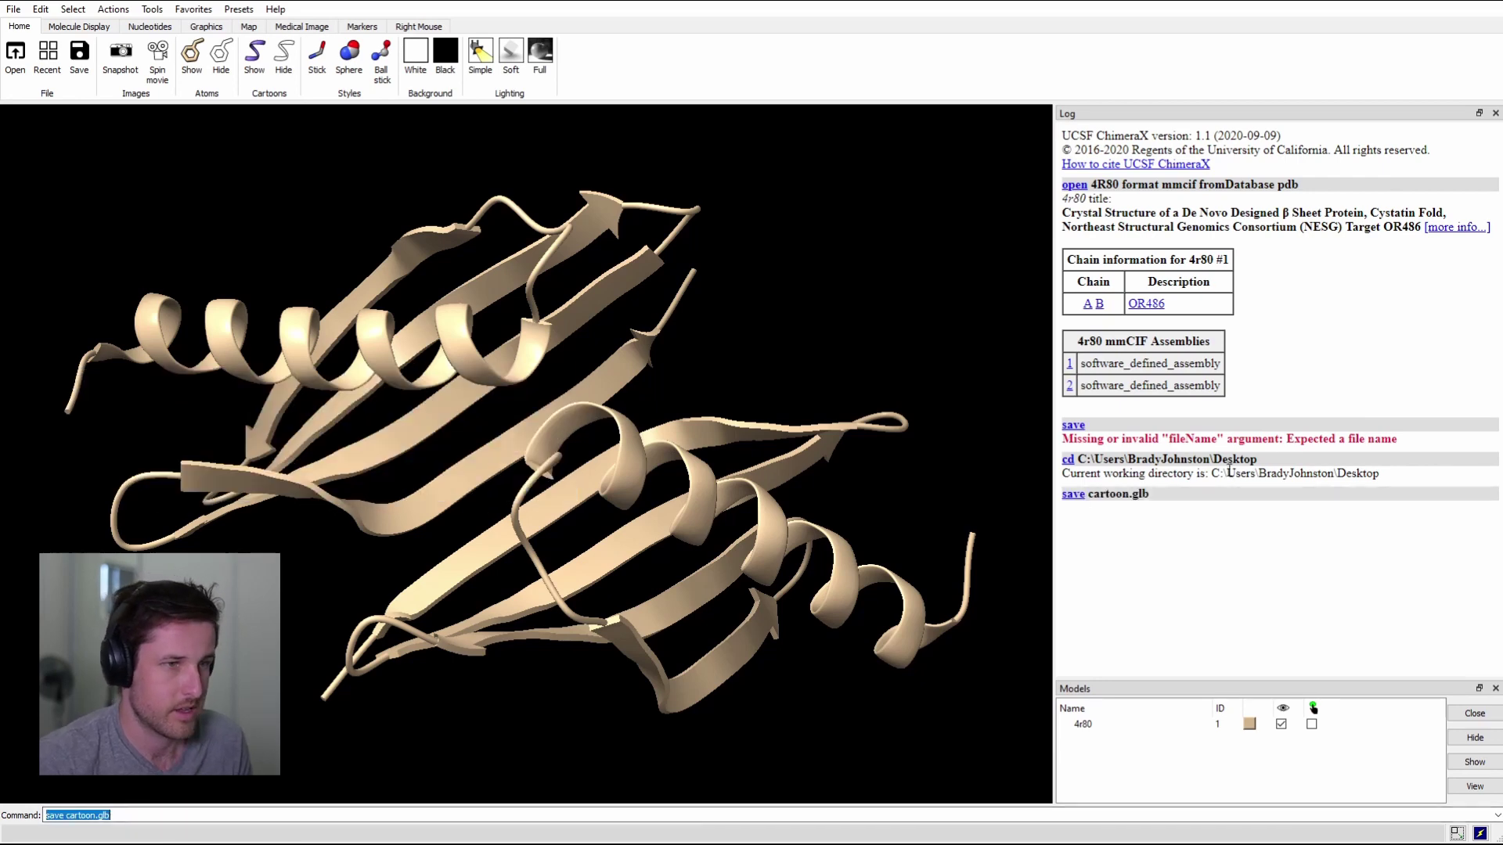
pyautogui.click(1184, 497)
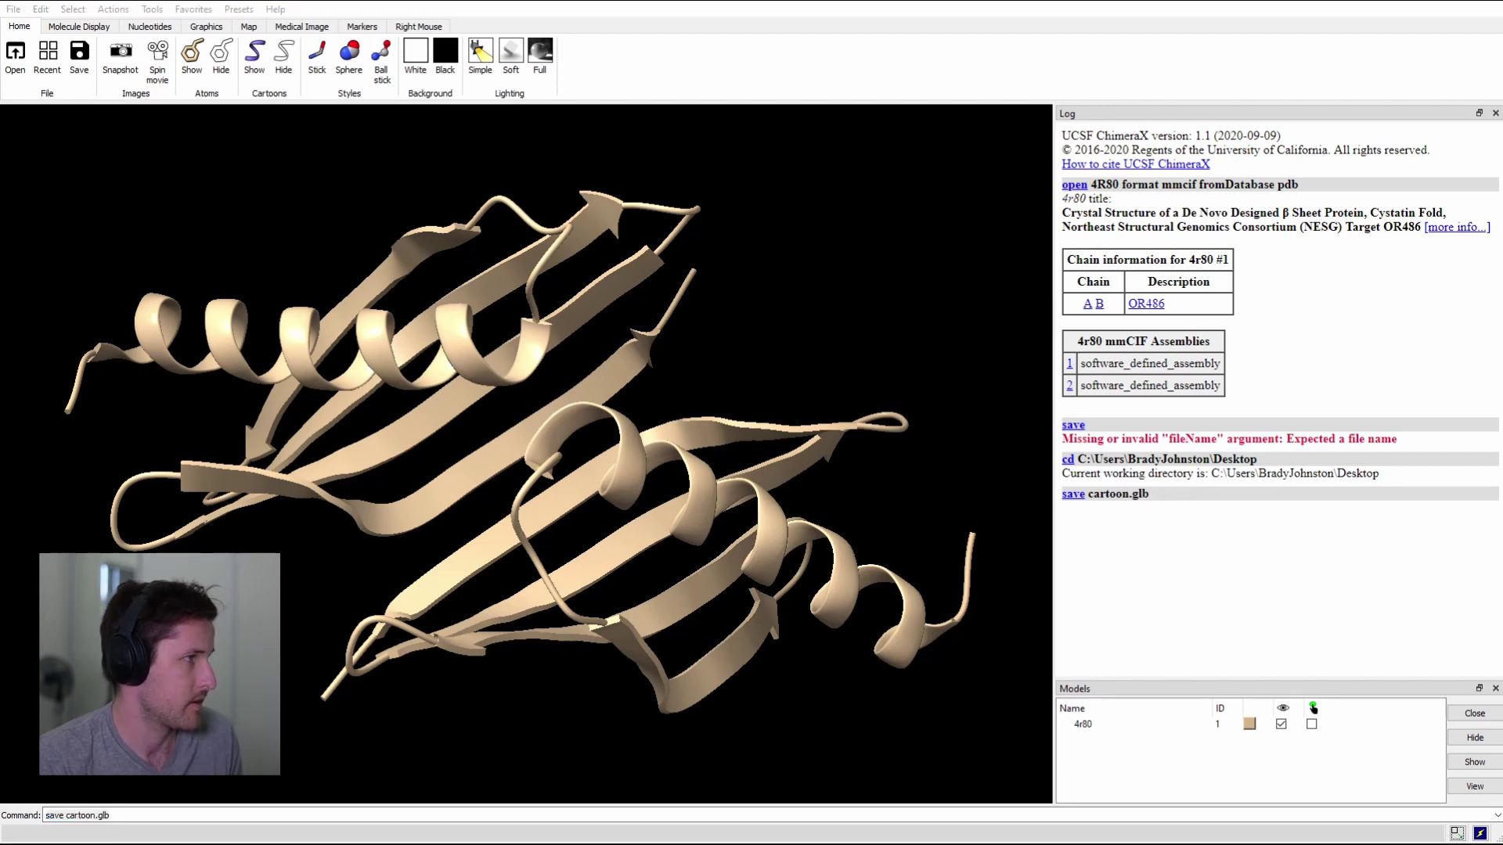
pyautogui.press('Return')
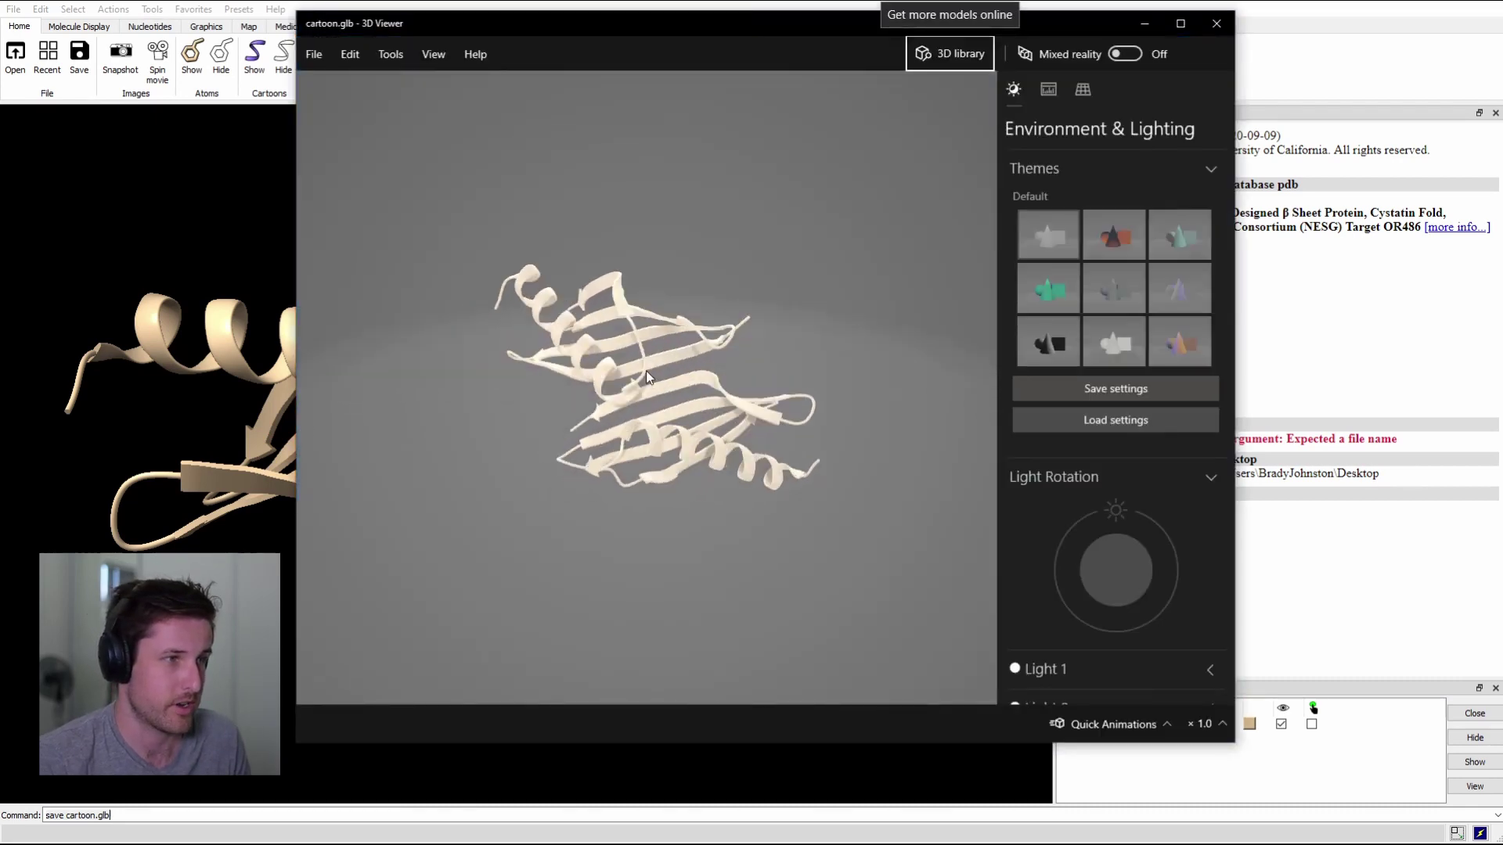
pyautogui.moveTo(646, 369)
pyautogui.mouseDown()
pyautogui.moveTo(673, 379)
pyautogui.moveTo(635, 388)
pyautogui.moveTo(587, 357)
pyautogui.moveTo(597, 332)
pyautogui.moveTo(669, 331)
pyautogui.moveTo(725, 441)
pyautogui.moveTo(613, 399)
pyautogui.moveTo(670, 370)
pyautogui.mouseUp()
pyautogui.scroll(5, 651, 396)
pyautogui.scroll(-5, 682, 322)
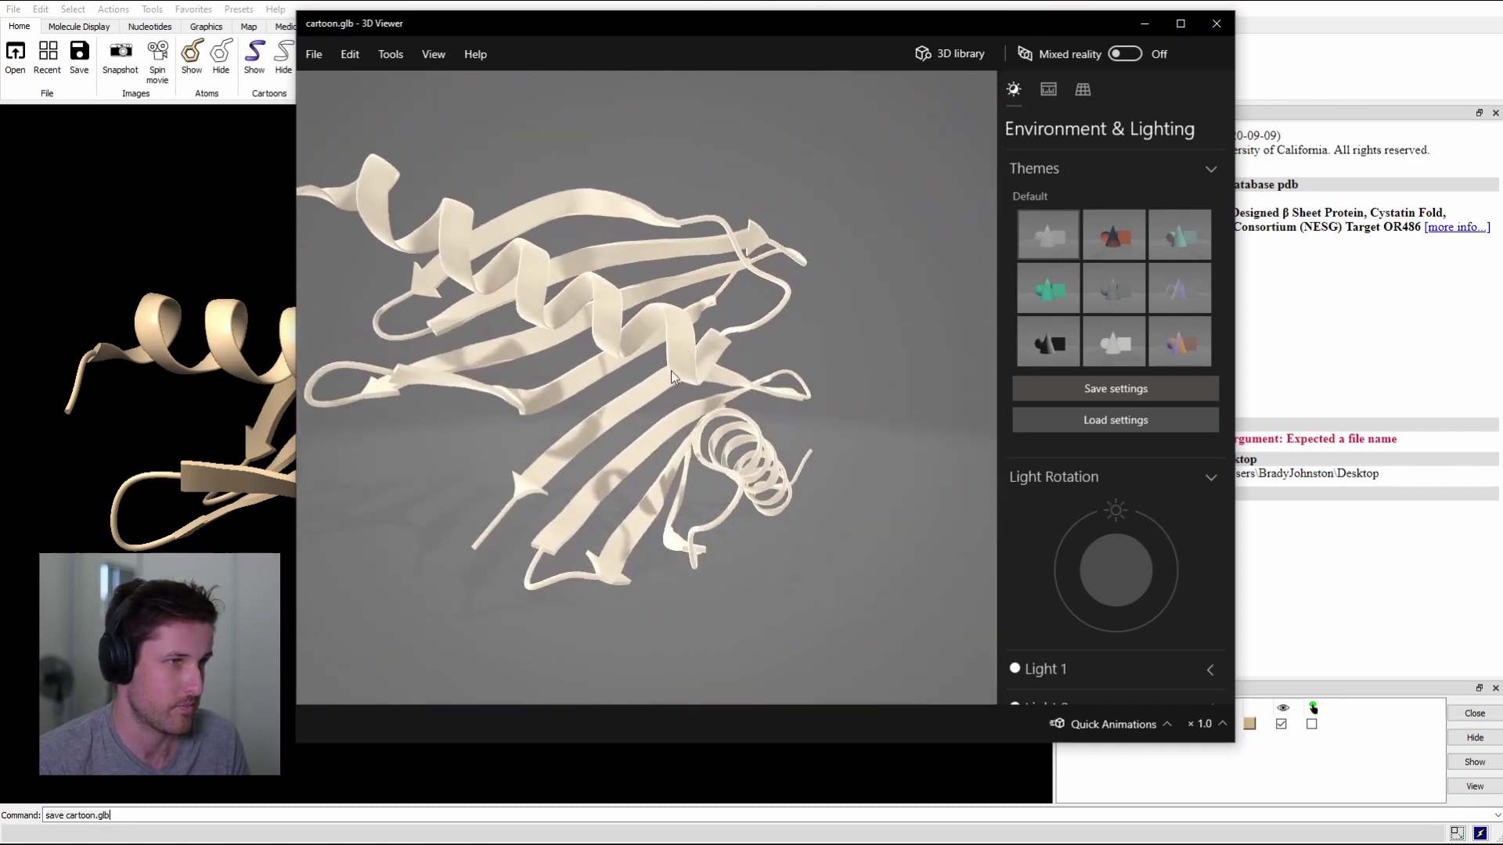
pyautogui.moveTo(821, 319)
pyautogui.mouseDown()
pyautogui.moveTo(761, 271)
pyautogui.moveTo(890, 187)
pyautogui.mouseUp()
pyautogui.click(1217, 23)
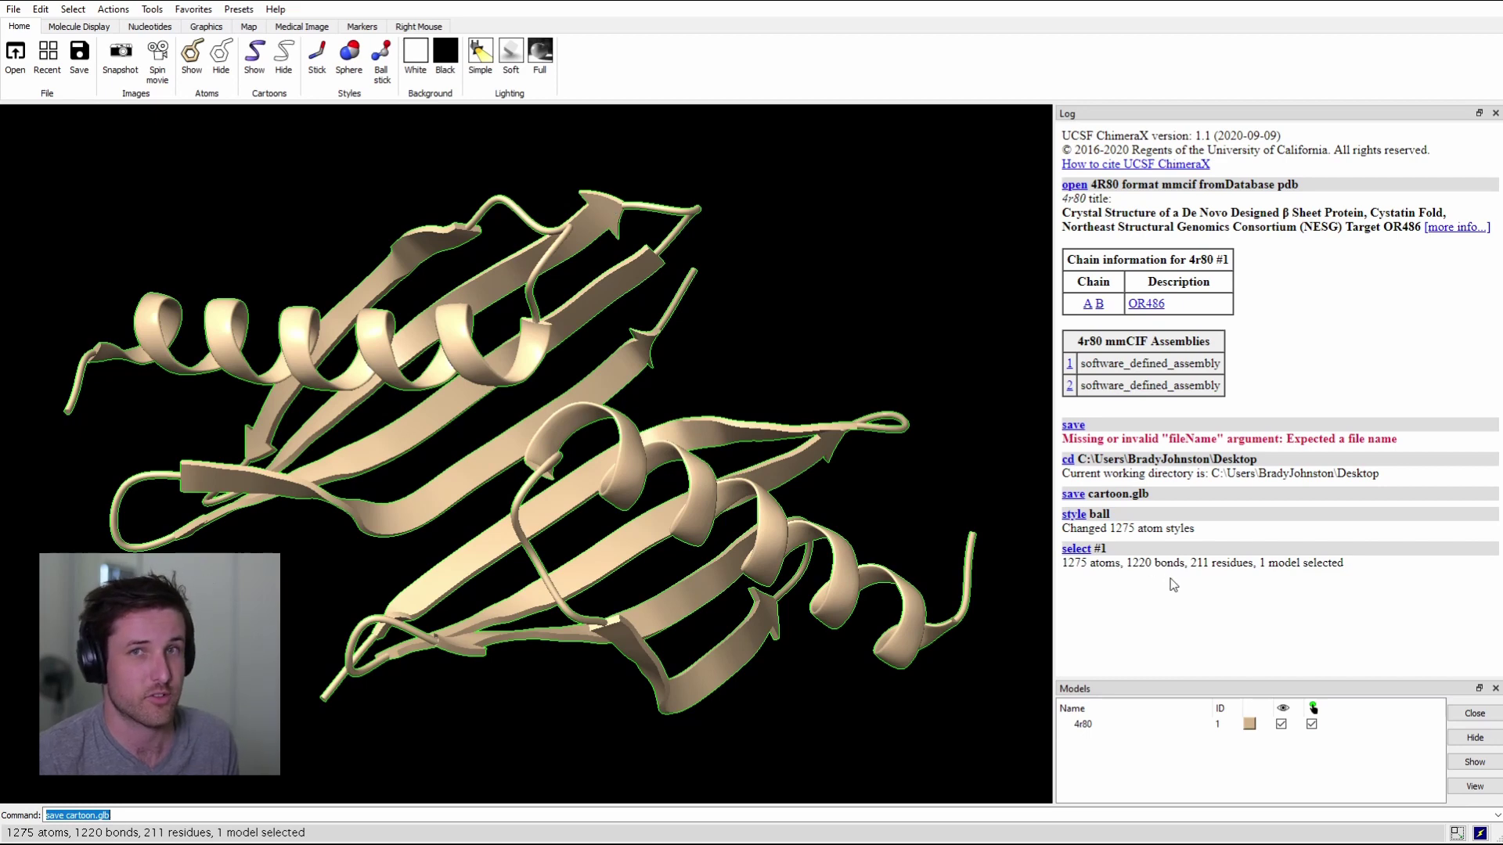
# Show the whole 4r80 model's atoms in ball-and-stick style over the cartoon.
pyautogui.click(1311, 724)
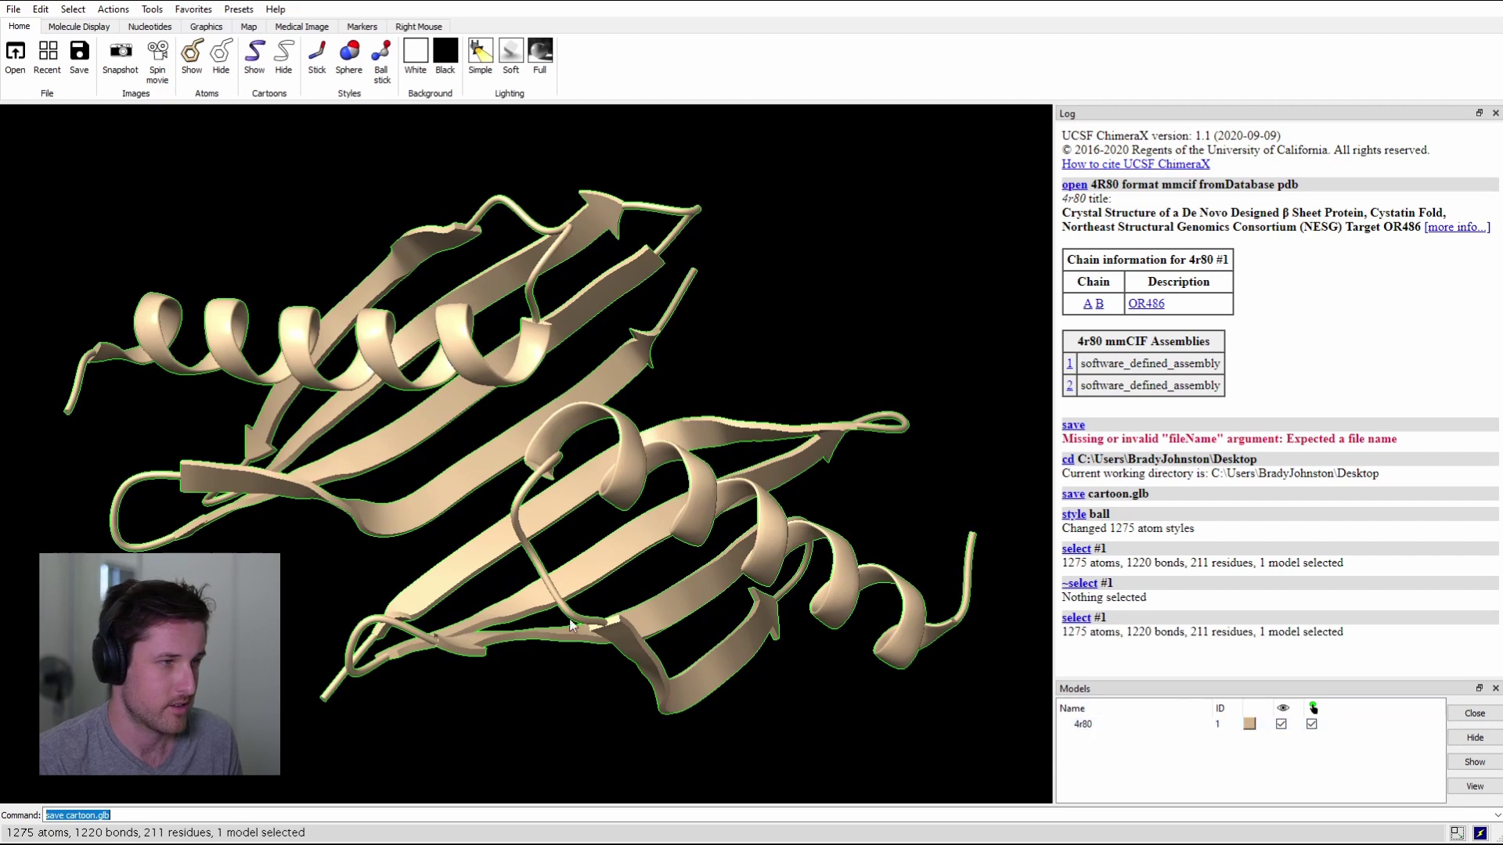
pyautogui.click(380, 54)
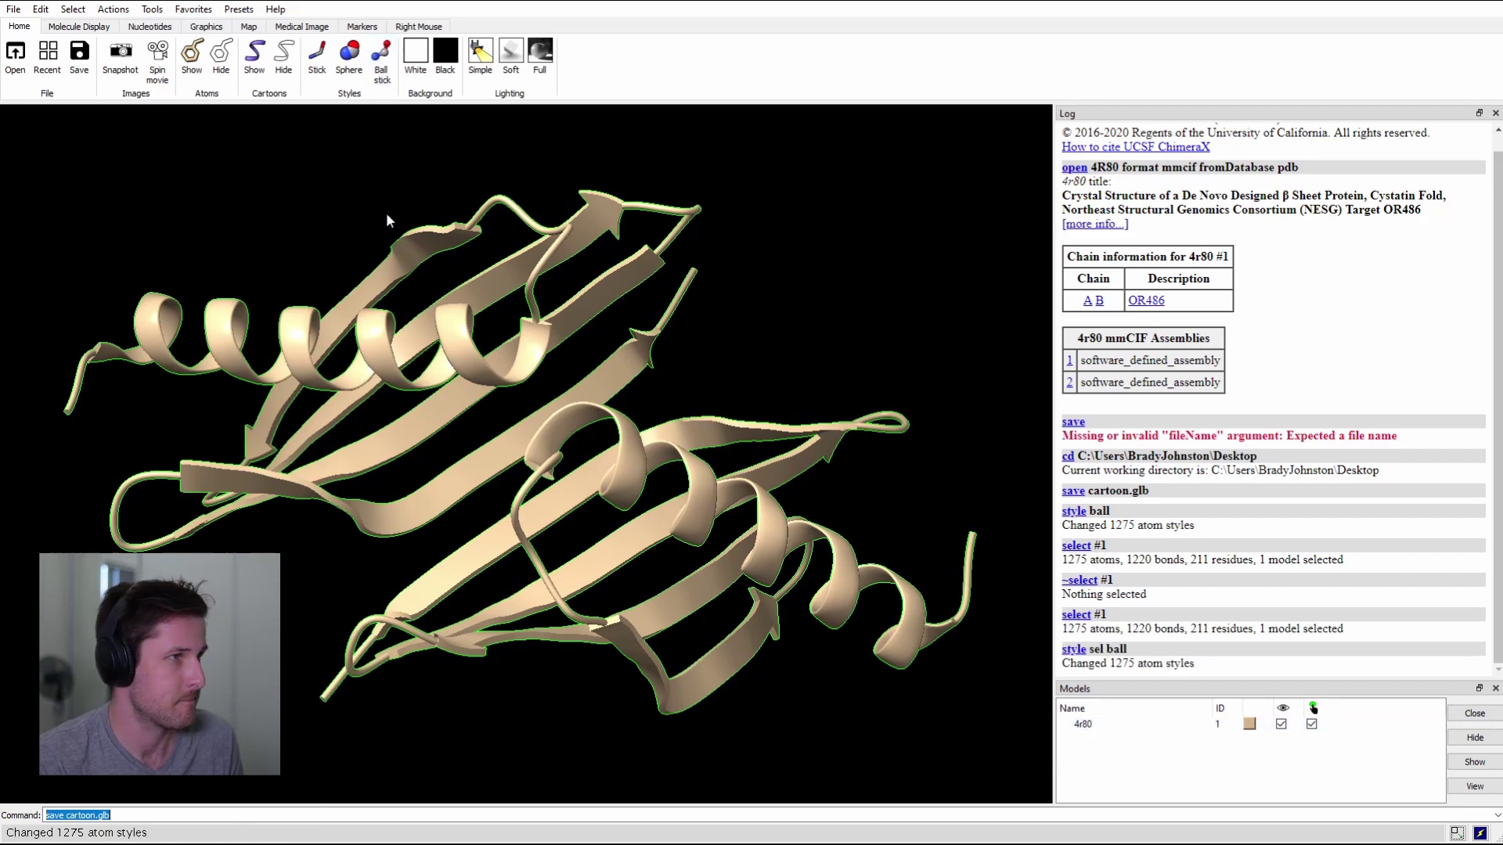
pyautogui.click(191, 58)
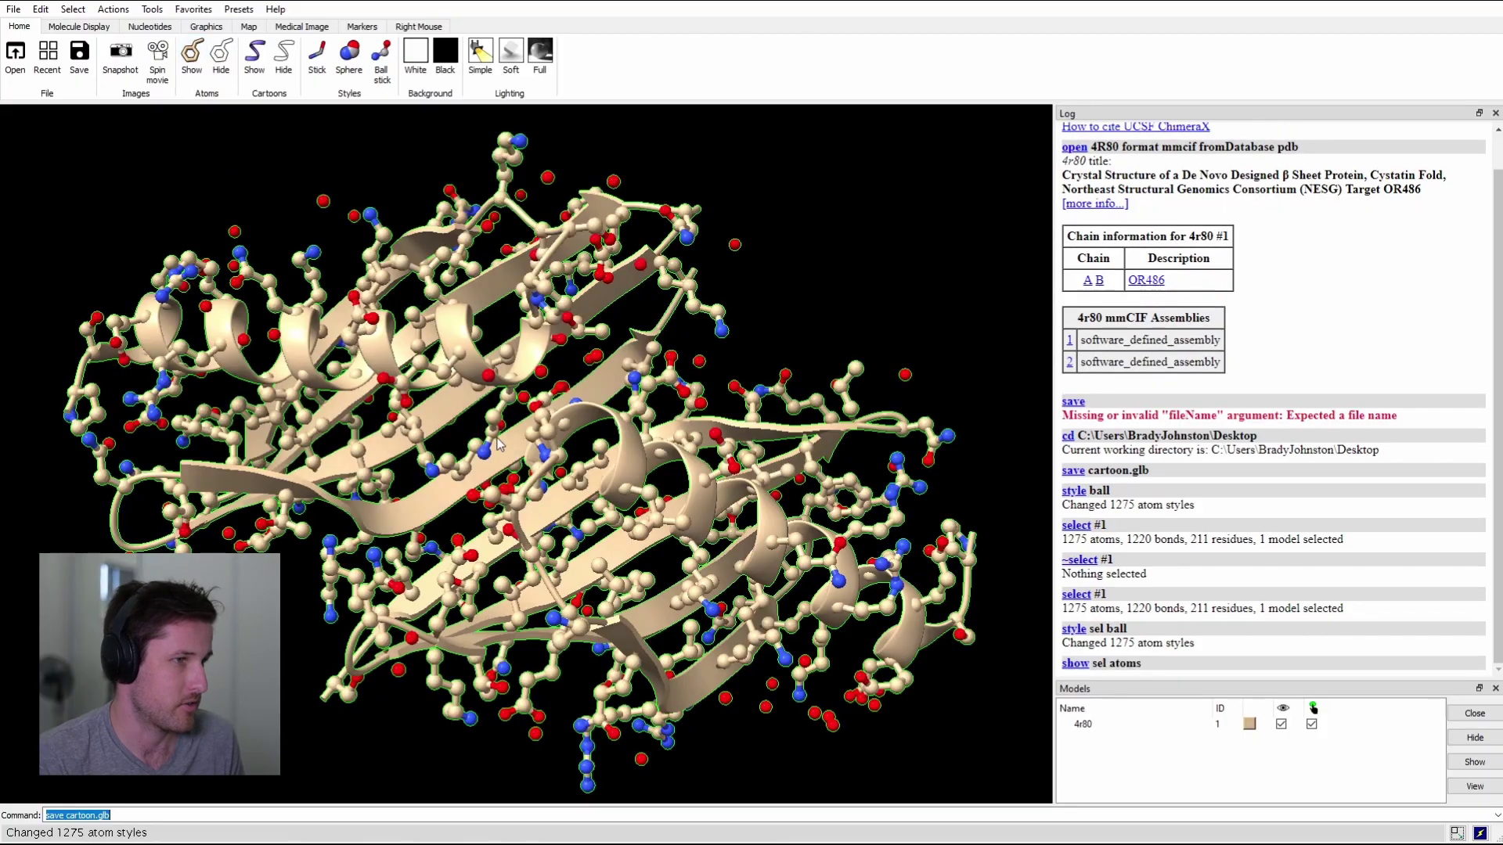
pyautogui.moveTo(446, 389); pyautogui.dragTo(523, 452)
# Change the save command's file name to ballnstick.glb and run it.
pyautogui.click(405, 813)
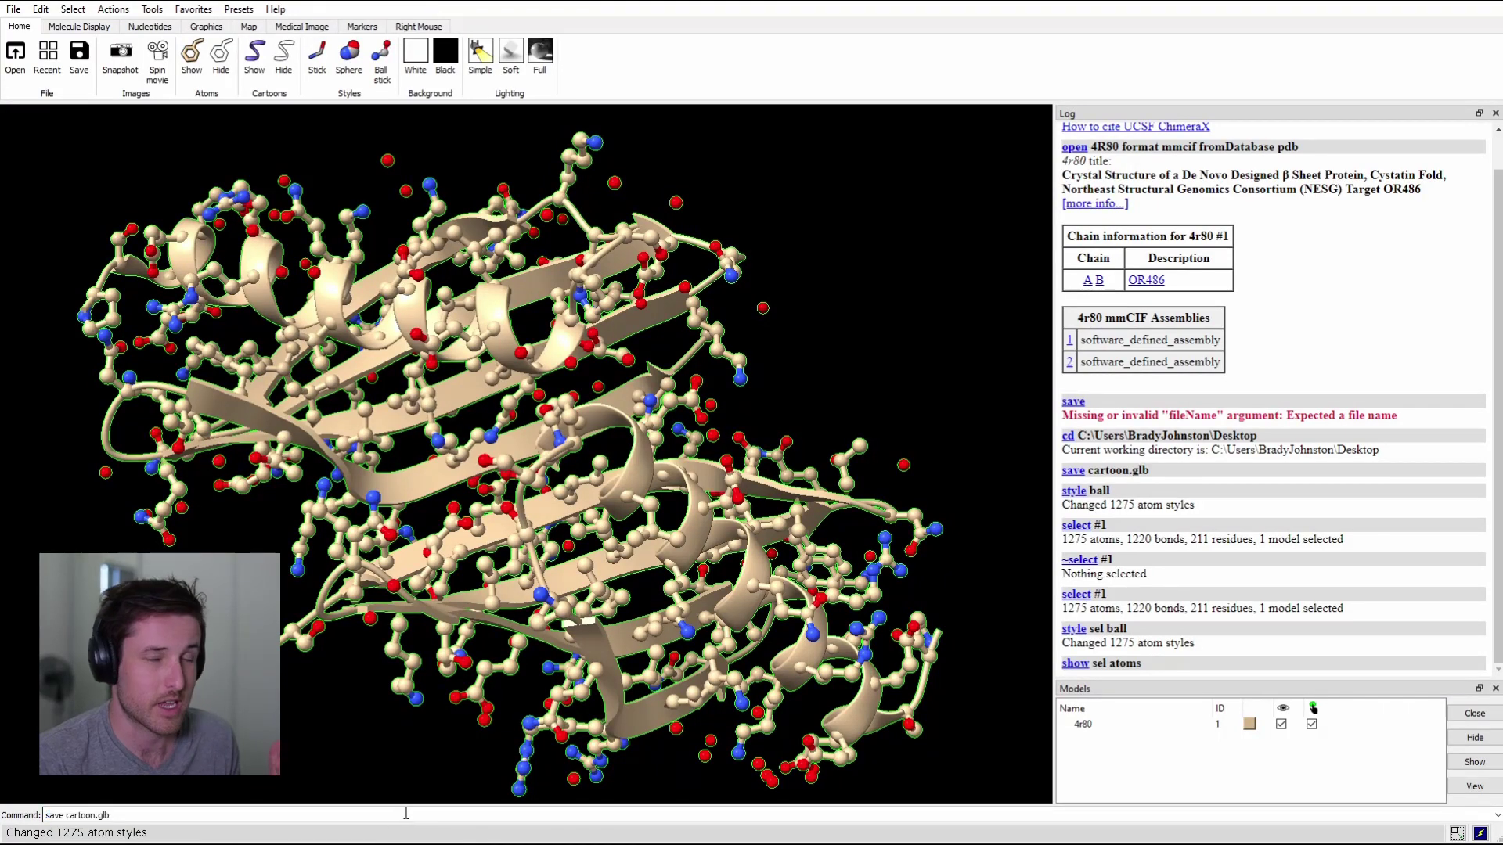
pyautogui.press('BackSpace')
pyautogui.press('BackSpace')
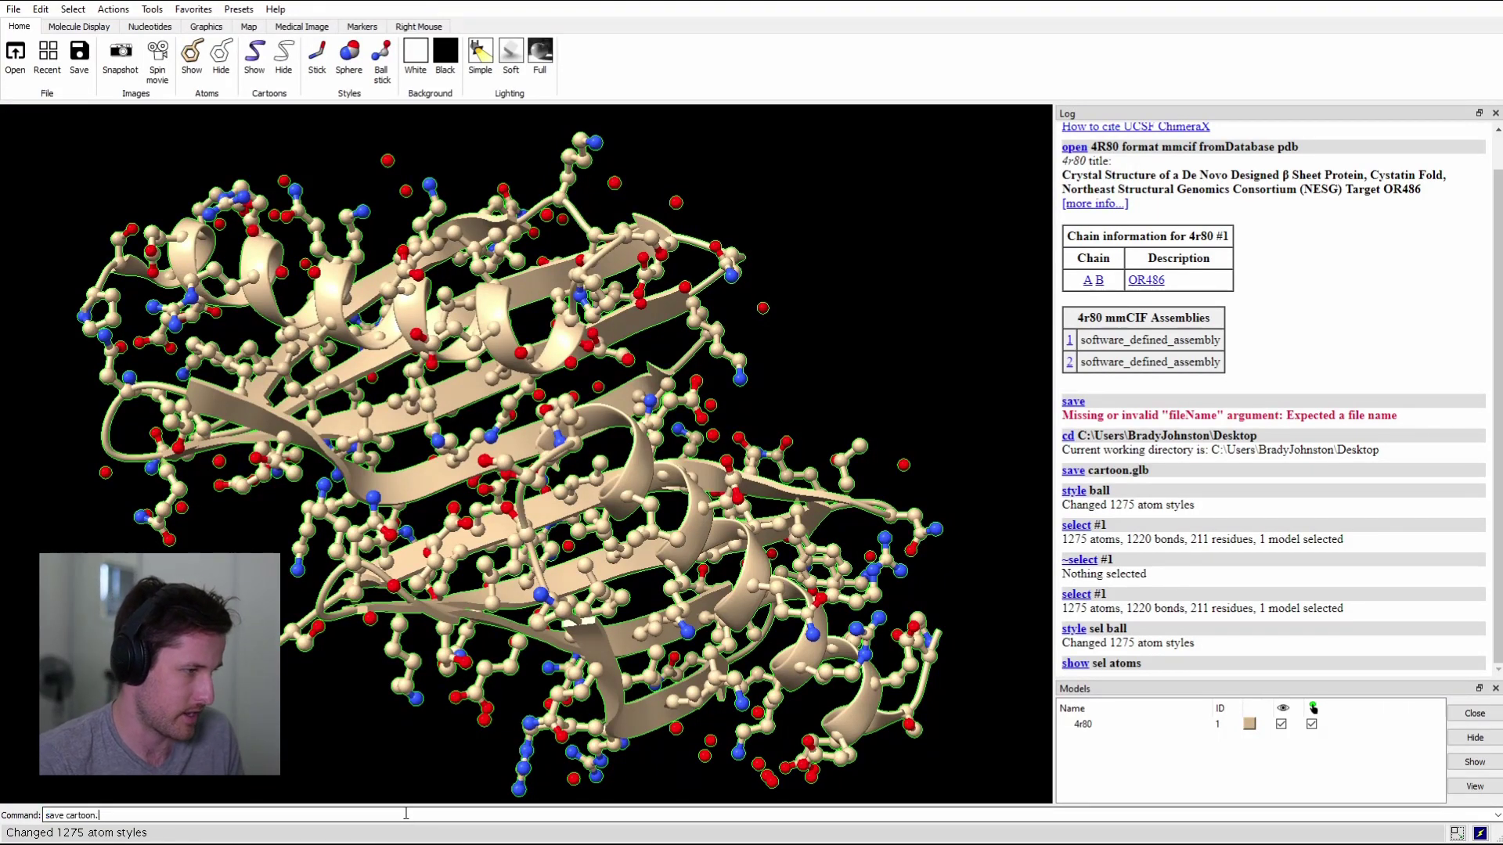
pyautogui.press('BackSpace')
pyautogui.press('BackSpace')
pyautogui.press('BackSpace')
pyautogui.write('ballnstick.glb')
pyautogui.press('Return')
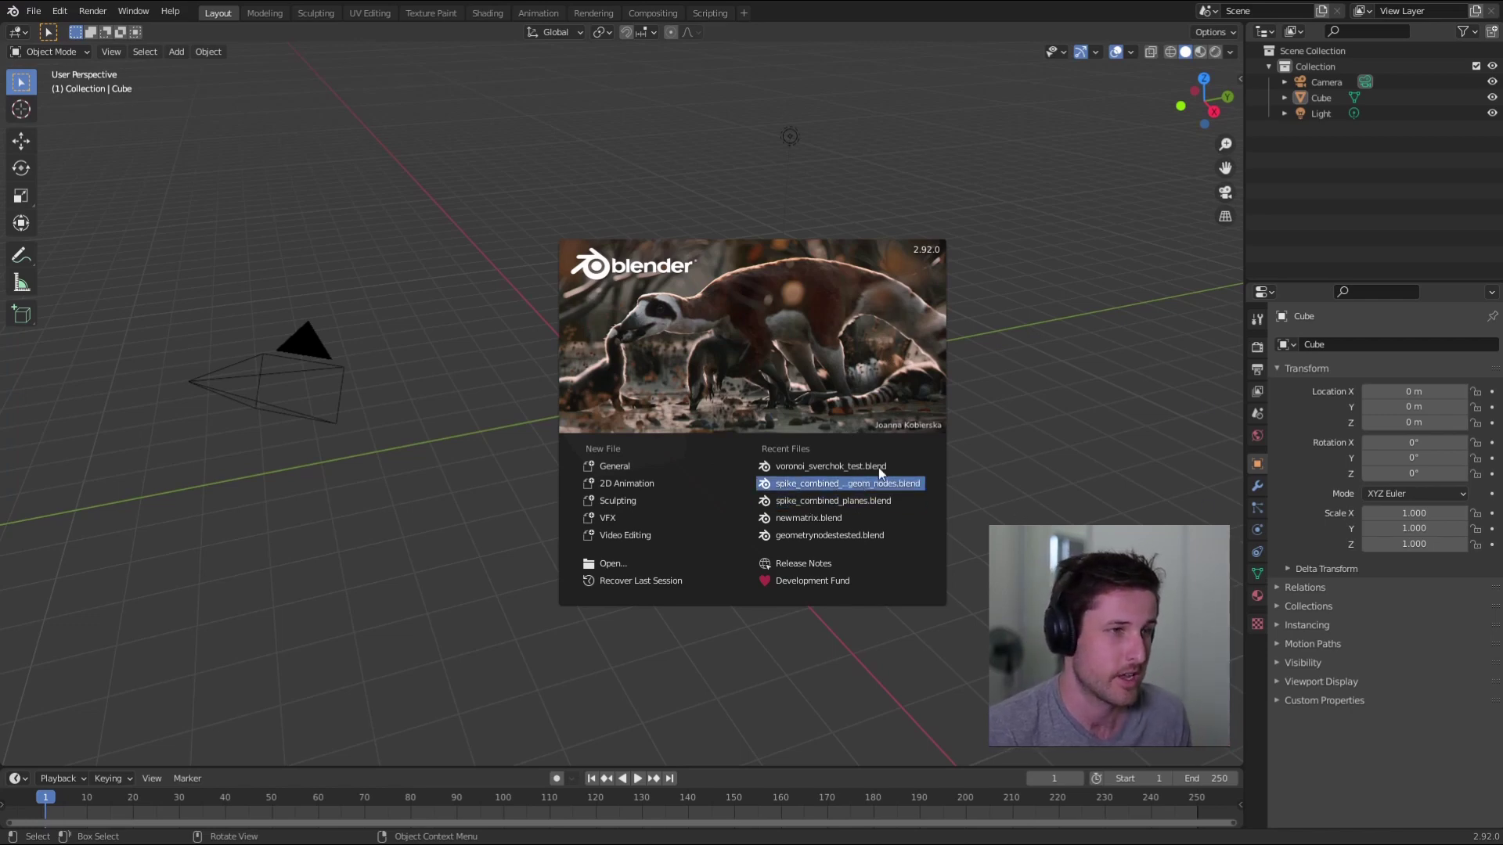
# Start a new General scene without saving, orbit around the default cube, and show the File menu.
pyautogui.click(605, 466)
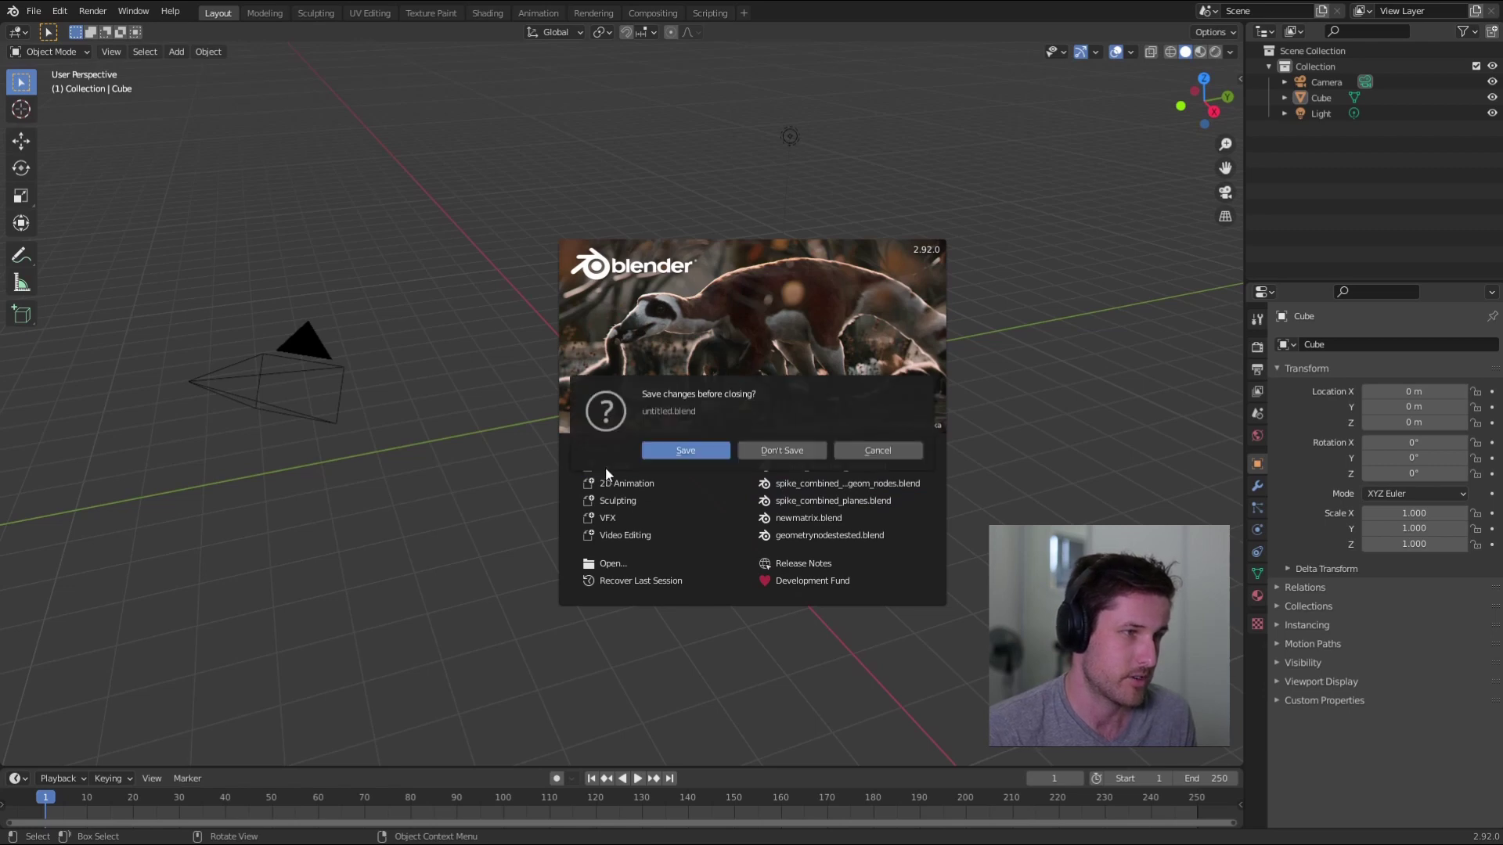
pyautogui.click(878, 450)
pyautogui.moveTo(1006, 332)
pyautogui.mouseDown(button='middle')
pyautogui.moveTo(778, 456)
pyautogui.moveTo(751, 431)
pyautogui.mouseUp(button='middle')
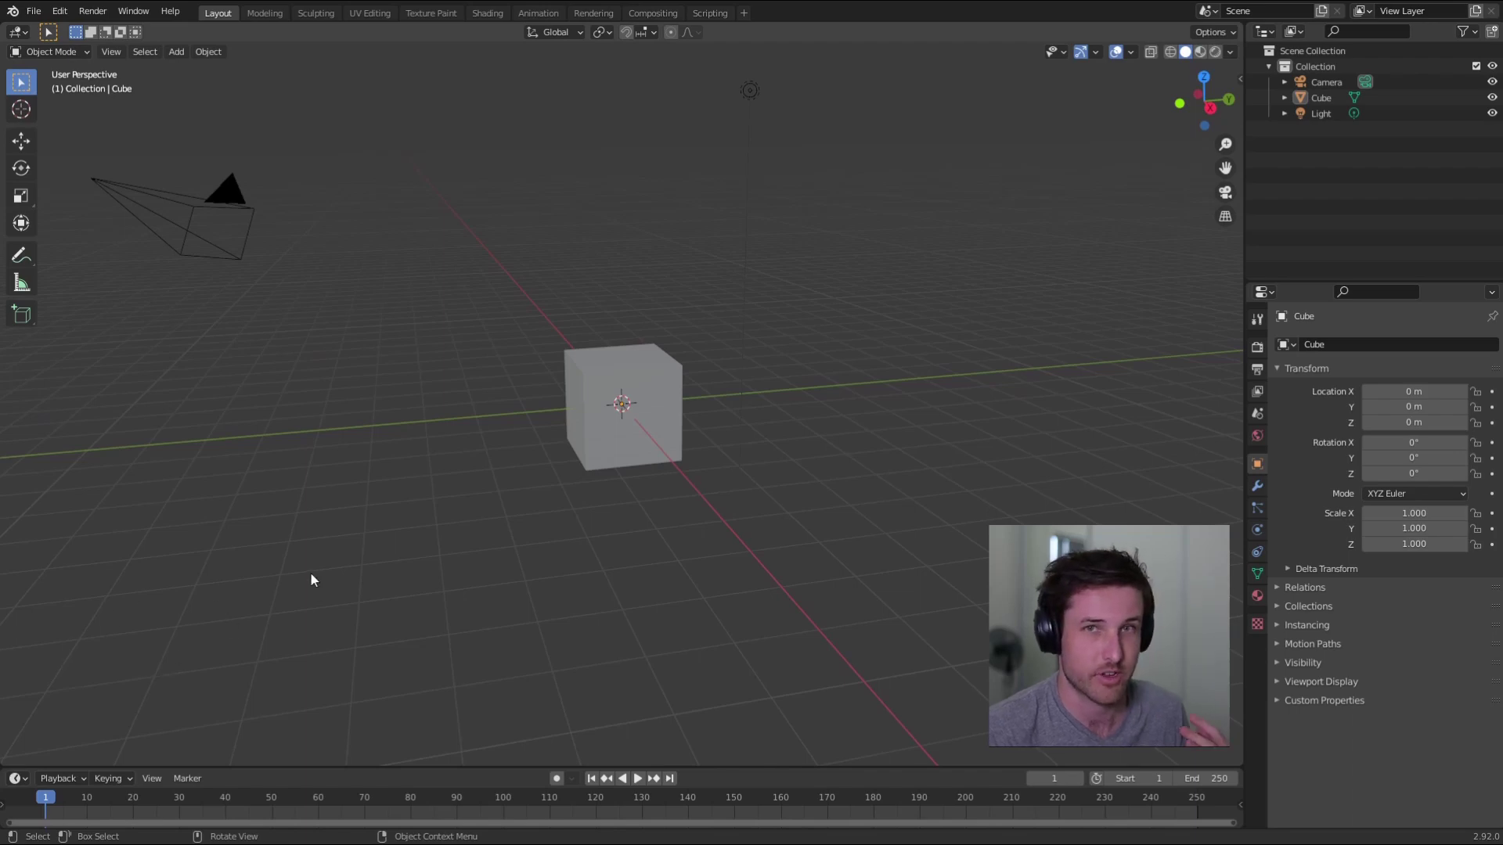
pyautogui.moveTo(349, 553)
pyautogui.mouseDown(button='middle')
pyautogui.moveTo(309, 577)
pyautogui.moveTo(38, 628)
pyautogui.mouseUp(button='middle')
pyautogui.moveTo(299, 538)
pyautogui.mouseDown(button='middle')
pyautogui.moveTo(392, 556)
pyautogui.moveTo(349, 531)
pyautogui.mouseUp(button='middle')
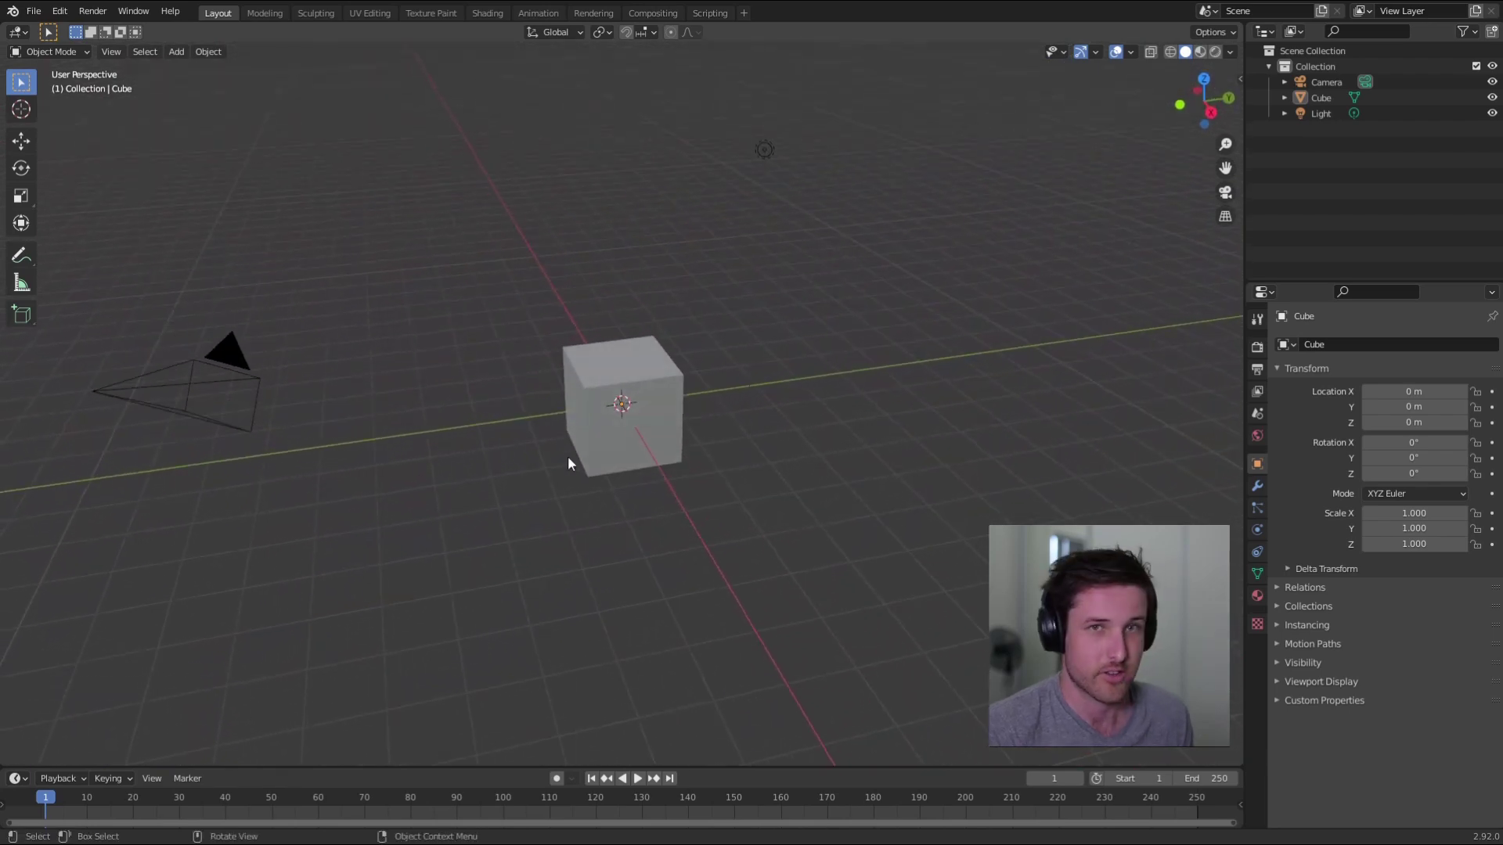
pyautogui.moveTo(593, 487)
pyautogui.mouseDown(button='middle')
pyautogui.moveTo(638, 497)
pyautogui.moveTo(417, 380)
pyautogui.mouseUp(button='middle')
pyautogui.click(40, 13)
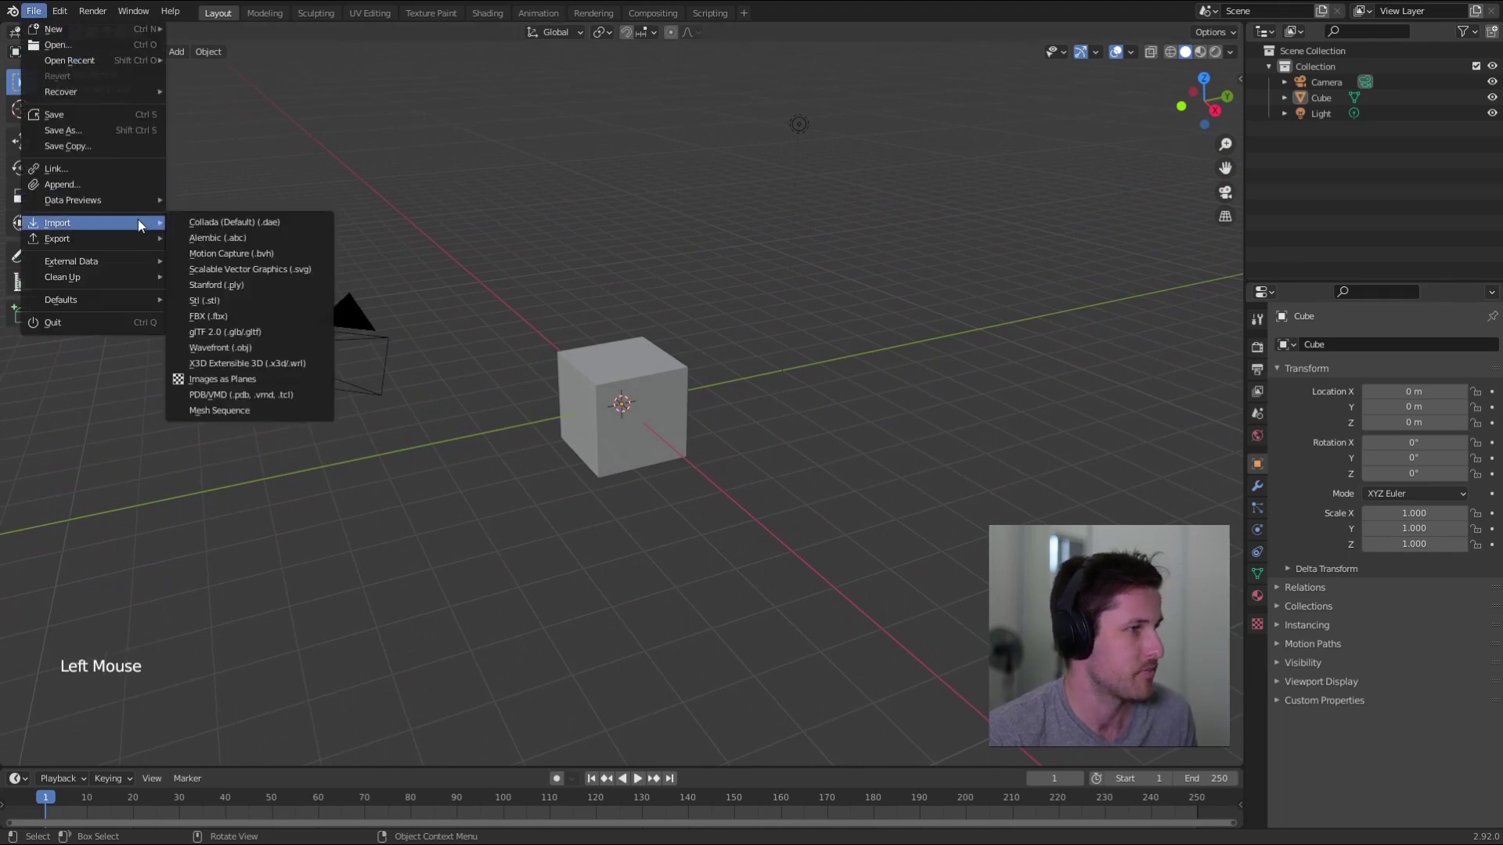
pyautogui.moveTo(56, 222)
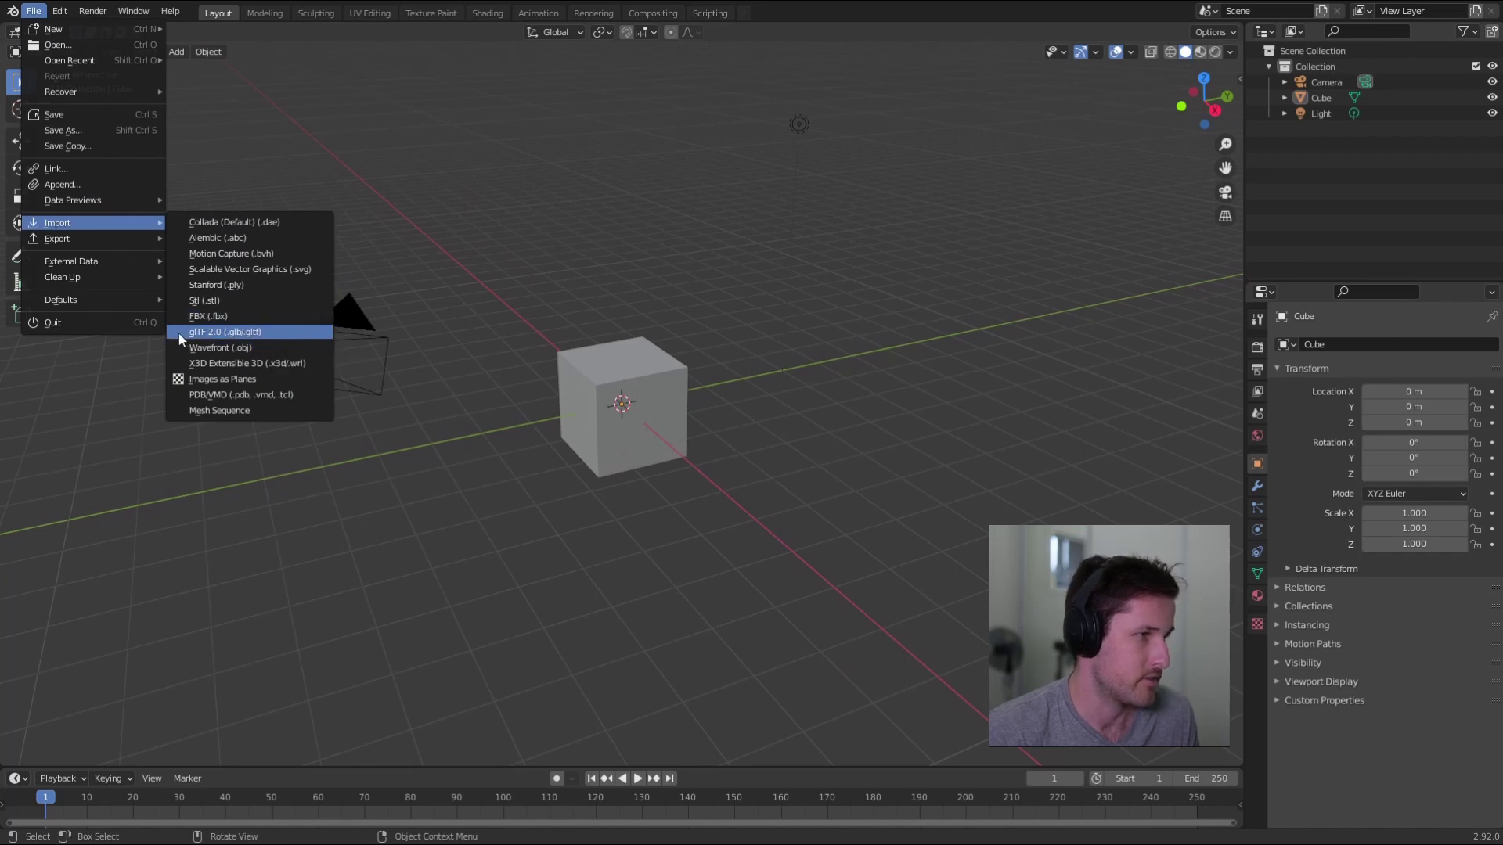
# Import cartoon.glb from the Desktop with the glTF 2.0 importer.
pyautogui.click(264, 332)
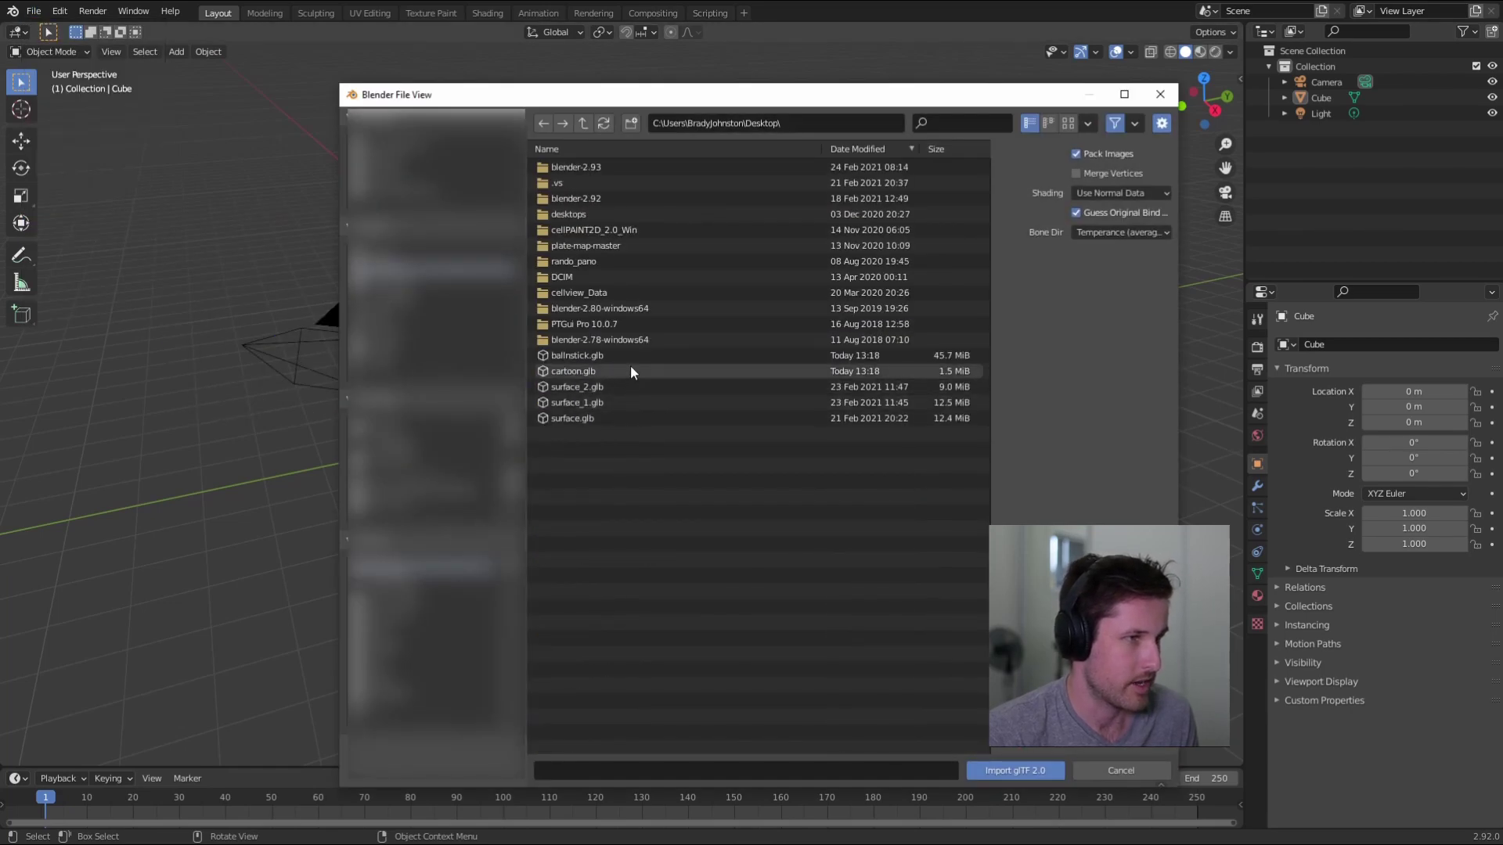
pyautogui.click(630, 371)
pyautogui.click(1016, 771)
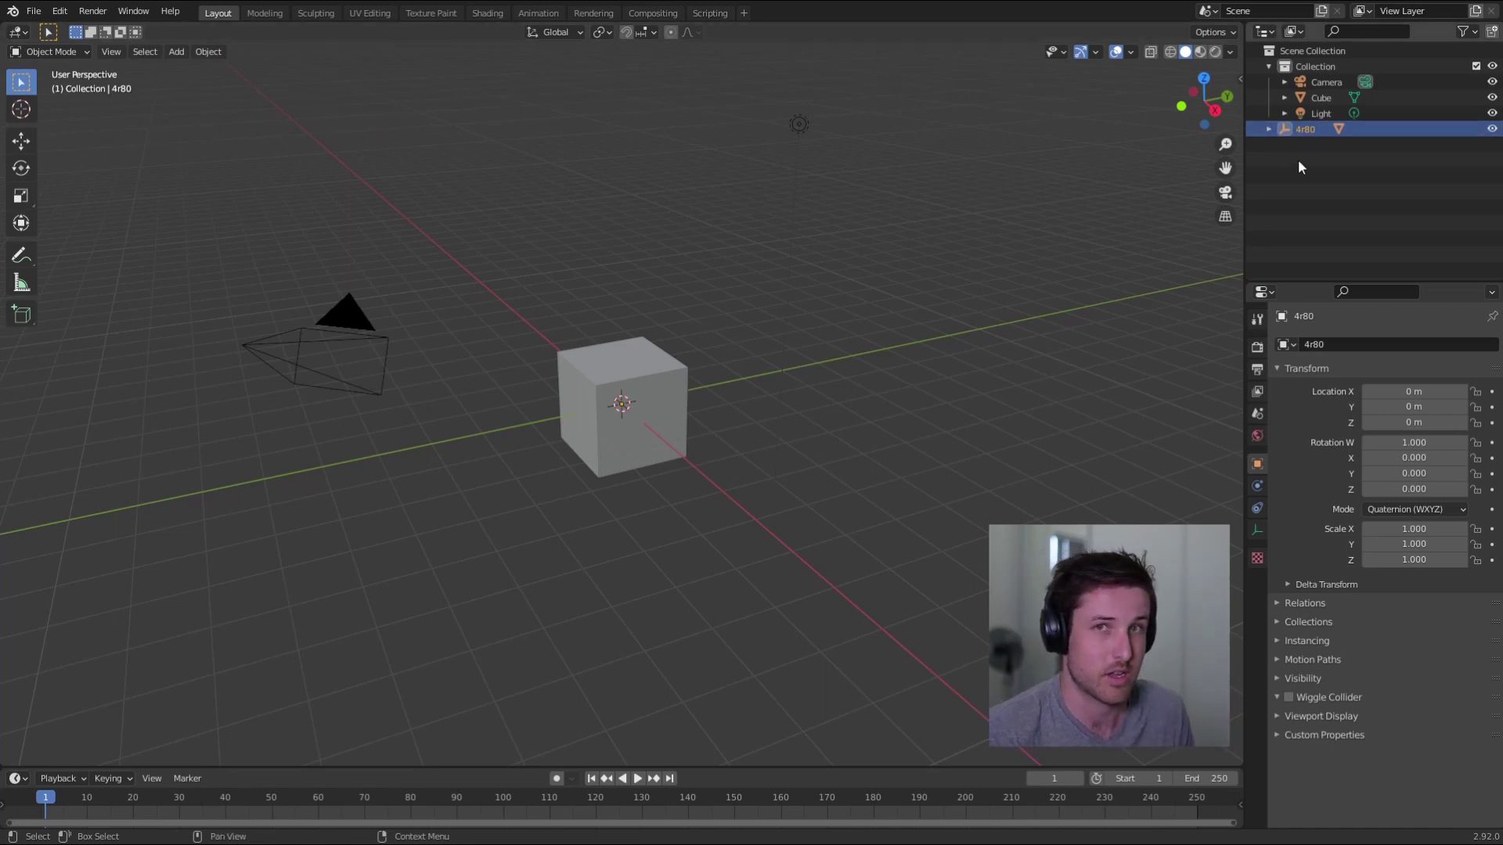
# Expand 4r80 in the Outliner and orbit until the protein ribbons mesh is in view.
pyautogui.click(1268, 128)
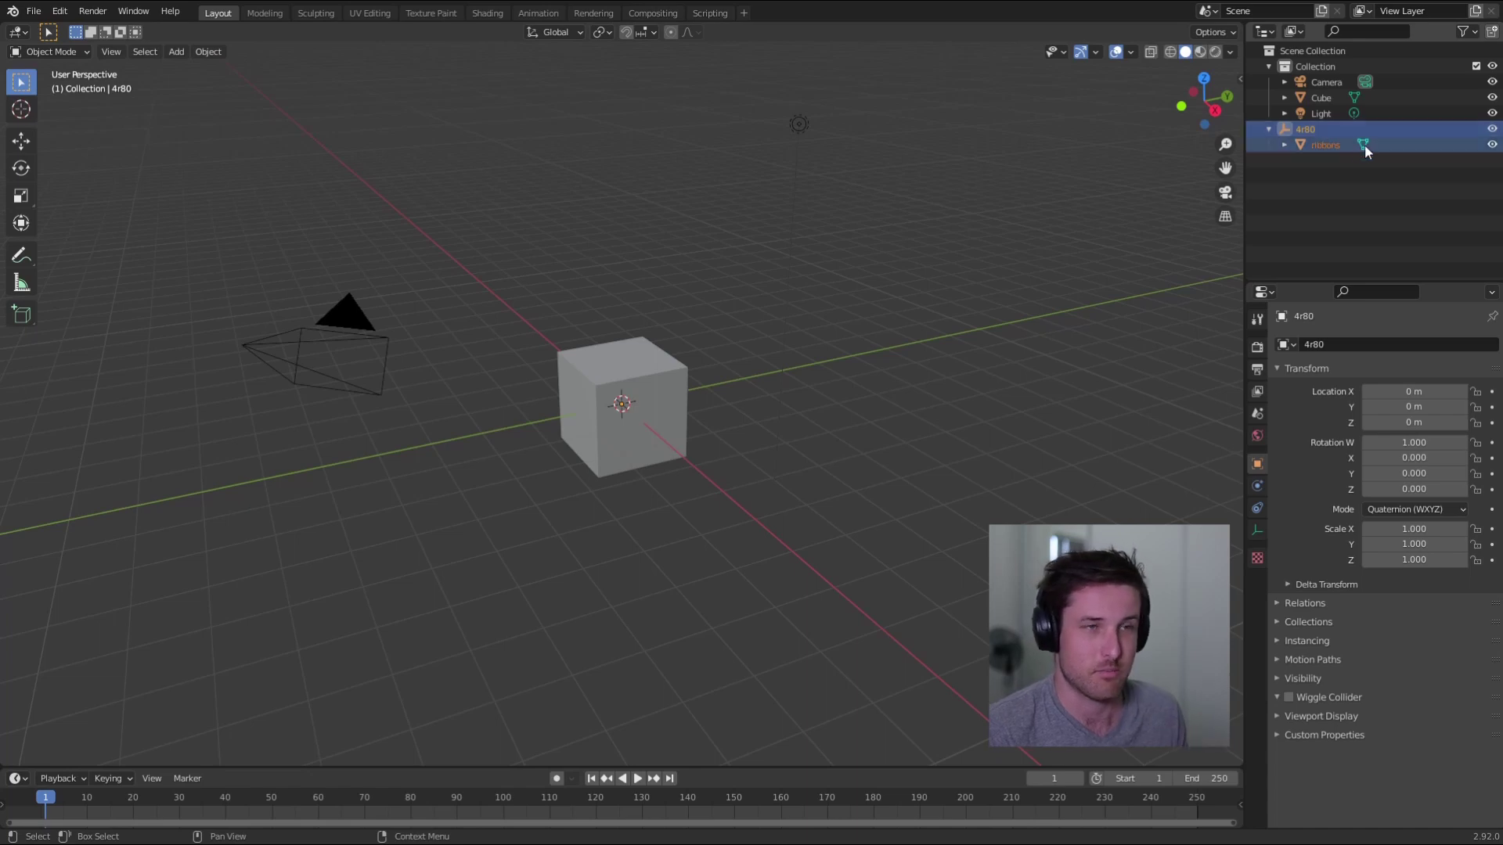
pyautogui.click(1283, 144)
pyautogui.click(1282, 144)
pyautogui.scroll(-4, 677, 391)
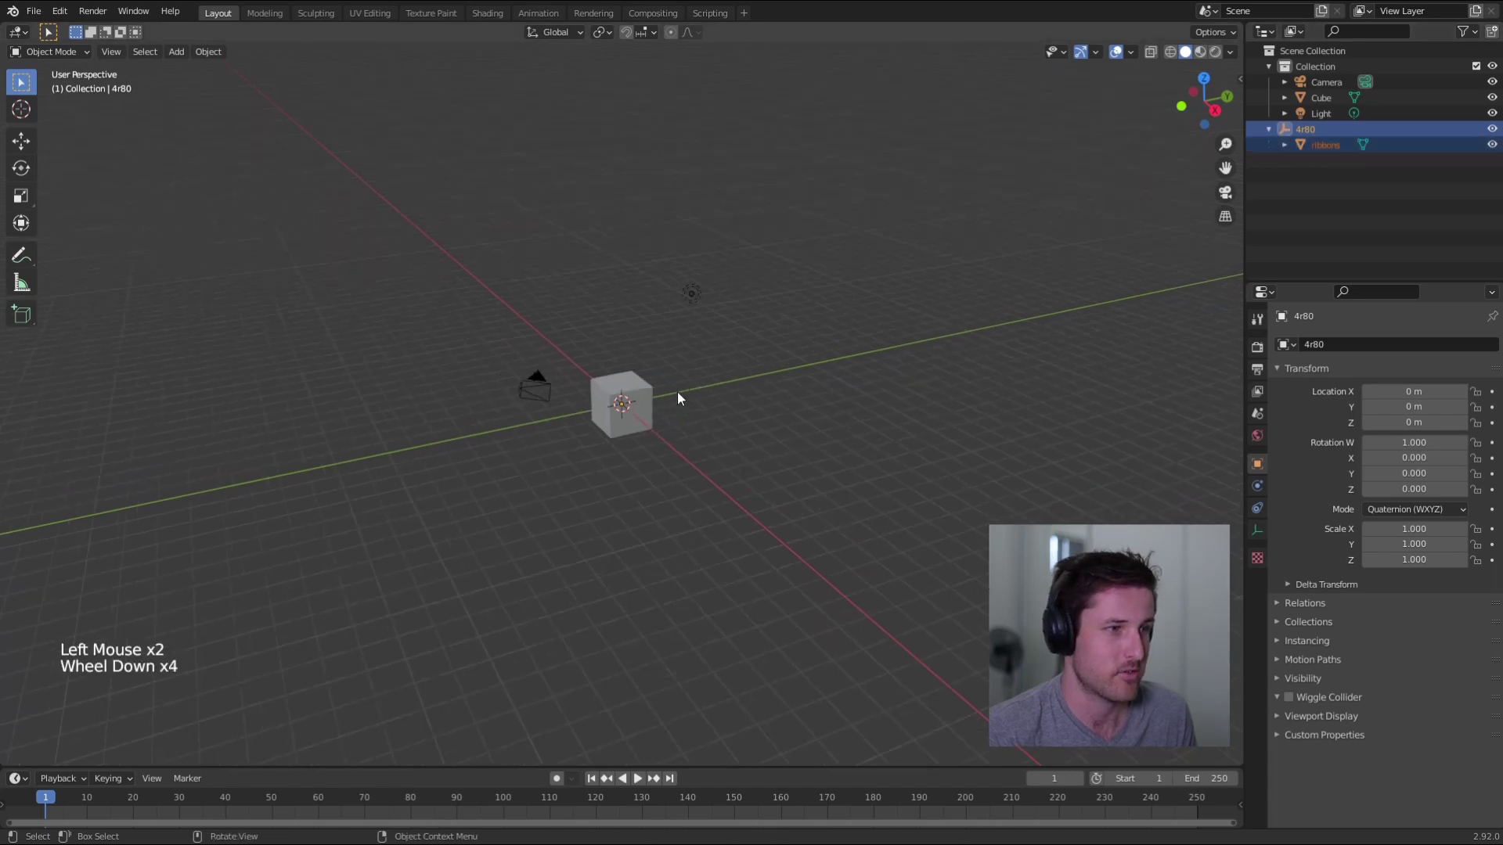
pyautogui.scroll(-5, 676, 391)
pyautogui.scroll(-2, 666, 393)
pyautogui.moveTo(622, 408)
pyautogui.mouseDown(button='middle')
pyautogui.moveTo(810, 405)
pyautogui.moveTo(857, 373)
pyautogui.mouseUp(button='middle')
pyautogui.moveTo(798, 441)
pyautogui.mouseDown(button='middle')
pyautogui.moveTo(839, 454)
pyautogui.moveTo(736, 431)
pyautogui.moveTo(711, 386)
pyautogui.moveTo(745, 453)
pyautogui.mouseUp(button='middle')
pyautogui.click(940, 465)
pyautogui.press('KP_Decimal')
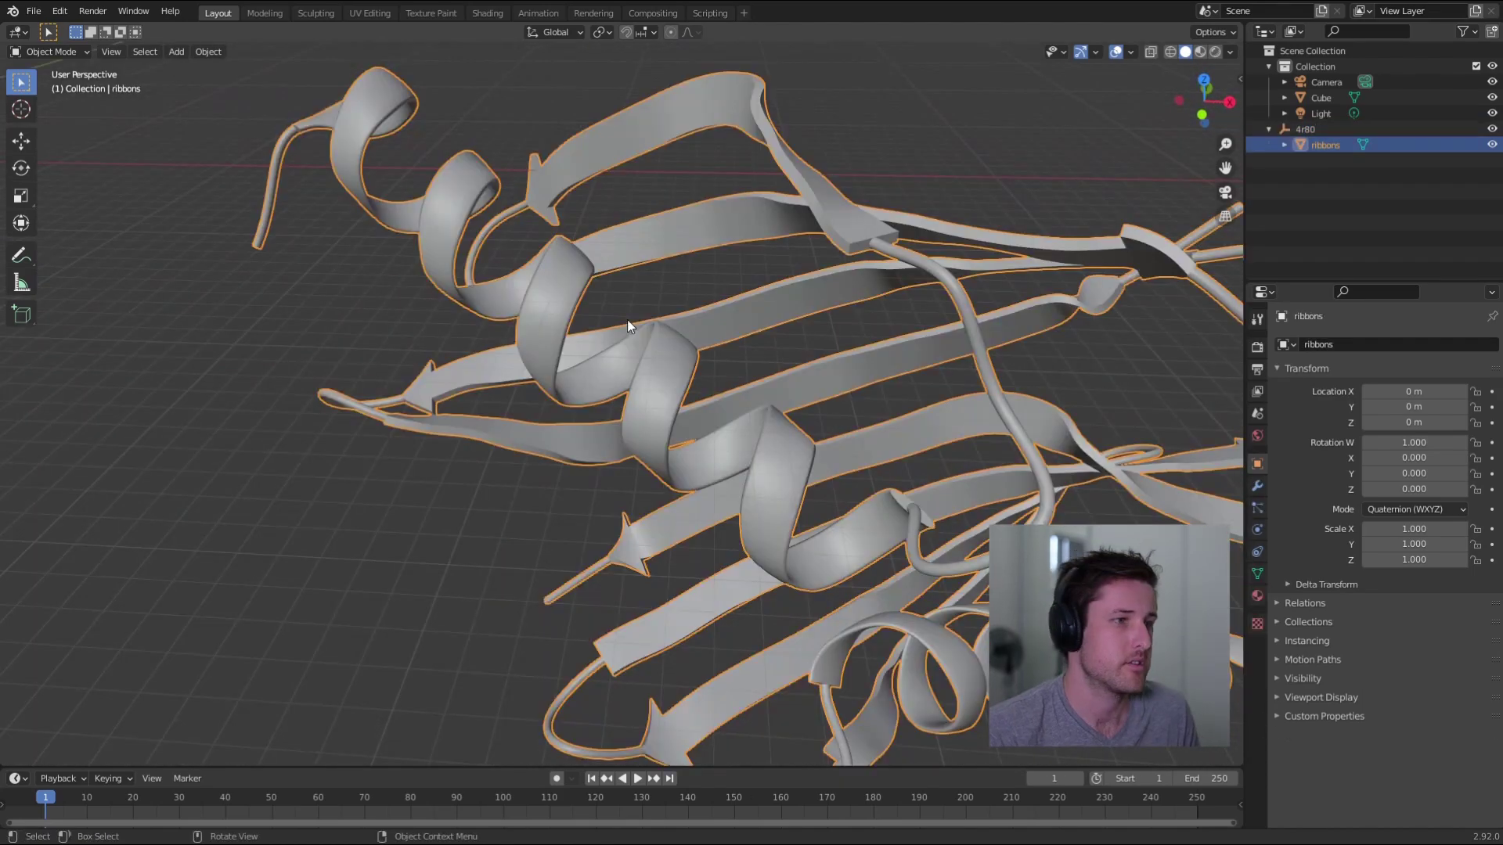
pyautogui.scroll(-2, 628, 319)
pyautogui.moveTo(628, 327)
pyautogui.mouseDown(button='middle')
pyautogui.moveTo(619, 348)
pyautogui.moveTo(645, 309)
pyautogui.moveTo(635, 322)
pyautogui.mouseUp(button='middle')
pyautogui.scroll(1, 663, 387)
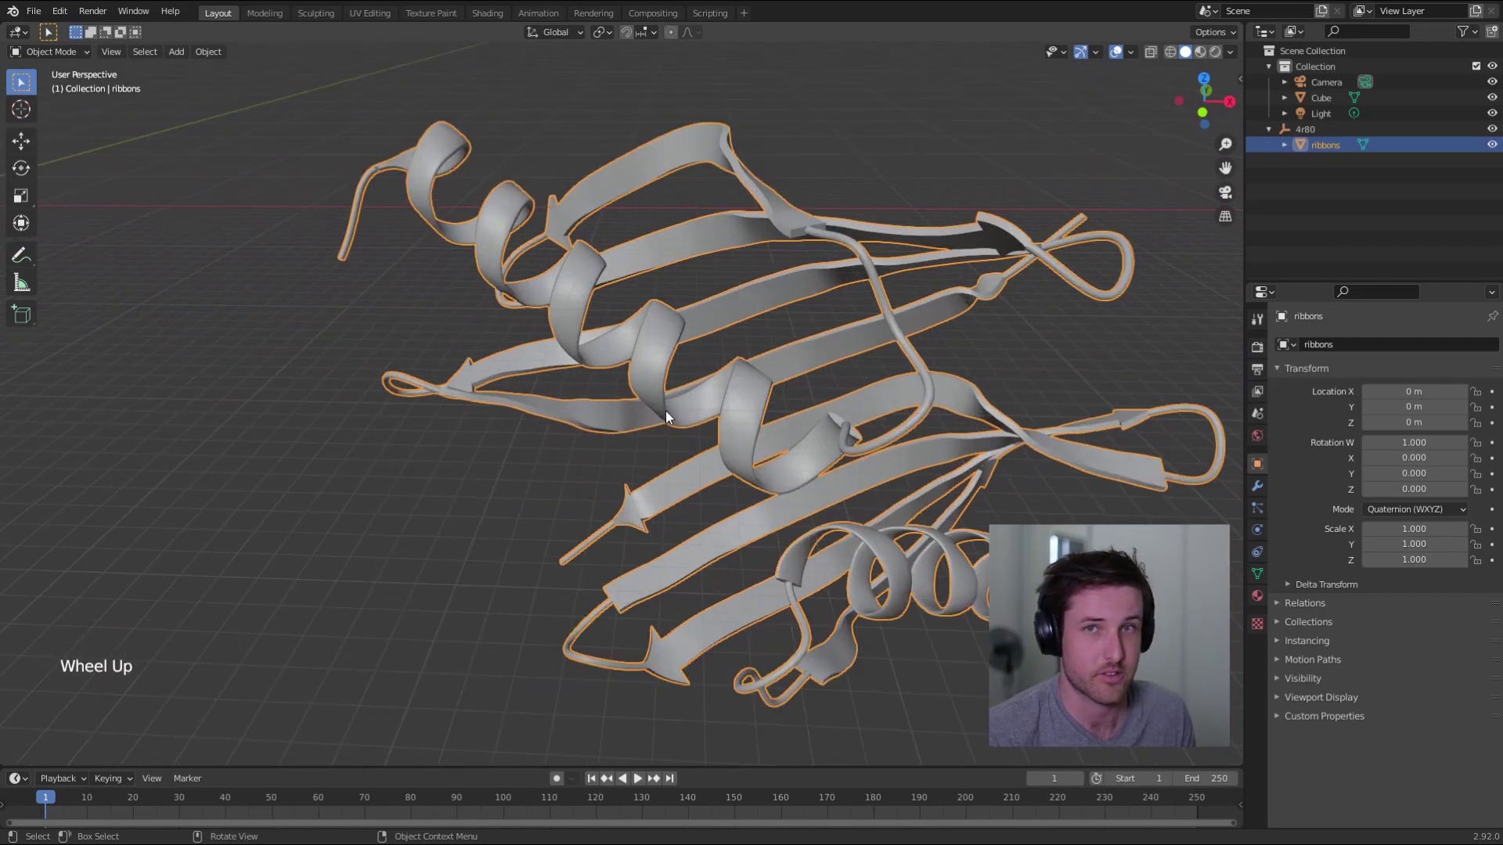
pyautogui.moveTo(668, 414)
pyautogui.mouseDown(button='middle')
pyautogui.moveTo(628, 412)
pyautogui.moveTo(647, 402)
pyautogui.moveTo(697, 436)
pyautogui.moveTo(663, 410)
pyautogui.mouseUp(button='middle')
pyautogui.press('z')
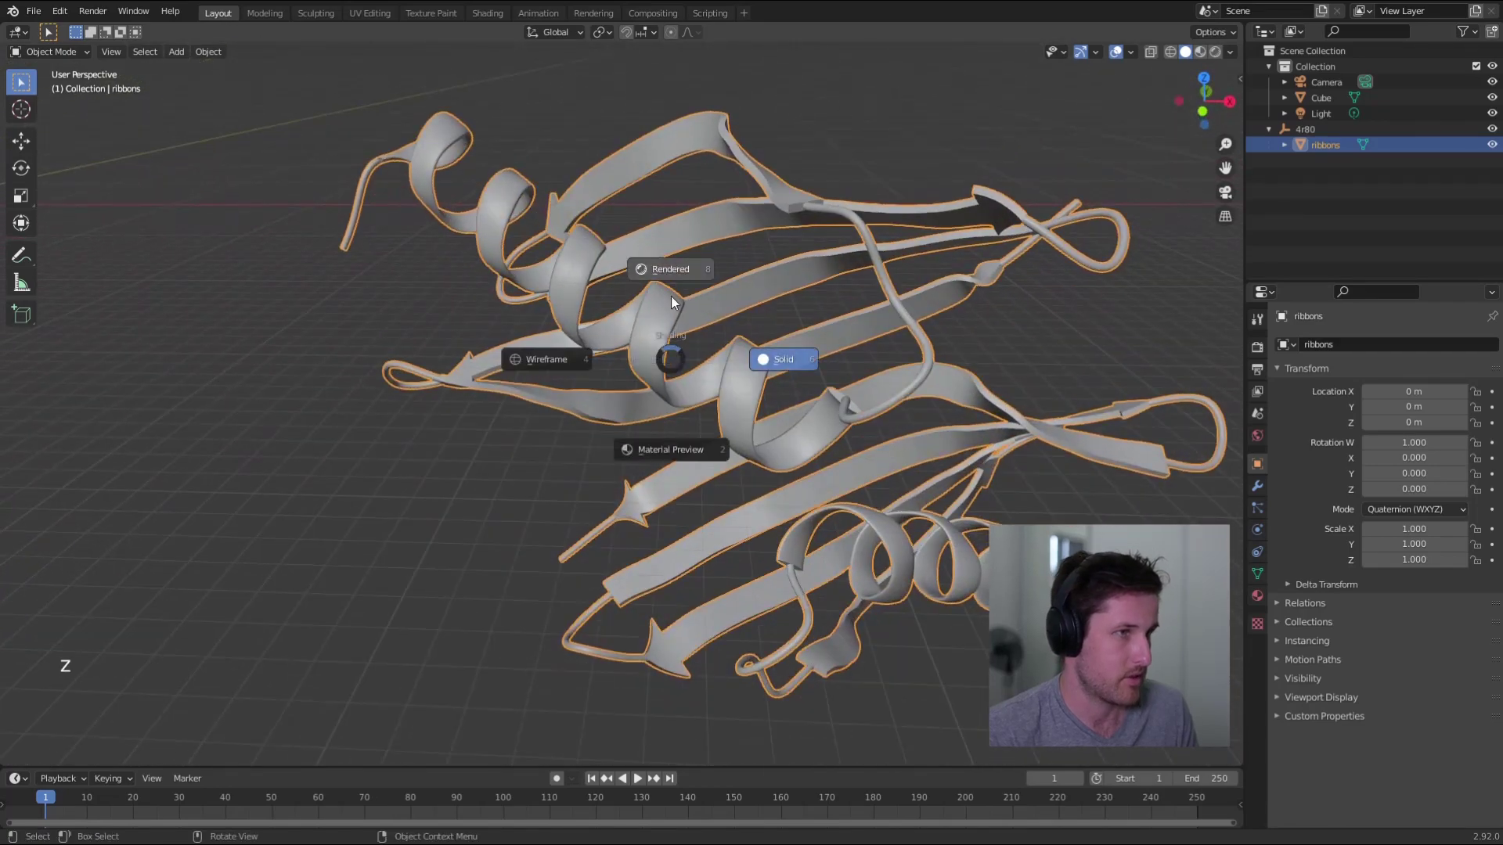
pyautogui.press('4')
pyautogui.moveTo(675, 323)
pyautogui.mouseDown(button='middle')
pyautogui.moveTo(498, 326)
pyautogui.moveTo(693, 361)
pyautogui.mouseUp(button='middle')
pyautogui.scroll(-4, 771, 344)
pyautogui.click(702, 359)
pyautogui.press('g')
pyautogui.click(310, 380)
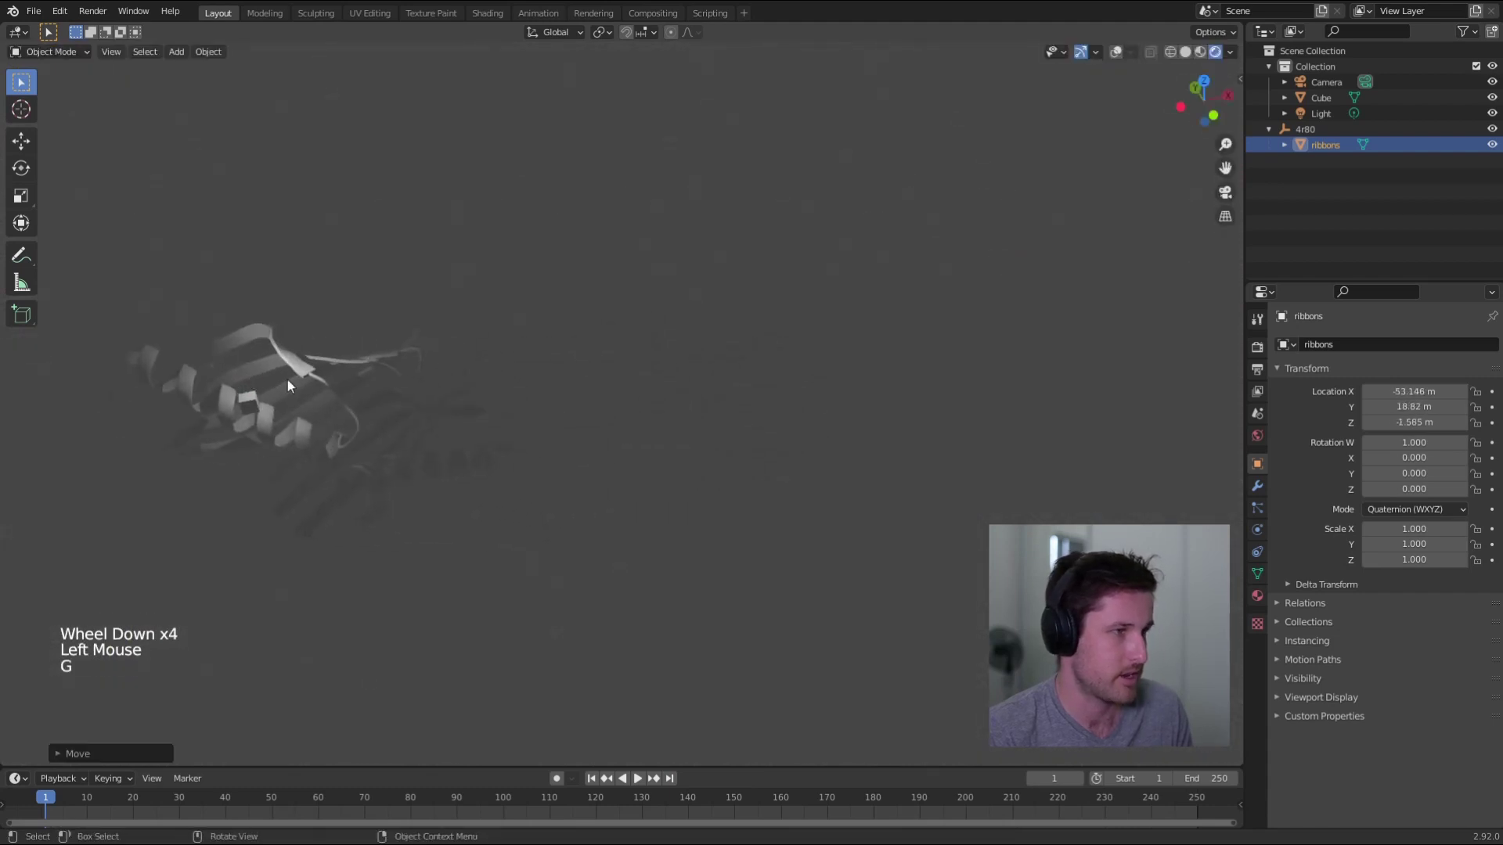
pyautogui.press('z')
pyautogui.press('z')
pyautogui.middleClick(521, 390)
pyautogui.moveTo(492, 389); pyautogui.dragTo(457, 390, button='middle')
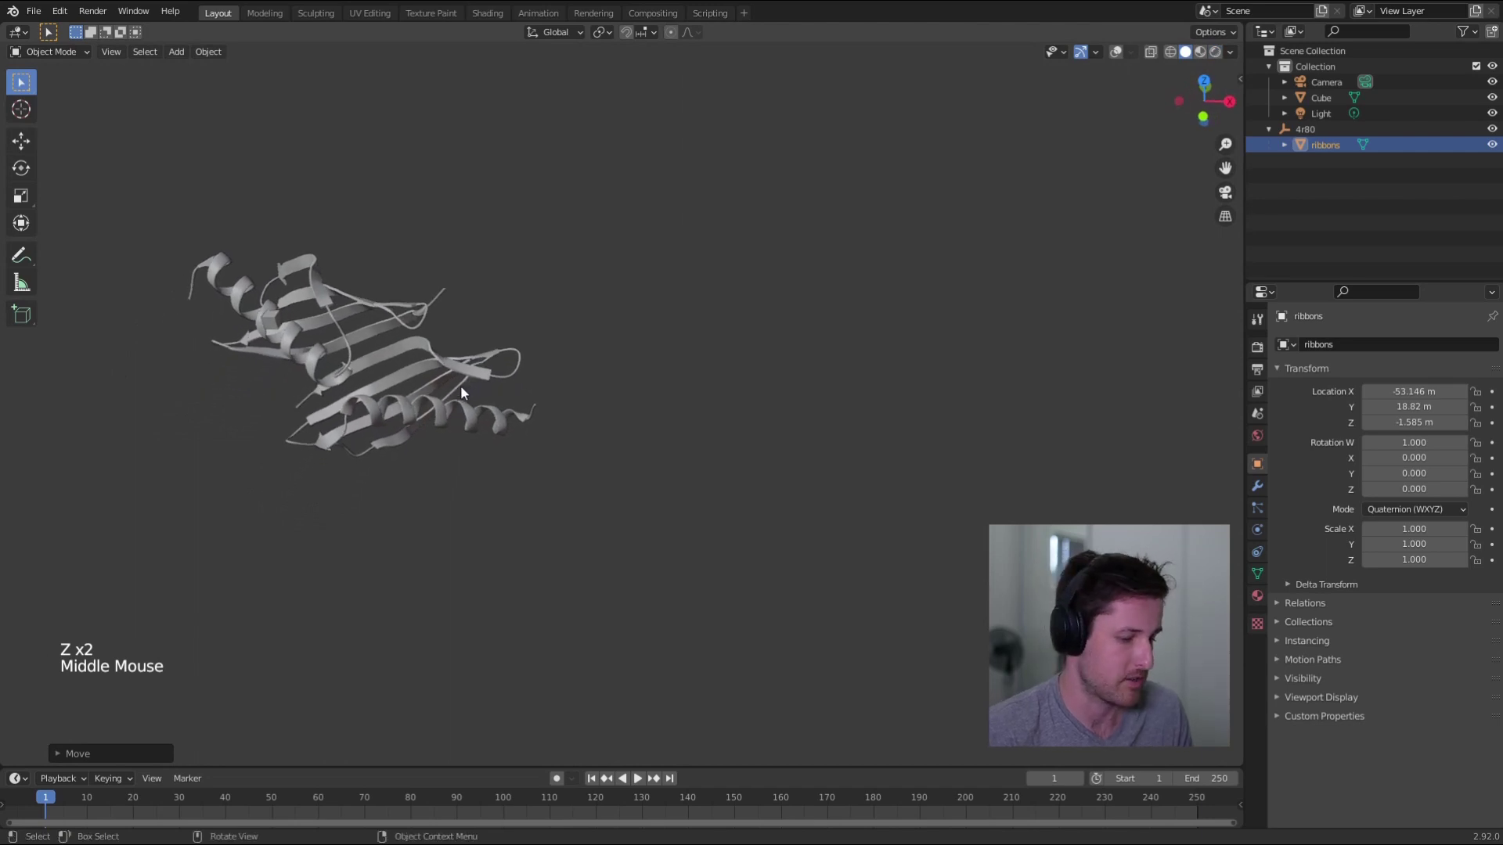
pyautogui.hotkey('ctrl', 'z')
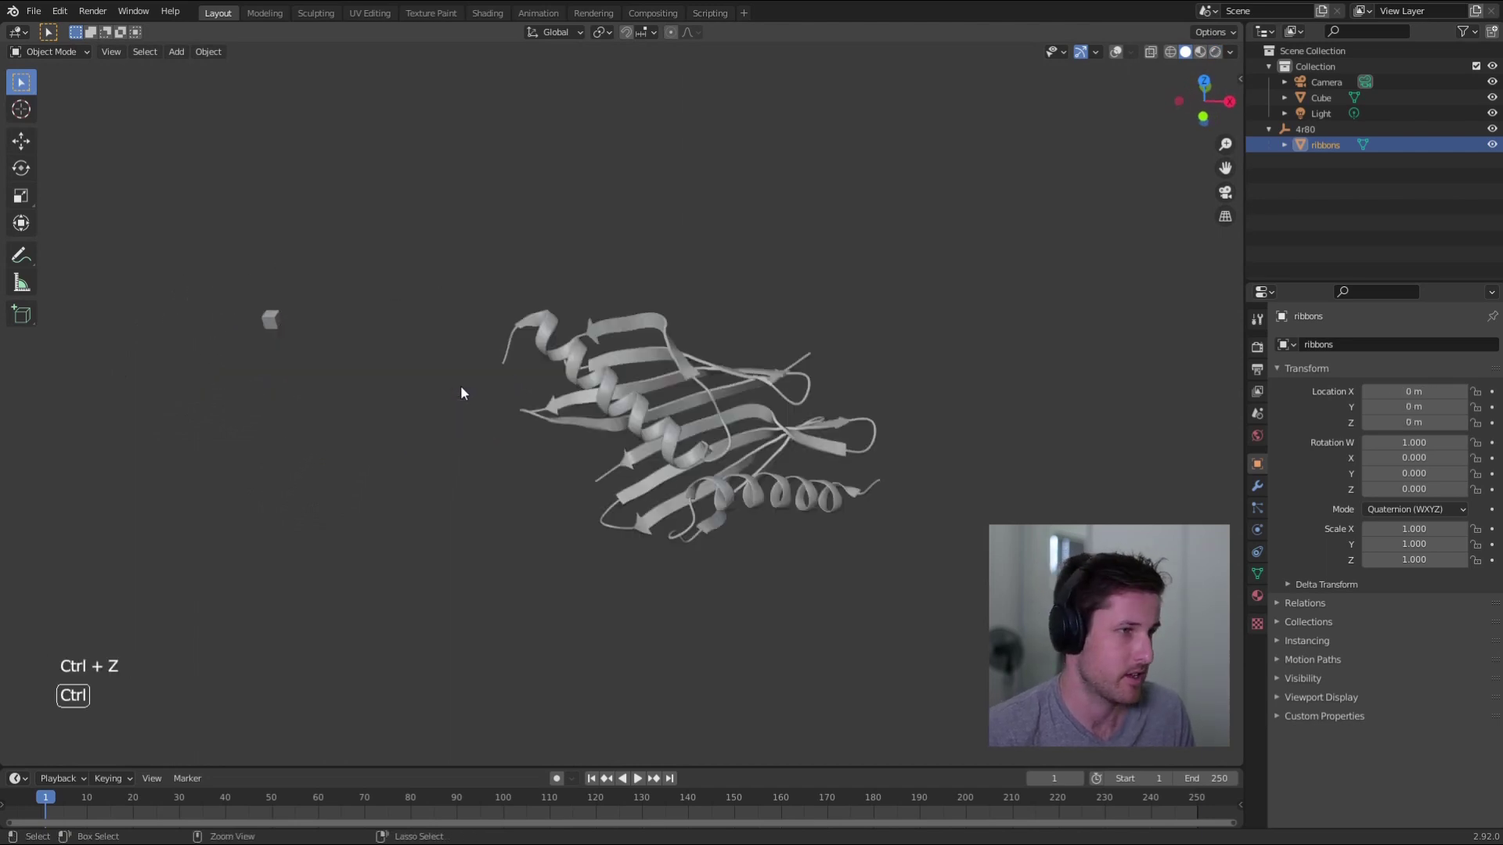
pyautogui.click(1117, 52)
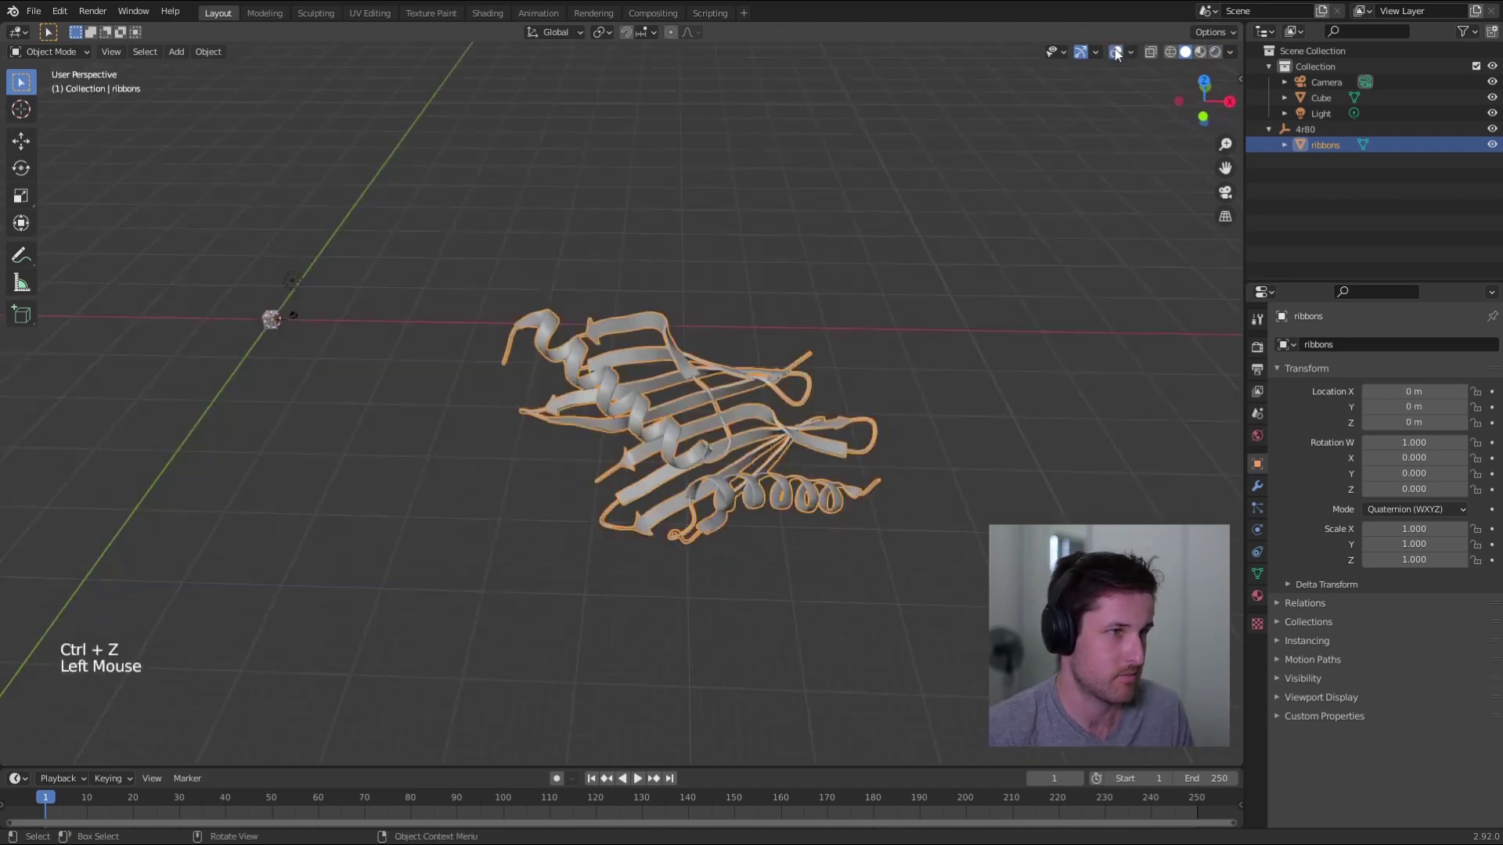
pyautogui.middleClick(710, 385)
pyautogui.moveTo(711, 381); pyautogui.dragTo(716, 379, button='middle')
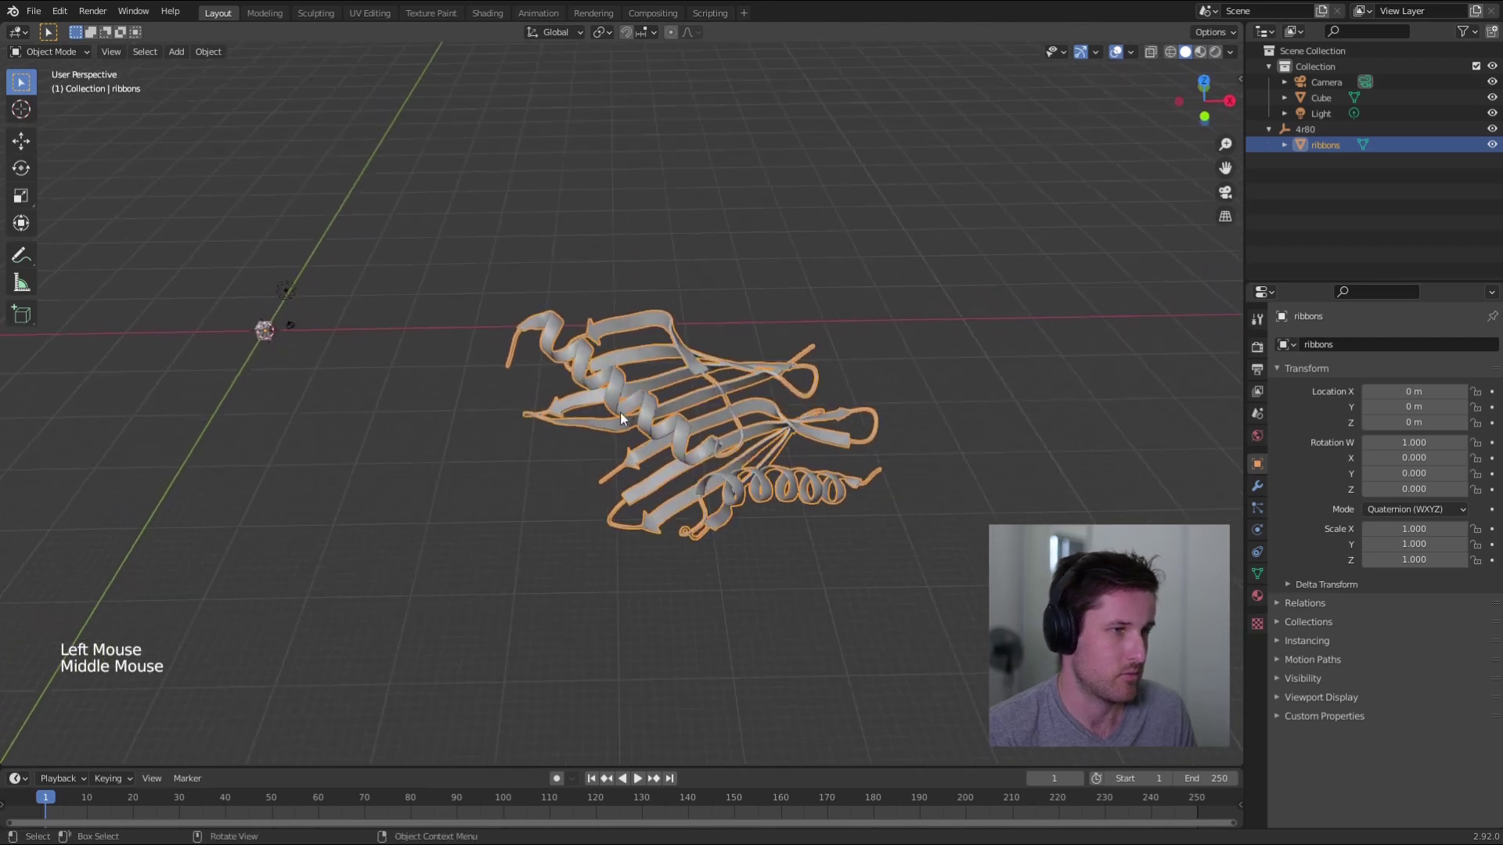
# Import ballnstick.glb as a glTF 2.0 file.
pyautogui.click(34, 10)
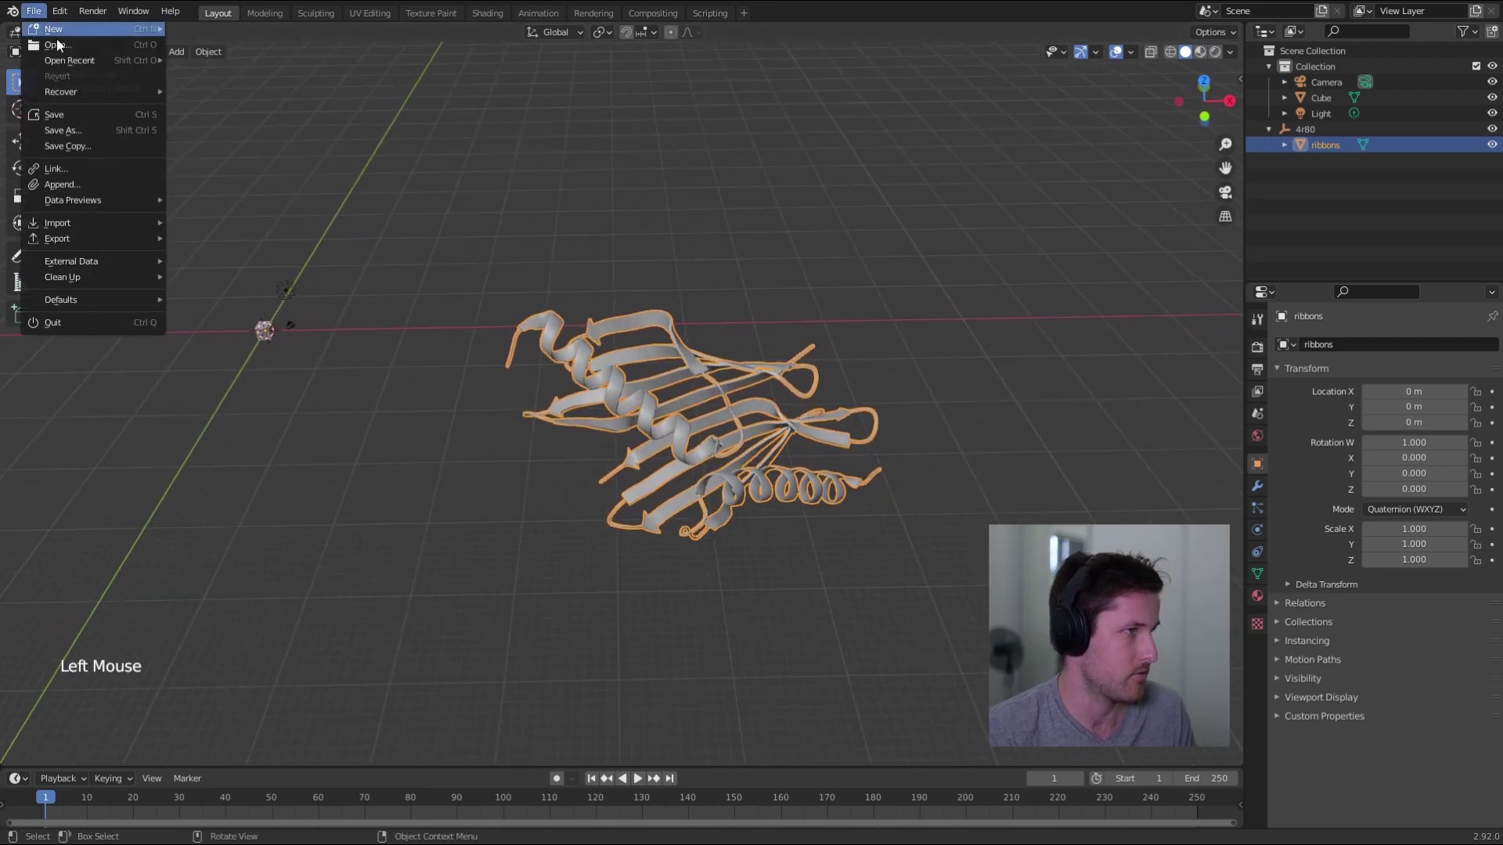
pyautogui.moveTo(57, 222)
pyautogui.click(265, 332)
pyautogui.click(605, 356)
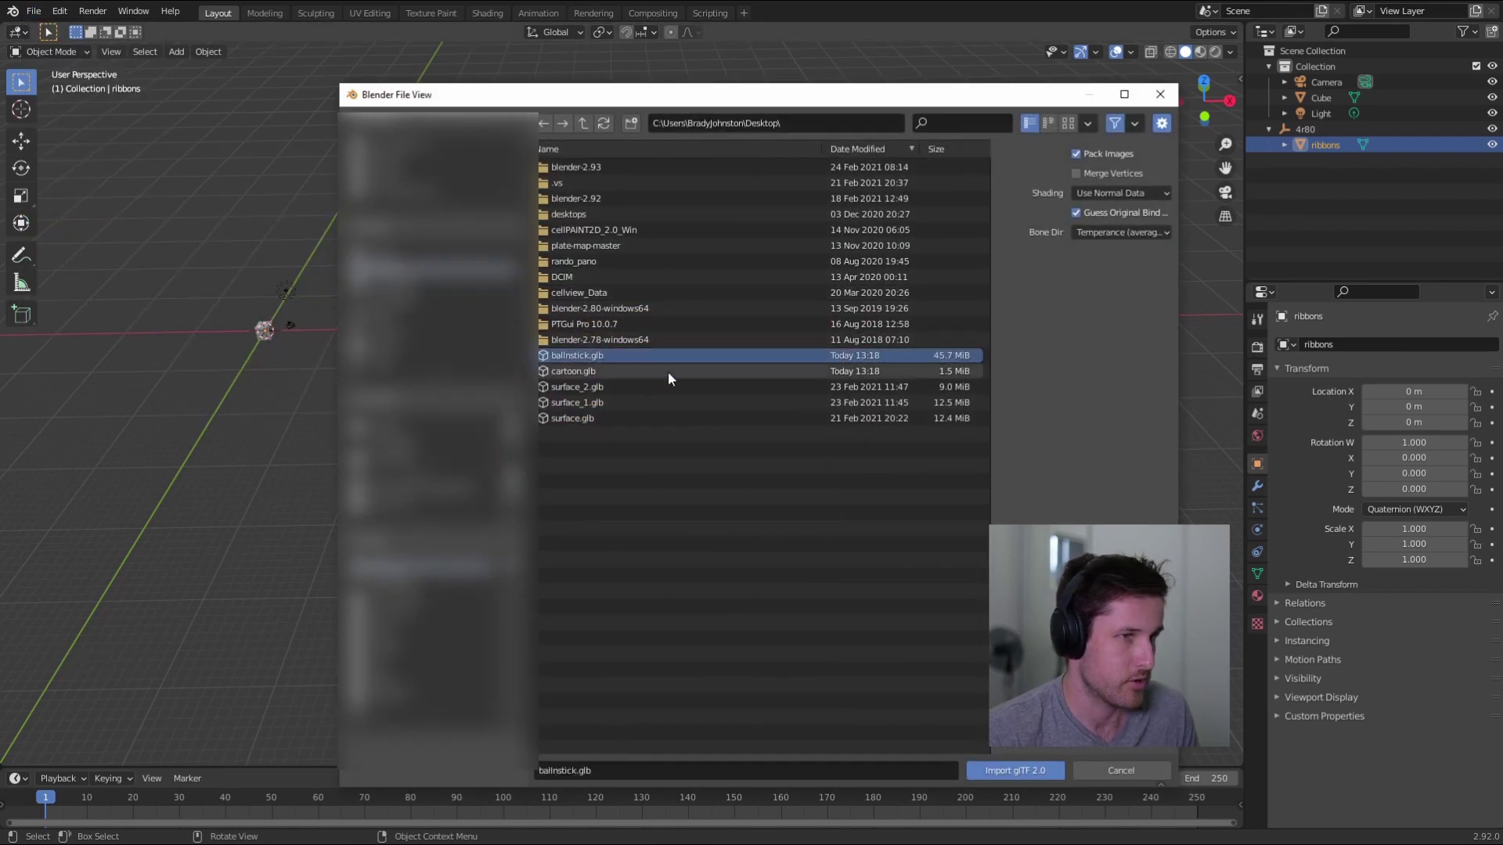
pyautogui.click(1047, 771)
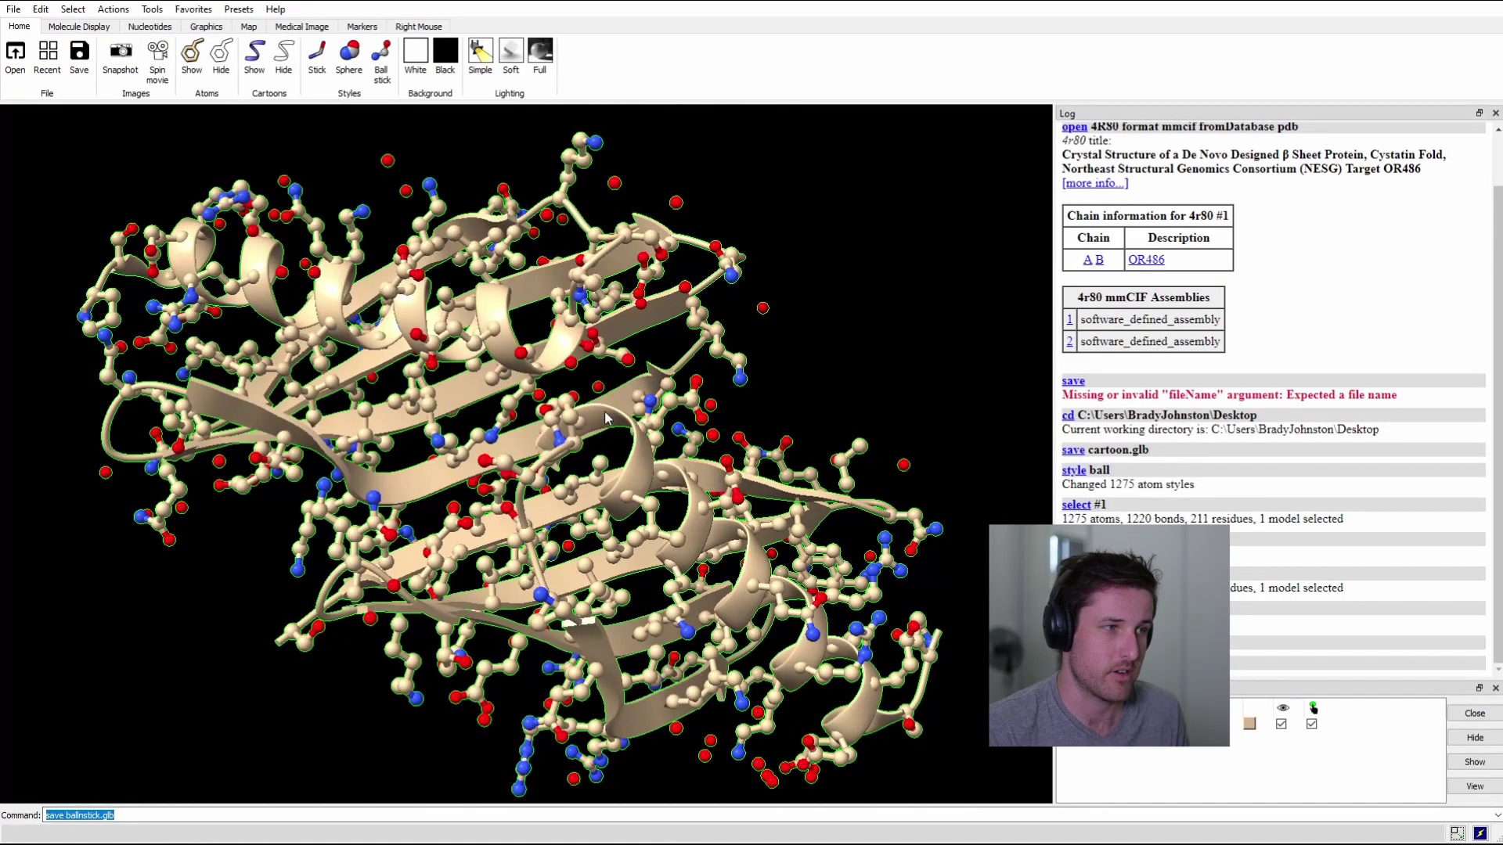
# Rotate the molecule and rerun the save ballnstick.glb command.
pyautogui.moveTo(616, 405)
pyautogui.mouseDown()
pyautogui.moveTo(604, 494)
pyautogui.moveTo(554, 508)
pyautogui.moveTo(650, 502)
pyautogui.moveTo(593, 446)
pyautogui.mouseUp()
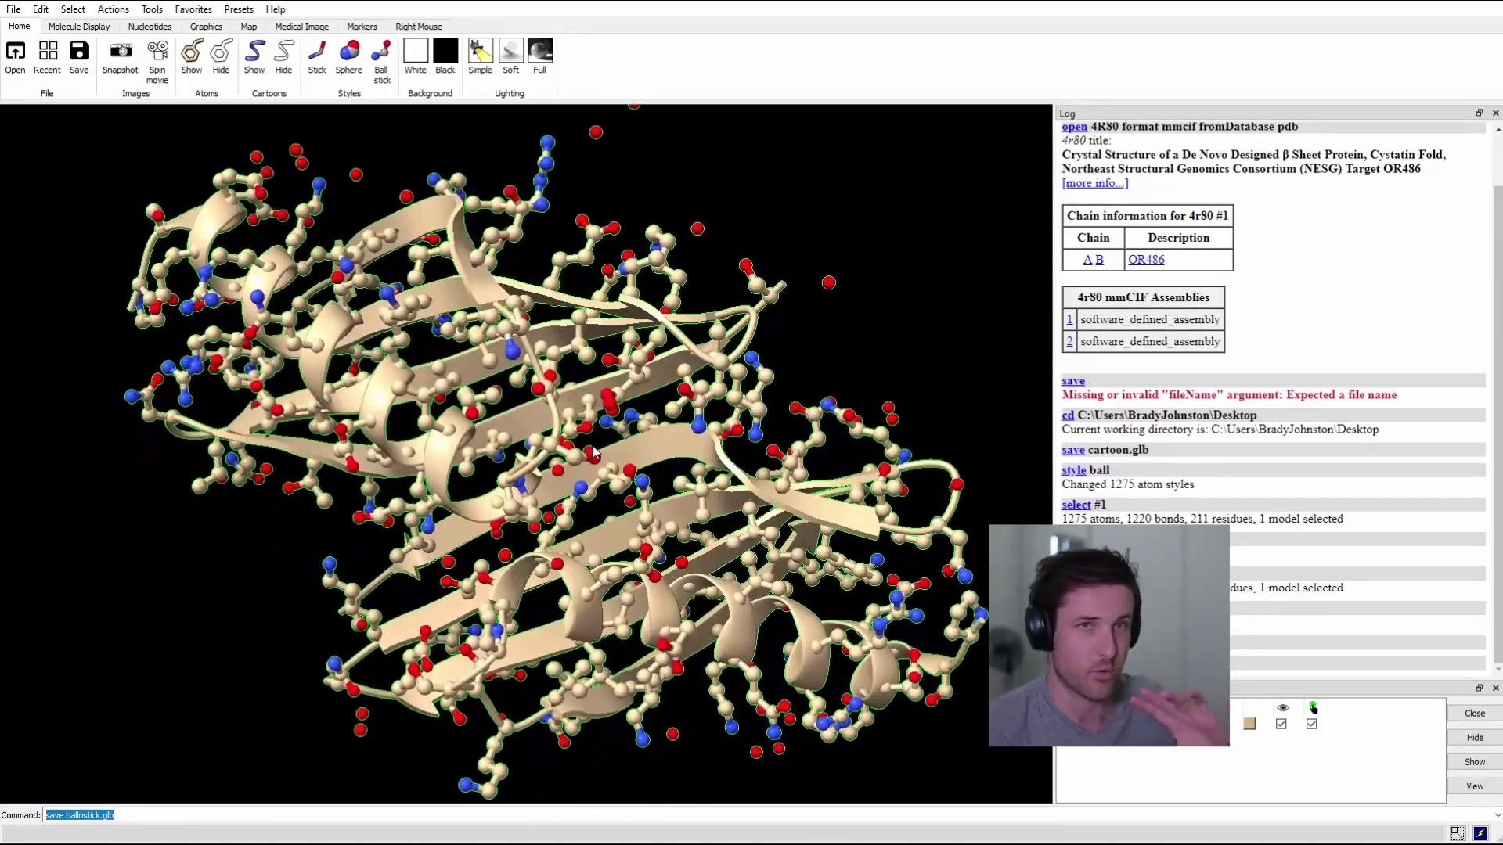
pyautogui.press('Return')
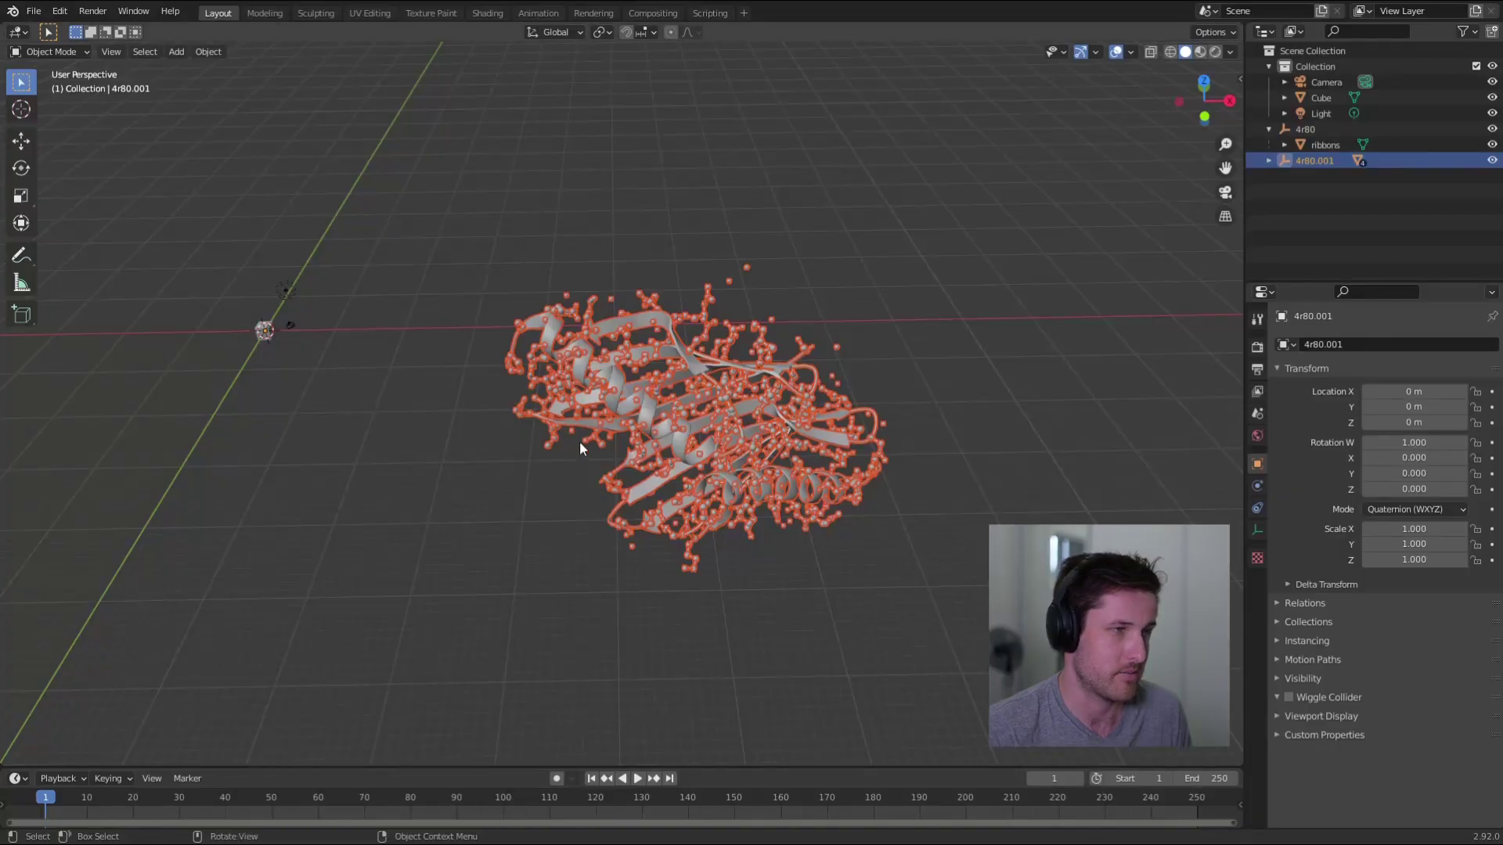
# Add a Sun light and inspect the shadowed molecule in Rendered viewport shading.
pyautogui.click(579, 441)
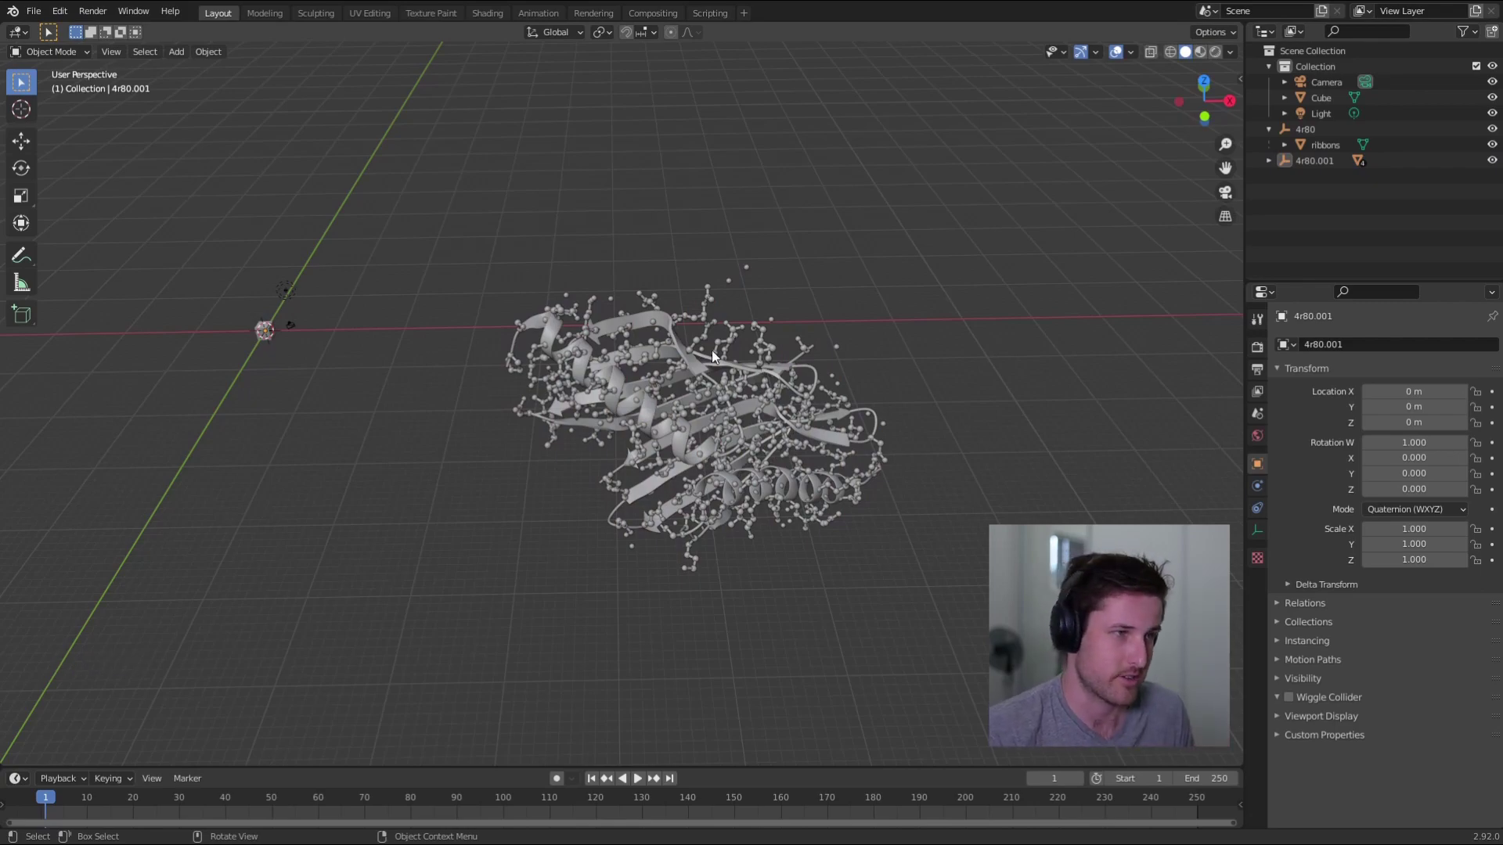
pyautogui.scroll(5, 717, 351)
pyautogui.moveTo(713, 376)
pyautogui.mouseDown(button='middle')
pyautogui.moveTo(687, 383)
pyautogui.moveTo(668, 363)
pyautogui.moveTo(677, 396)
pyautogui.mouseUp(button='middle')
pyautogui.scroll(-3, 679, 396)
pyautogui.scroll(-1, 678, 396)
pyautogui.hotkey('shift', 'a')
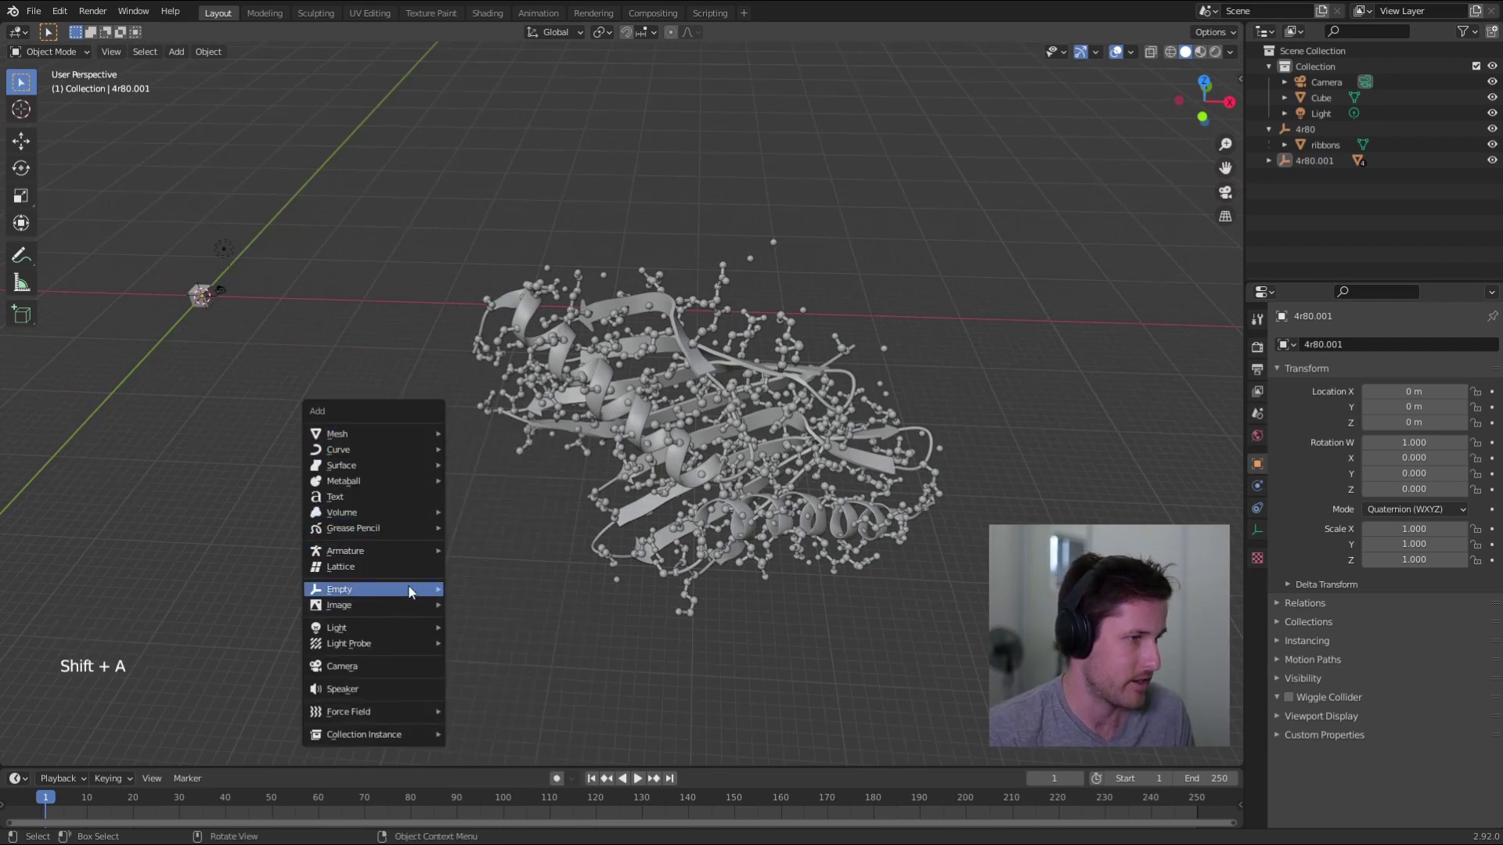
pyautogui.moveTo(352, 627)
pyautogui.click(490, 647)
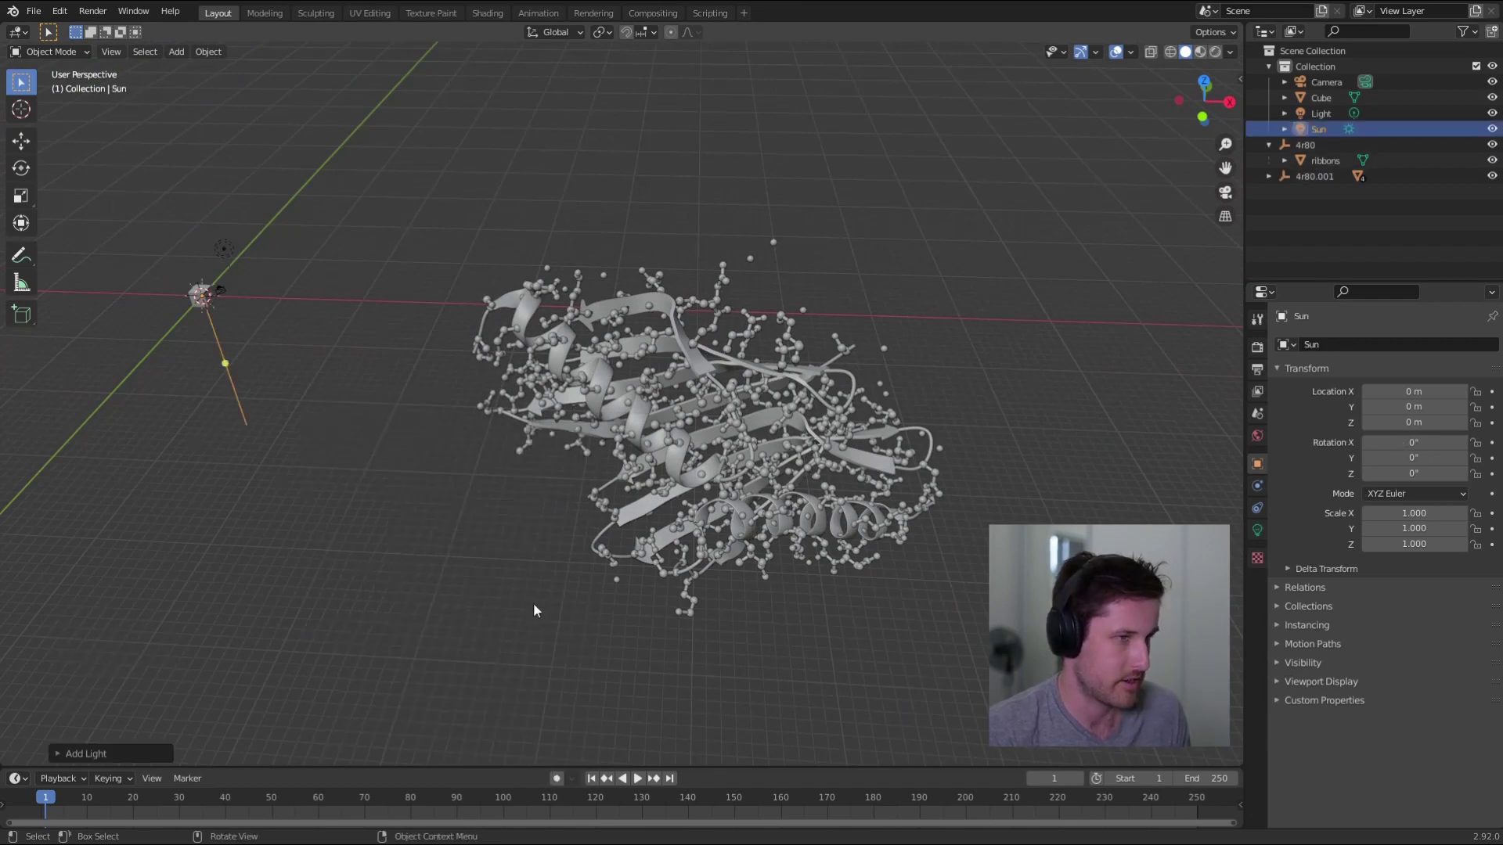
pyautogui.press('z')
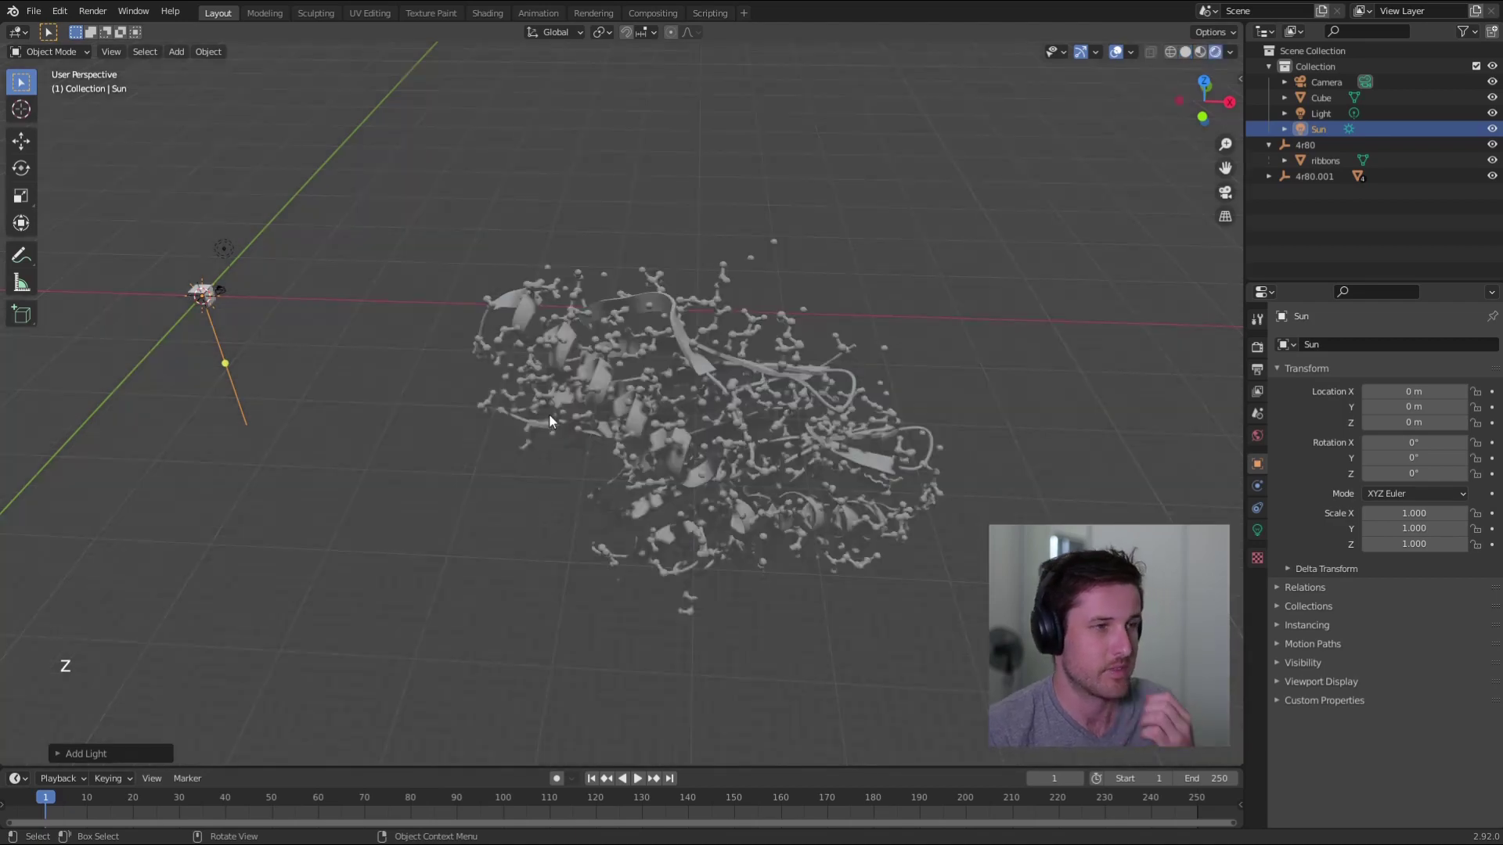
pyautogui.moveTo(570, 392); pyautogui.dragTo(584, 342, button='middle')
pyautogui.scroll(3, 678, 373)
pyautogui.scroll(2, 677, 371)
pyautogui.keyDown('shift'); pyautogui.moveTo(682, 367); pyautogui.dragTo(669, 383, button='middle'); pyautogui.keyUp('shift')
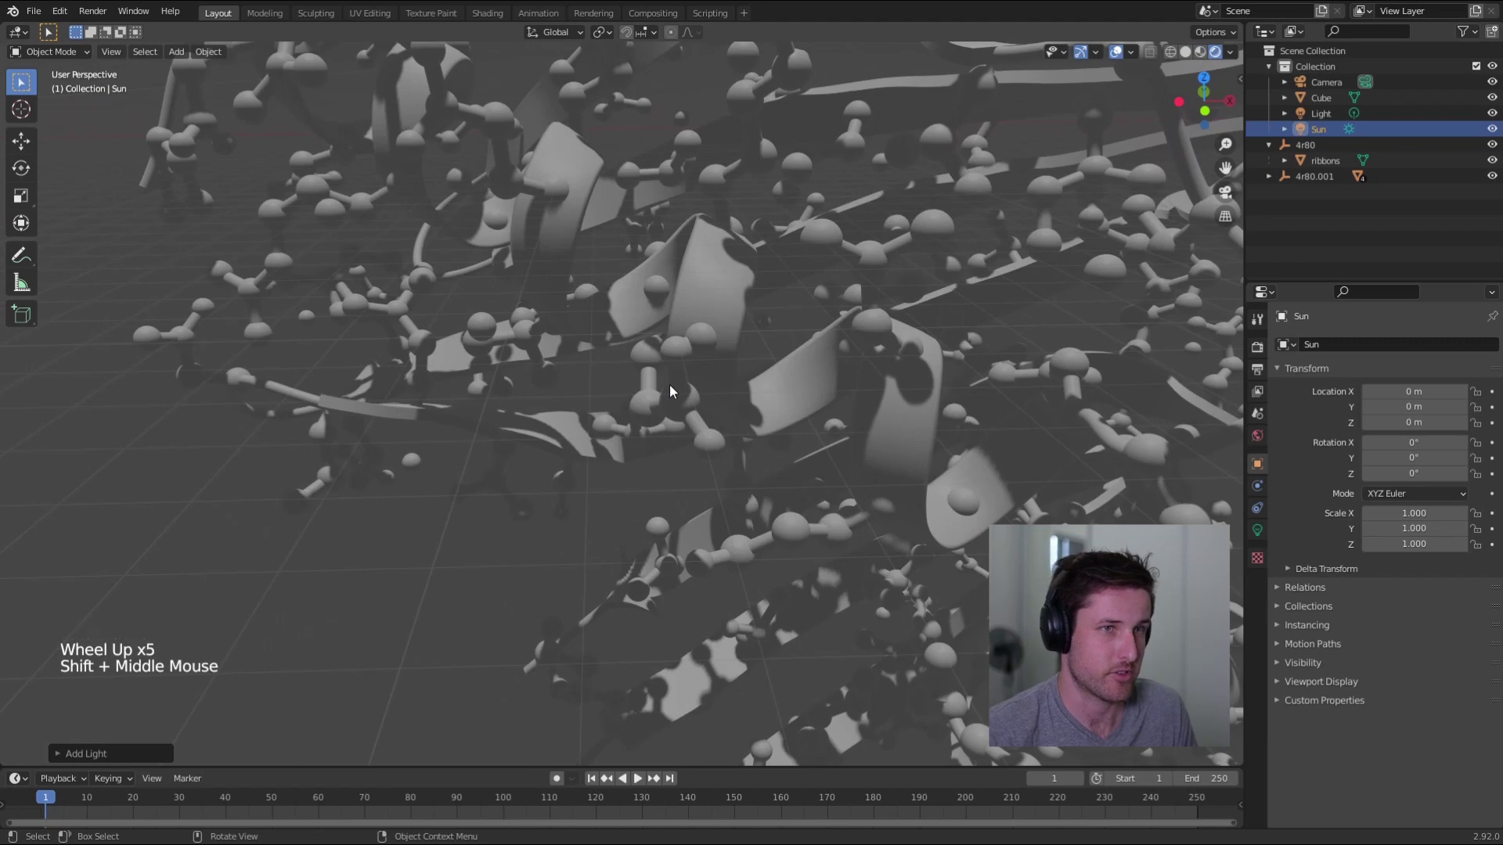
pyautogui.scroll(-4, 669, 385)
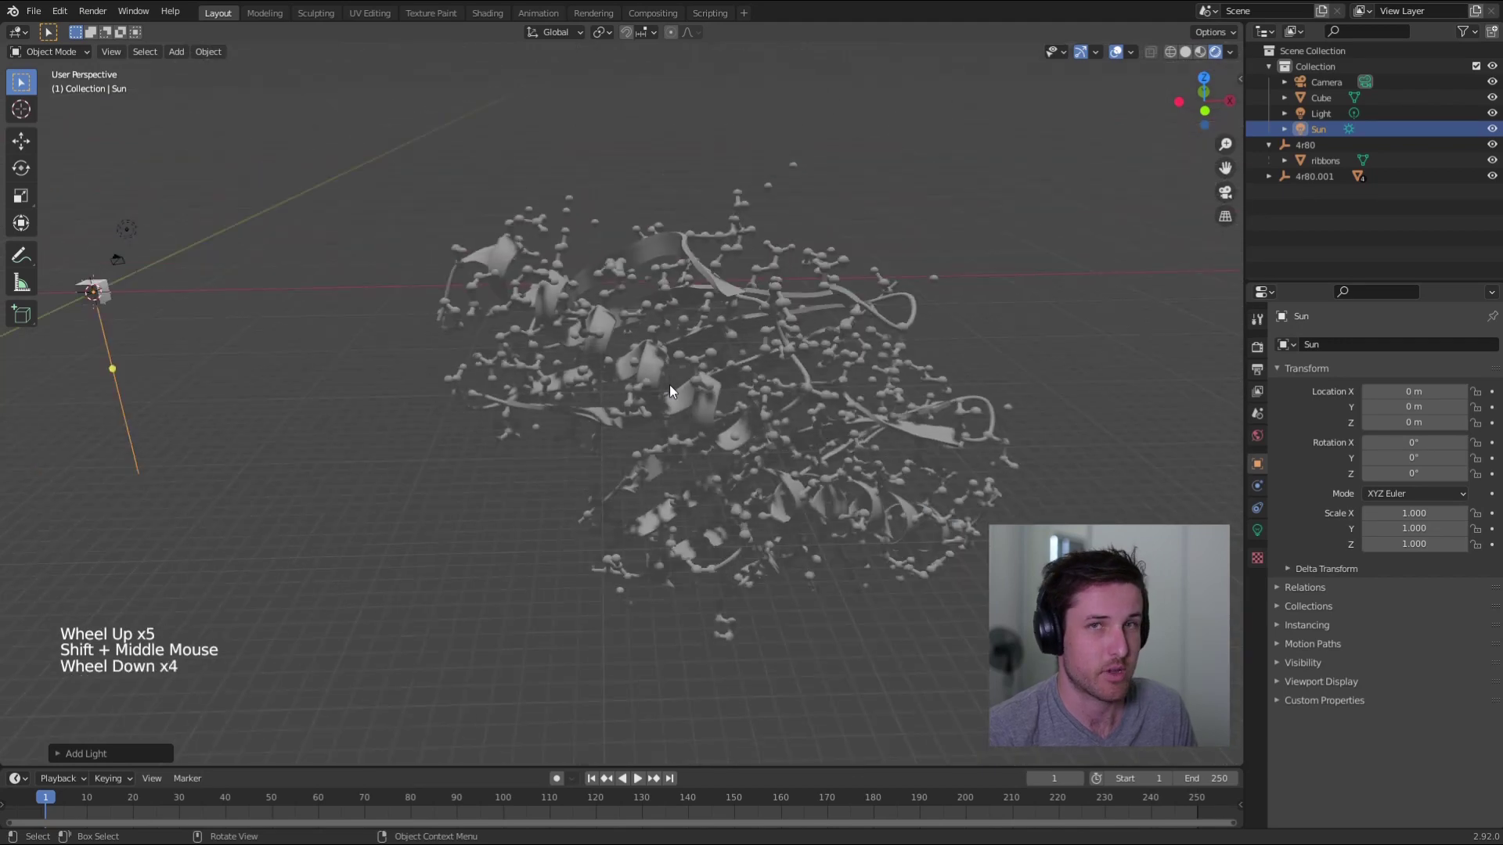
# Expand 4r80.001 in the Outliner and select its ribbons, atoms, bonds and ribbons.001 in turn.
pyautogui.click(1312, 144)
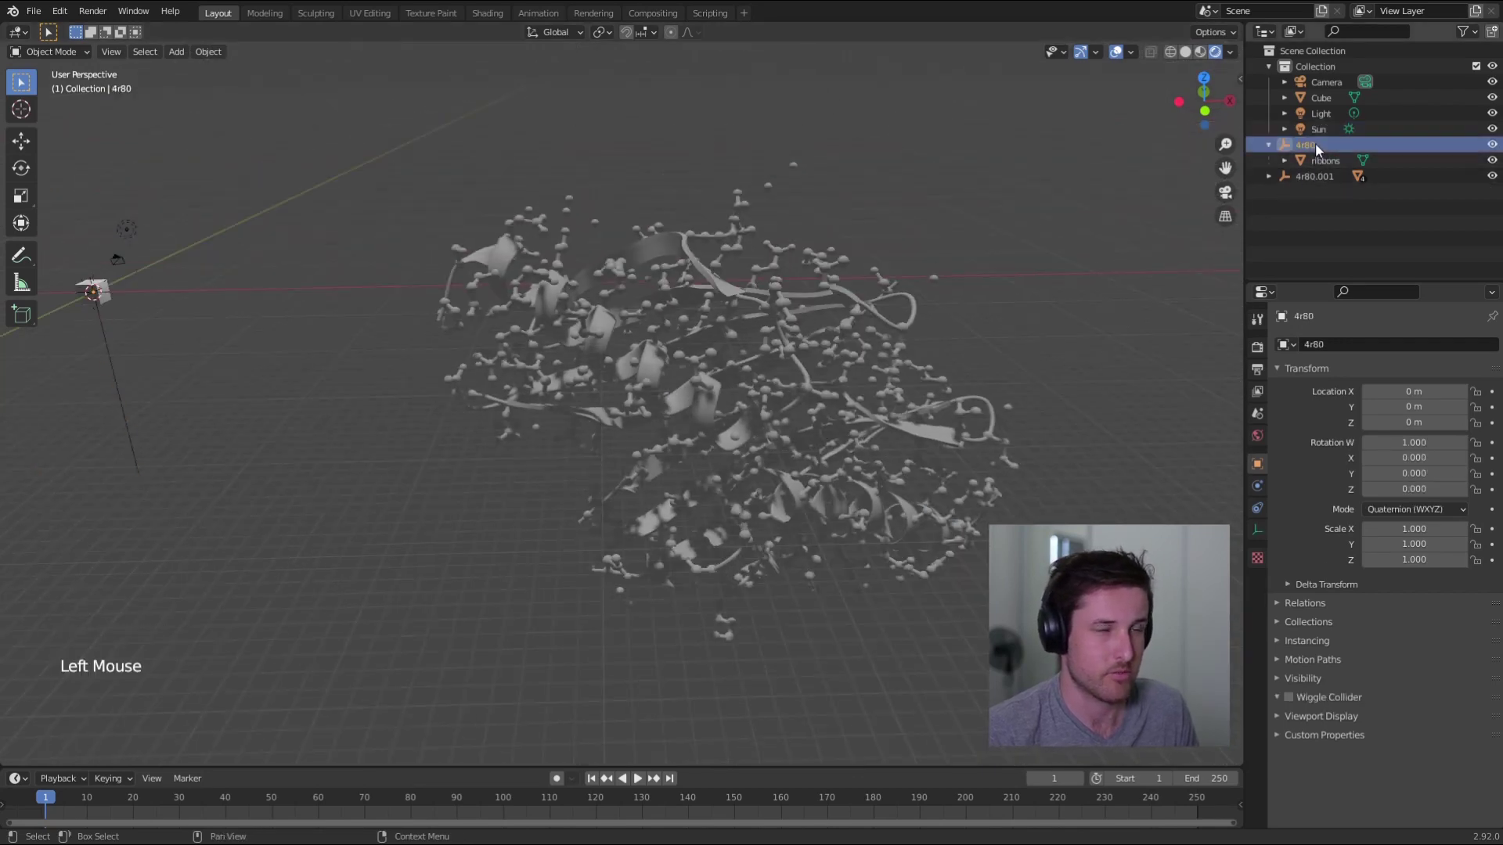
pyautogui.click(1325, 161)
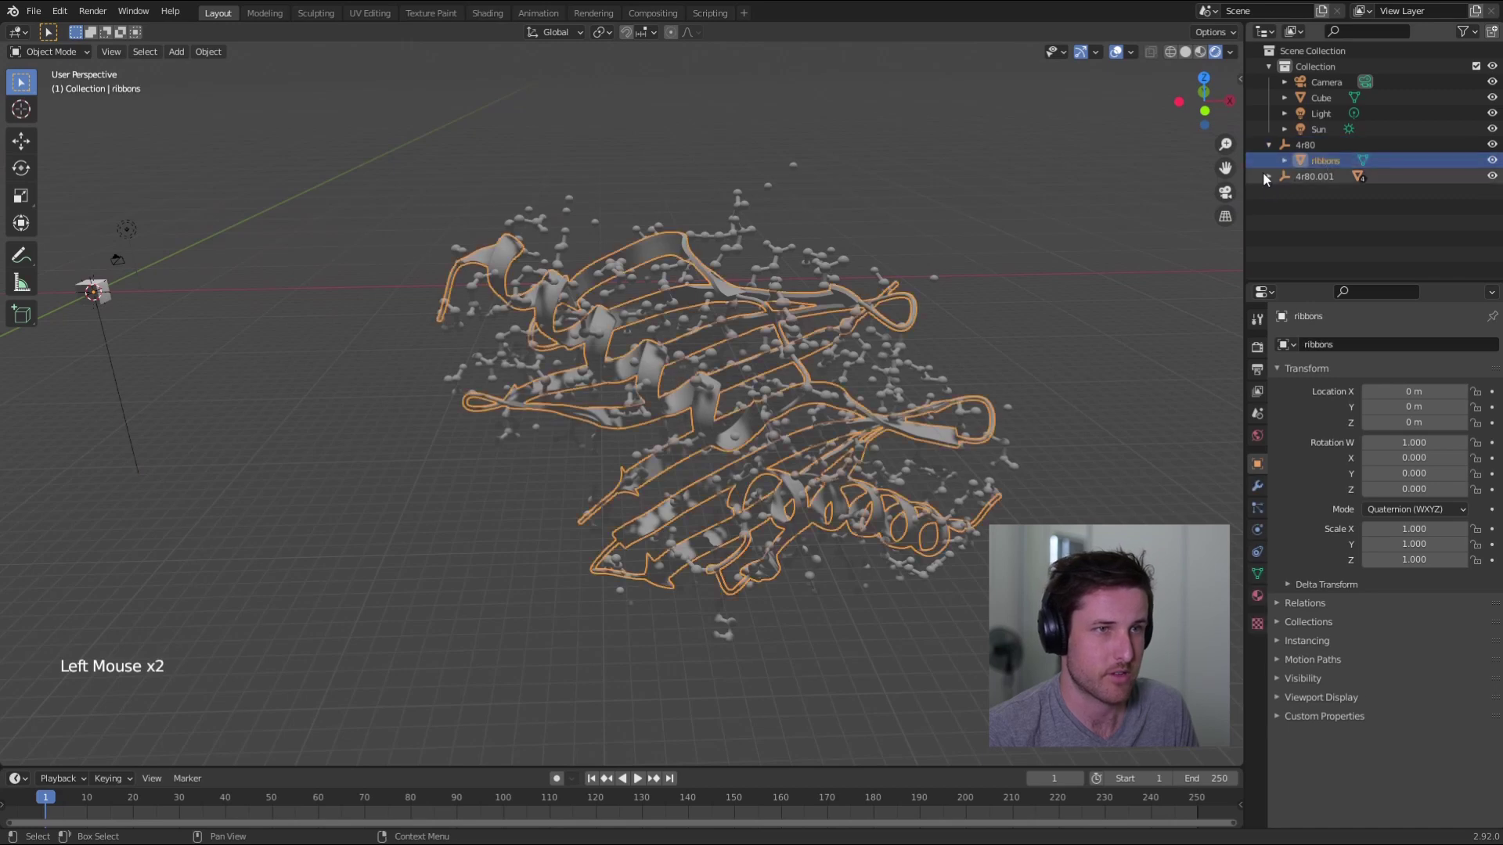
pyautogui.click(1268, 176)
pyautogui.click(1325, 177)
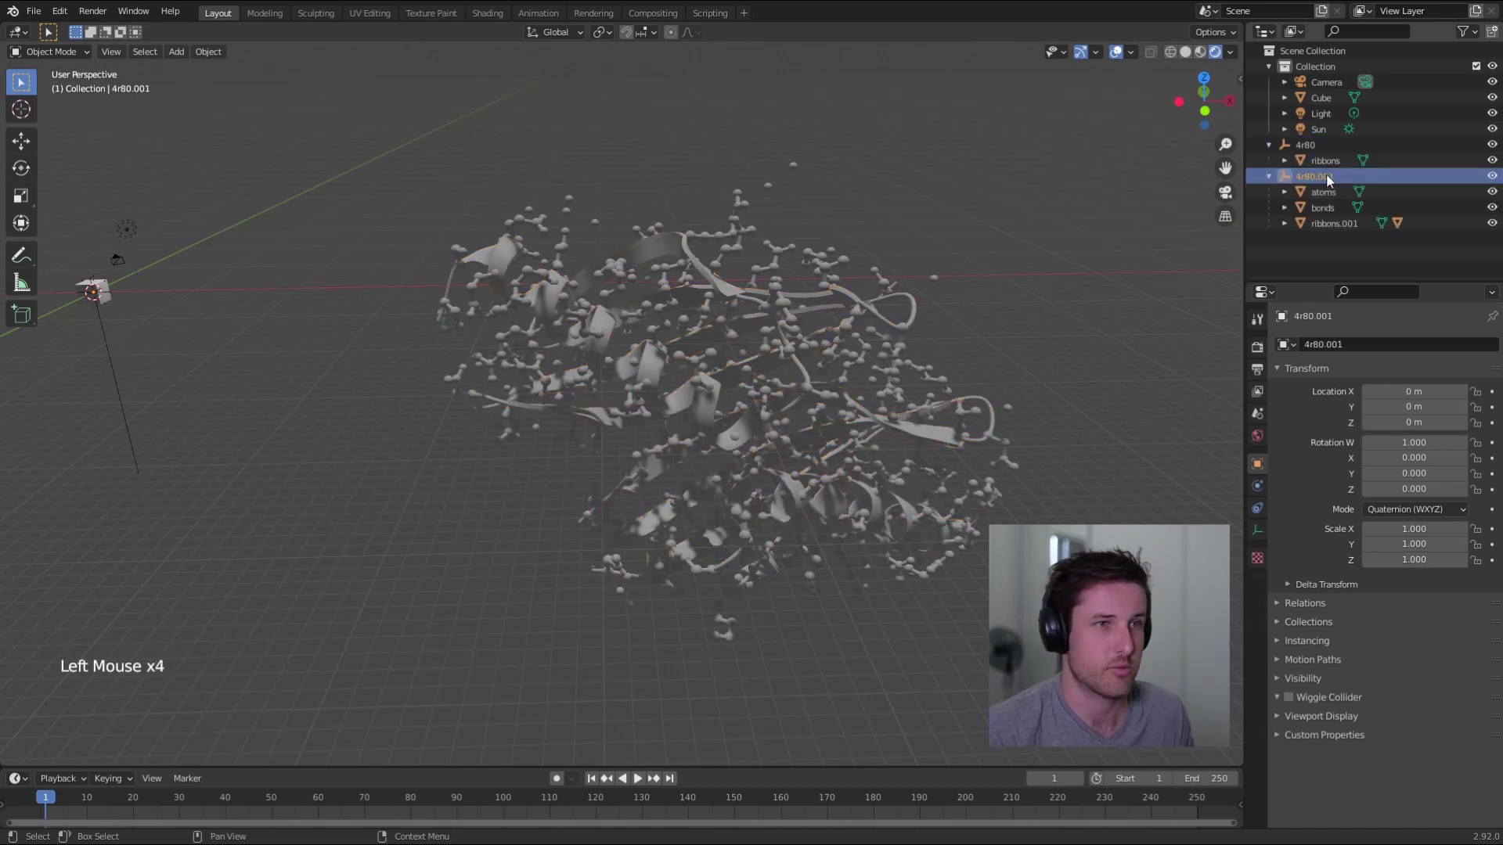
pyautogui.click(1339, 193)
pyautogui.click(1337, 210)
pyautogui.click(1335, 224)
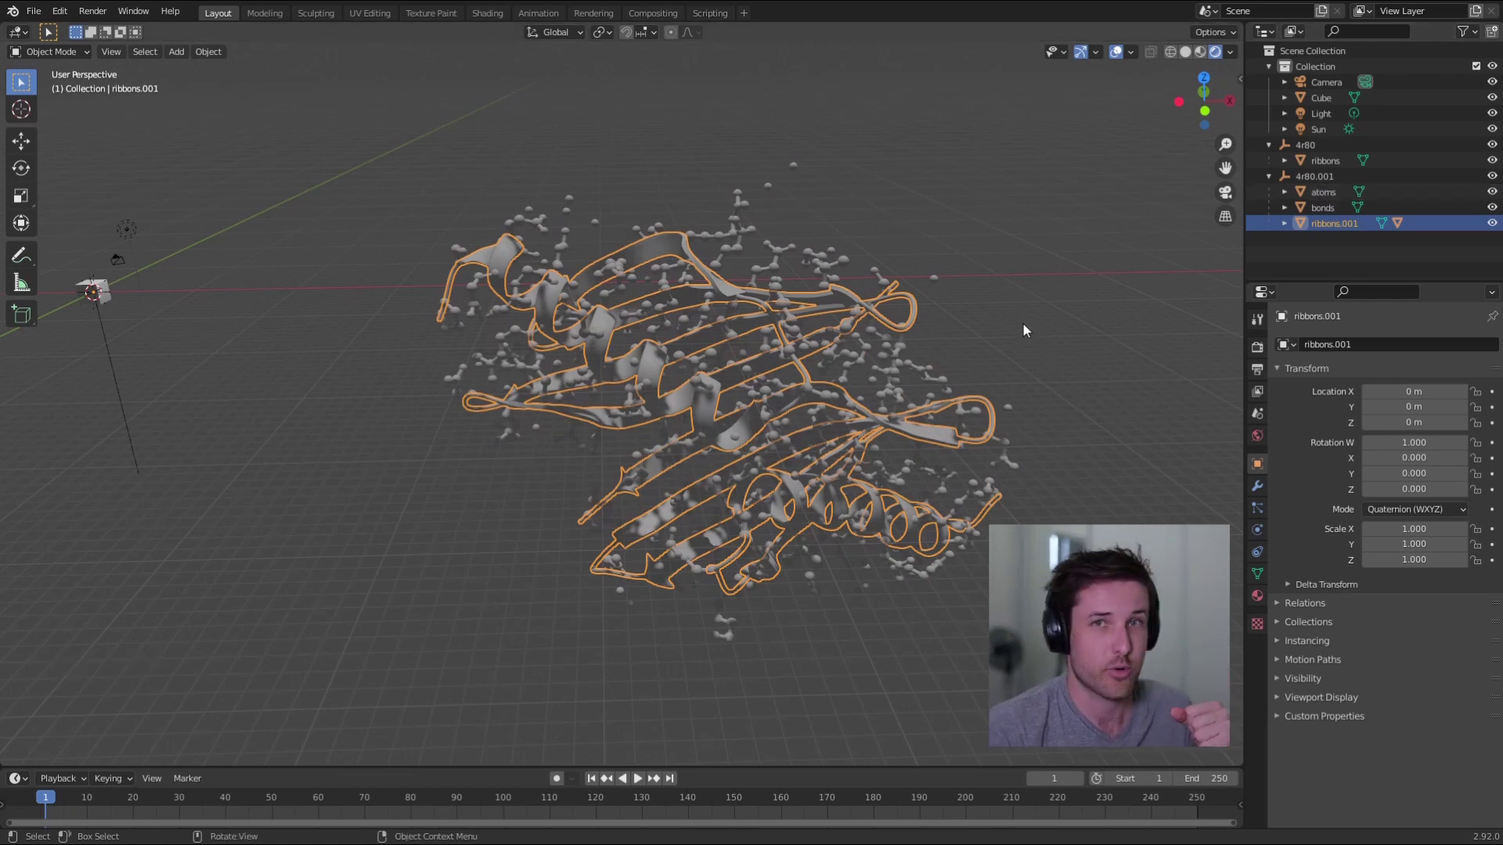
# Recheck the bonds, atoms and ribbons.001 parts, then reselect the whole 4r80.001 model.
pyautogui.click(1328, 205)
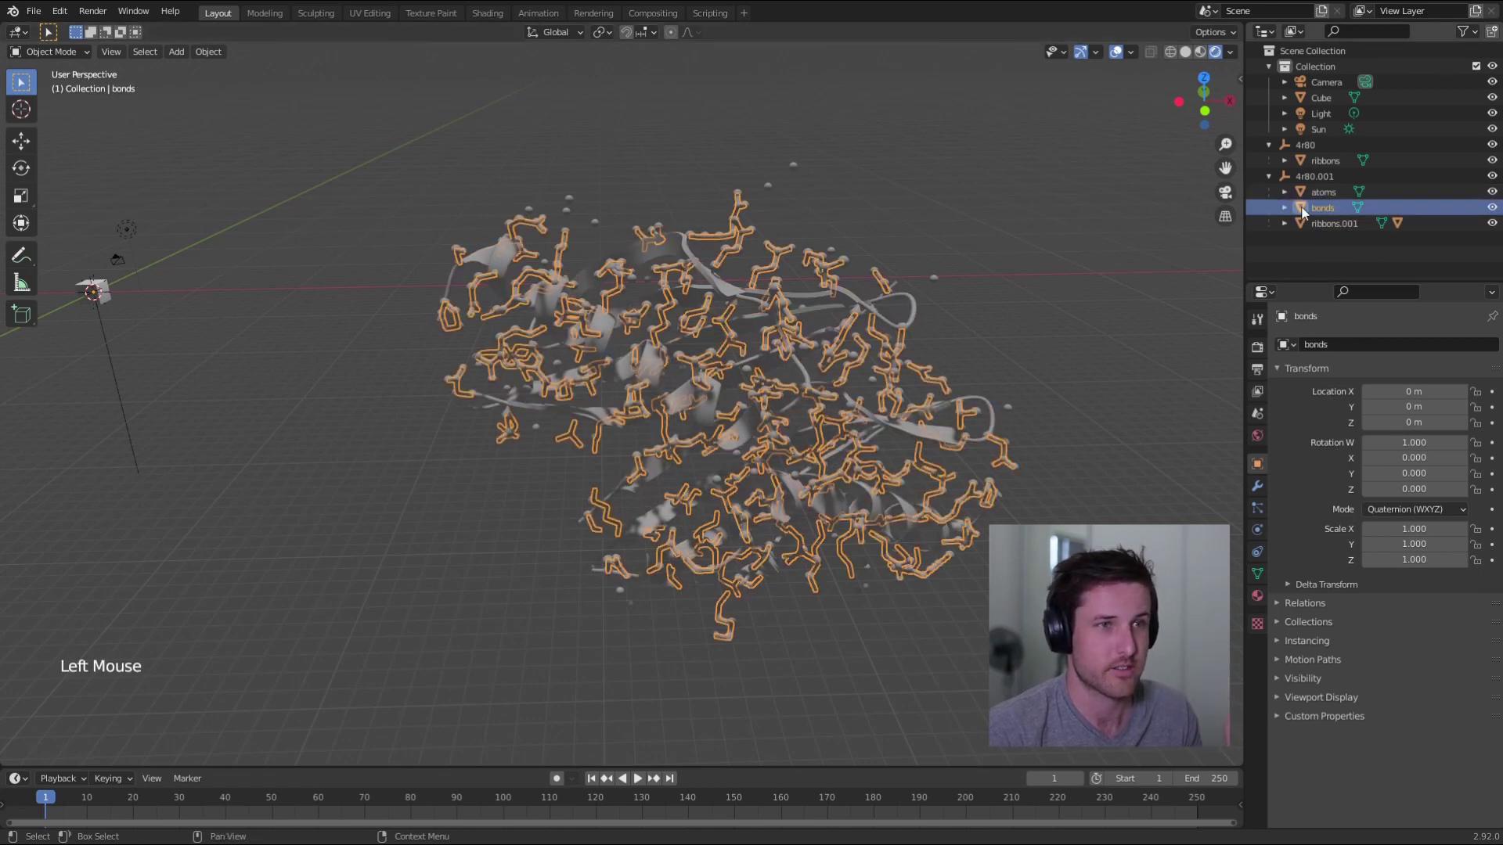
pyautogui.click(1327, 190)
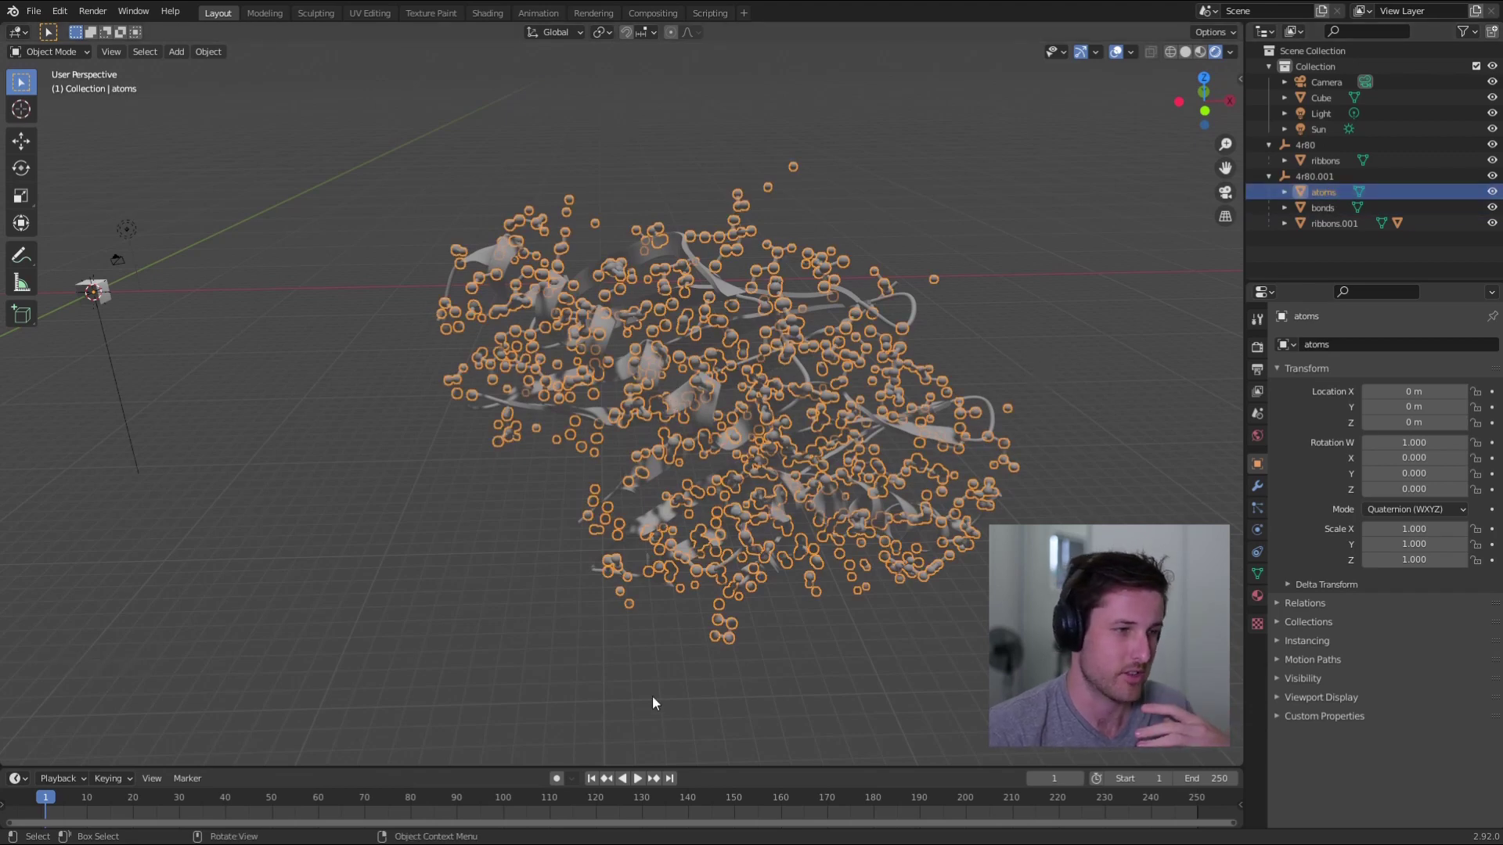
pyautogui.click(638, 675)
pyautogui.scroll(2, 694, 337)
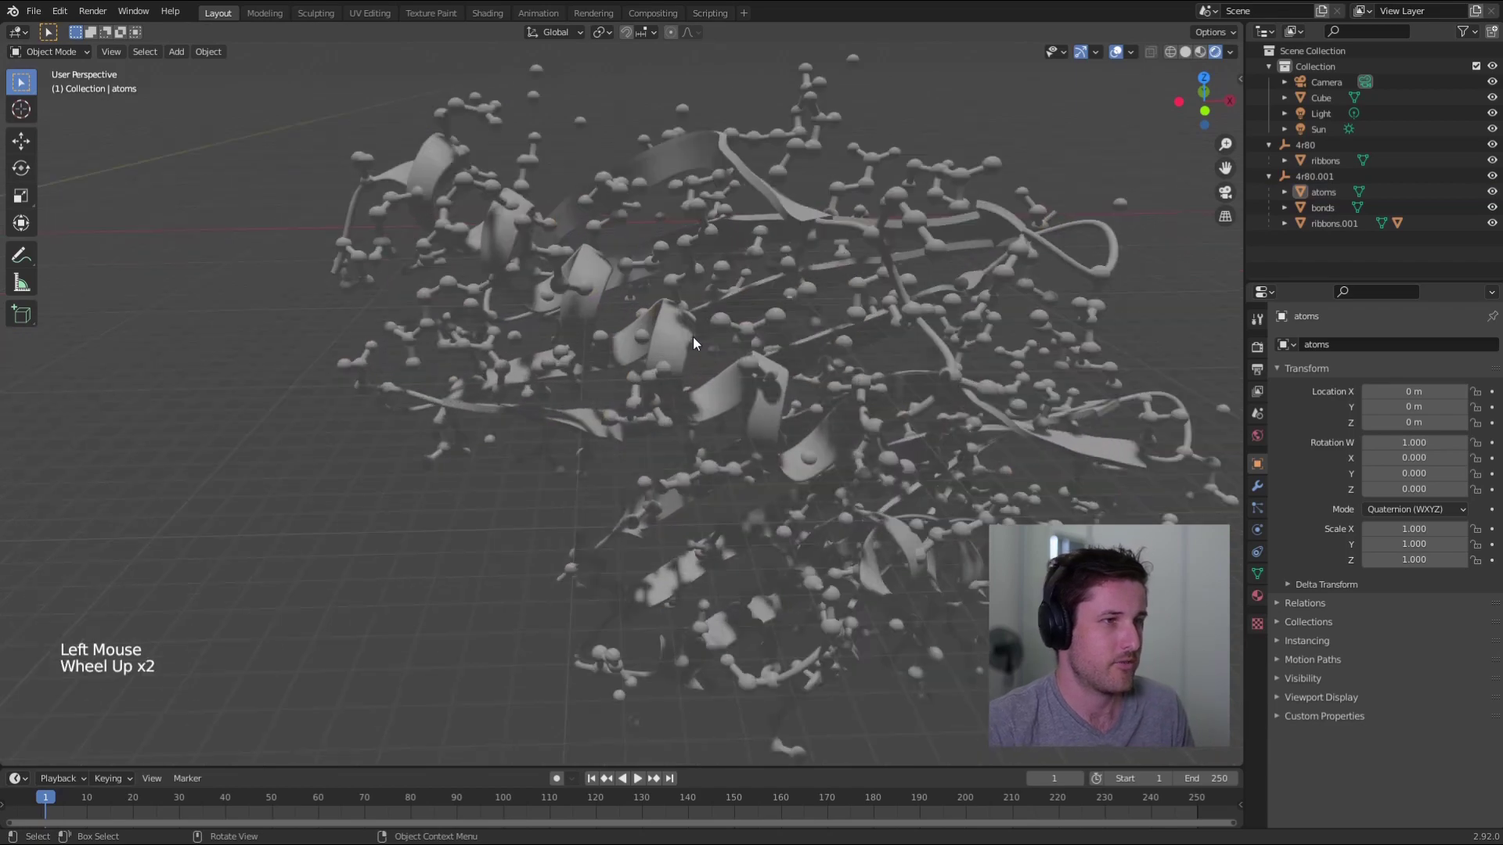
pyautogui.scroll(1, 693, 337)
pyautogui.click(1338, 188)
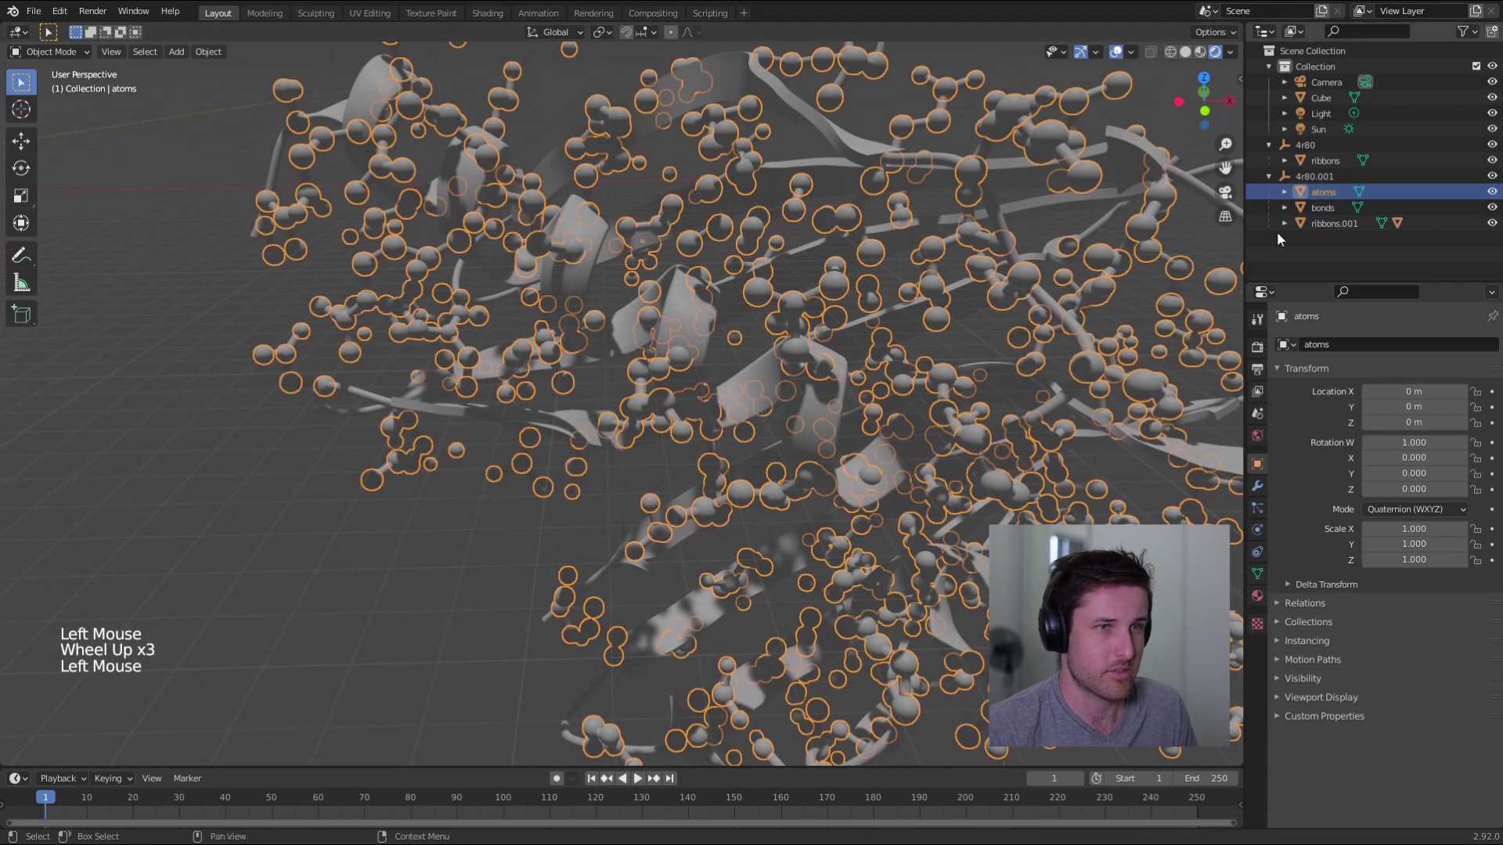
pyautogui.scroll(-4, 1046, 281)
pyautogui.click(965, 352)
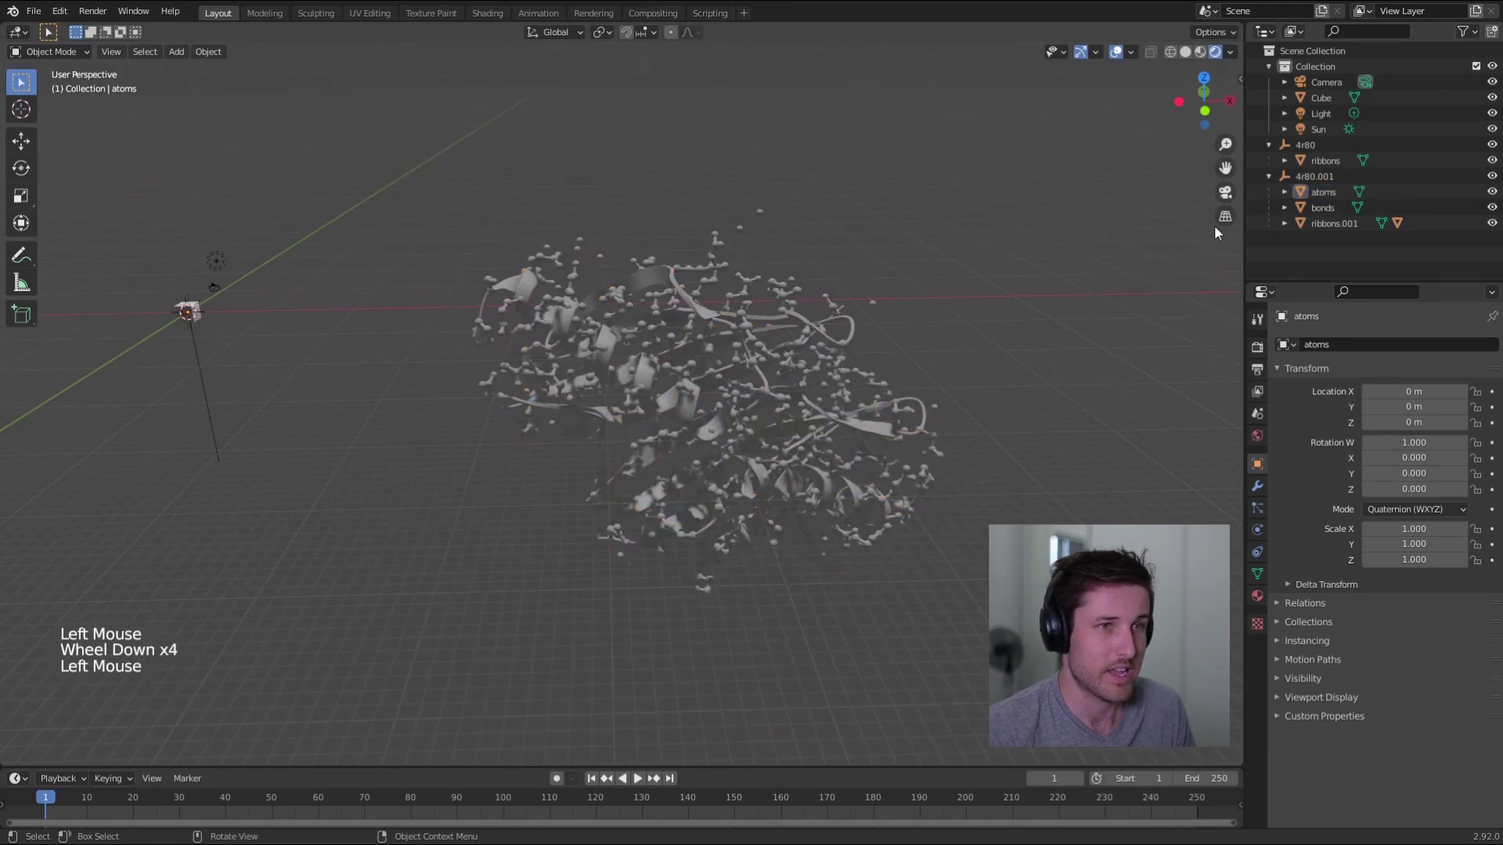
pyautogui.click(1334, 190)
pyautogui.click(1332, 221)
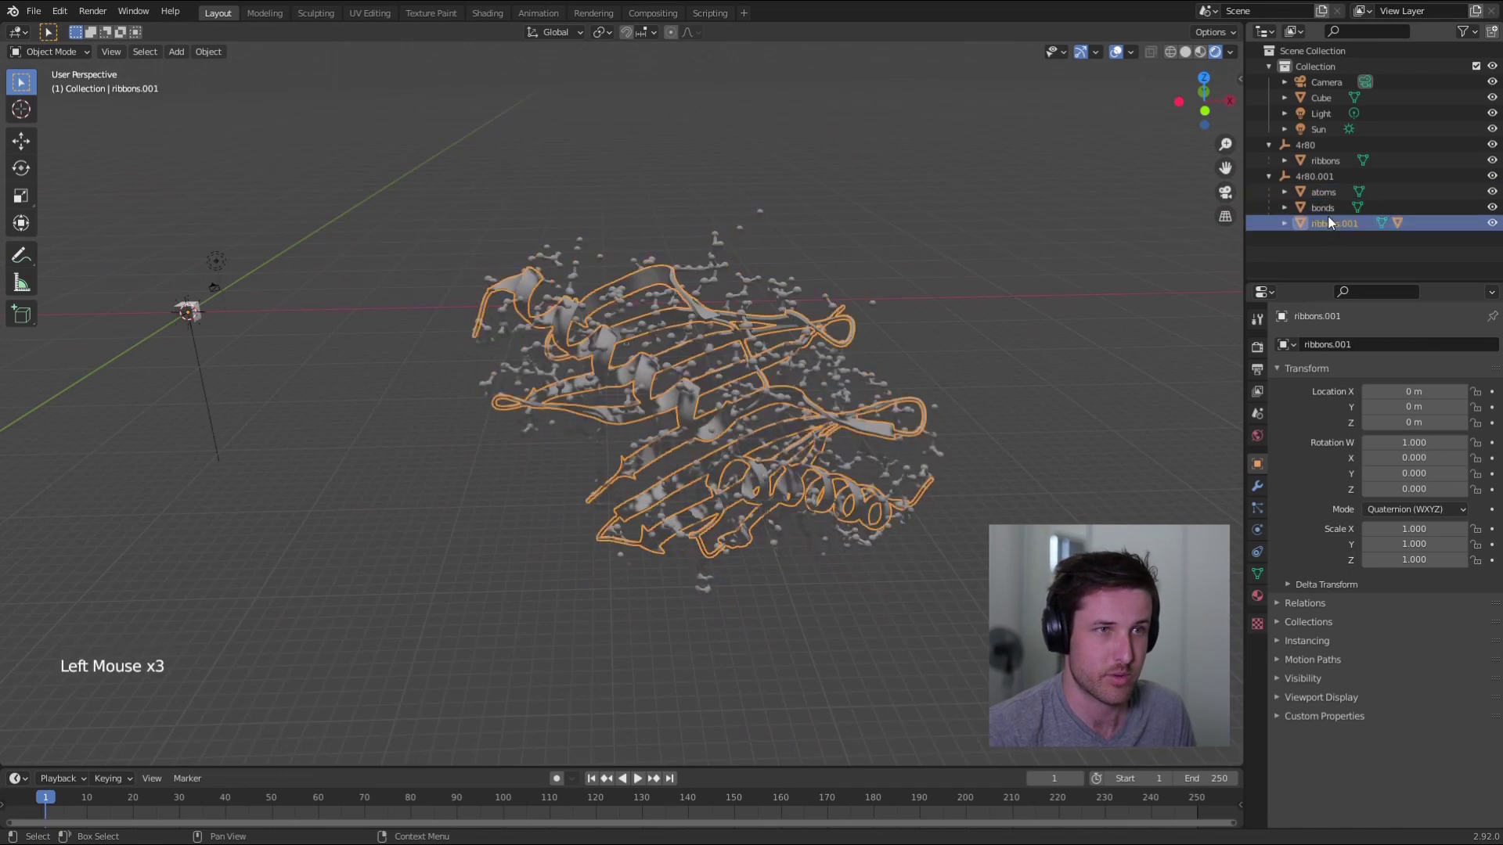
pyautogui.click(1318, 175)
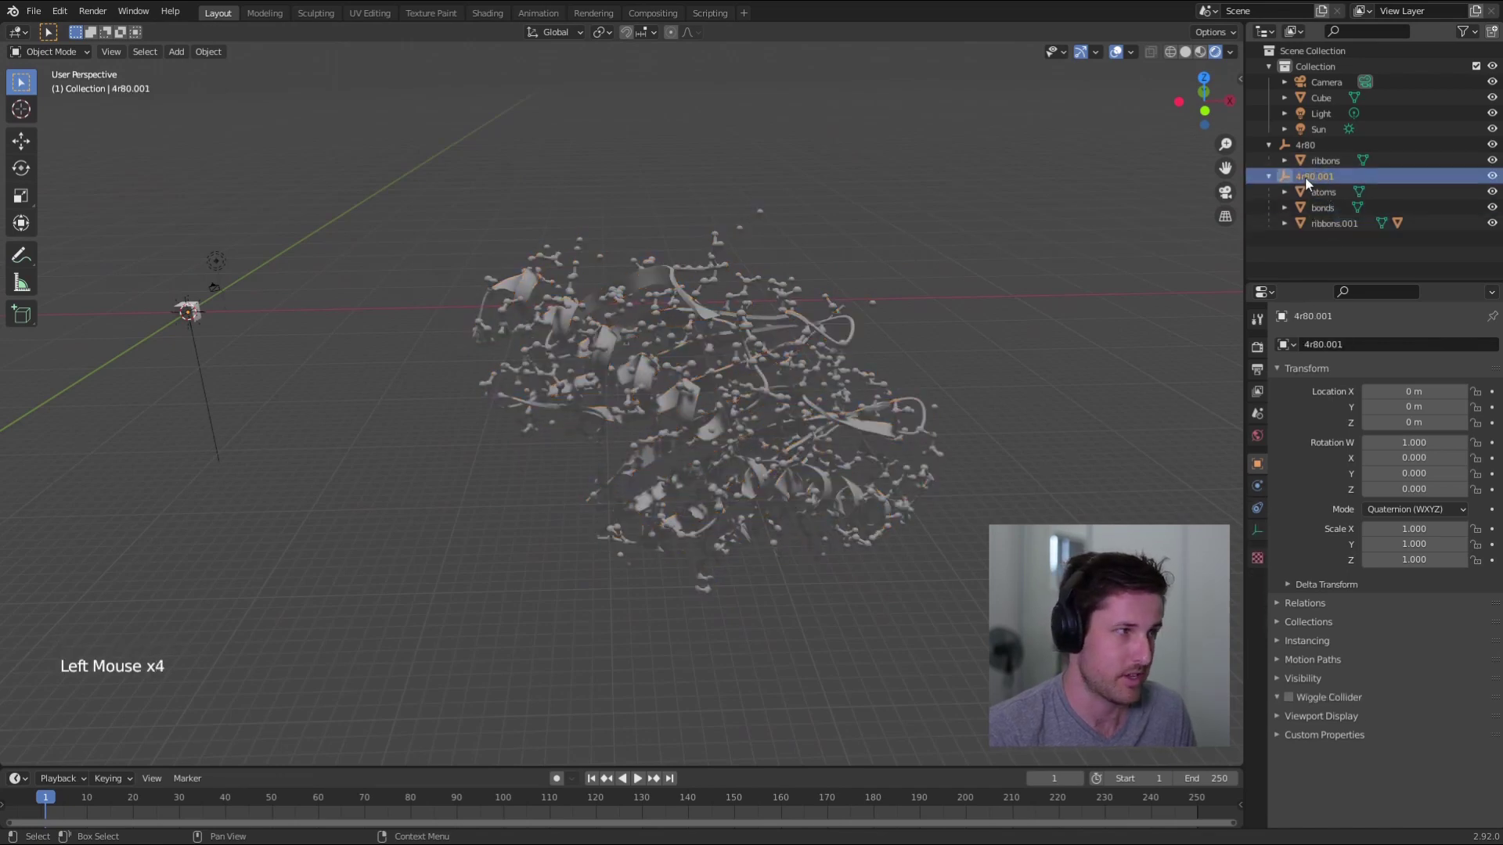
pyautogui.click(1331, 178)
pyautogui.press('g')
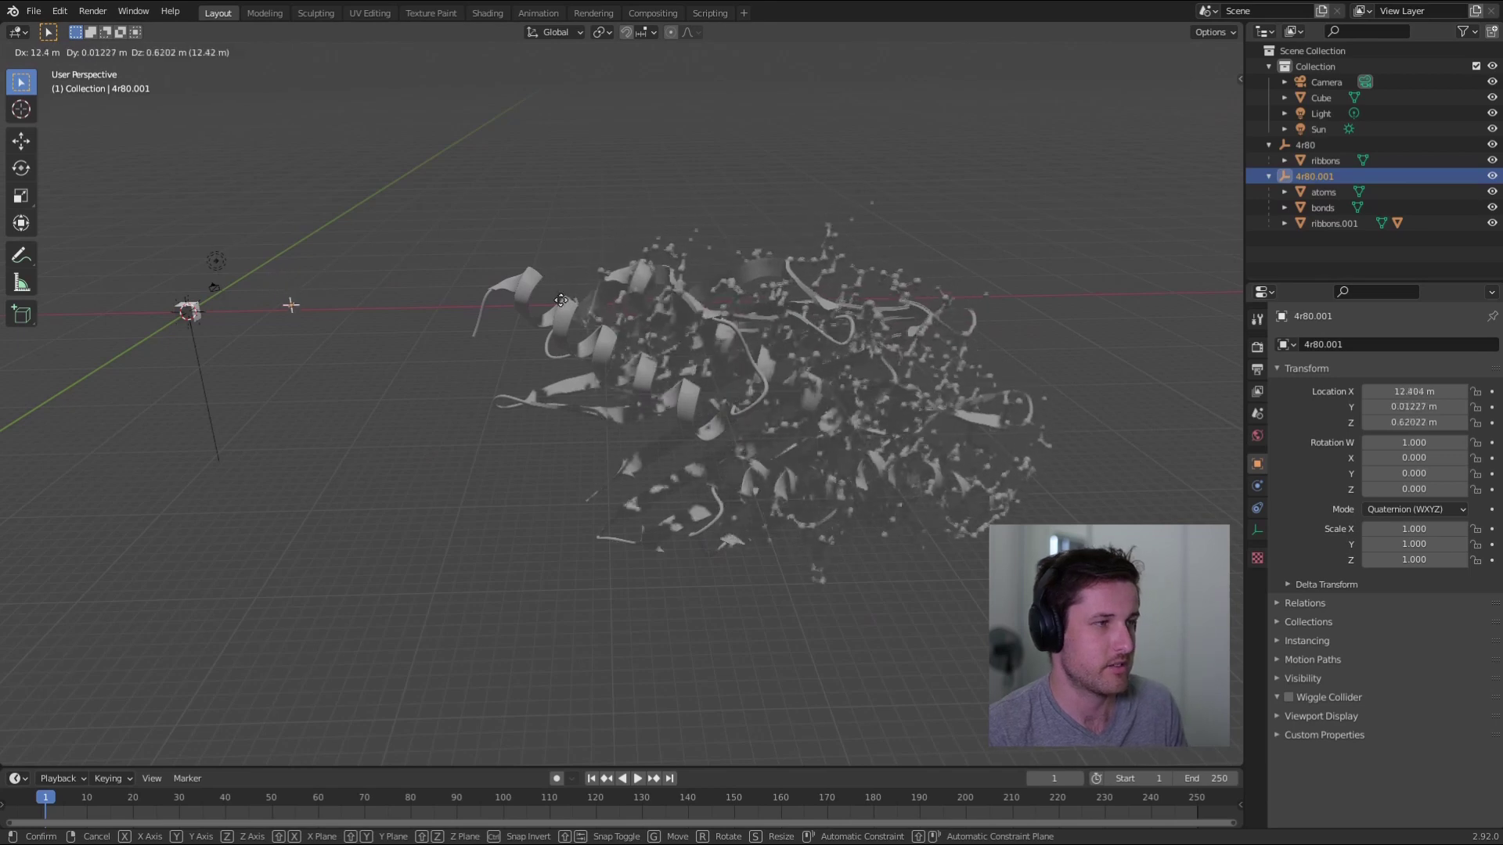
pyautogui.click(510, 311)
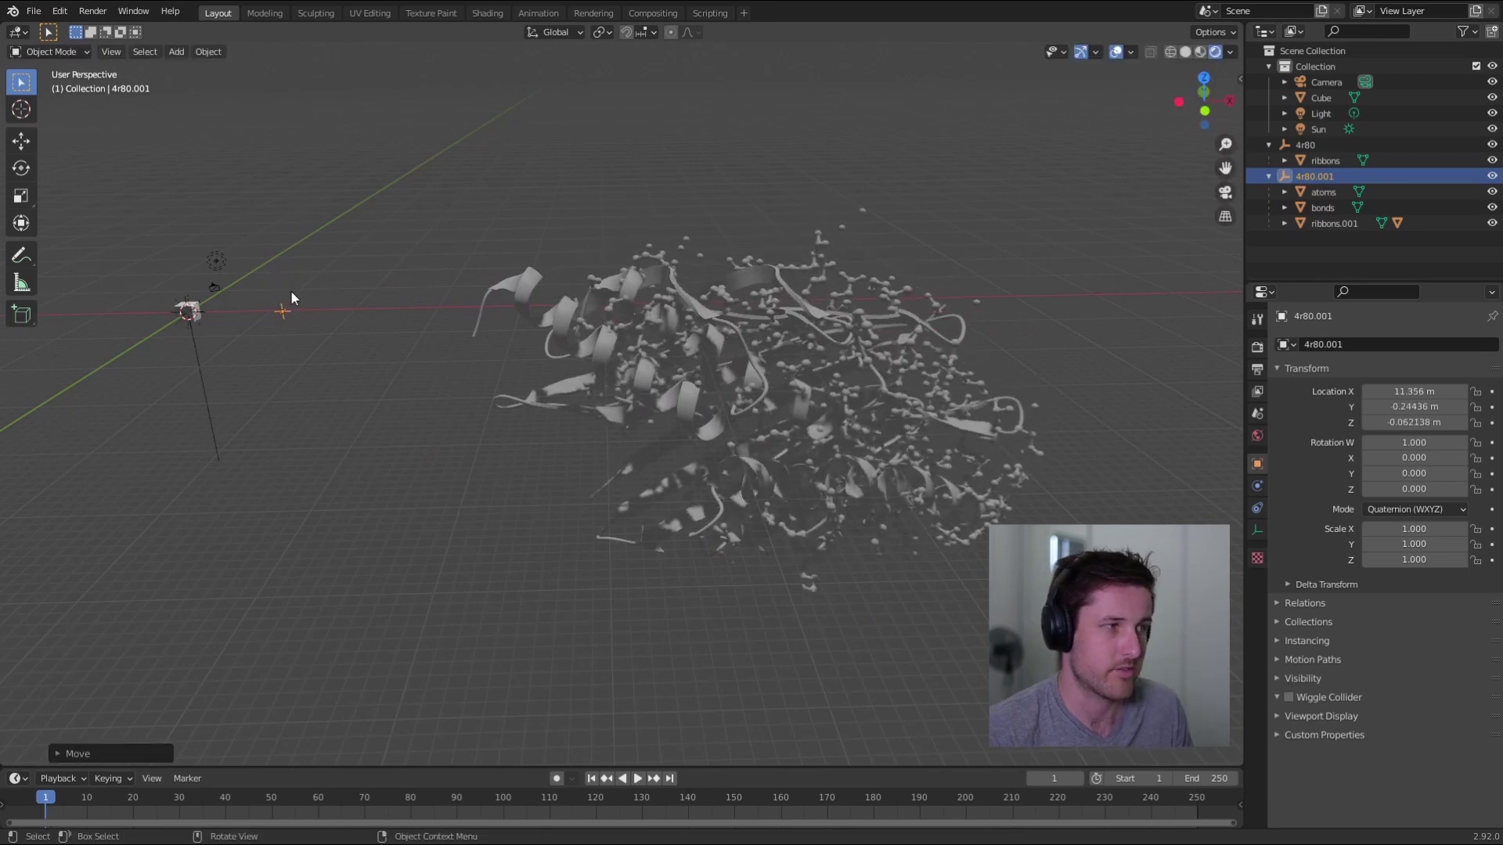
pyautogui.hotkey('ctrl', 'z')
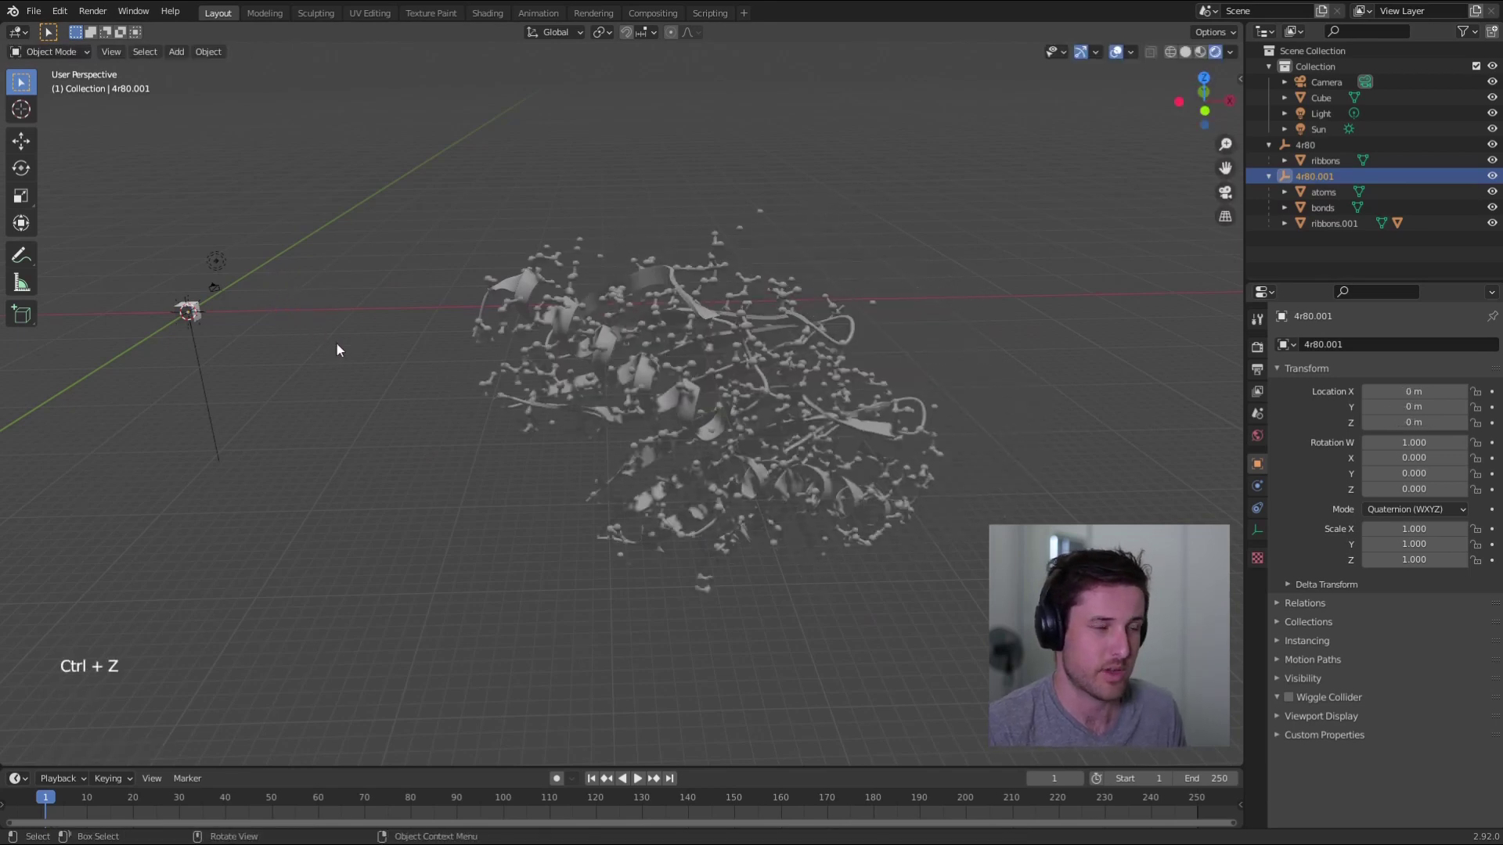
pyautogui.click(330, 375)
pyautogui.hotkey('shift', 'a')
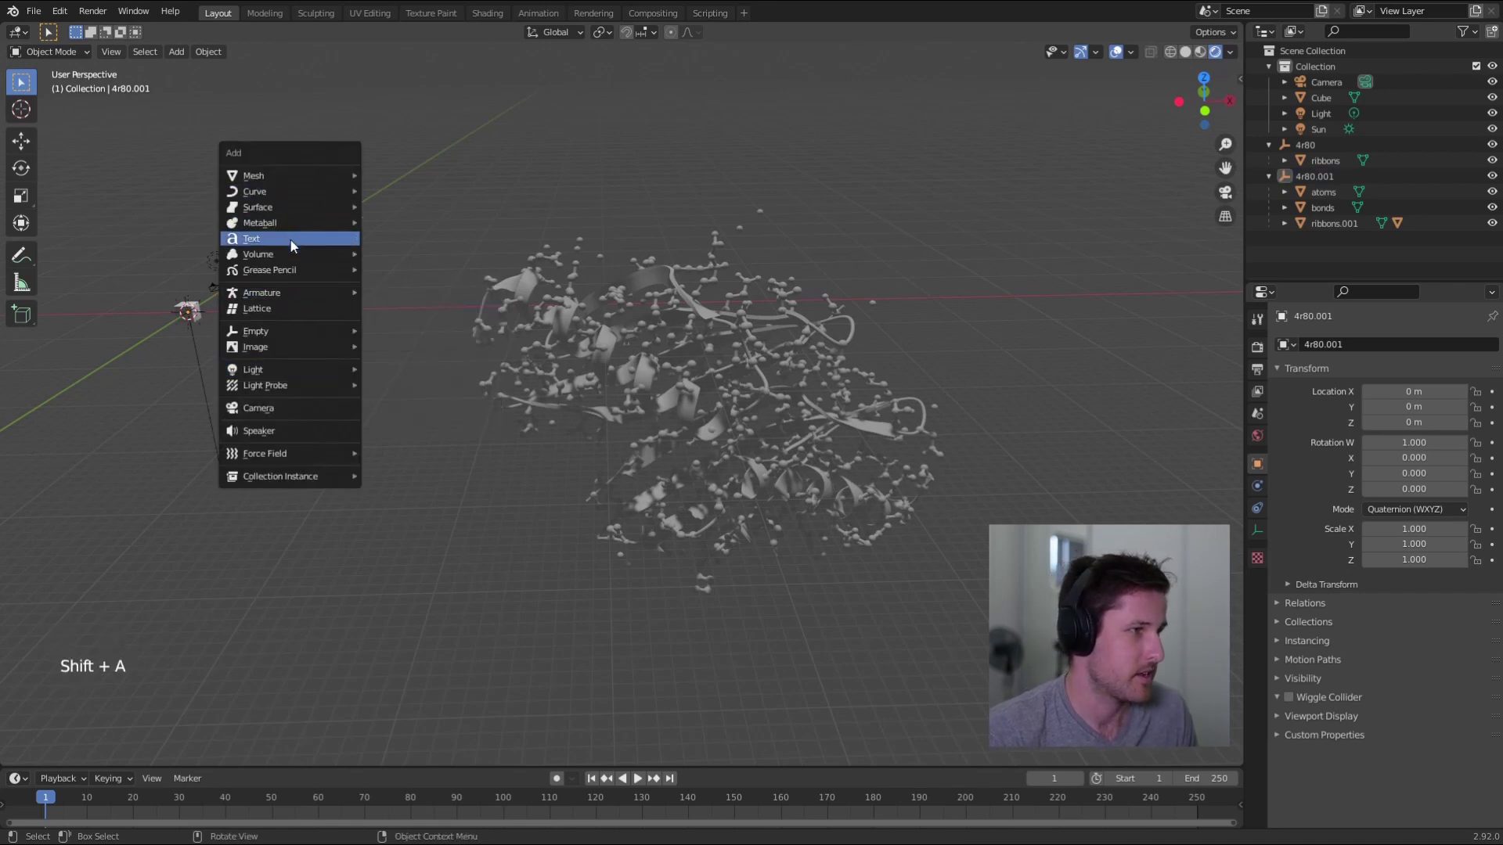
pyautogui.moveTo(256, 331)
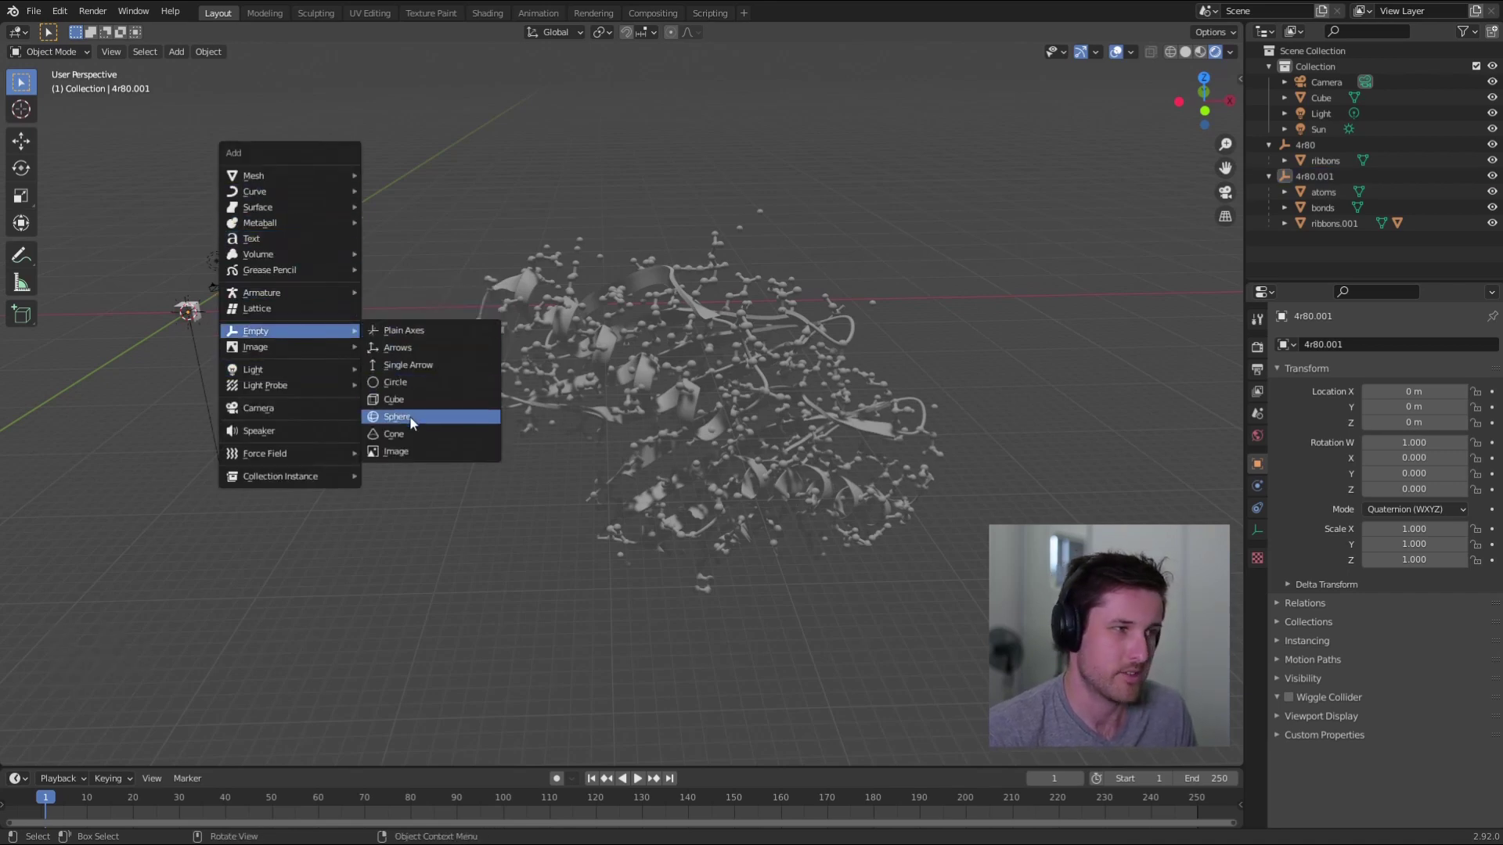
pyautogui.click(418, 399)
pyautogui.press('s')
pyautogui.click(975, 440)
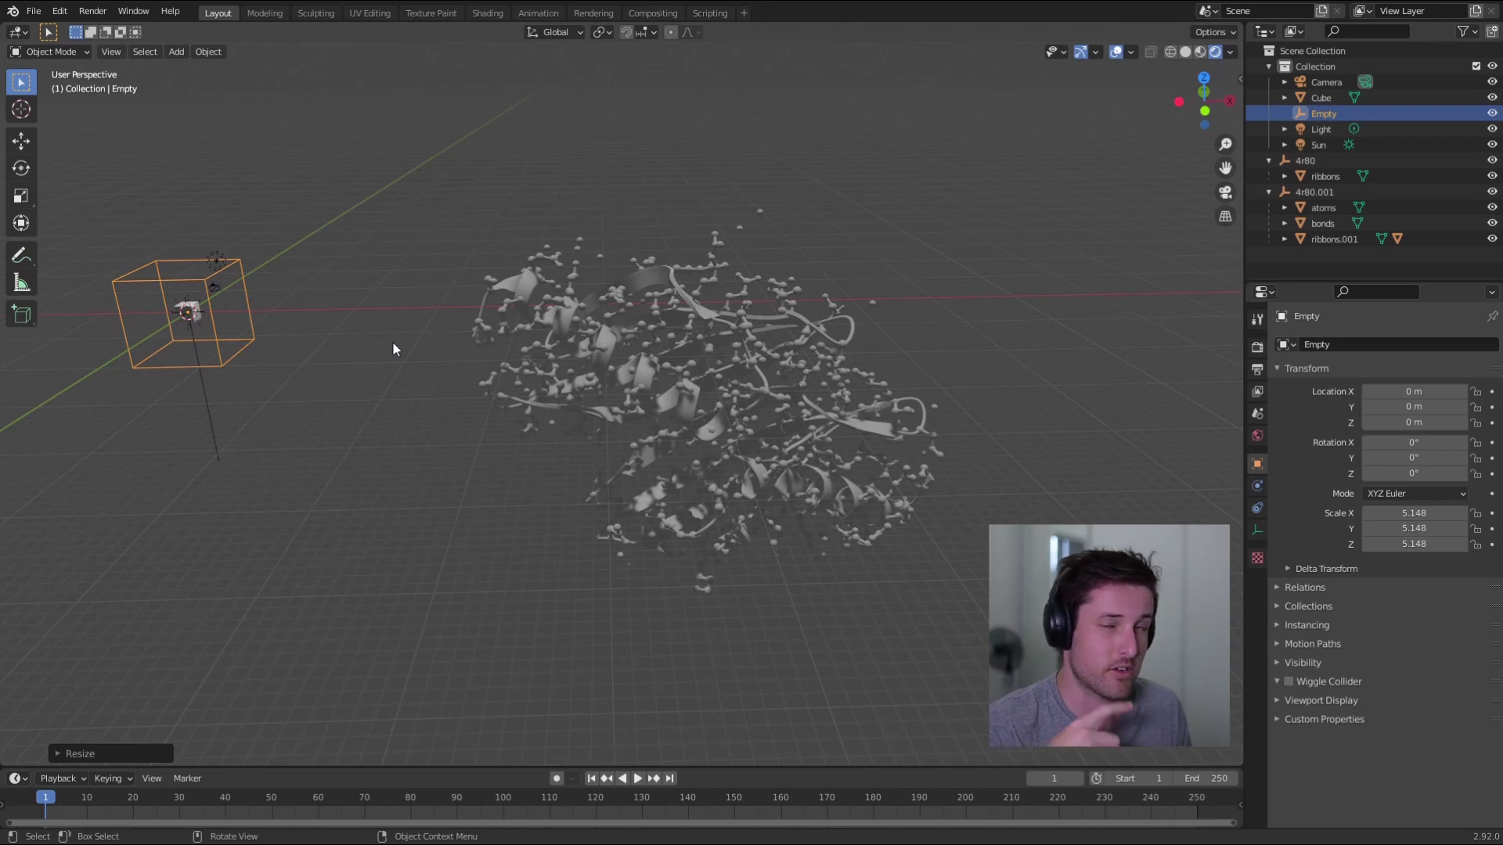
pyautogui.press('x')
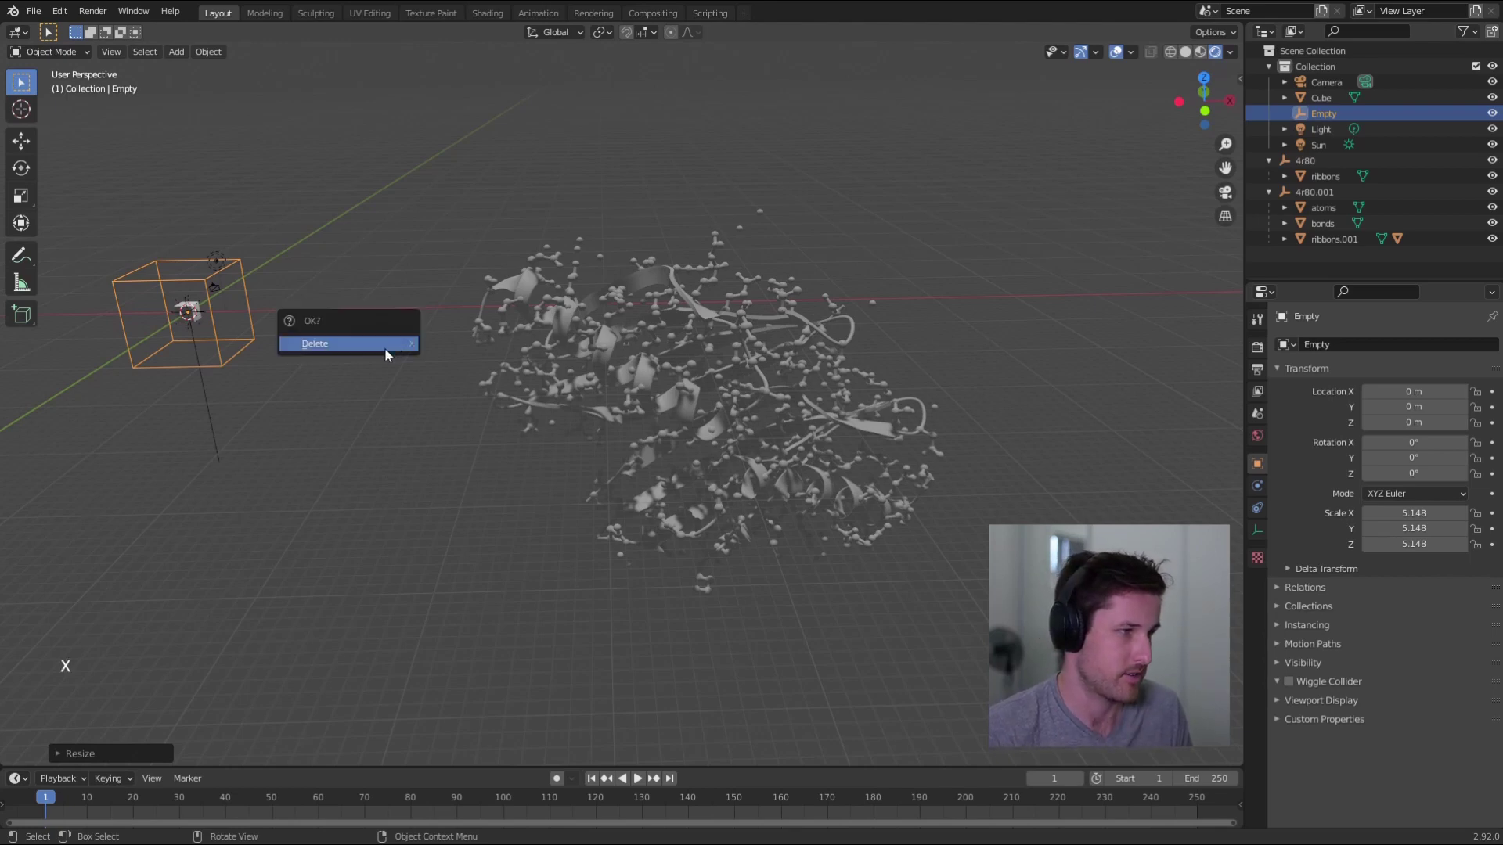
pyautogui.click(386, 343)
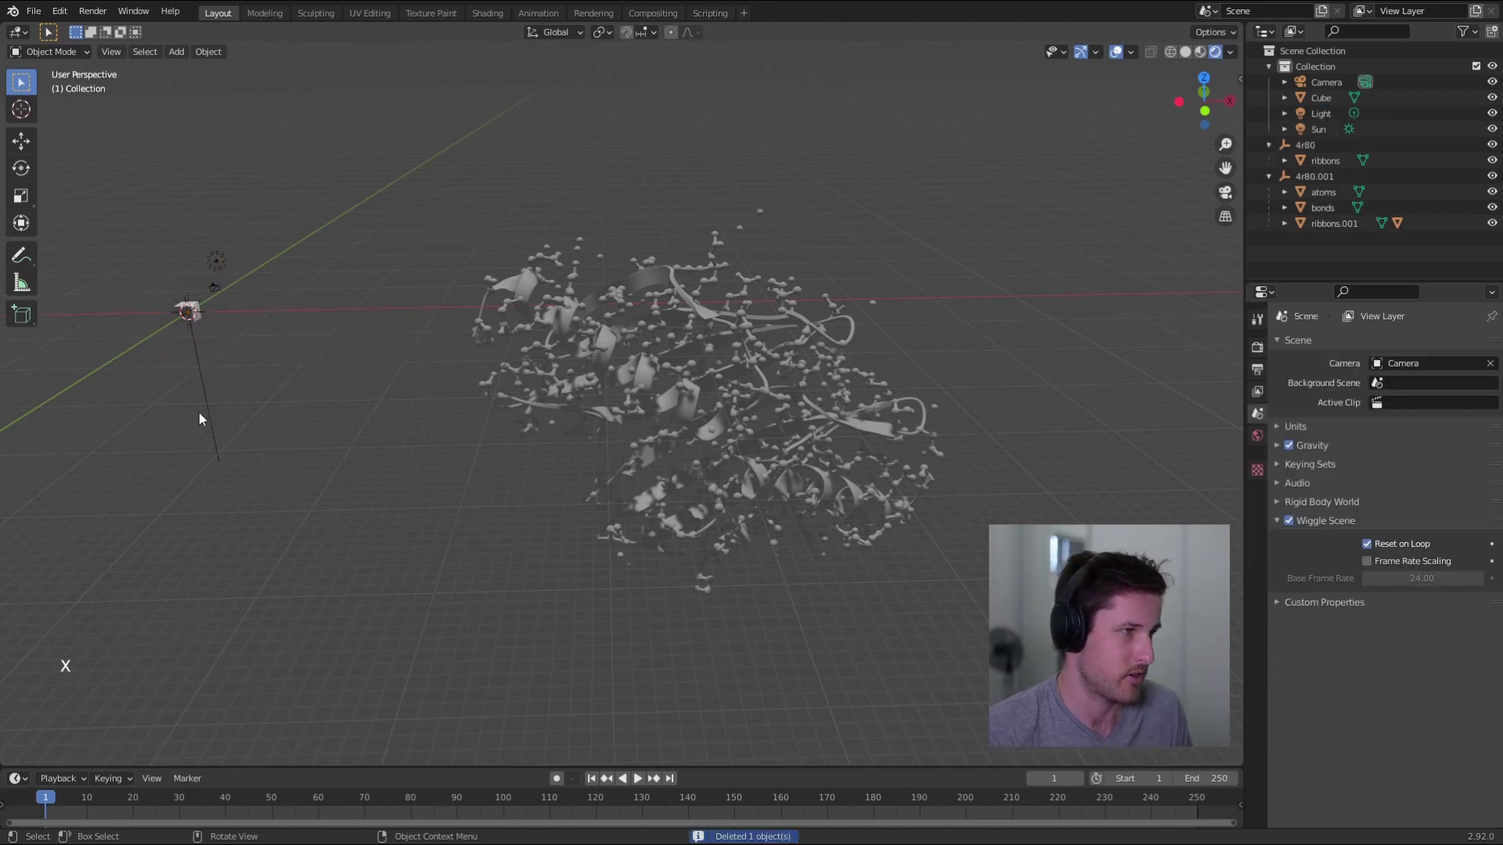
# Try moving and rotating the 4r80.001 model, cancelling both to keep its original placement.
pyautogui.click(1325, 174)
pyautogui.press('g')
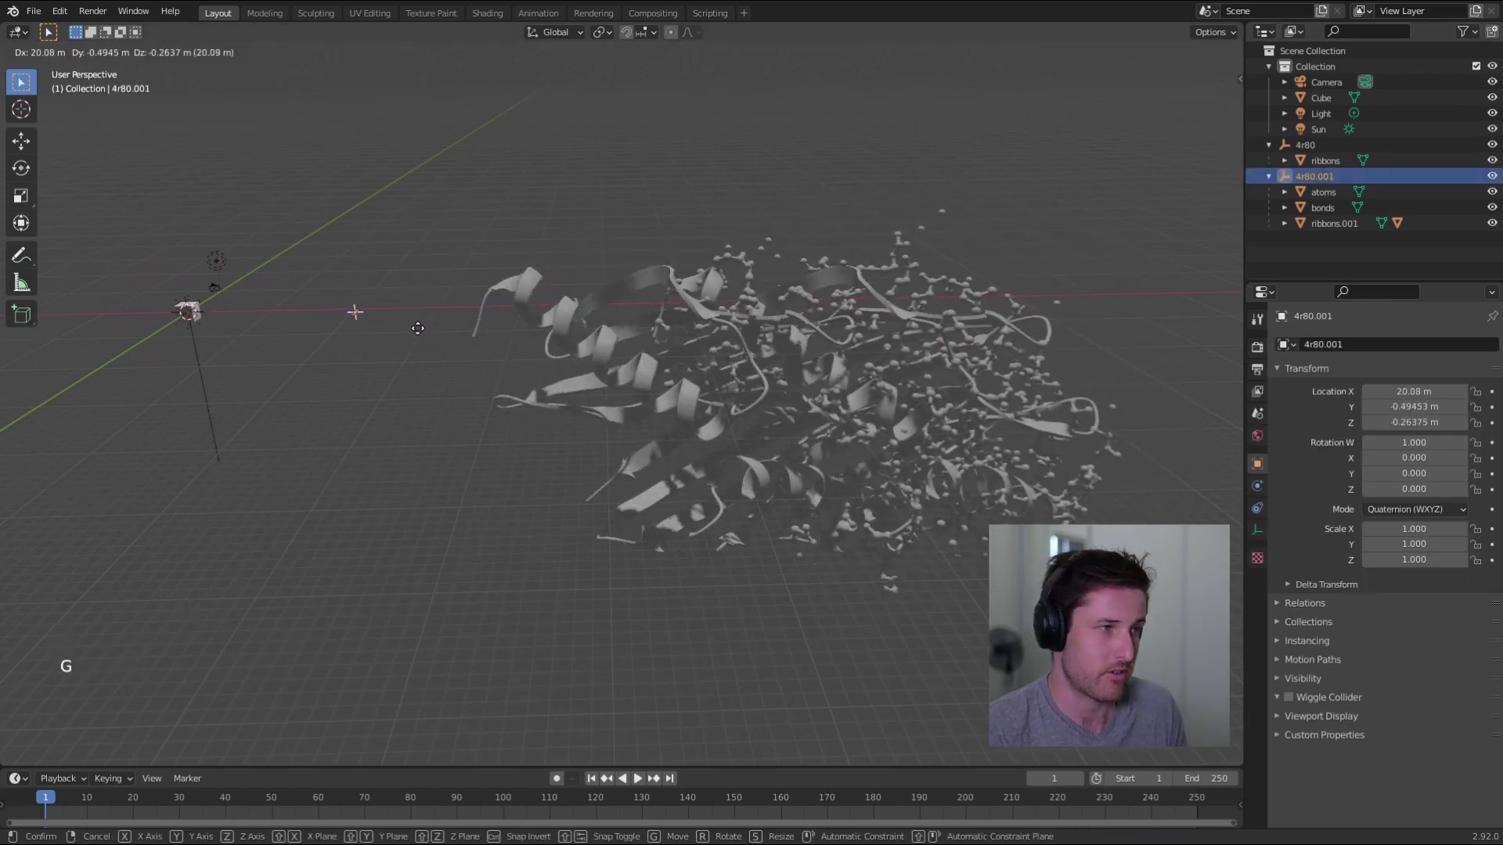
pyautogui.press('Escape')
pyautogui.press('r')
pyautogui.press('r')
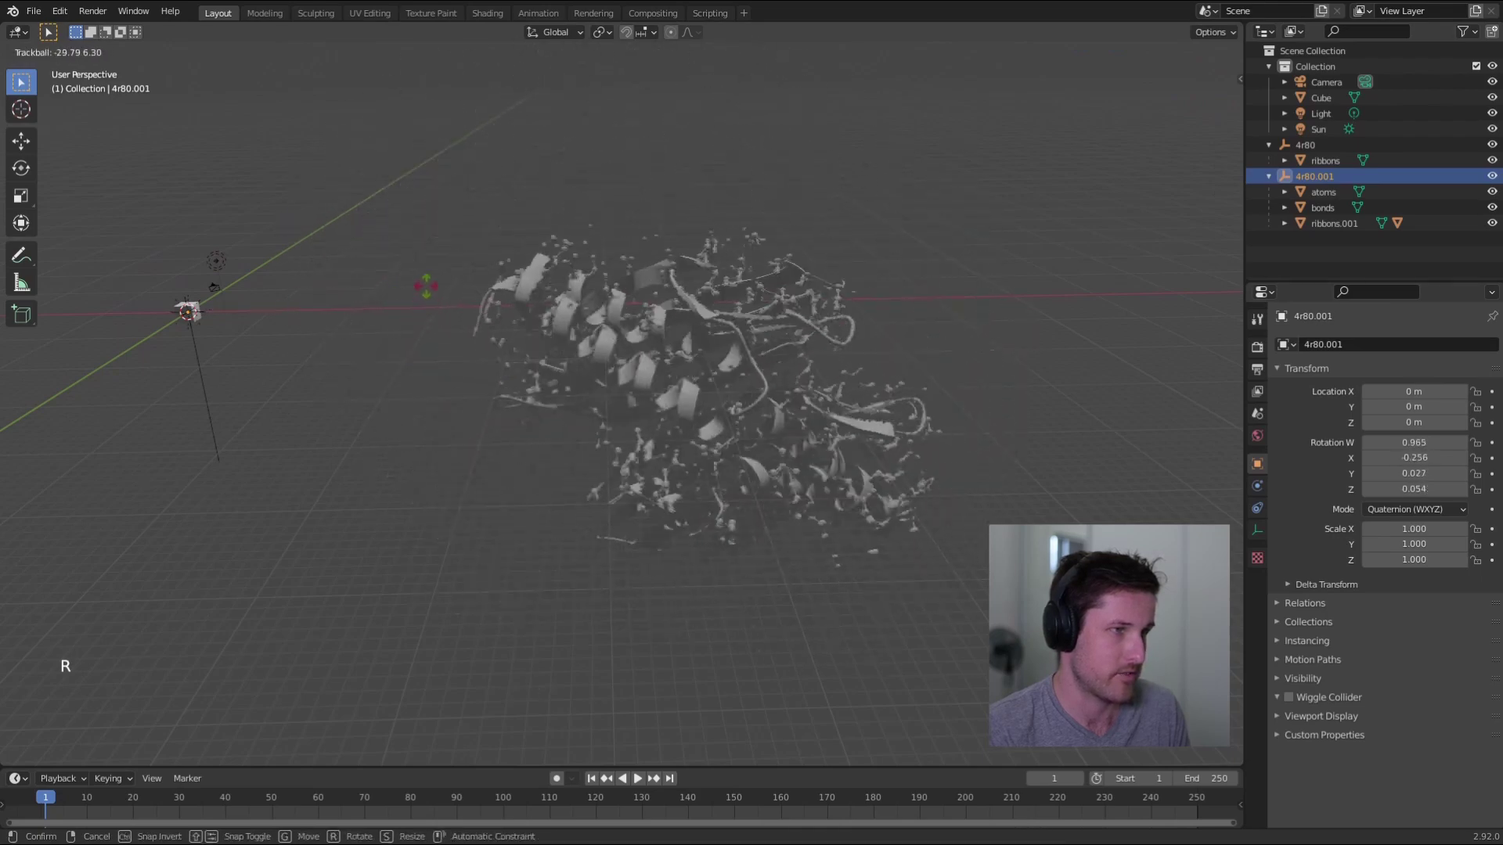
pyautogui.press('Escape')
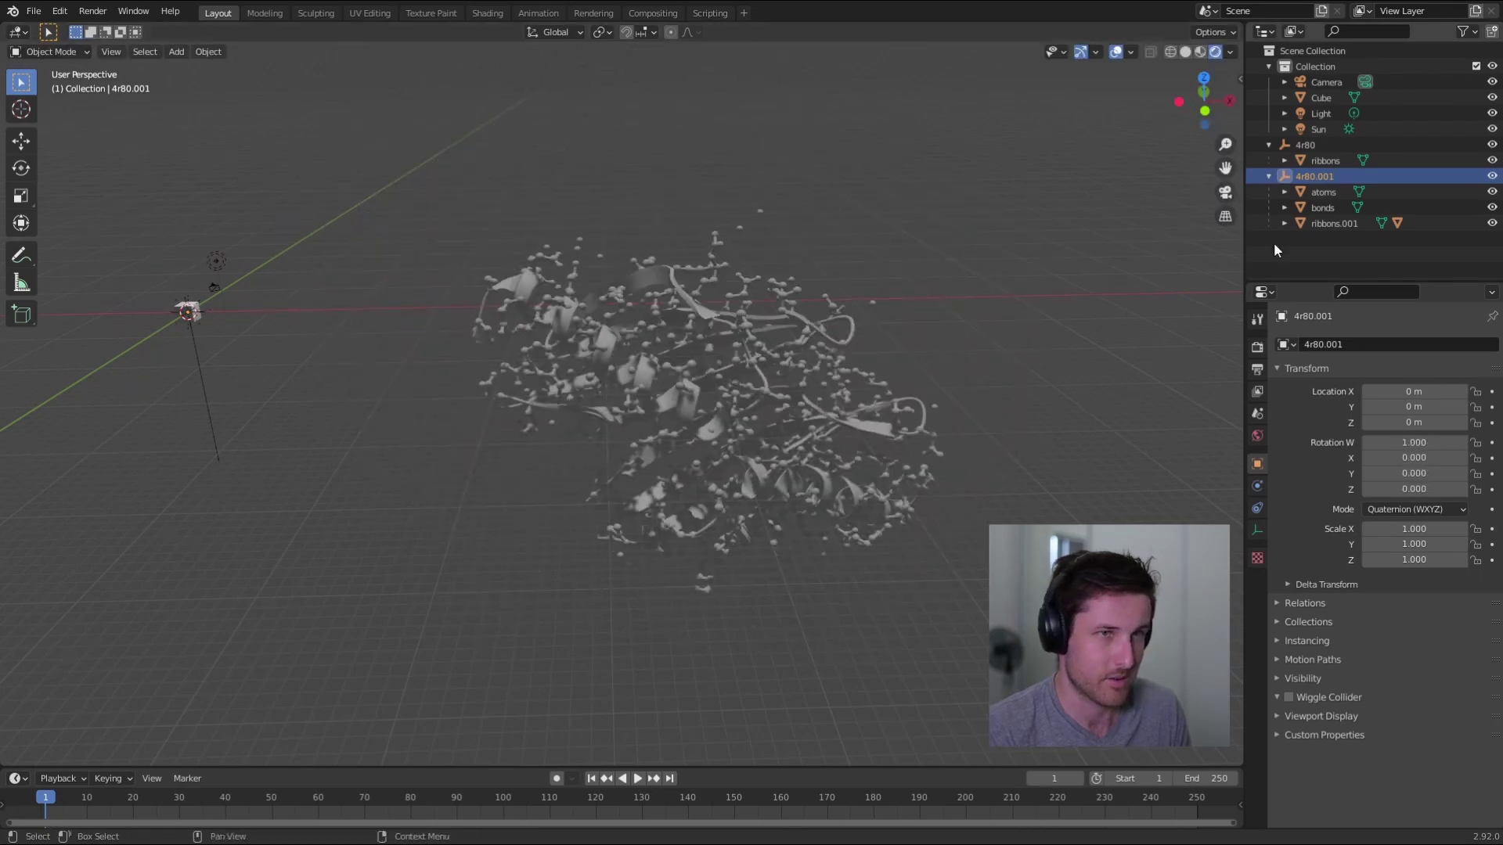
# Drag atoms, bonds and ribbons.001 out of 4r80.001 in the Outliner, then deselect all.
pyautogui.click(1316, 194)
pyautogui.keyDown('shift'); pyautogui.click(1325, 222); pyautogui.keyUp('shift')
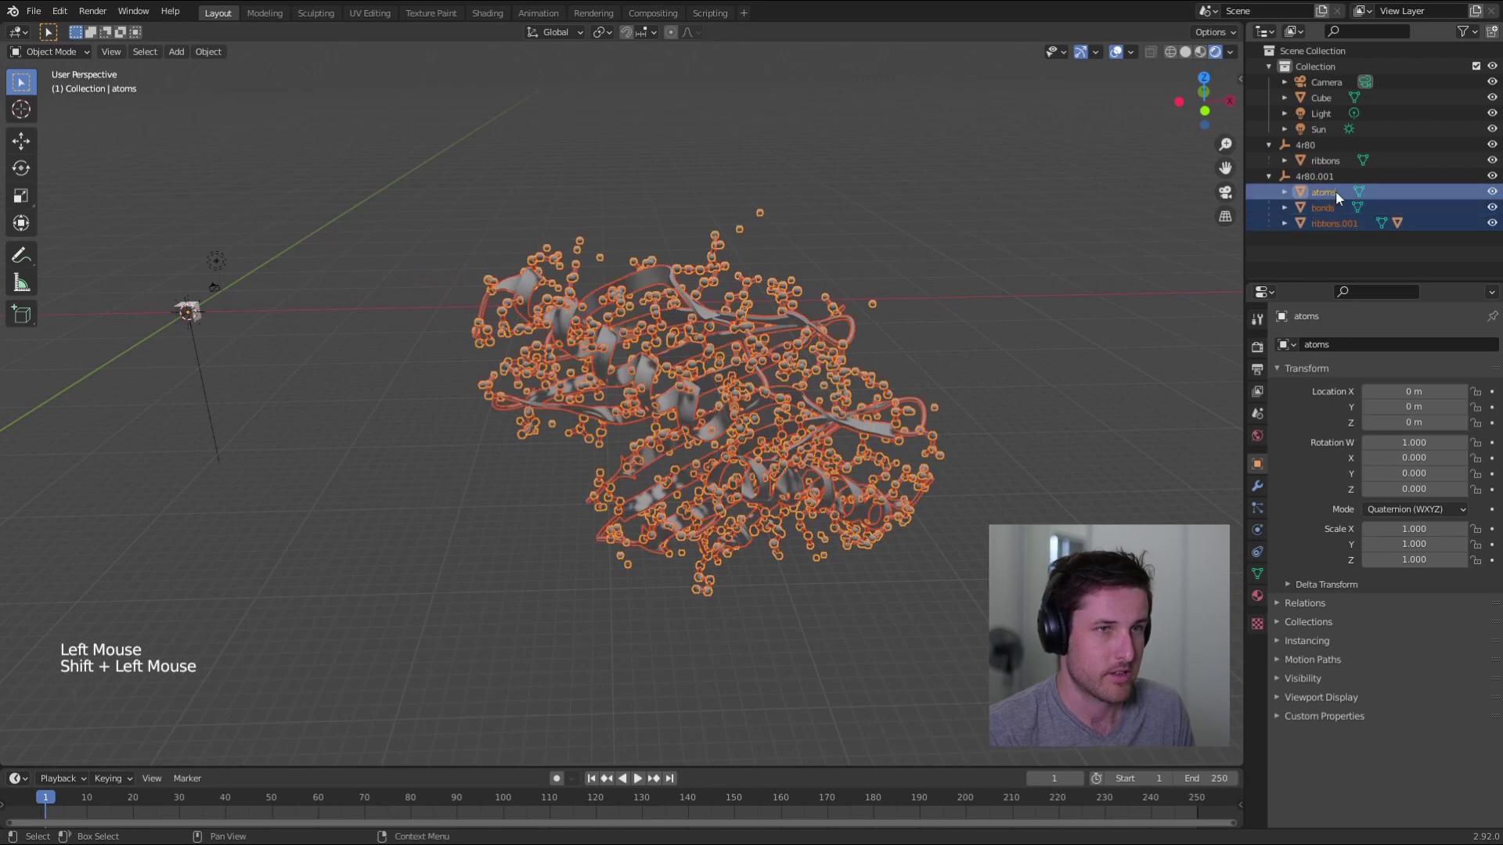
pyautogui.moveTo(1325, 188)
pyautogui.mouseDown()
pyautogui.moveTo(1260, 251)
pyautogui.moveTo(1276, 255)
pyautogui.mouseUp()
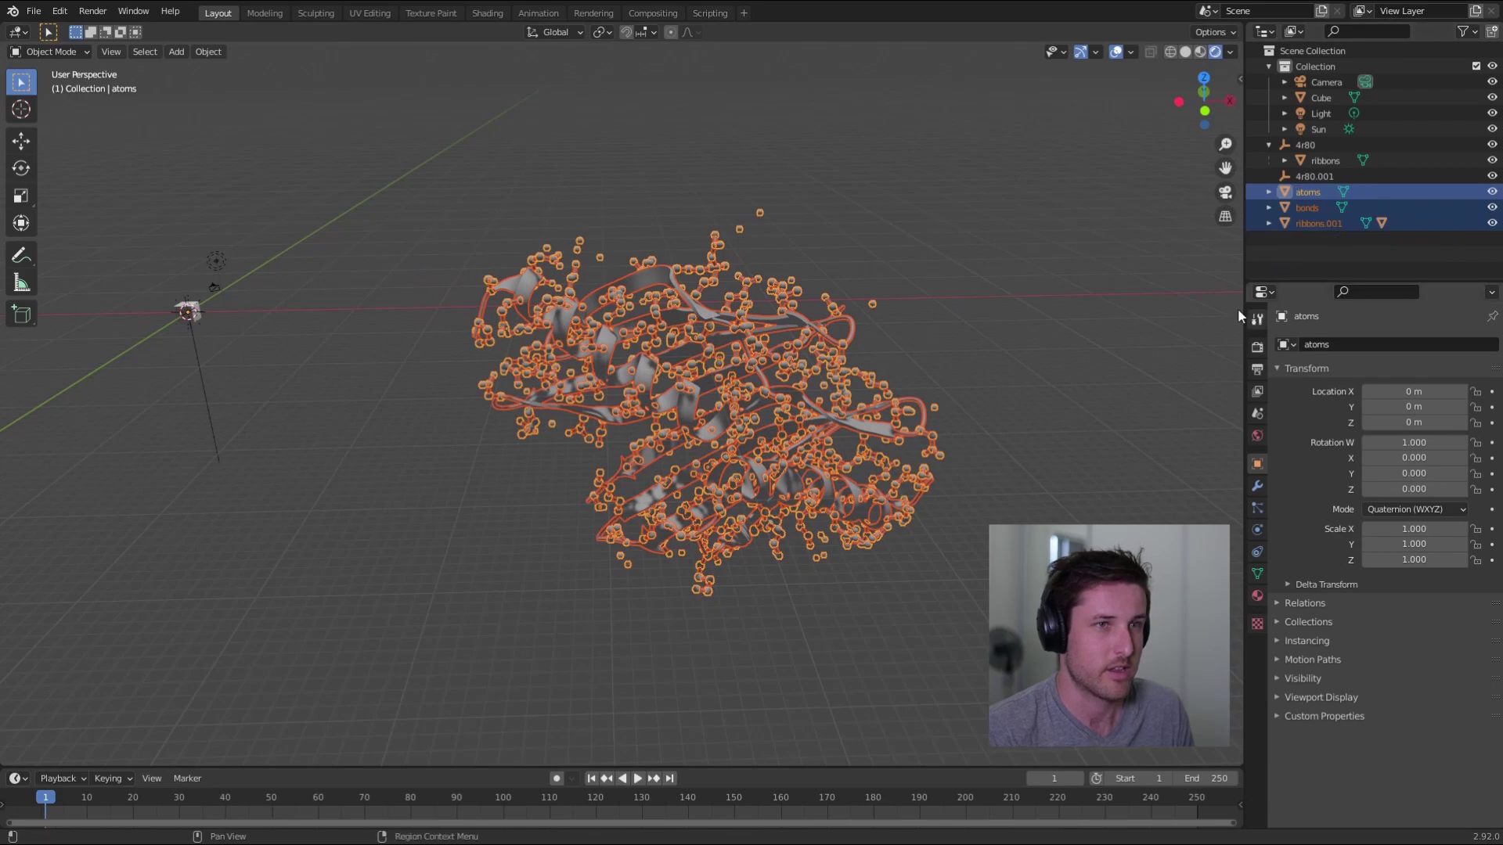
pyautogui.click(896, 317)
# Move ribbons.001 up and to the right, try a box selection, then reselect ribbons.001.
pyautogui.click(645, 377)
pyautogui.press('g')
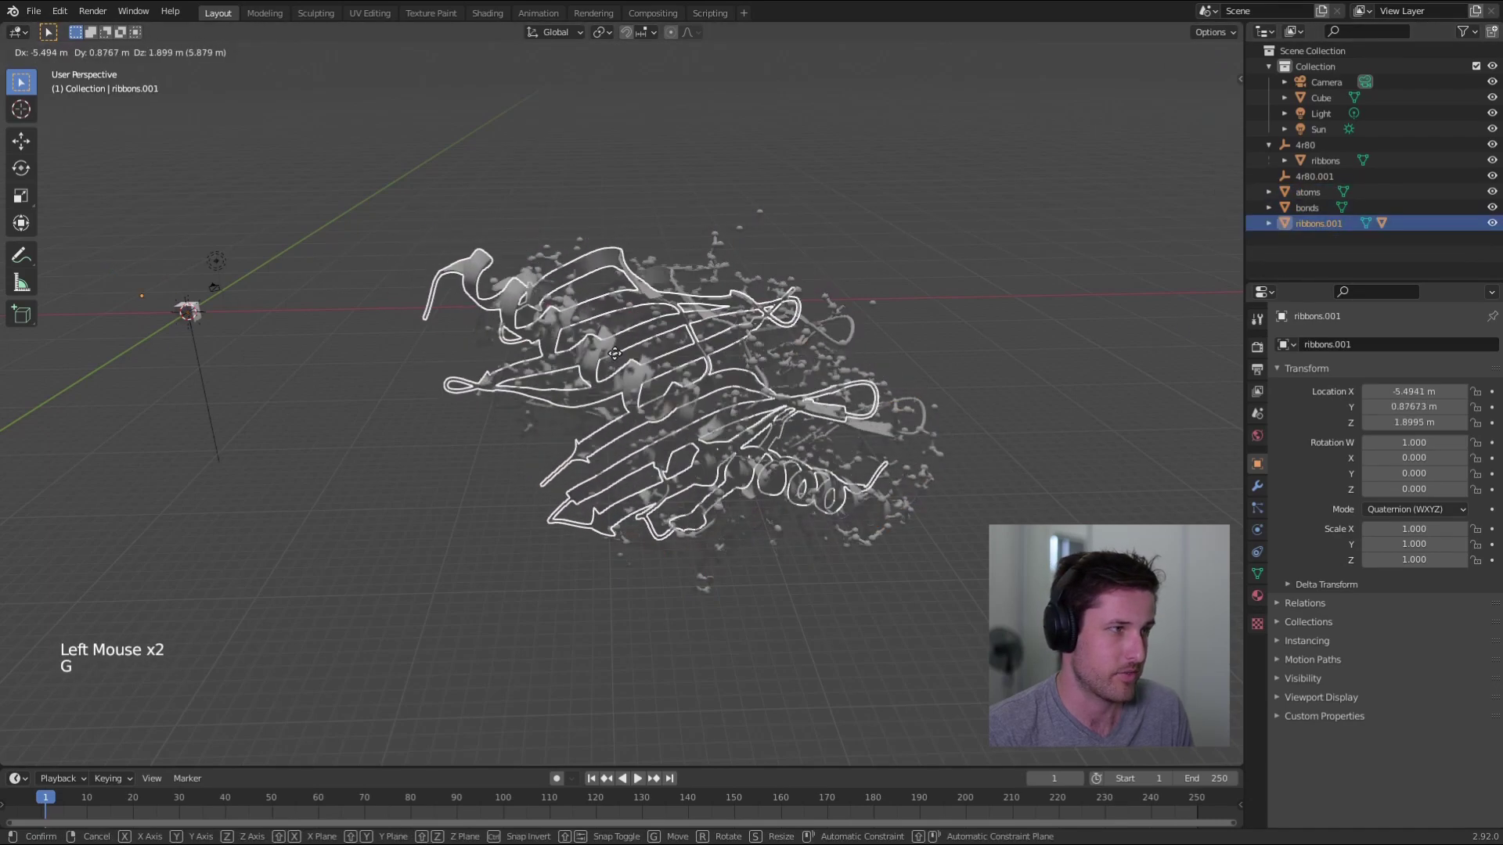
pyautogui.press('Escape')
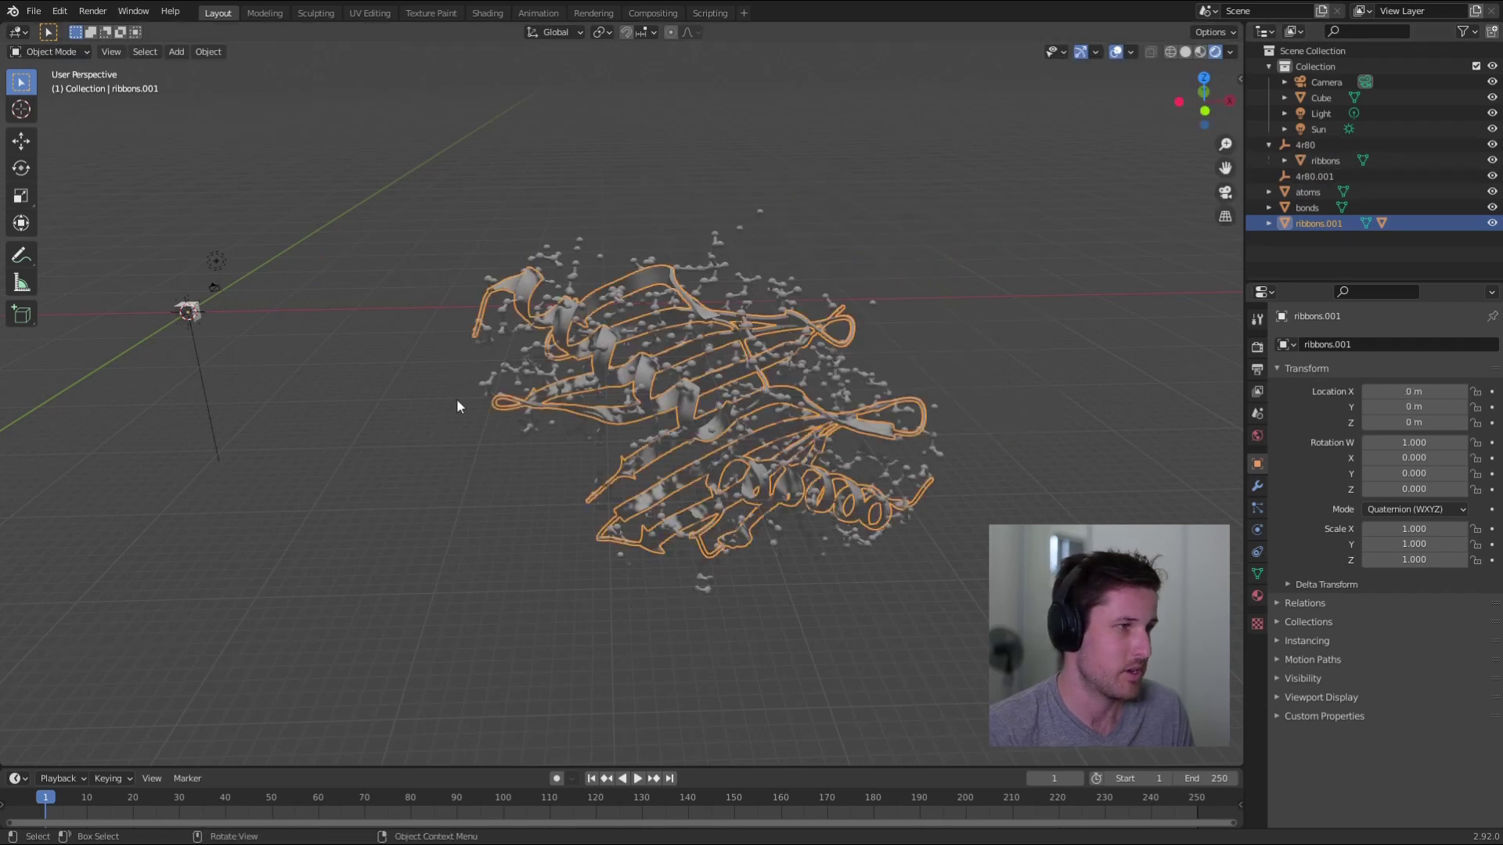
pyautogui.press('g')
pyautogui.click(492, 251)
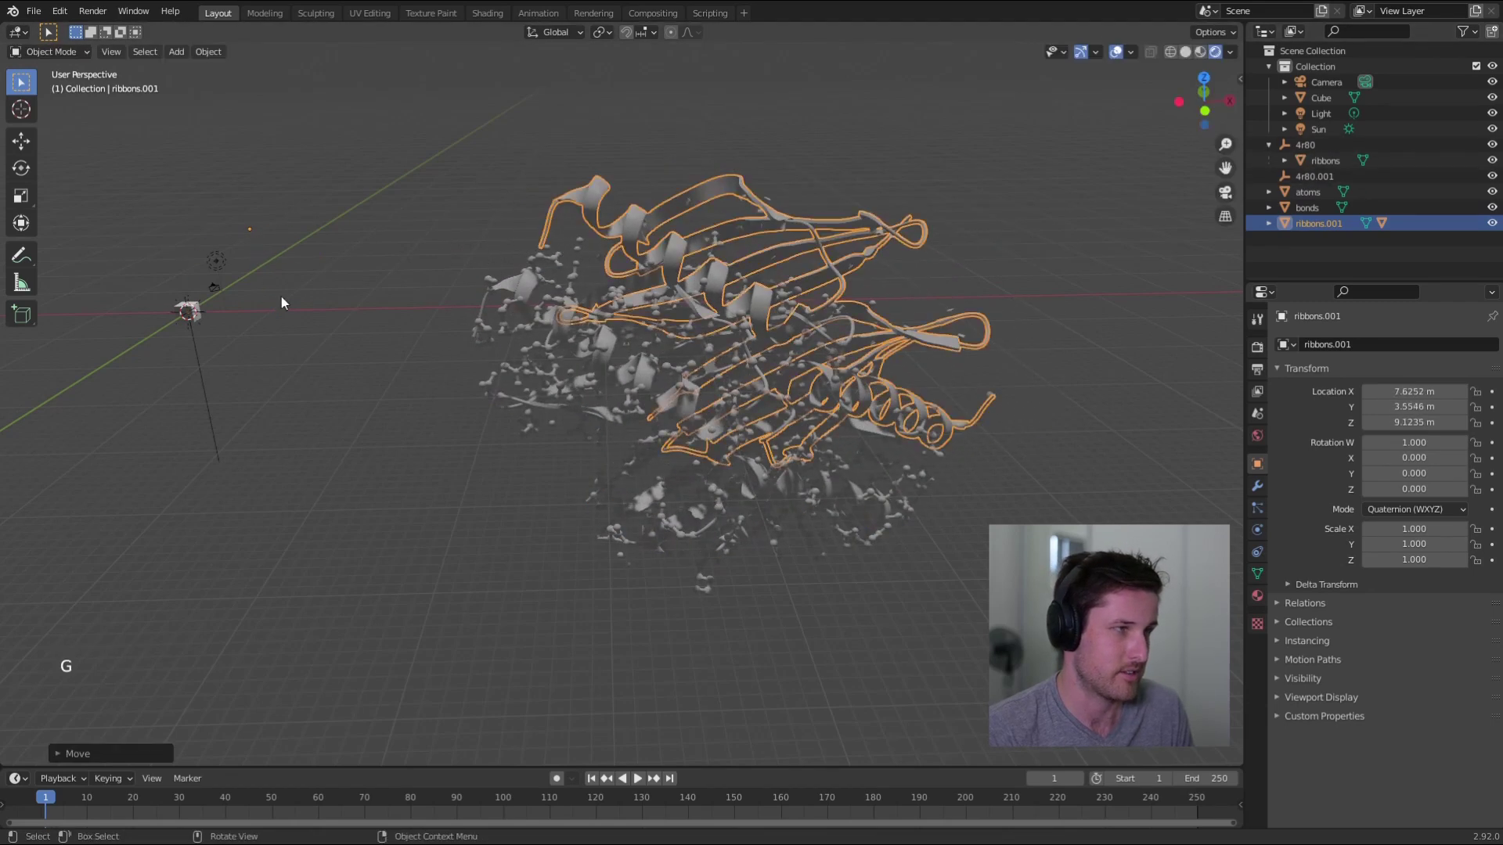
pyautogui.moveTo(236, 214); pyautogui.dragTo(266, 236)
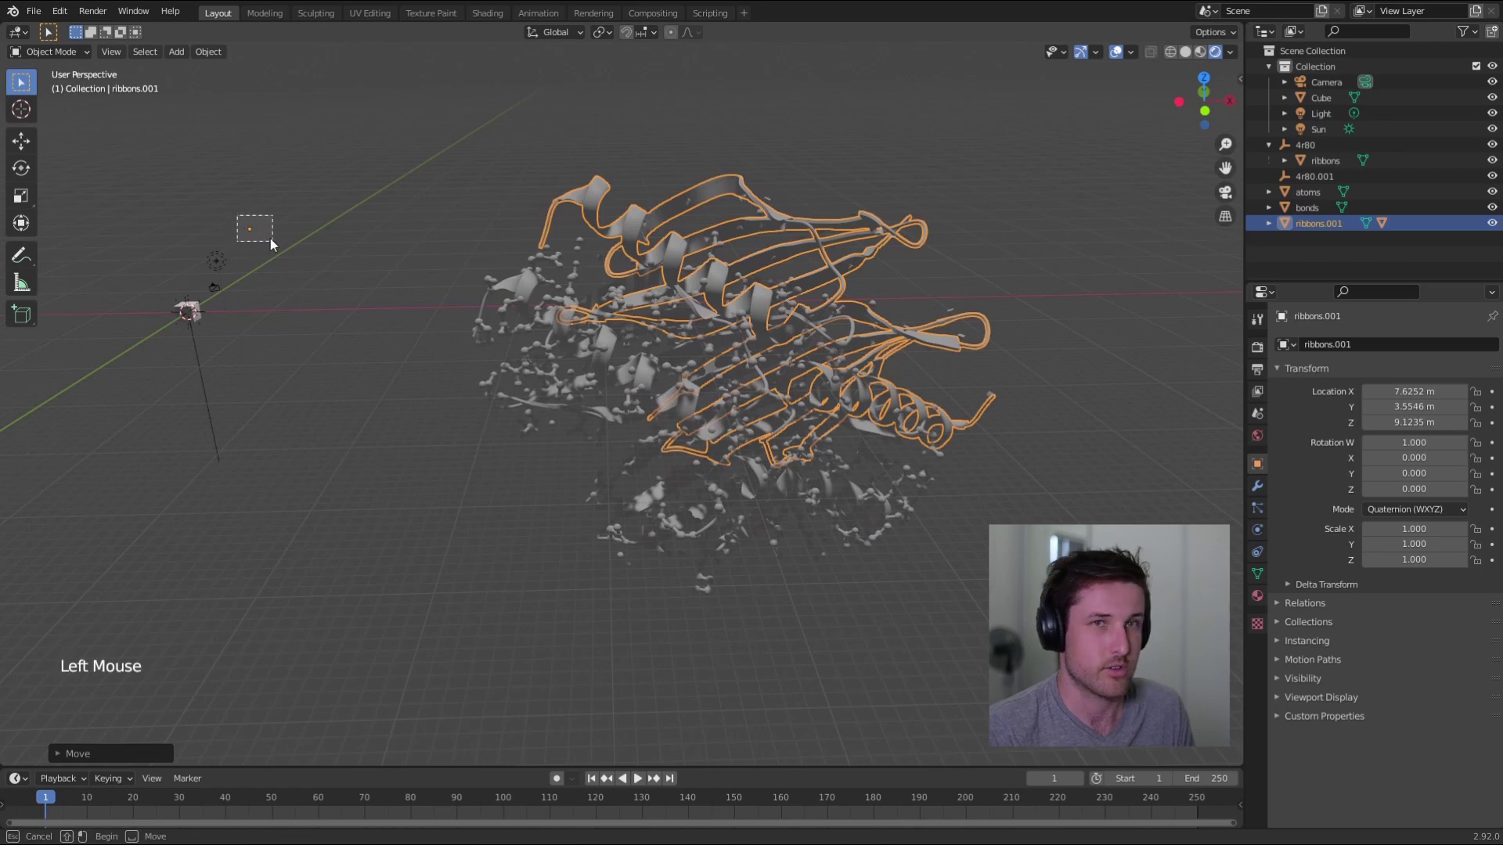
pyautogui.moveTo(275, 240); pyautogui.dragTo(281, 255)
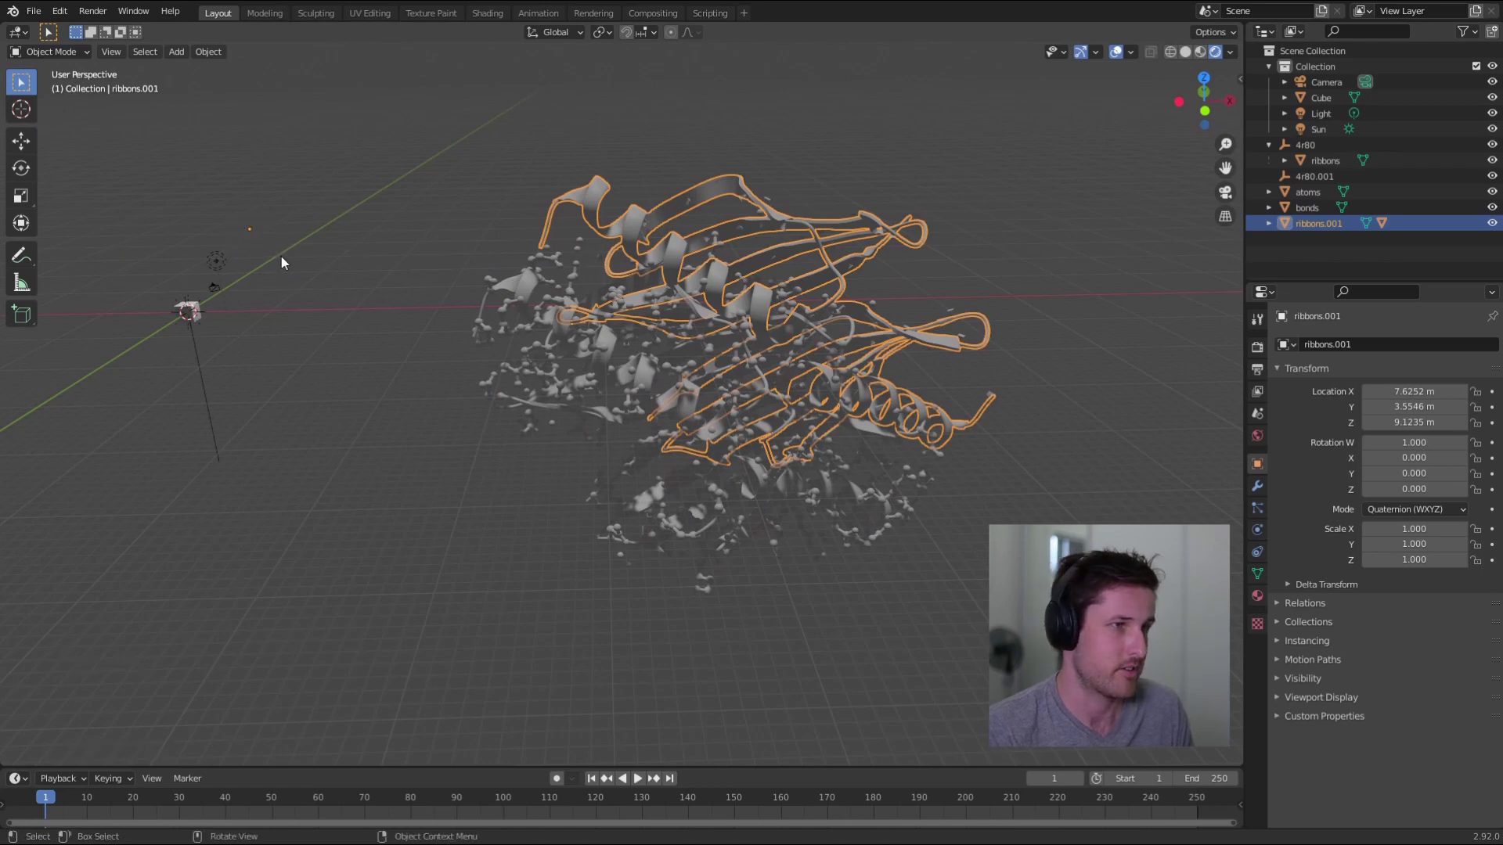
pyautogui.click(642, 215)
# Set ribbons.001's origin to geometry, try a rotation, cancel it, and undo the origin change.
pyautogui.rightClick(634, 214)
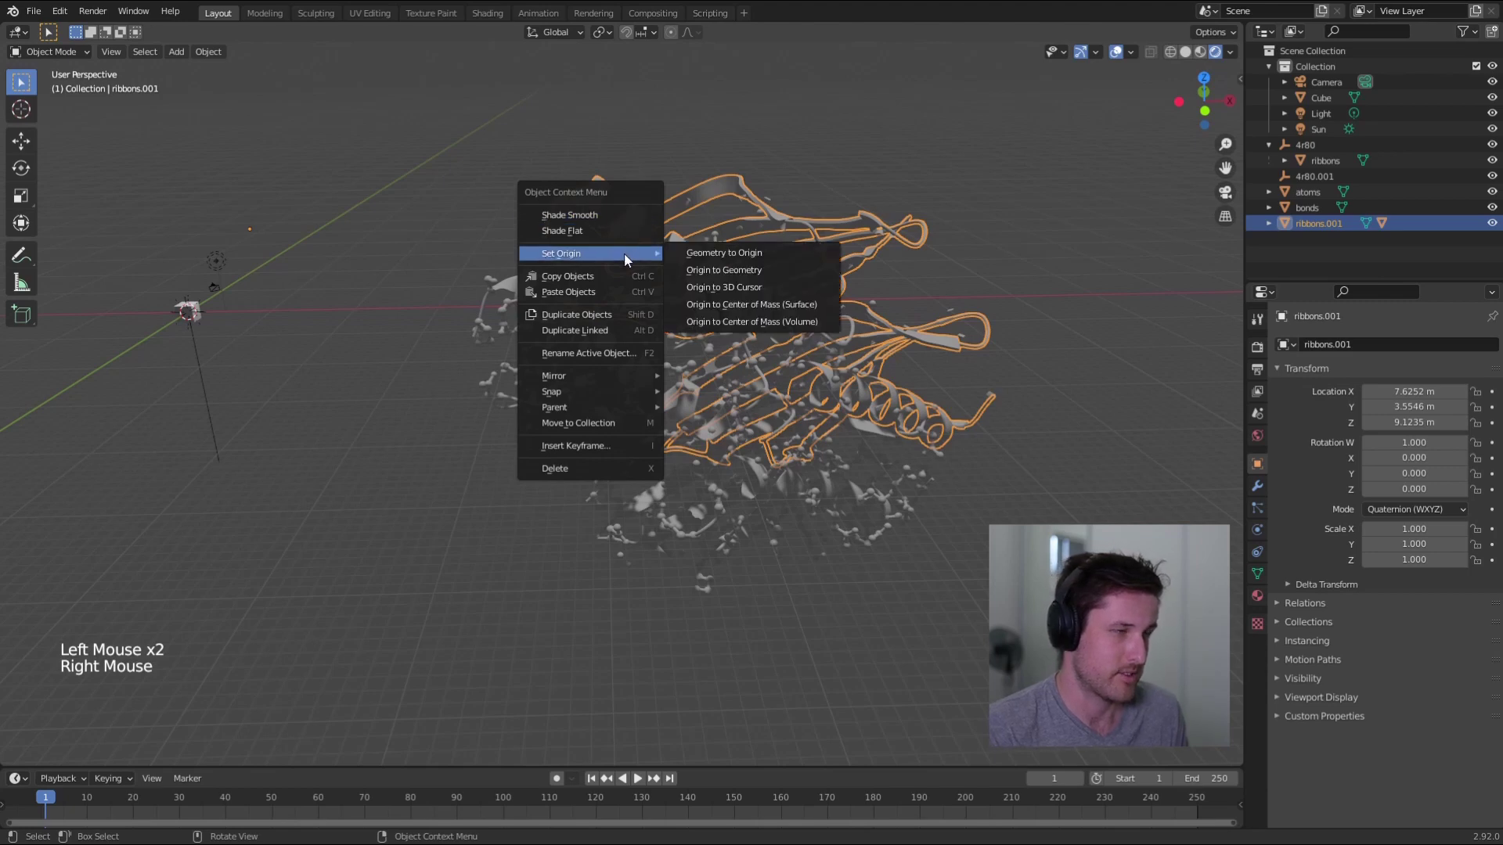
pyautogui.rightClick(638, 219)
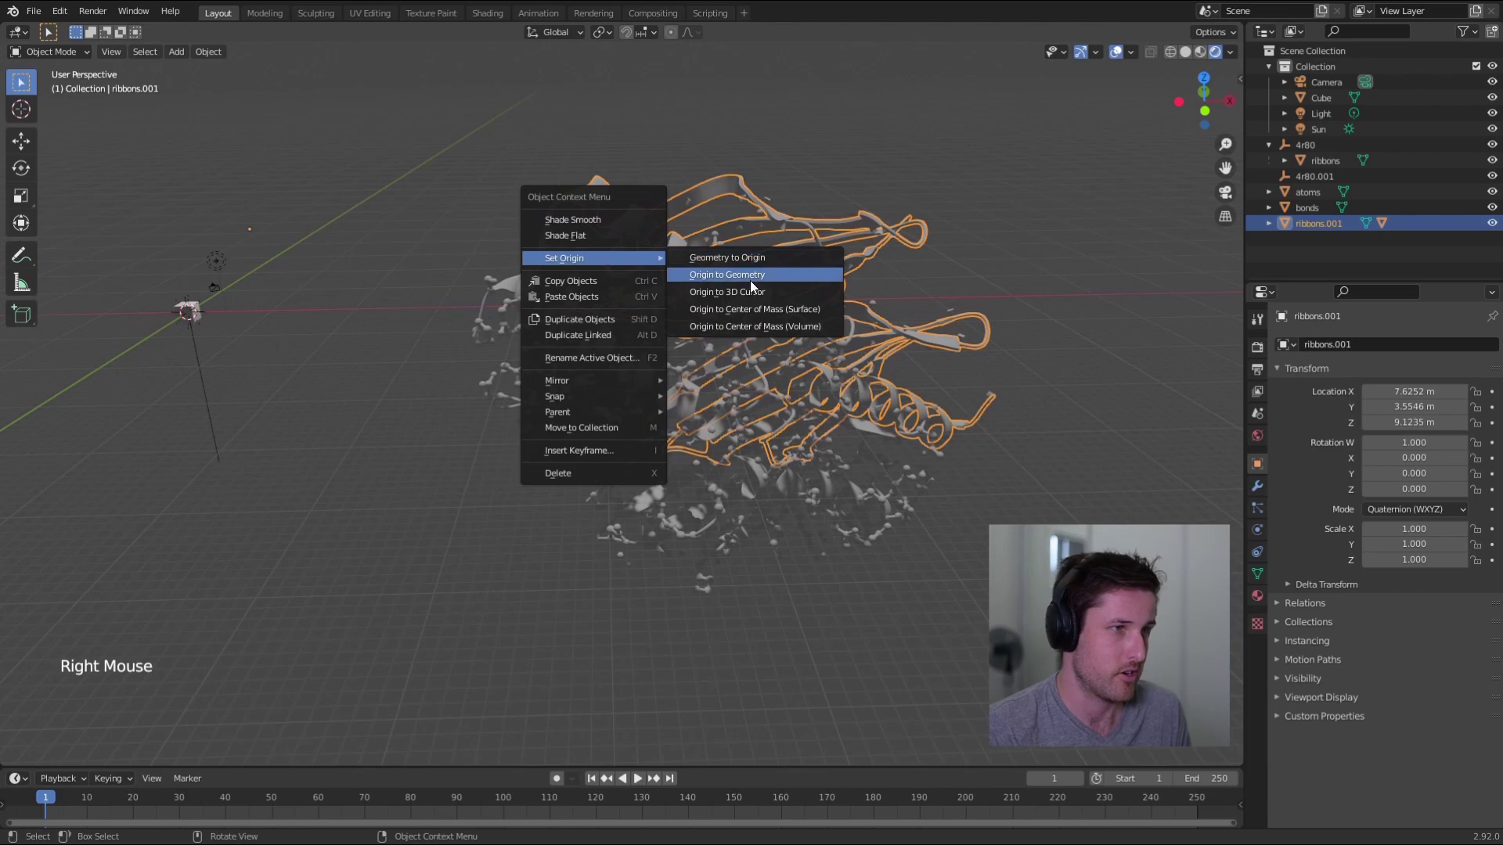
pyautogui.click(750, 280)
pyautogui.moveTo(807, 262)
pyautogui.mouseDown(button='middle')
pyautogui.moveTo(763, 314)
pyautogui.moveTo(743, 282)
pyautogui.mouseUp(button='middle')
pyautogui.press('r')
pyautogui.press('r')
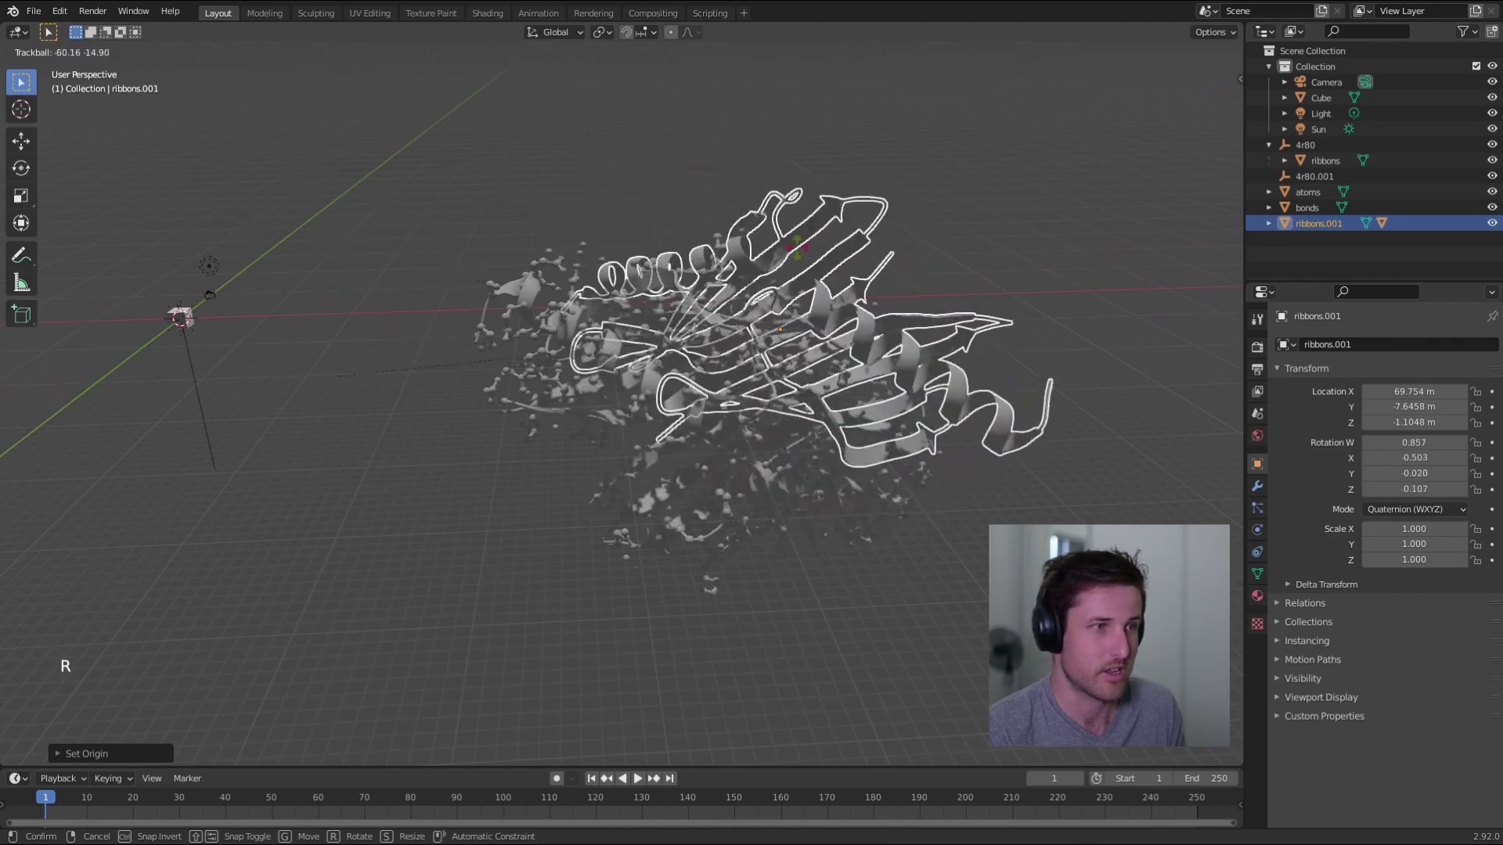
pyautogui.rightClick(842, 260)
pyautogui.hotkey('ctrl', 'z')
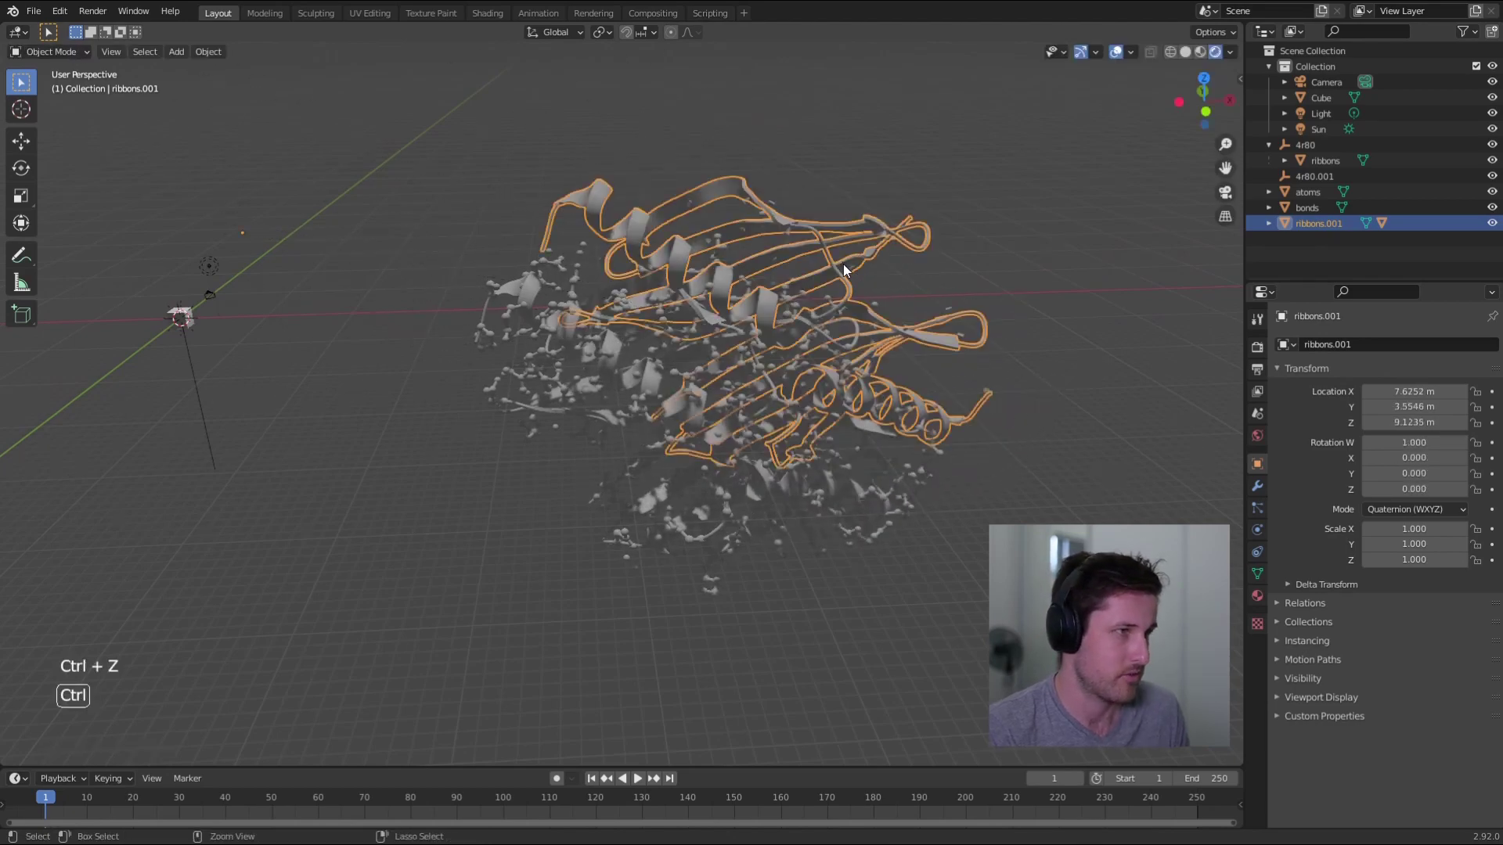
# Retry the rotation and origin-to-geometry, then undo until ribbons.001 realigns with the atoms.
pyautogui.press('r')
pyautogui.press('r')
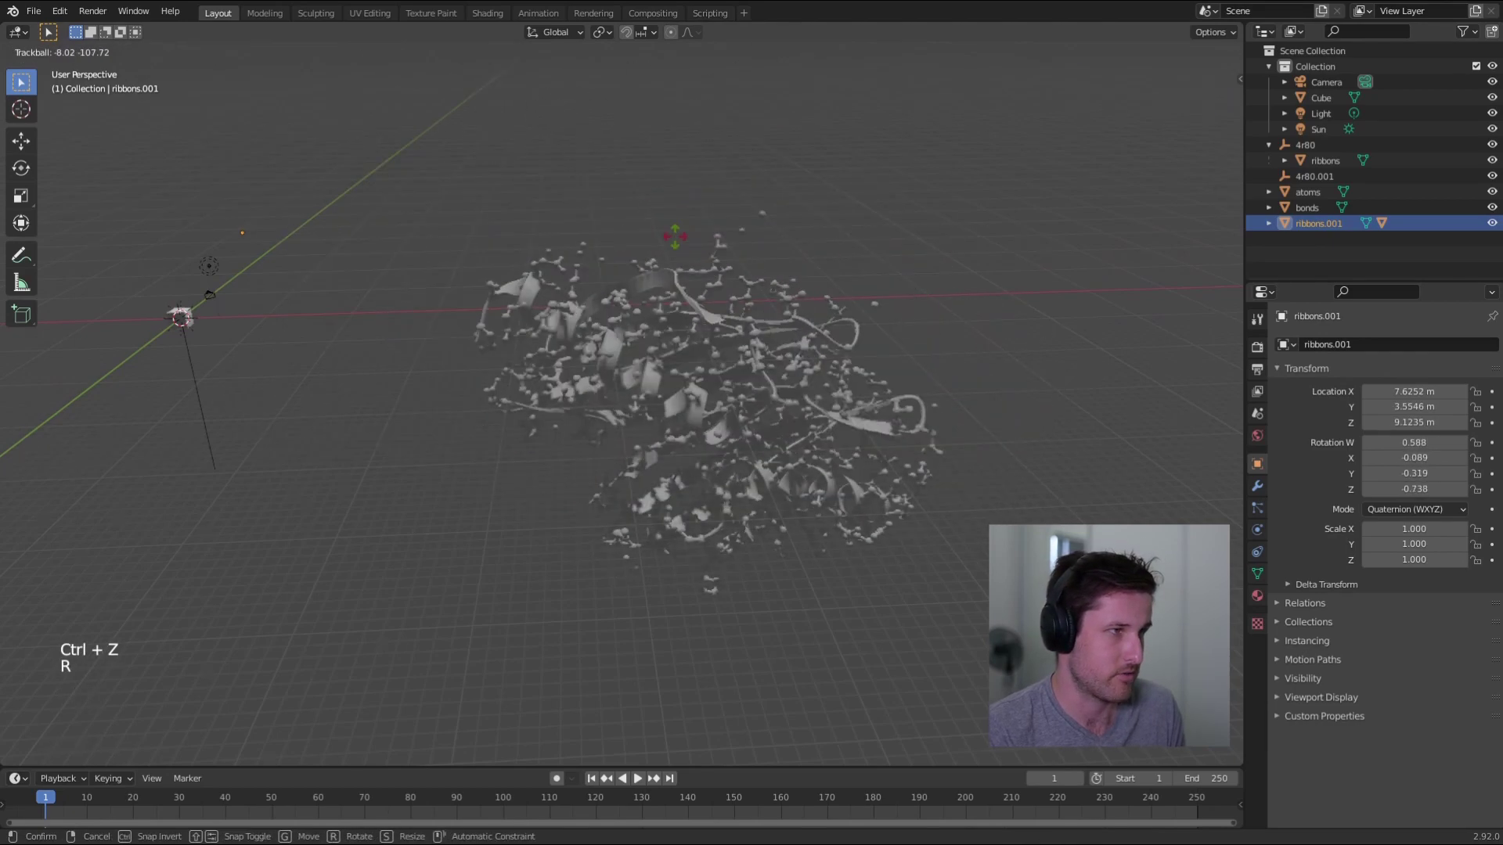
pyautogui.rightClick(793, 235)
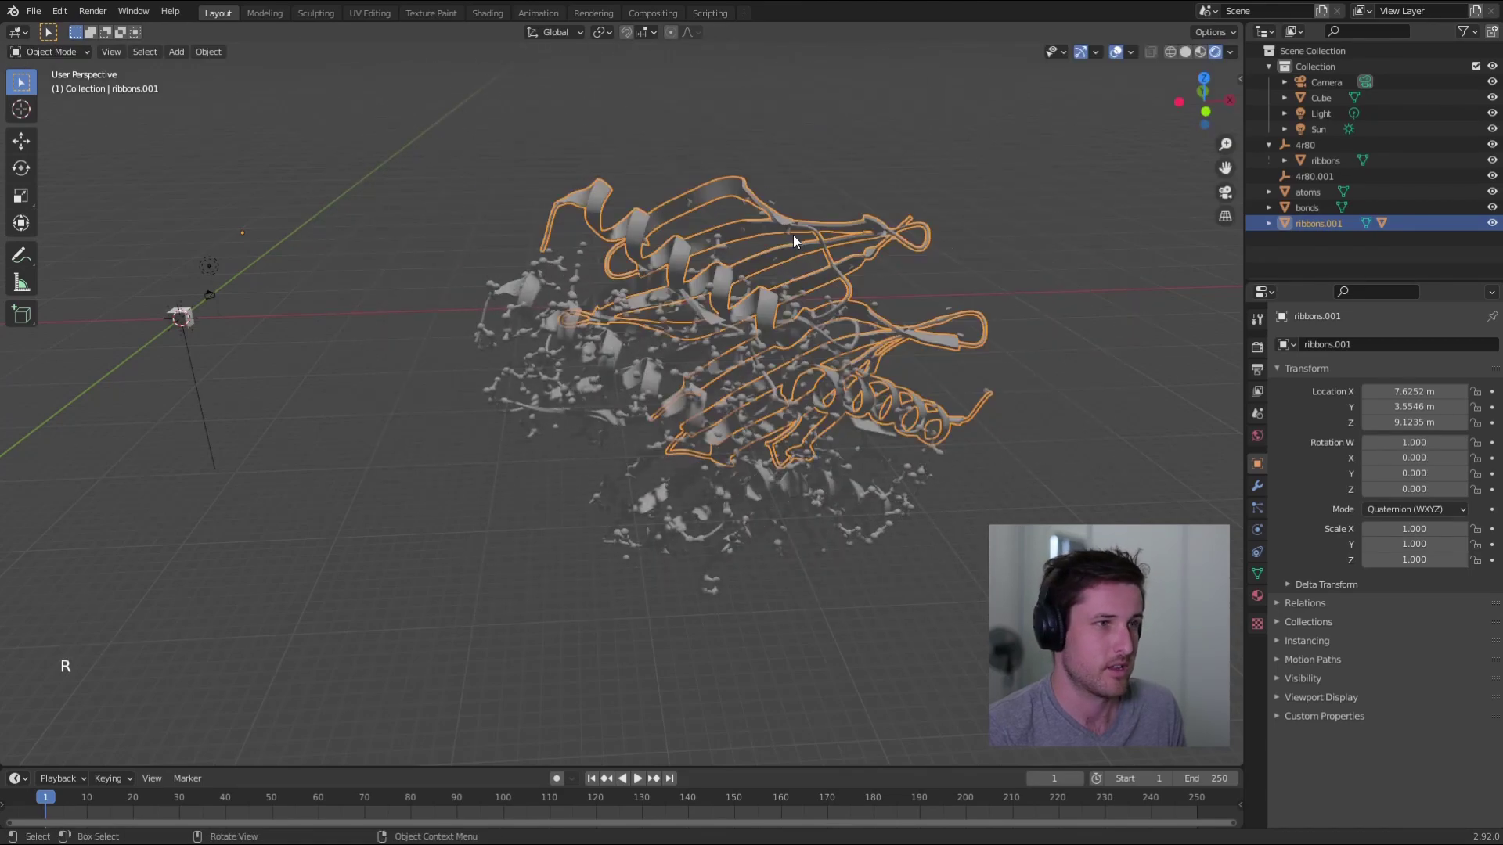
pyautogui.rightClick(692, 226)
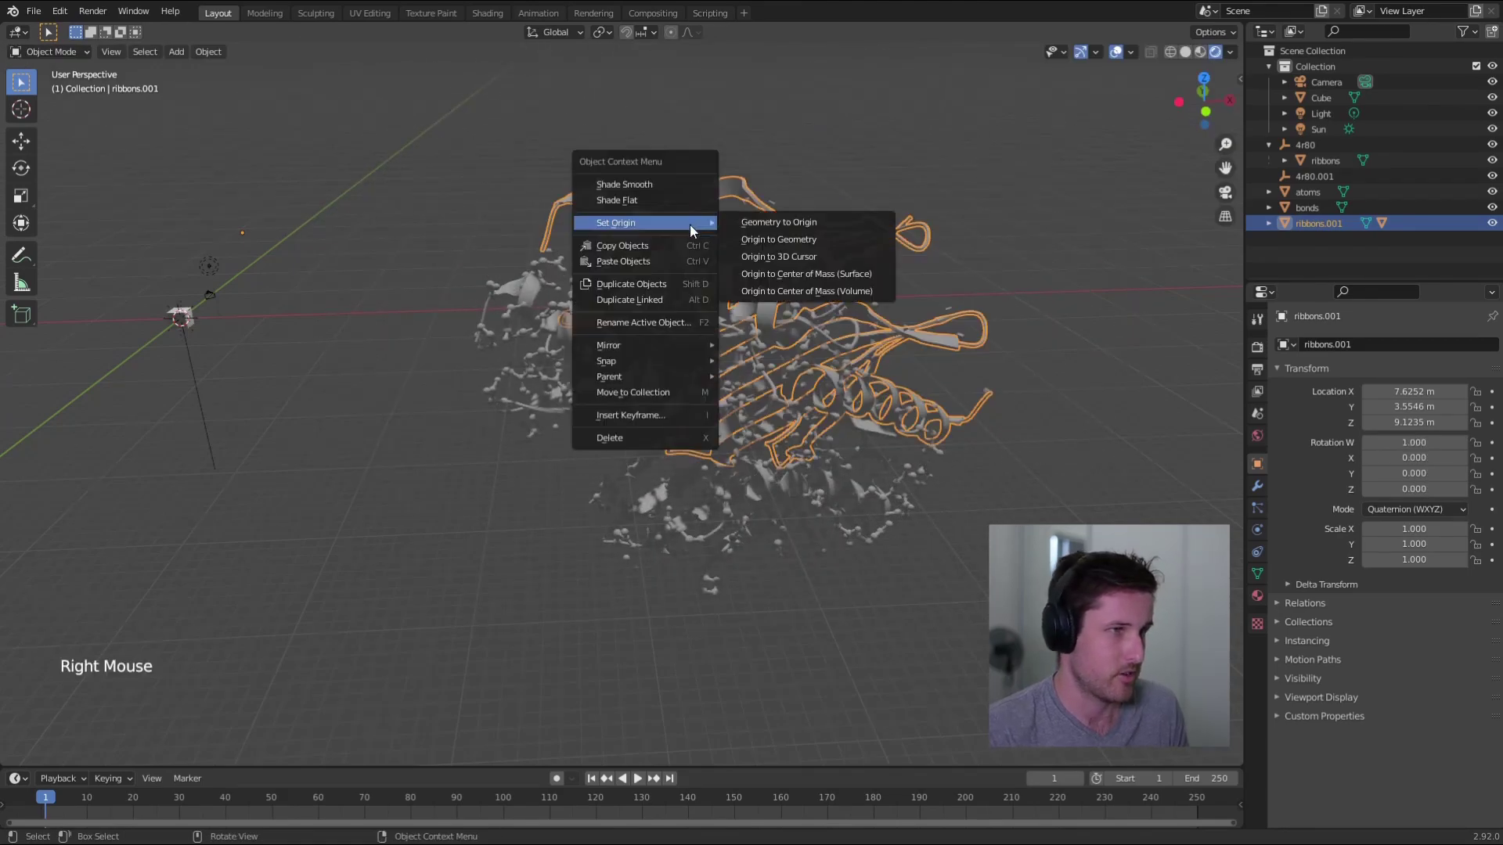
pyautogui.click(791, 238)
pyautogui.moveTo(734, 376); pyautogui.dragTo(692, 385, button='middle')
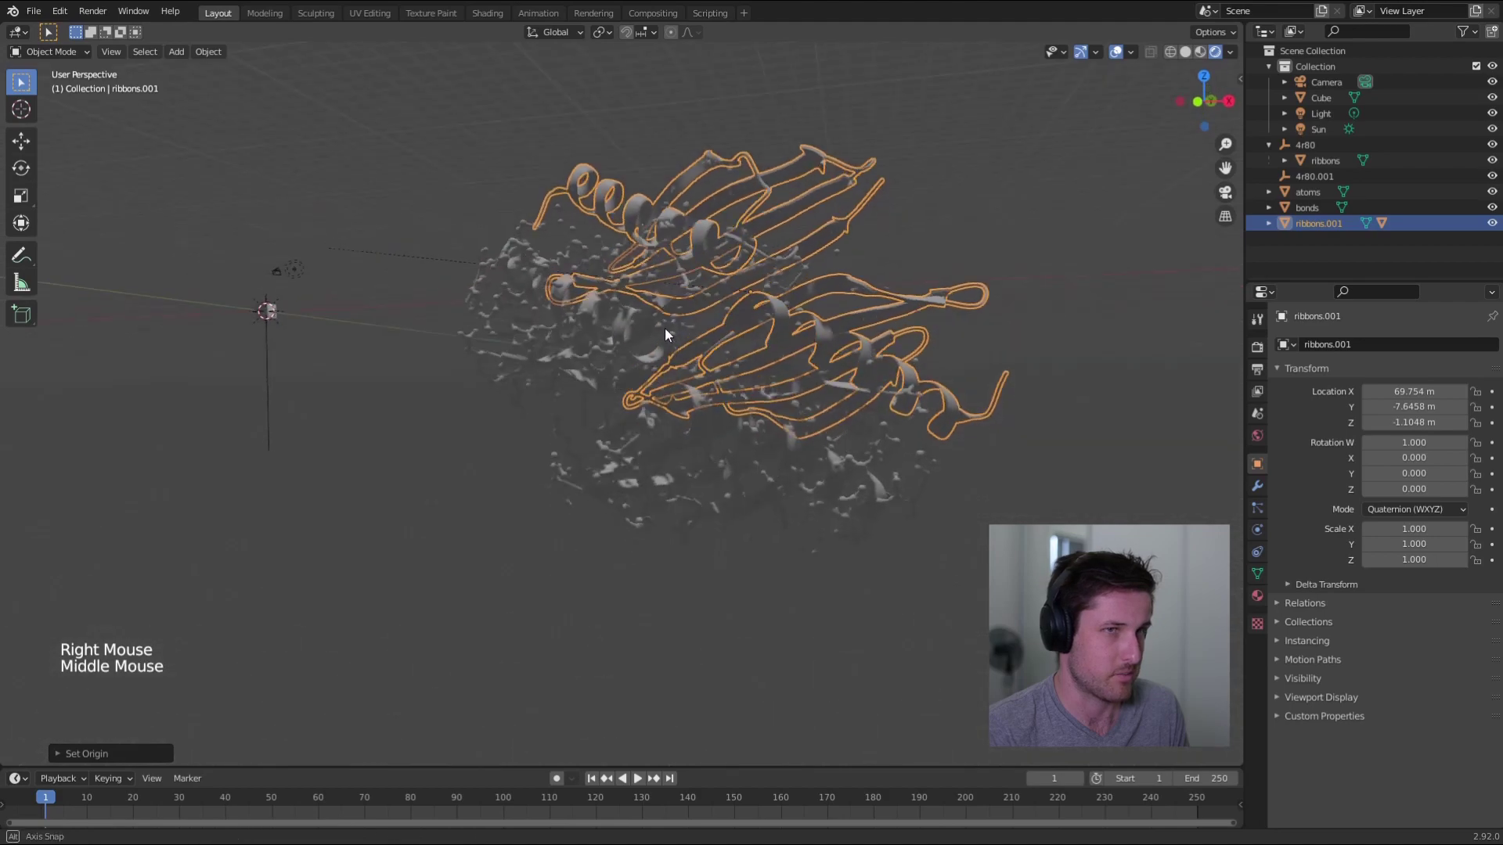
pyautogui.hotkey('ctrl', 'z')
pyautogui.hotkey('ctrl', 'z')
pyautogui.hotkey('ctrl', 'z')
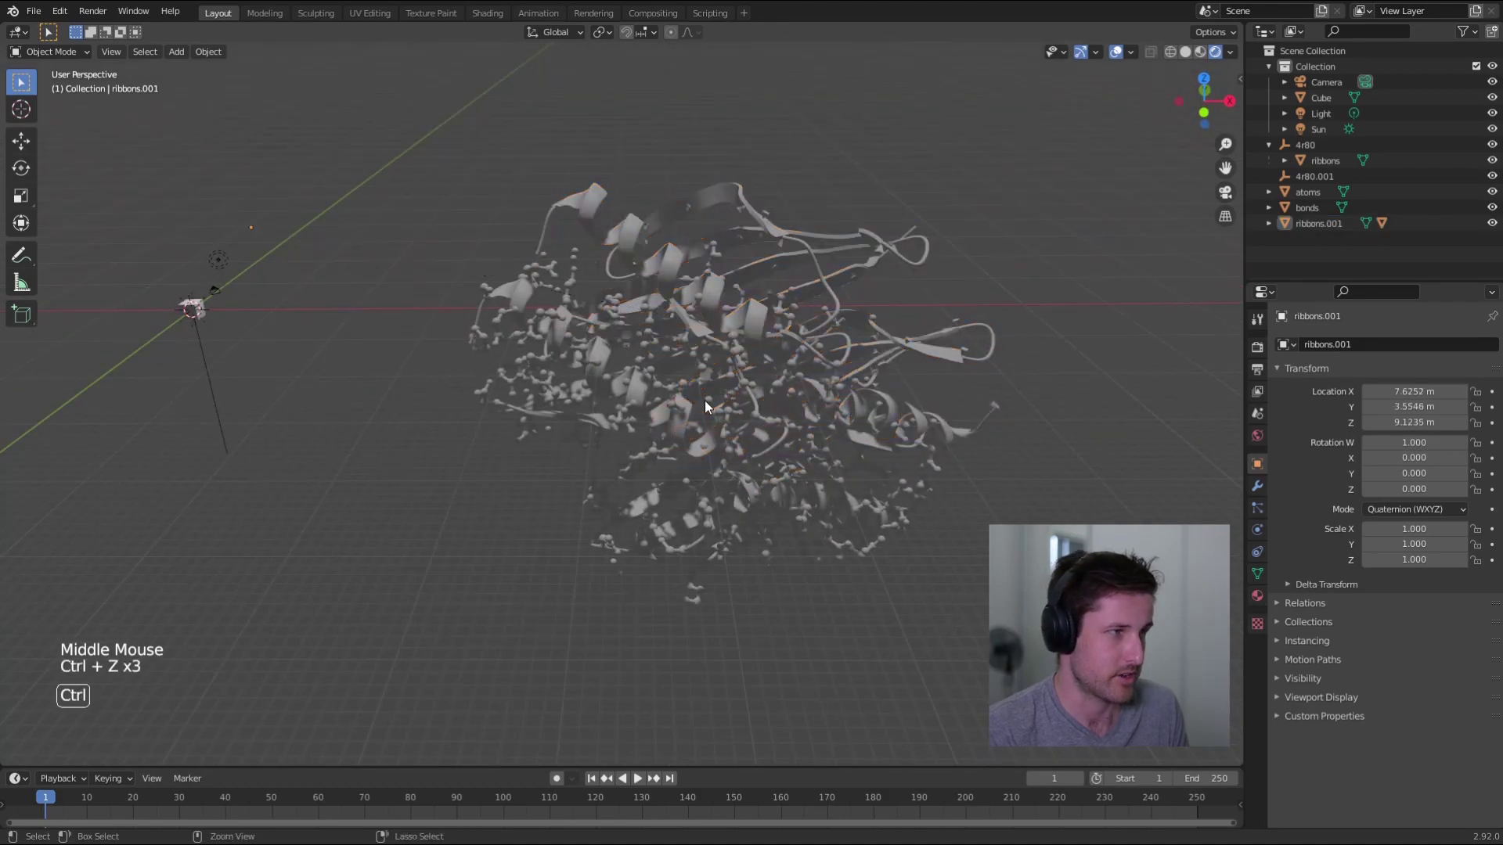
pyautogui.hotkey('ctrl', 'z')
pyautogui.hotkey('ctrl', 'z')
pyautogui.hotkey('ctrl', 'z')
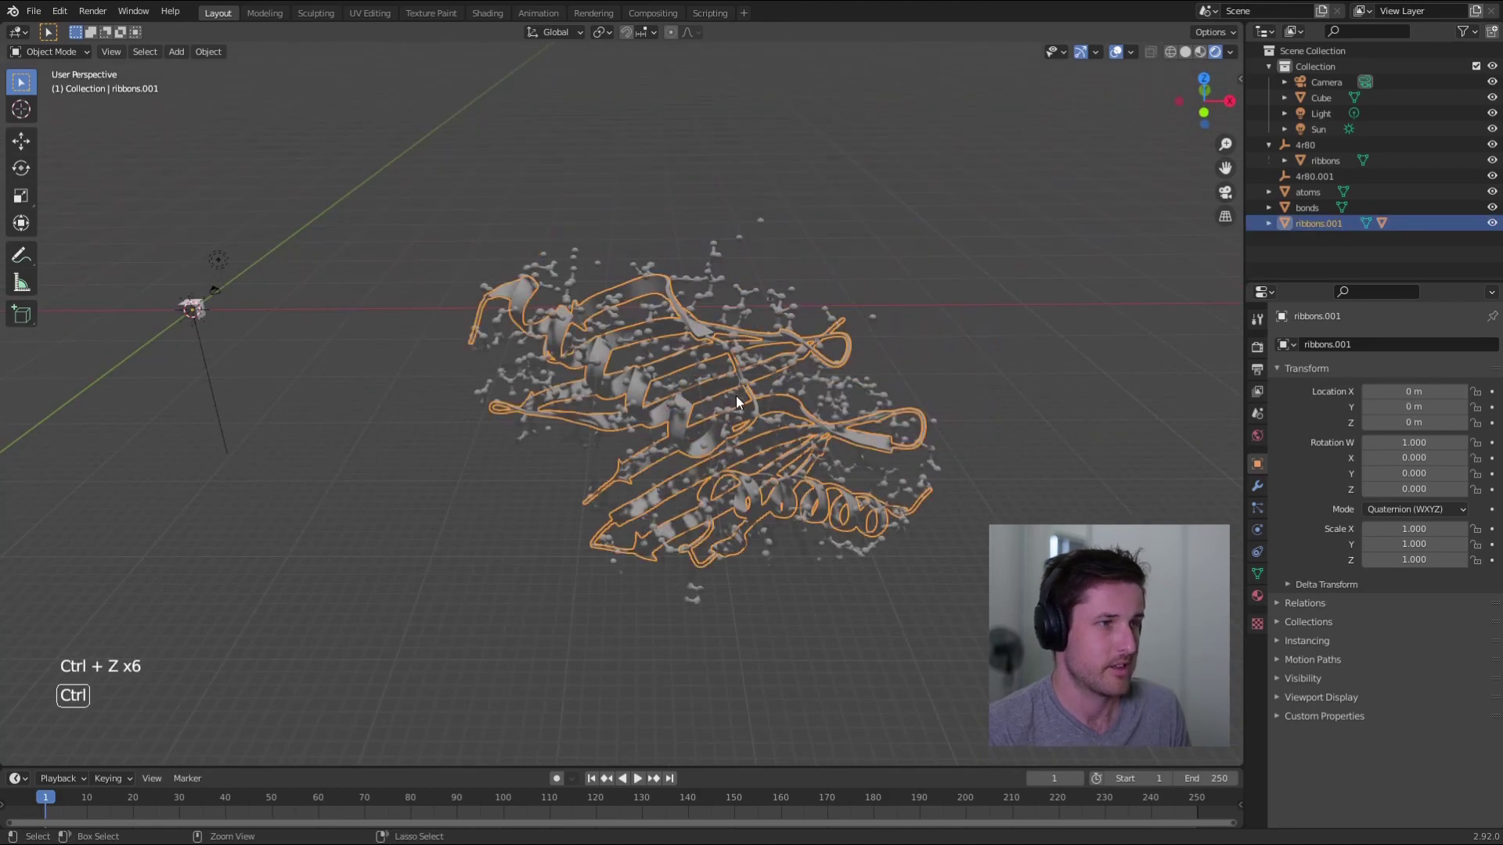
pyautogui.scroll(2, 737, 396)
pyautogui.scroll(2, 719, 412)
# Select the atoms, turn the enlarged lower area into a Shader Editor, and add Material.001.
pyautogui.click(738, 357)
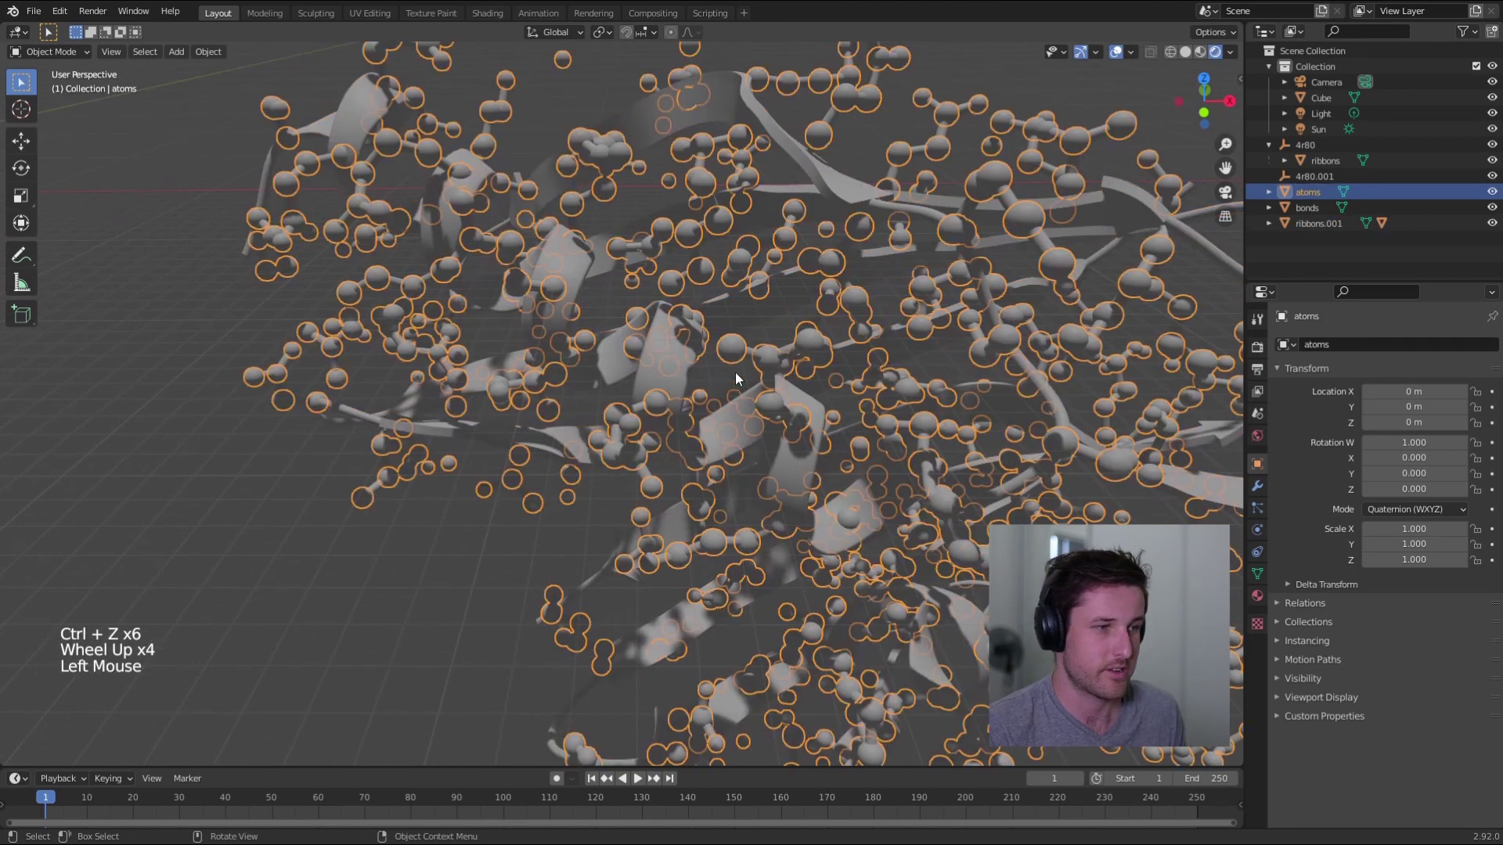
pyautogui.scroll(-2, 730, 387)
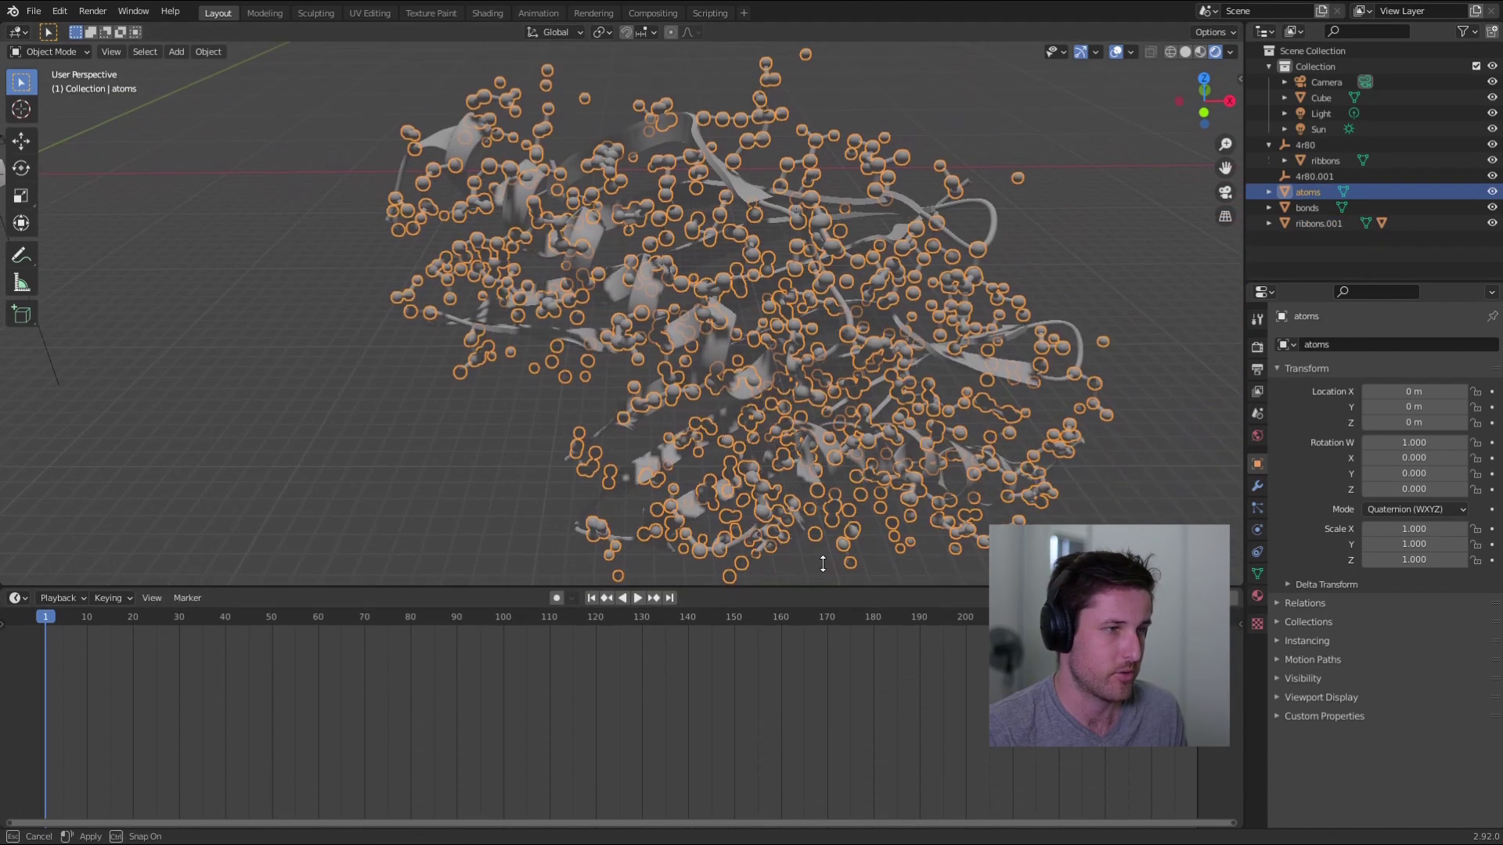
pyautogui.moveTo(805, 768); pyautogui.dragTo(872, 350)
pyautogui.hotkey('shift', 'F3')
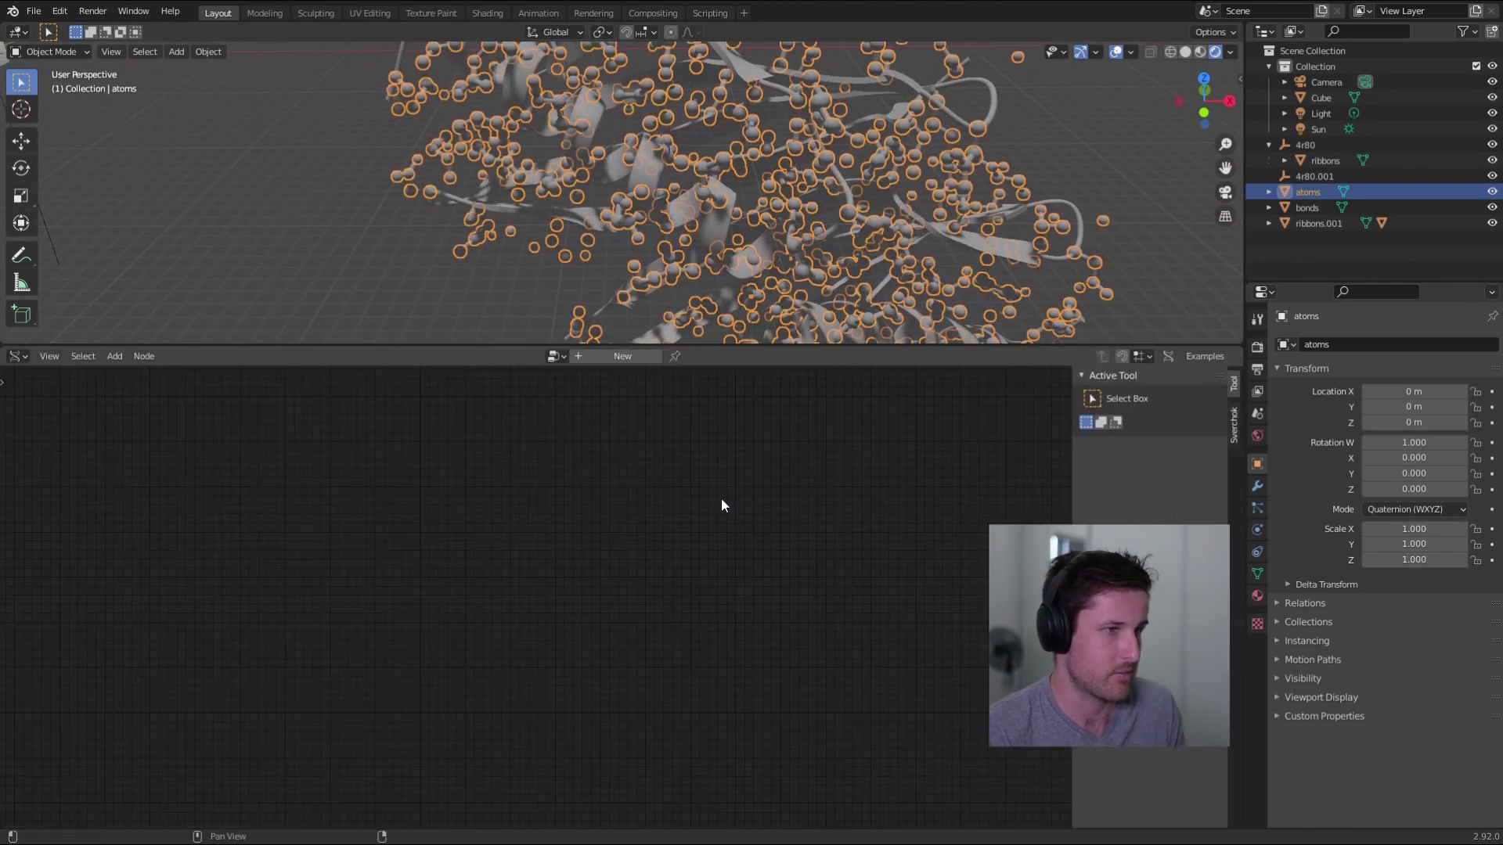
pyautogui.click(19, 356)
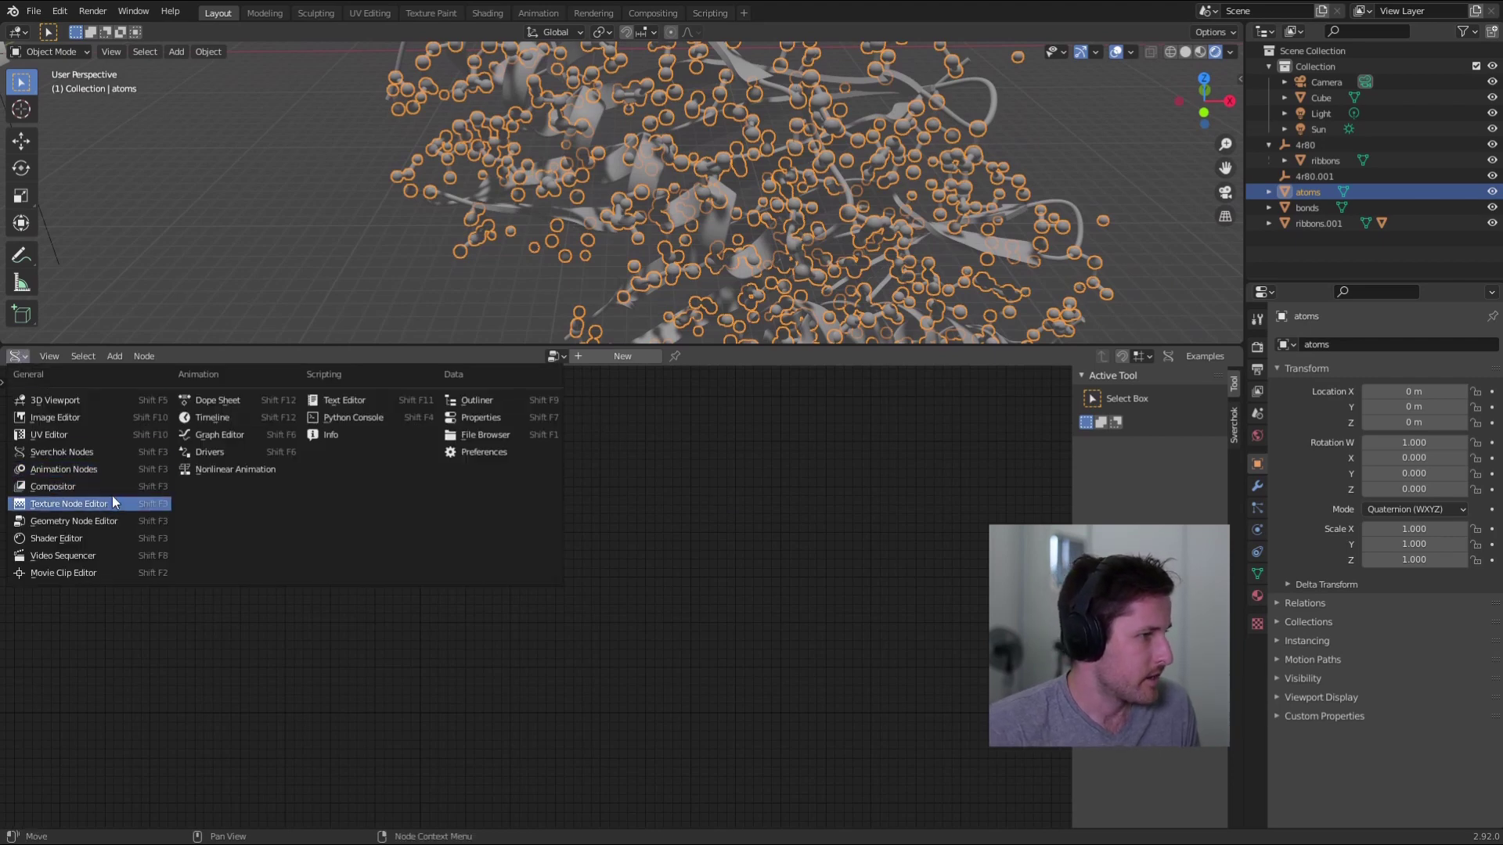
pyautogui.click(93, 543)
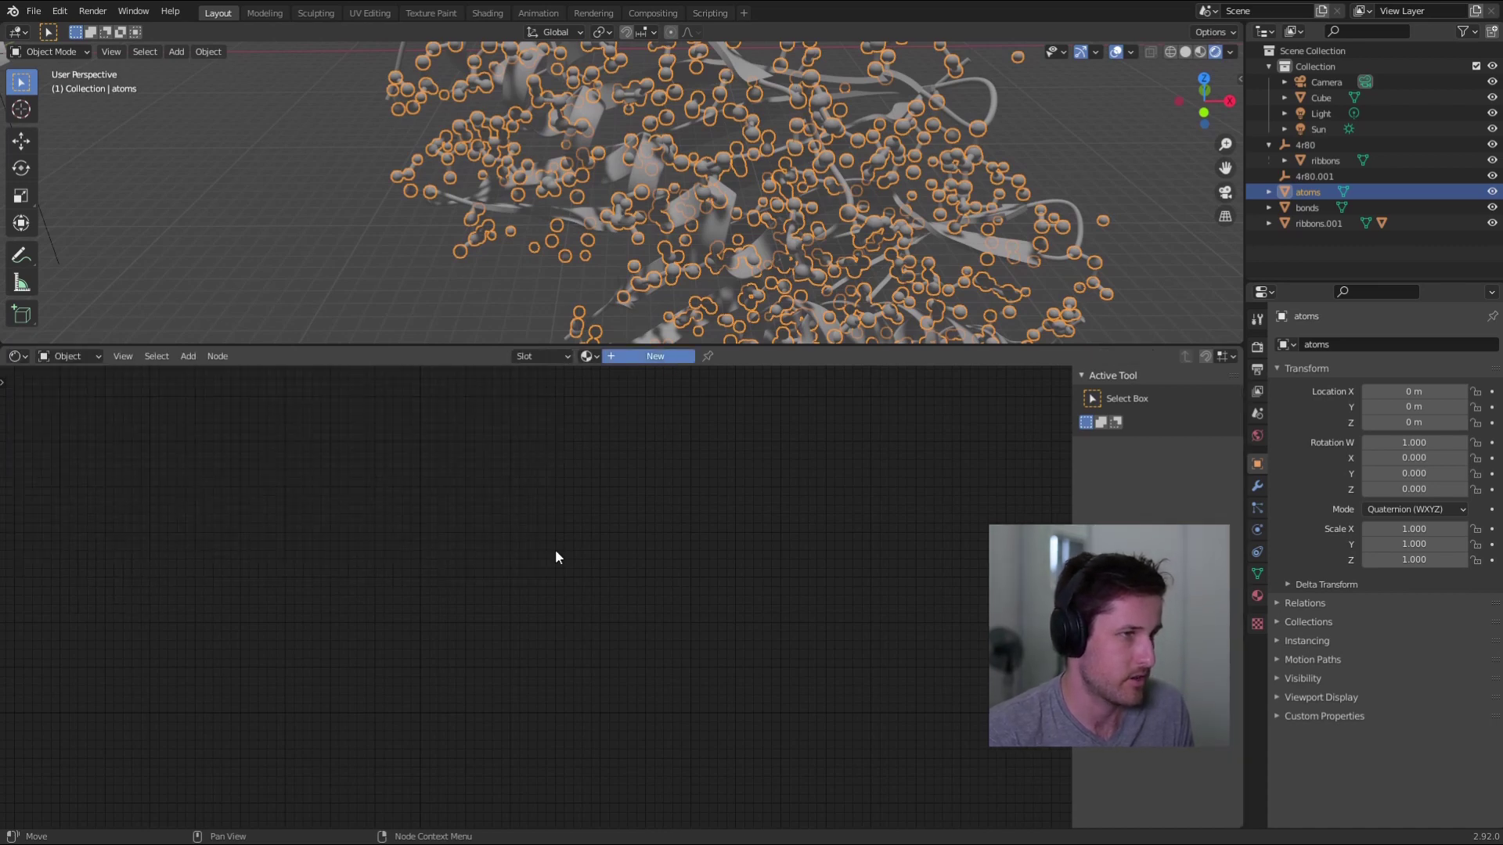
pyautogui.click(655, 356)
pyautogui.scroll(3, 590, 515)
pyautogui.scroll(1, 545, 588)
pyautogui.moveTo(546, 588); pyautogui.dragTo(564, 574, button='middle')
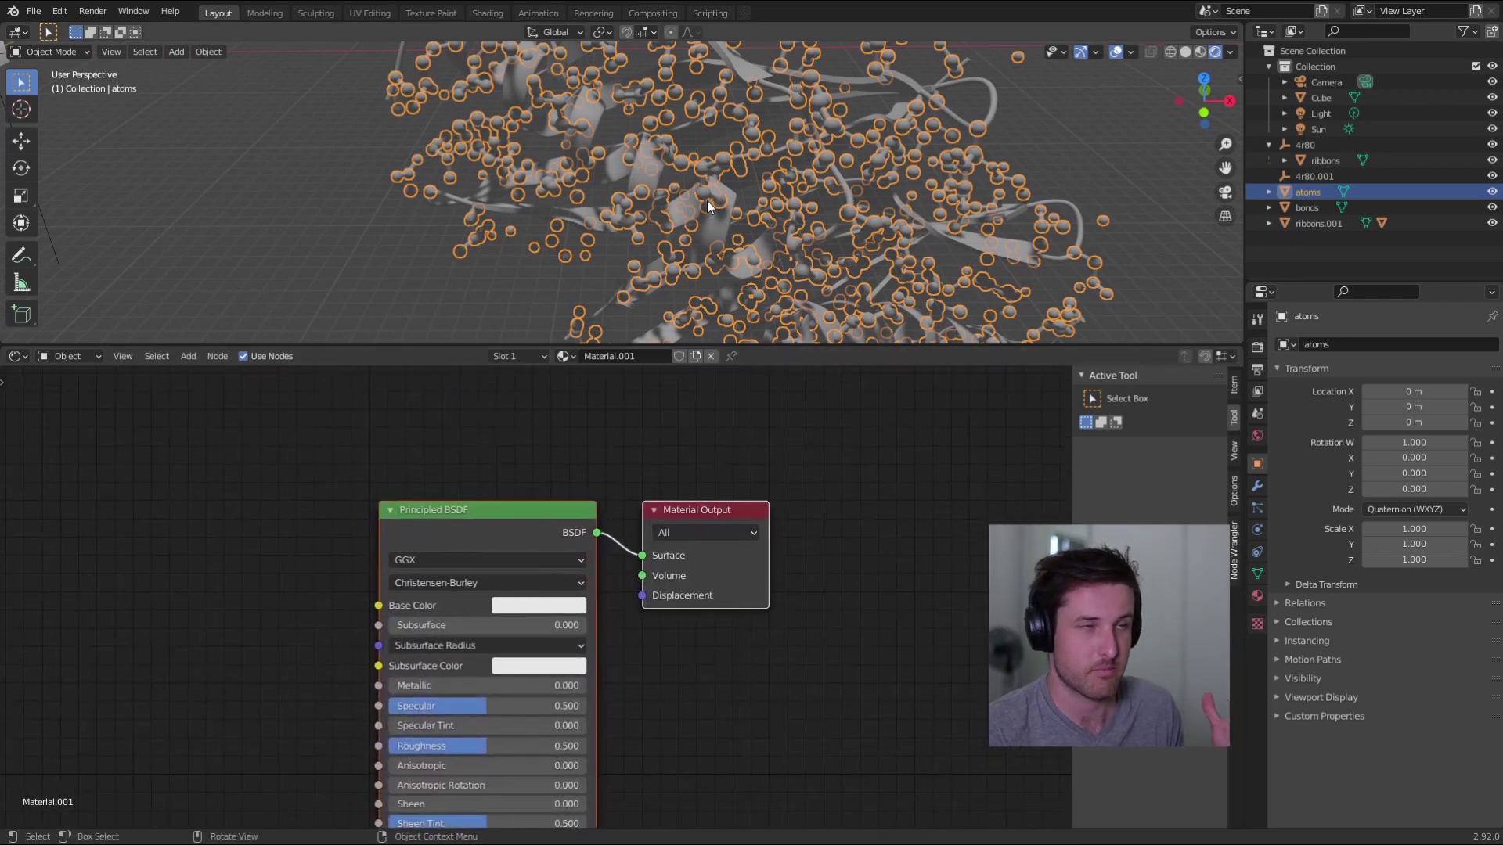
# Make Base Color red, move Material Output up-right, and run ChimeraX's ball-and-stick save command.
pyautogui.click(541, 604)
pyautogui.moveTo(574, 417); pyautogui.dragTo(570, 472)
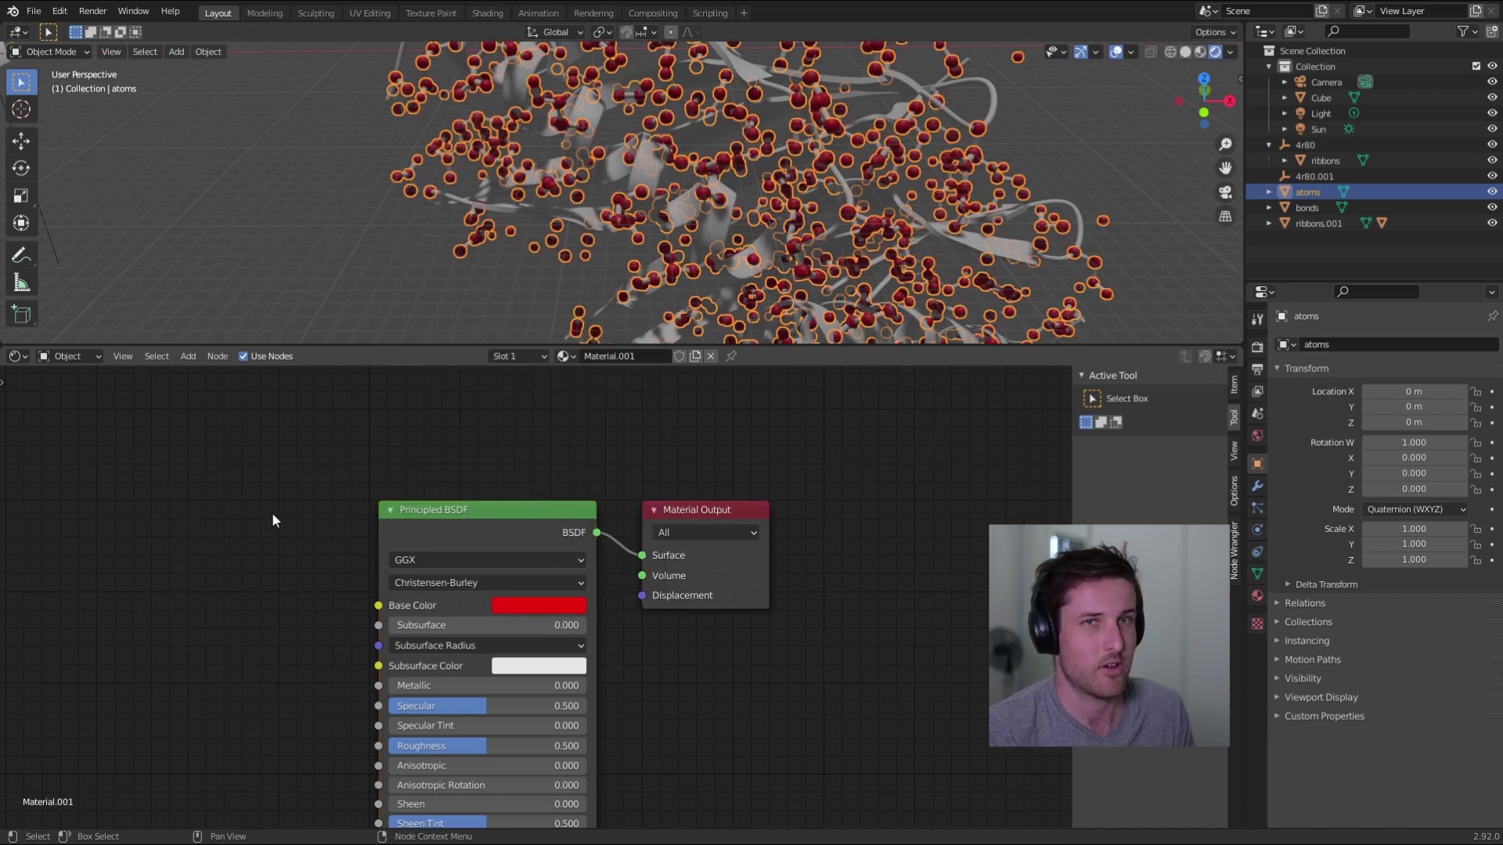
pyautogui.moveTo(729, 509); pyautogui.dragTo(784, 446)
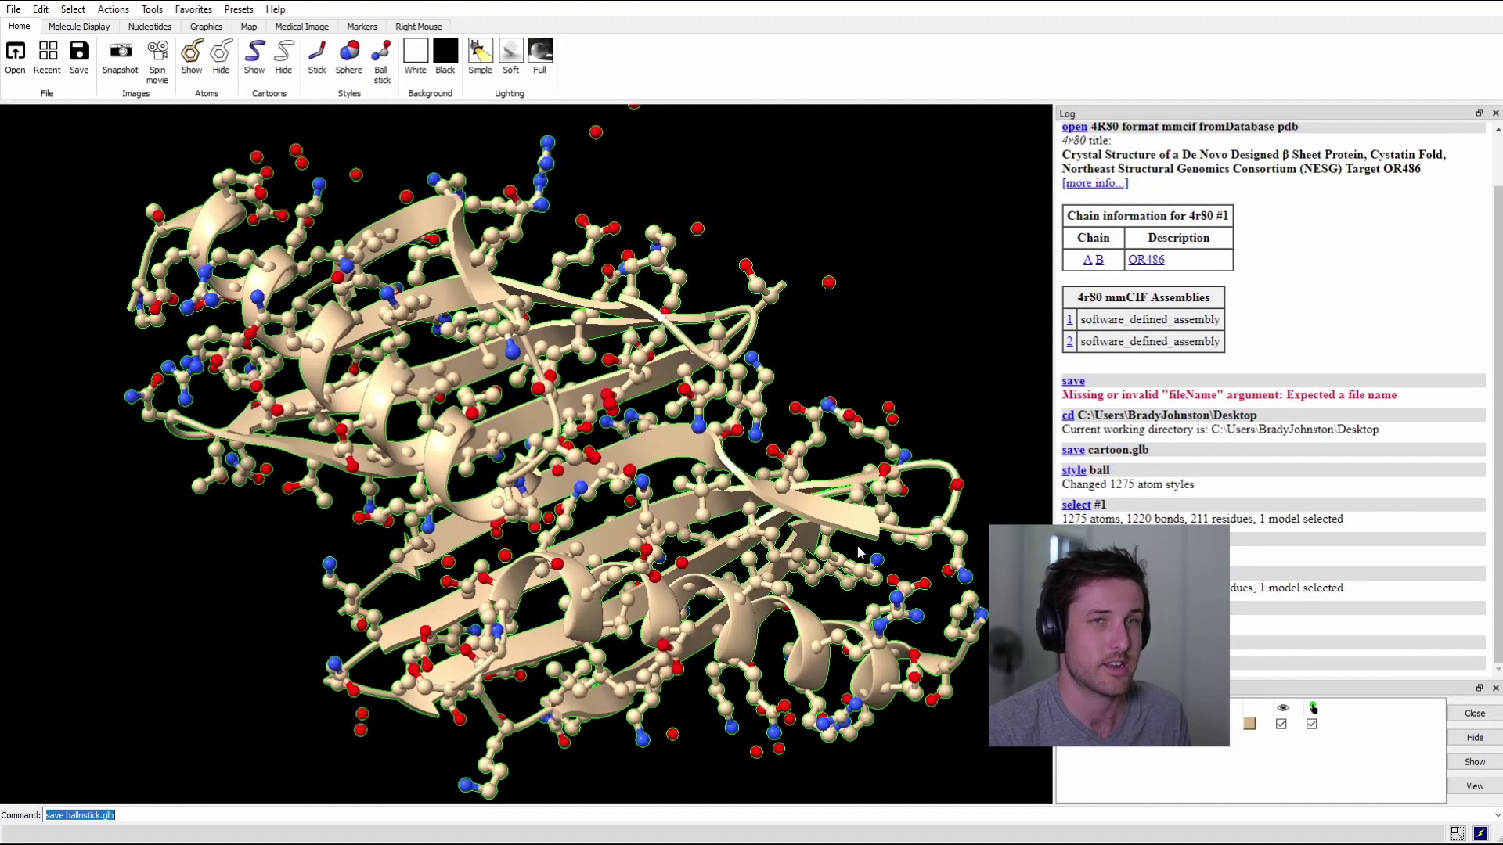
pyautogui.press('Return')
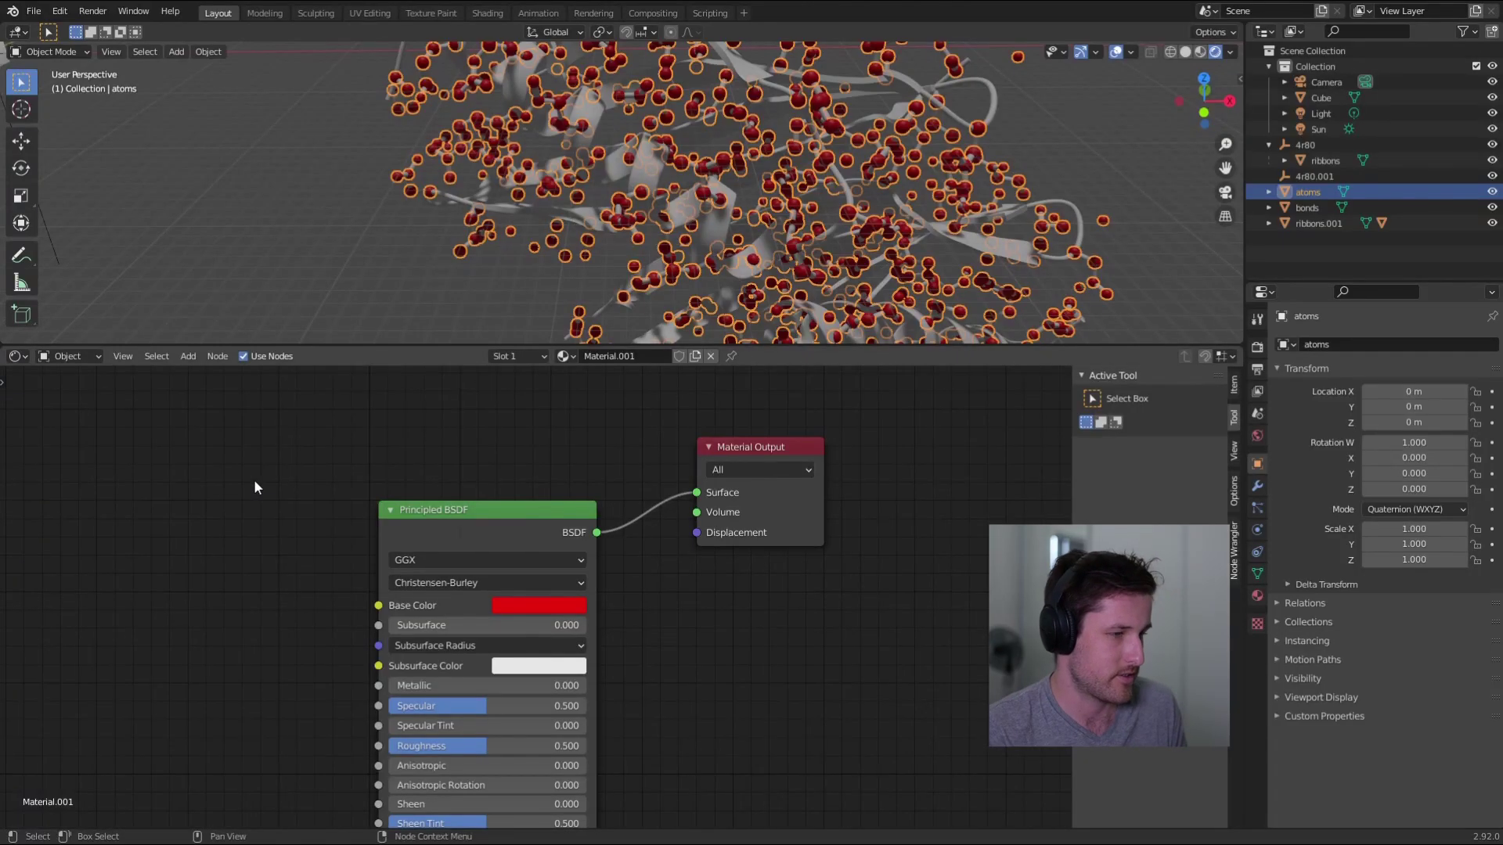
# Add a Vertex Color node and connect its Color output to Base Color.
pyautogui.hotkey('shift', 'a')
pyautogui.click(258, 472)
pyautogui.write('vert')
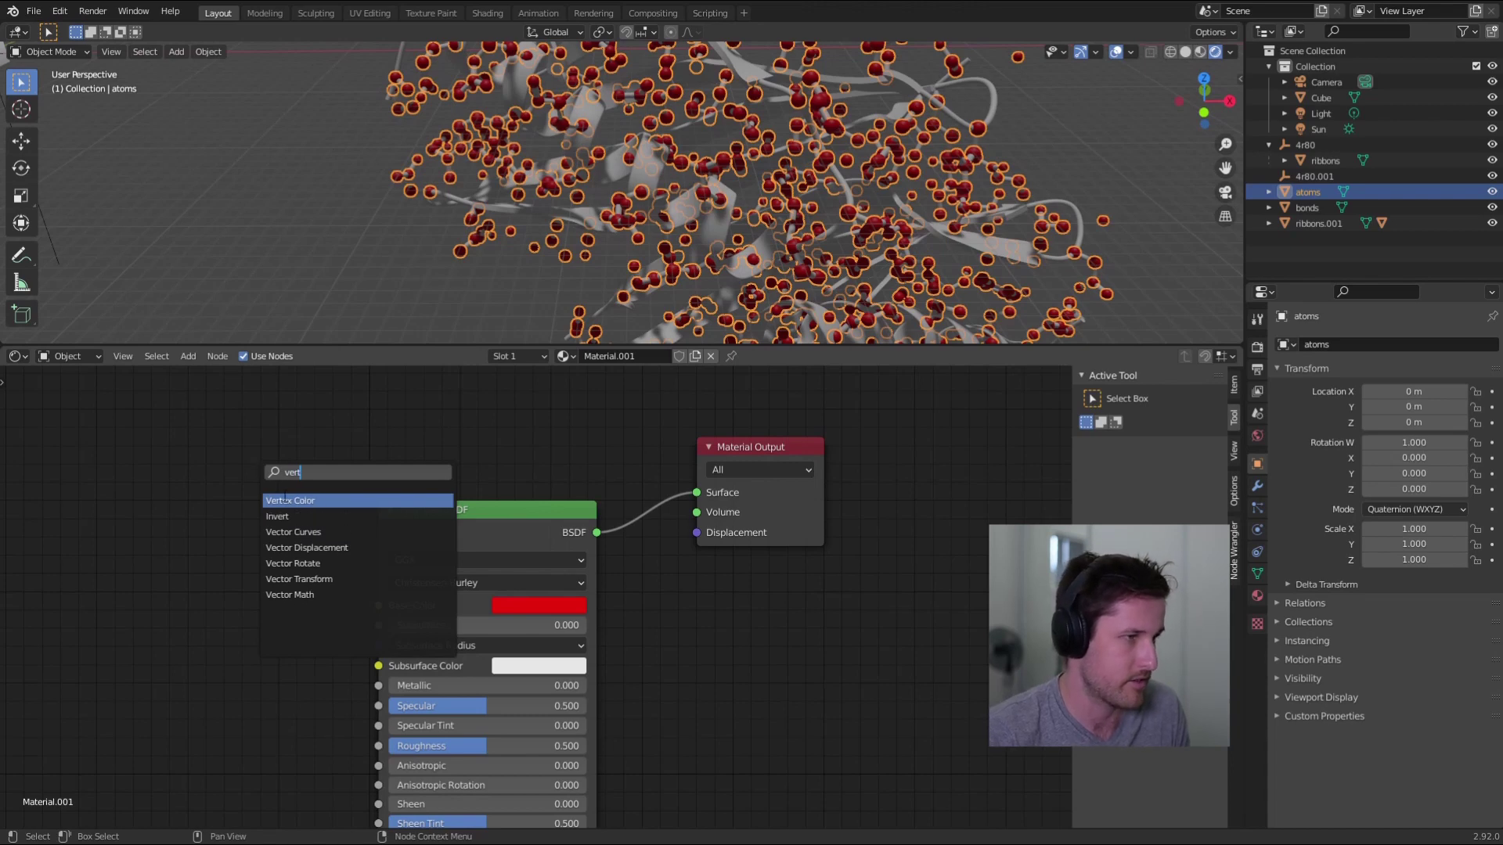
pyautogui.click(286, 499)
pyautogui.moveTo(253, 455); pyautogui.dragTo(254, 463)
pyautogui.moveTo(334, 597); pyautogui.dragTo(377, 611)
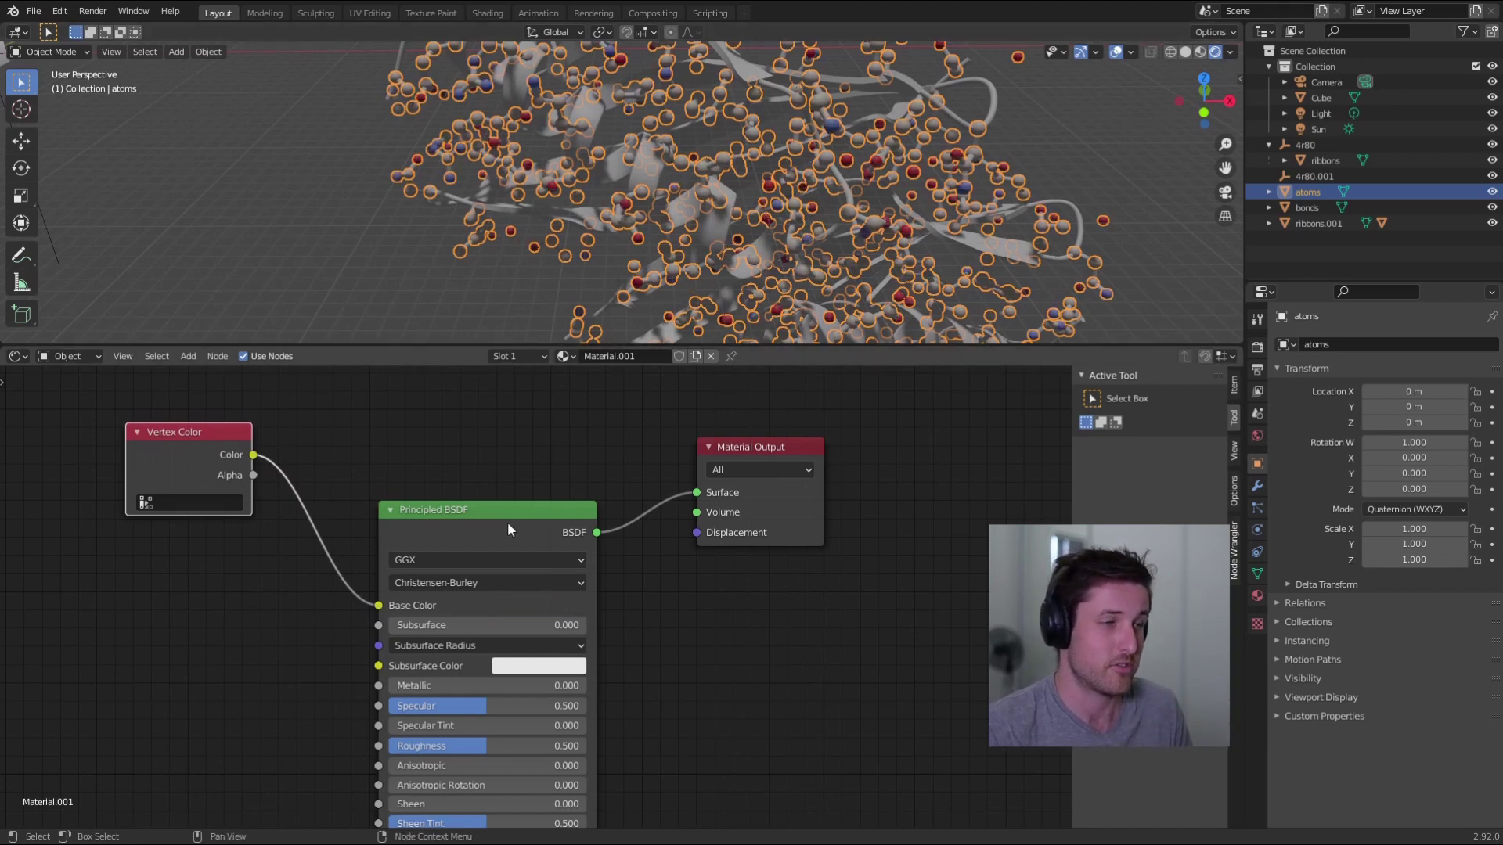
# Lay the nodes side by side, enlarge the 3D view, and deselect to check atom colours.
pyautogui.moveTo(508, 523); pyautogui.dragTo(562, 459)
pyautogui.moveTo(176, 432); pyautogui.dragTo(312, 466)
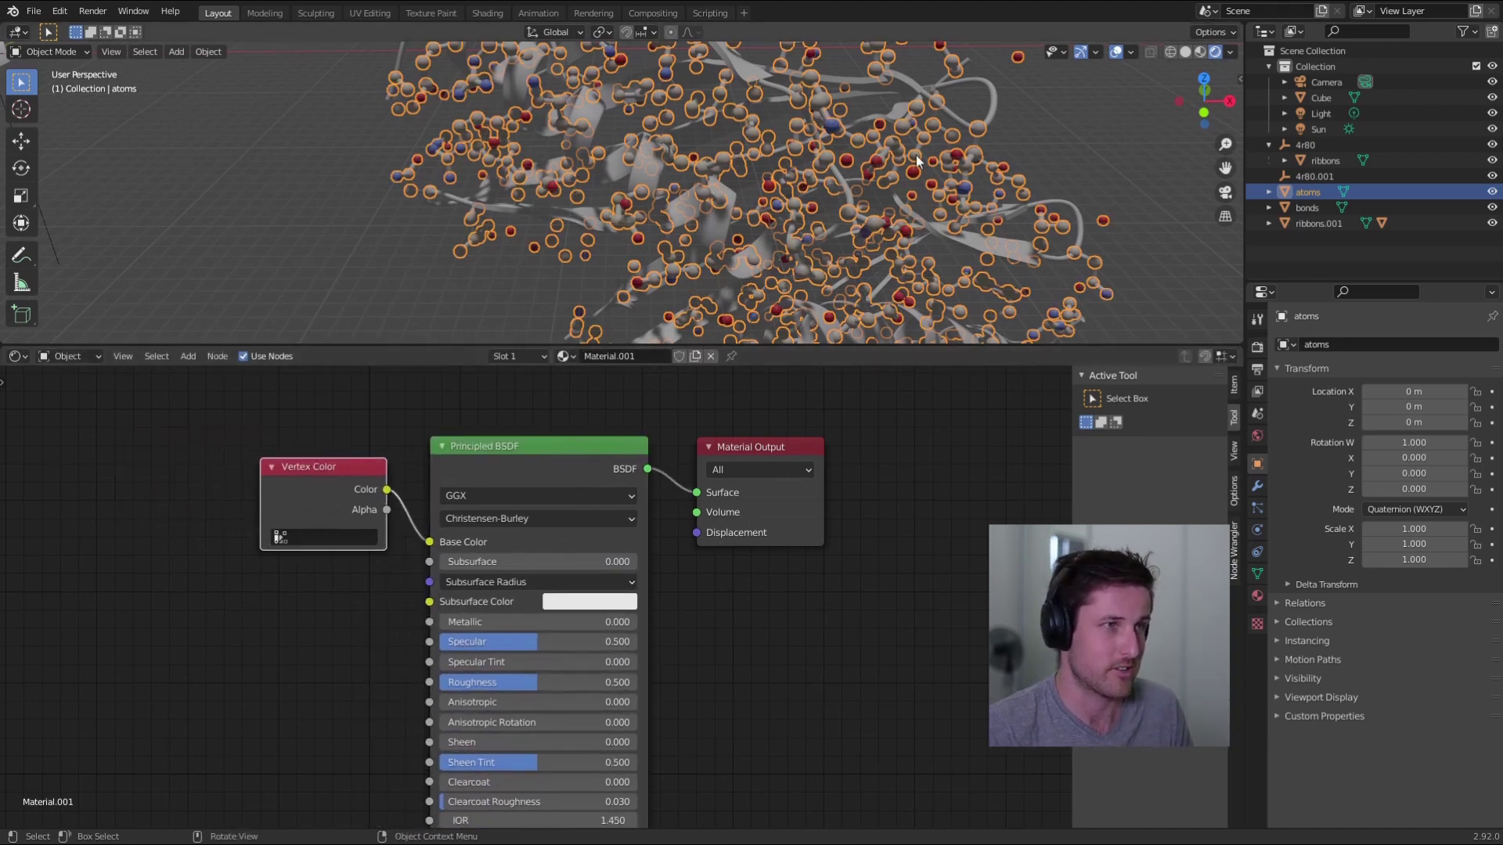
pyautogui.moveTo(891, 344); pyautogui.dragTo(892, 439)
pyautogui.moveTo(892, 424)
pyautogui.mouseDown(button='middle')
pyautogui.moveTo(688, 222)
pyautogui.moveTo(759, 194)
pyautogui.moveTo(468, 328)
pyautogui.mouseUp(button='middle')
pyautogui.hotkey('alt', 'a')
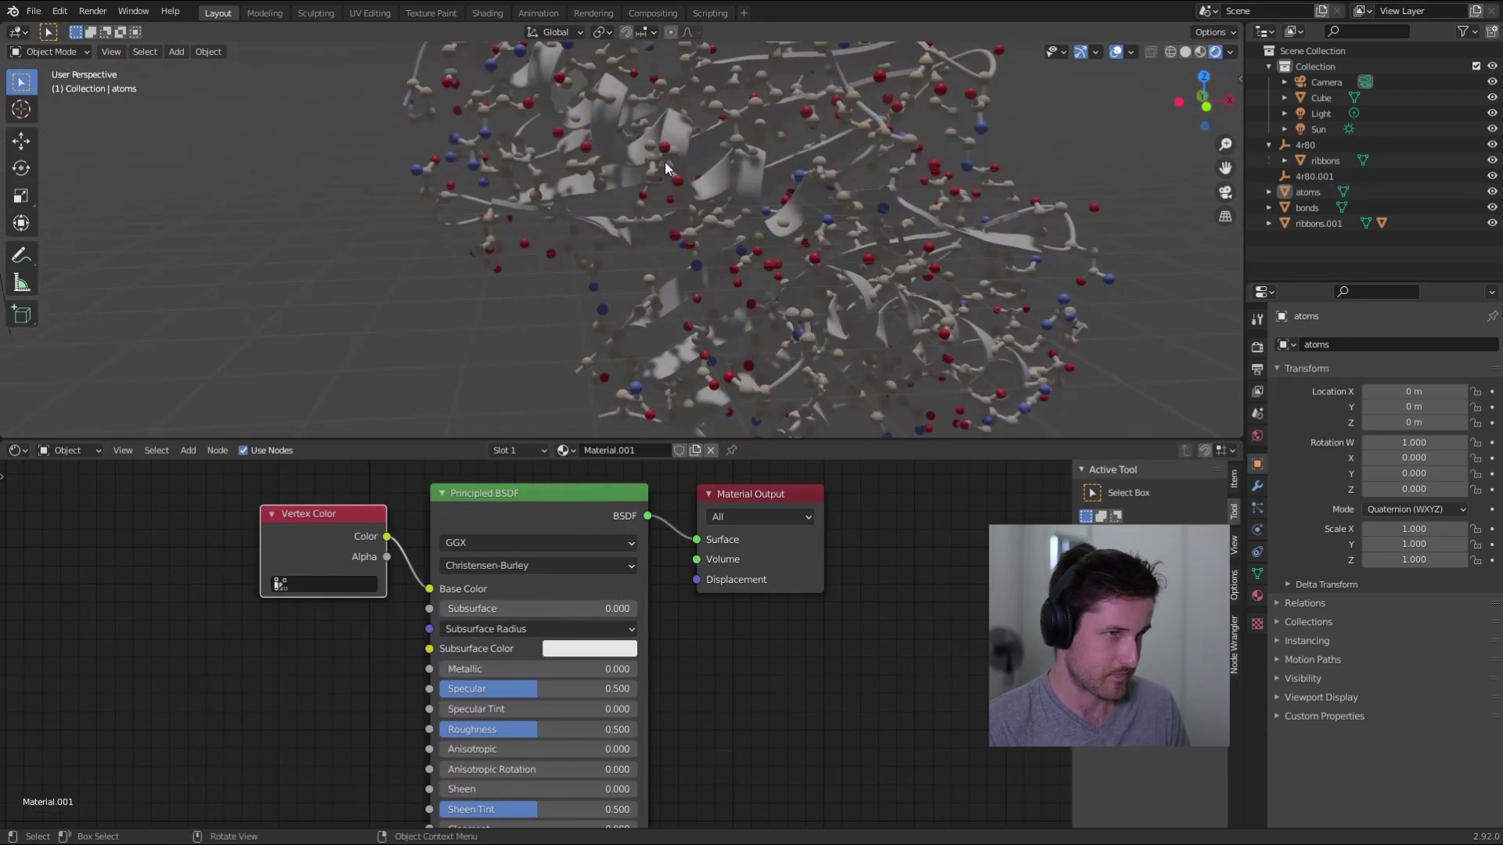
pyautogui.moveTo(720, 191); pyautogui.dragTo(696, 156, button='middle')
pyautogui.scroll(6, 837, 169)
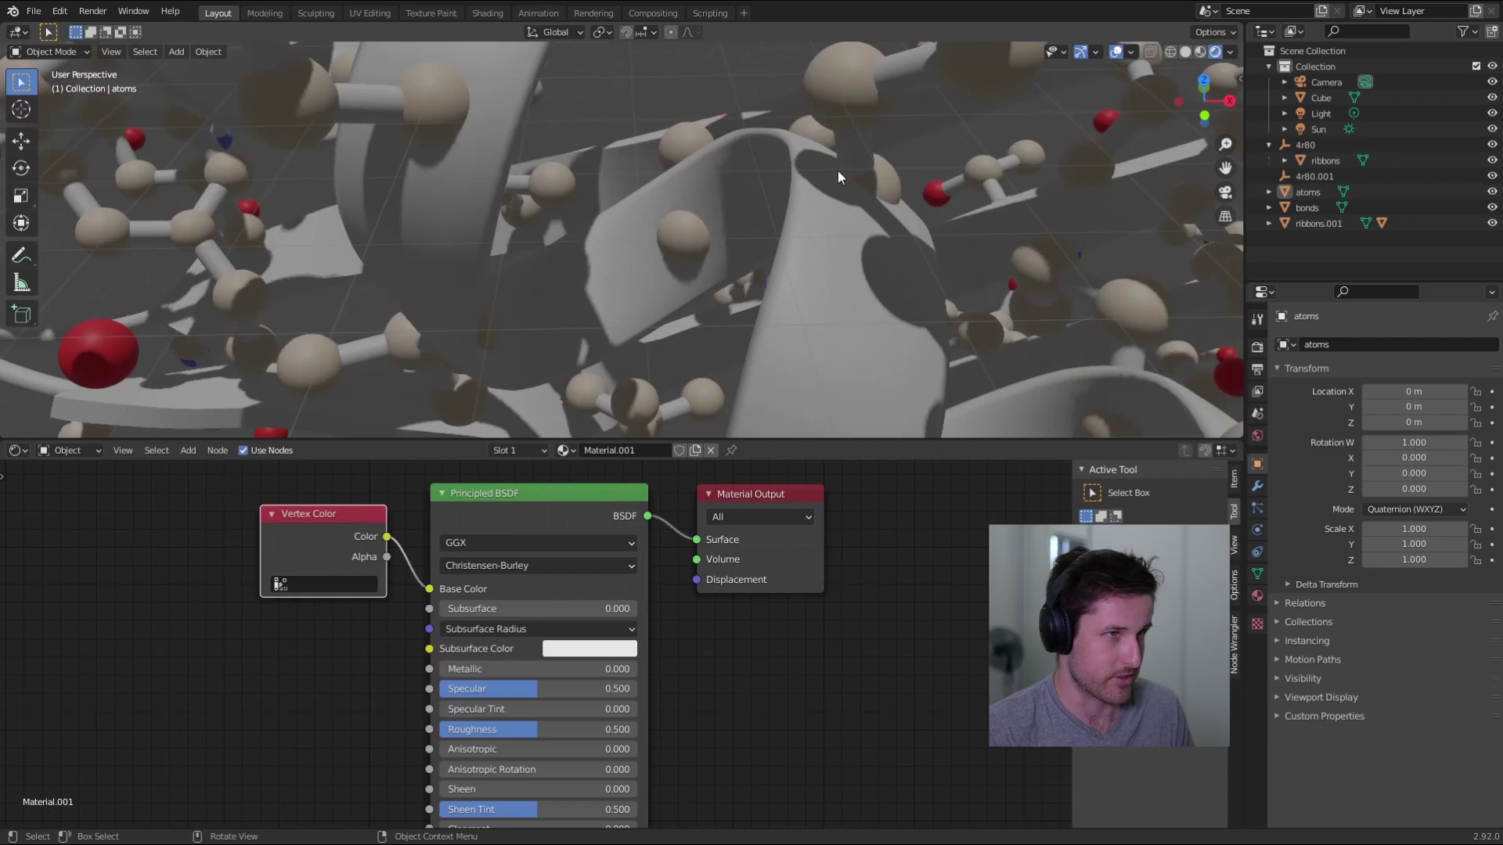
pyautogui.click(853, 107)
pyautogui.scroll(-6, 677, 198)
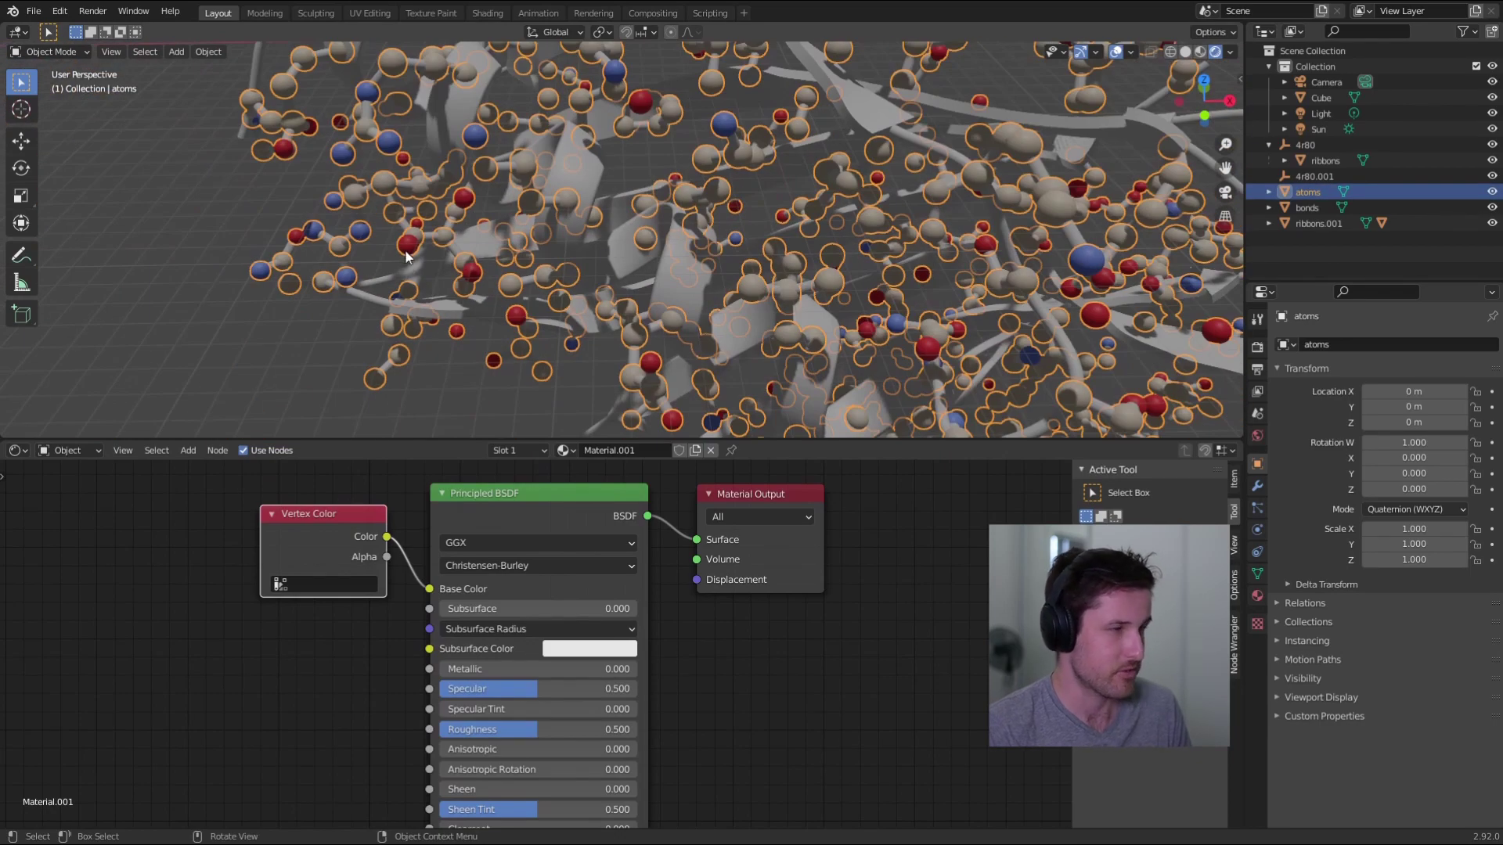
pyautogui.scroll(-4, 389, 147)
pyautogui.scroll(-3, 620, 217)
# View the molecule from a new angle with atoms deselected, then reposition the Vertex Color node.
pyautogui.moveTo(620, 216)
pyautogui.mouseDown(button='middle')
pyautogui.moveTo(708, 185)
pyautogui.moveTo(540, 145)
pyautogui.mouseUp(button='middle')
pyautogui.click(523, 260)
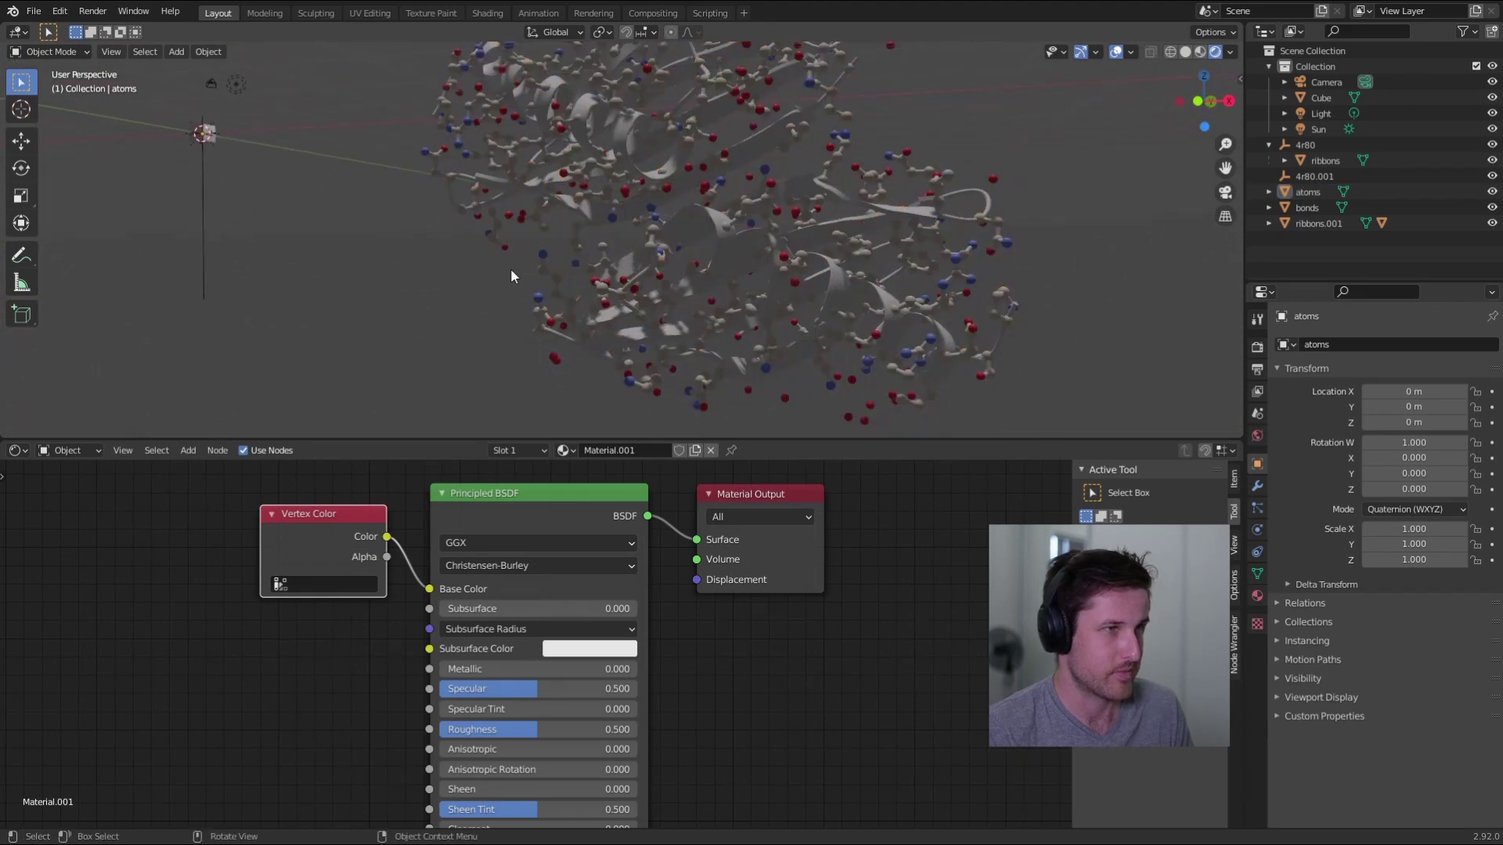
pyautogui.scroll(3, 577, 288)
pyautogui.moveTo(576, 288); pyautogui.dragTo(581, 290, button='middle')
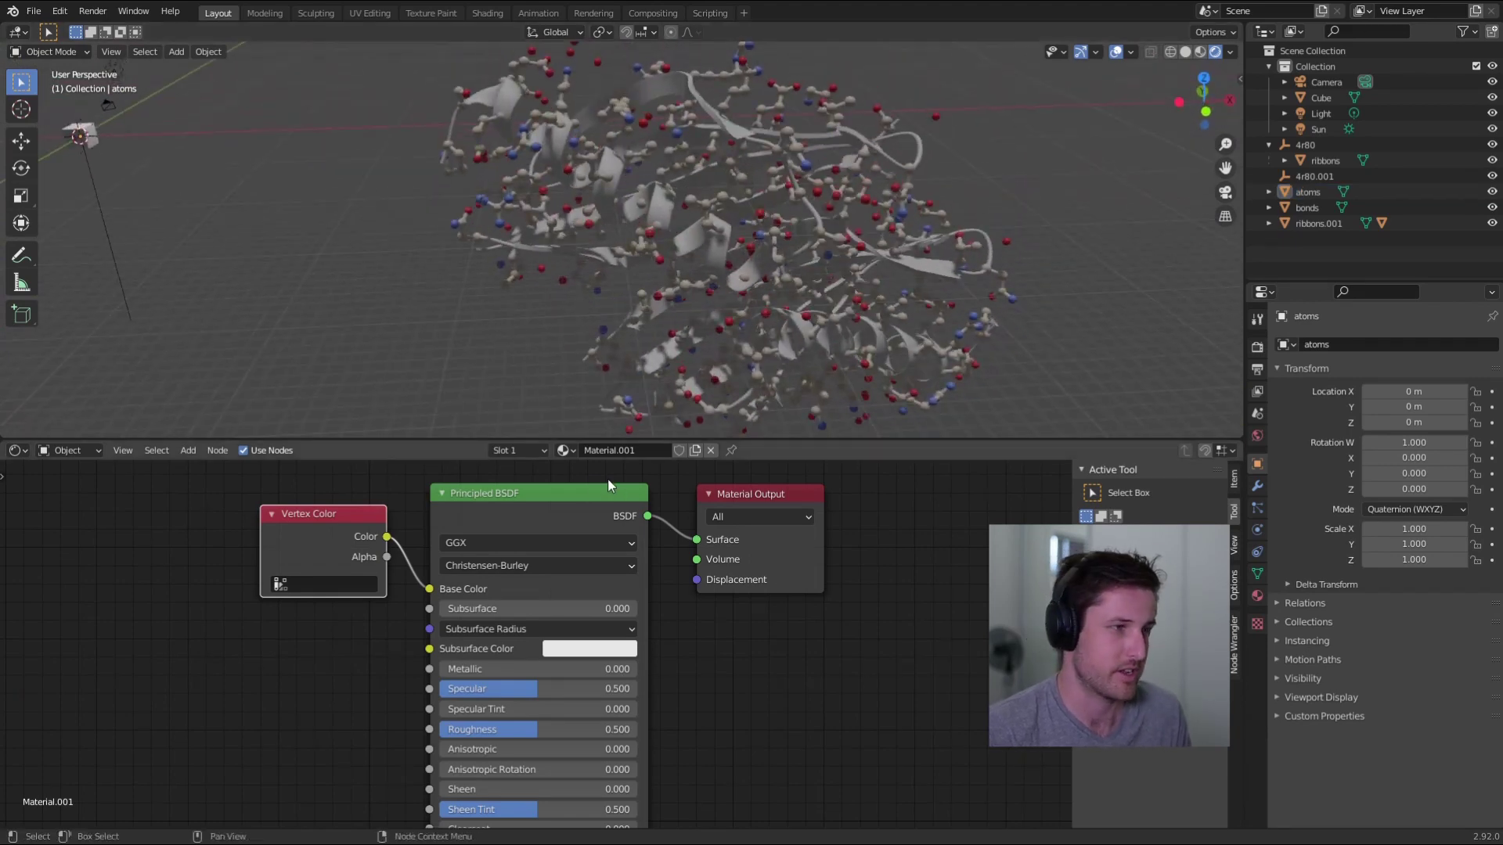
pyautogui.moveTo(531, 511); pyautogui.dragTo(552, 515)
pyautogui.moveTo(328, 529); pyautogui.dragTo(344, 514)
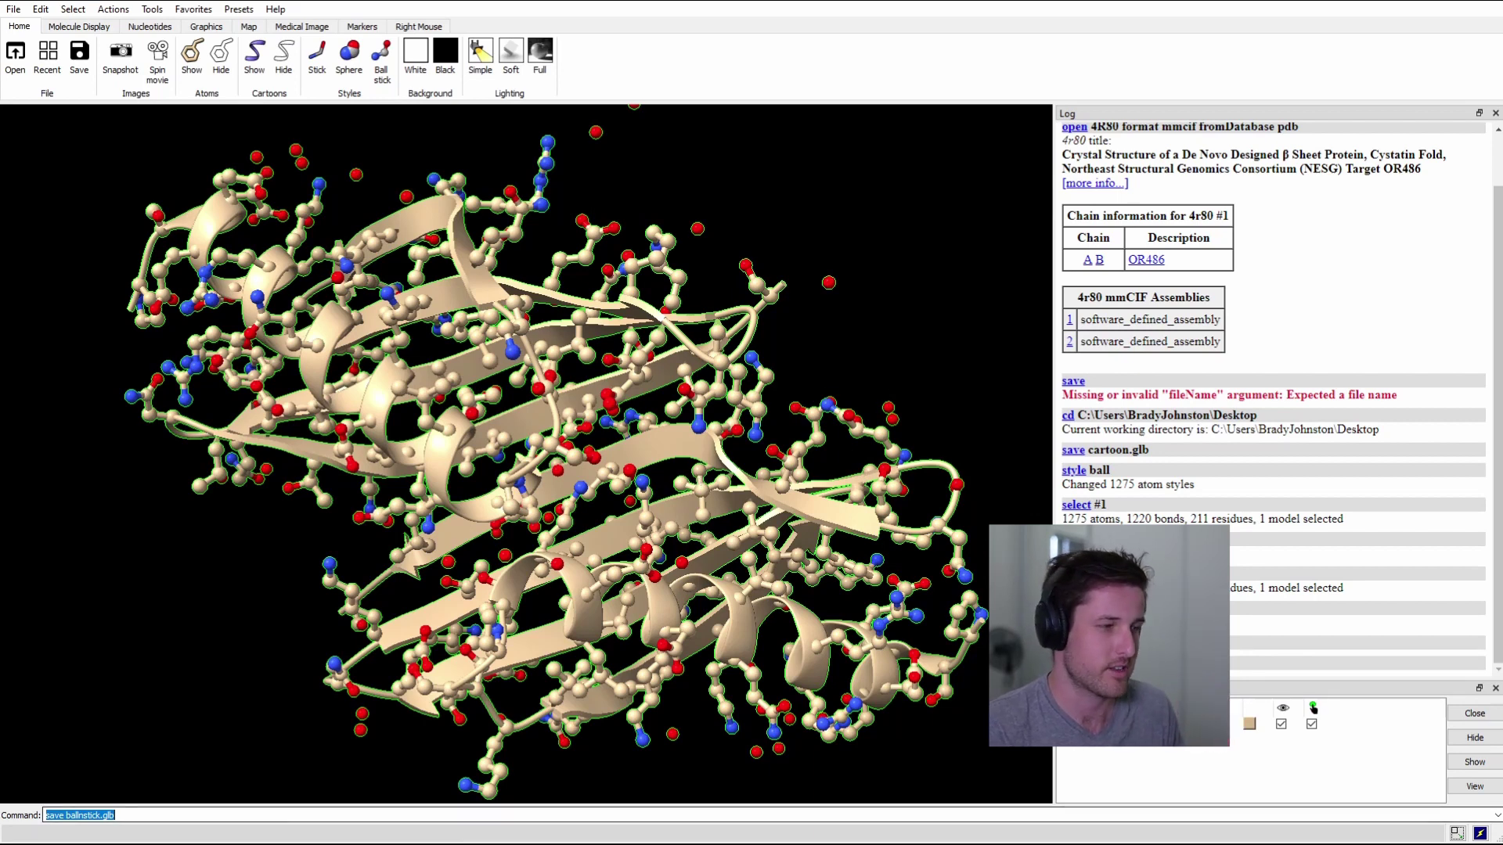
# Rerun the ChimeraX save, shrink the node editor, select the atoms, and enter Edit Mode.
pyautogui.press('Return')
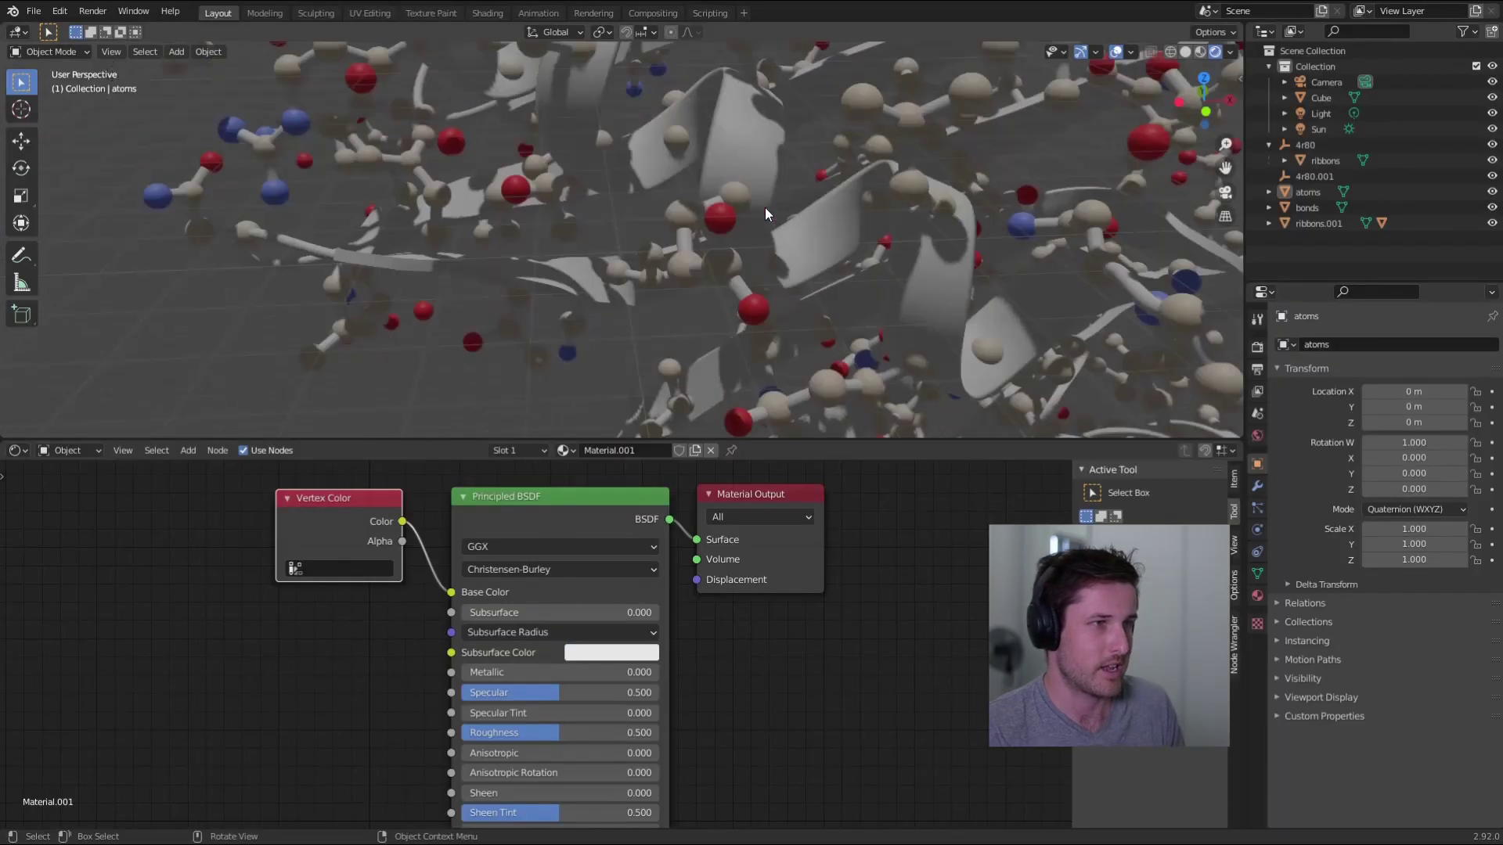
pyautogui.moveTo(901, 440); pyautogui.dragTo(900, 763)
pyautogui.scroll(4, 692, 360)
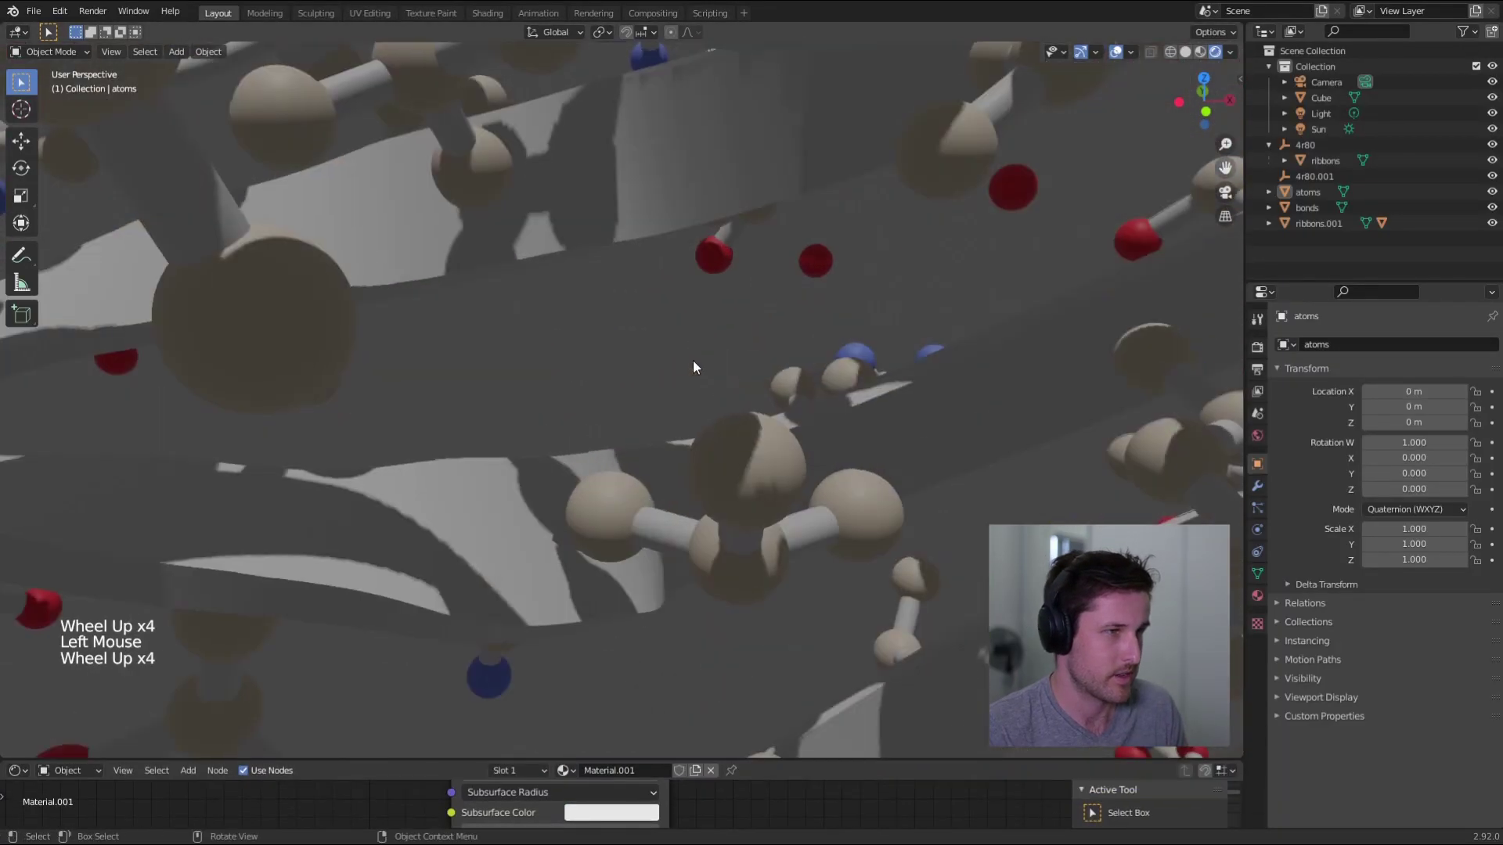
pyautogui.keyDown('shift'); pyautogui.moveTo(692, 361); pyautogui.dragTo(515, 376, button='middle'); pyautogui.keyUp('shift')
pyautogui.scroll(-2, 514, 353)
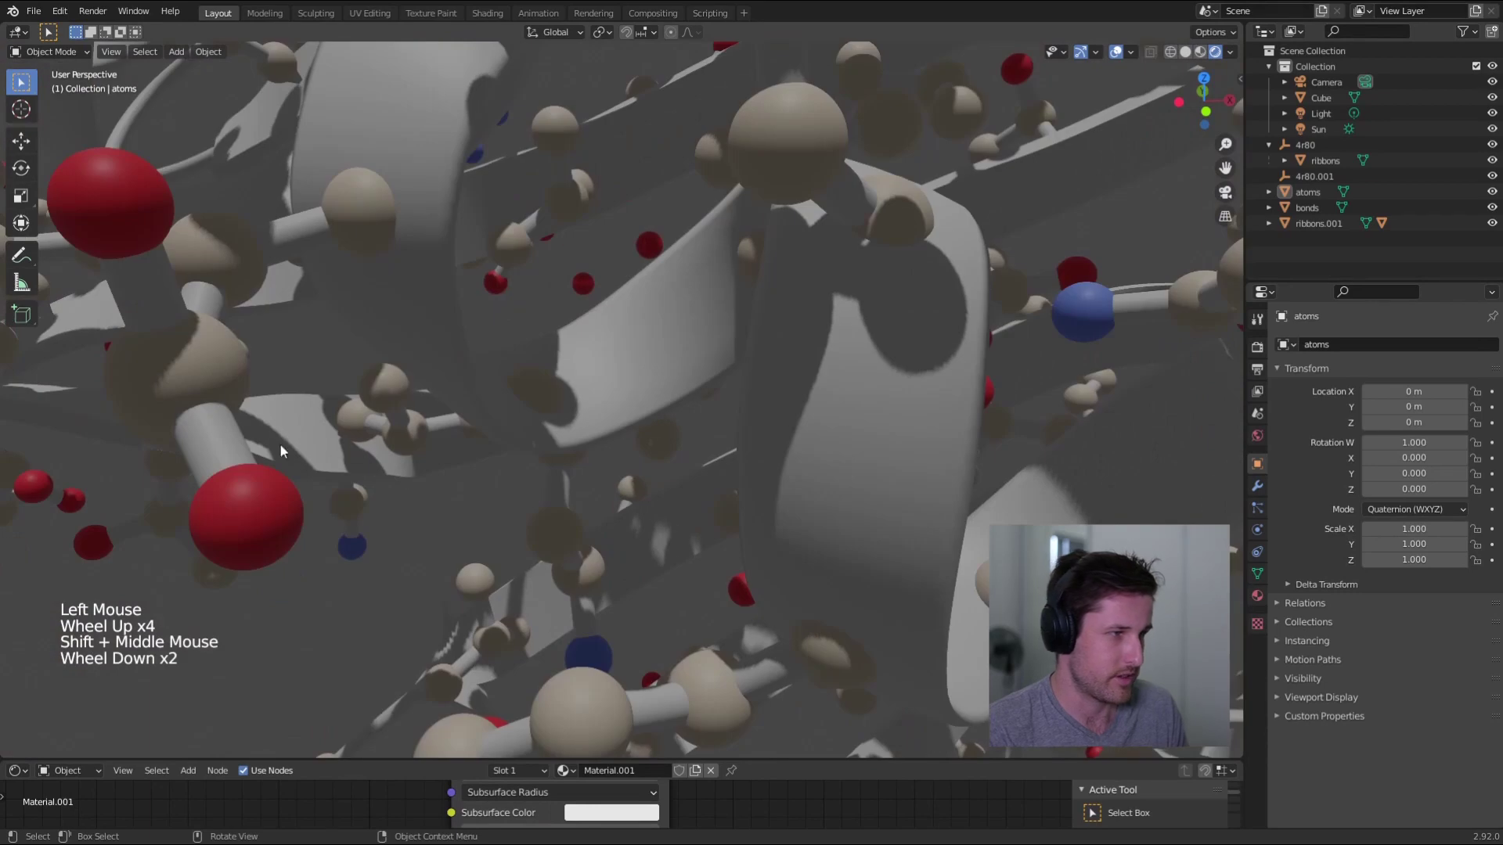
pyautogui.click(253, 494)
pyautogui.keyDown('shift'); pyautogui.moveTo(252, 494); pyautogui.dragTo(500, 481, button='middle'); pyautogui.keyUp('shift')
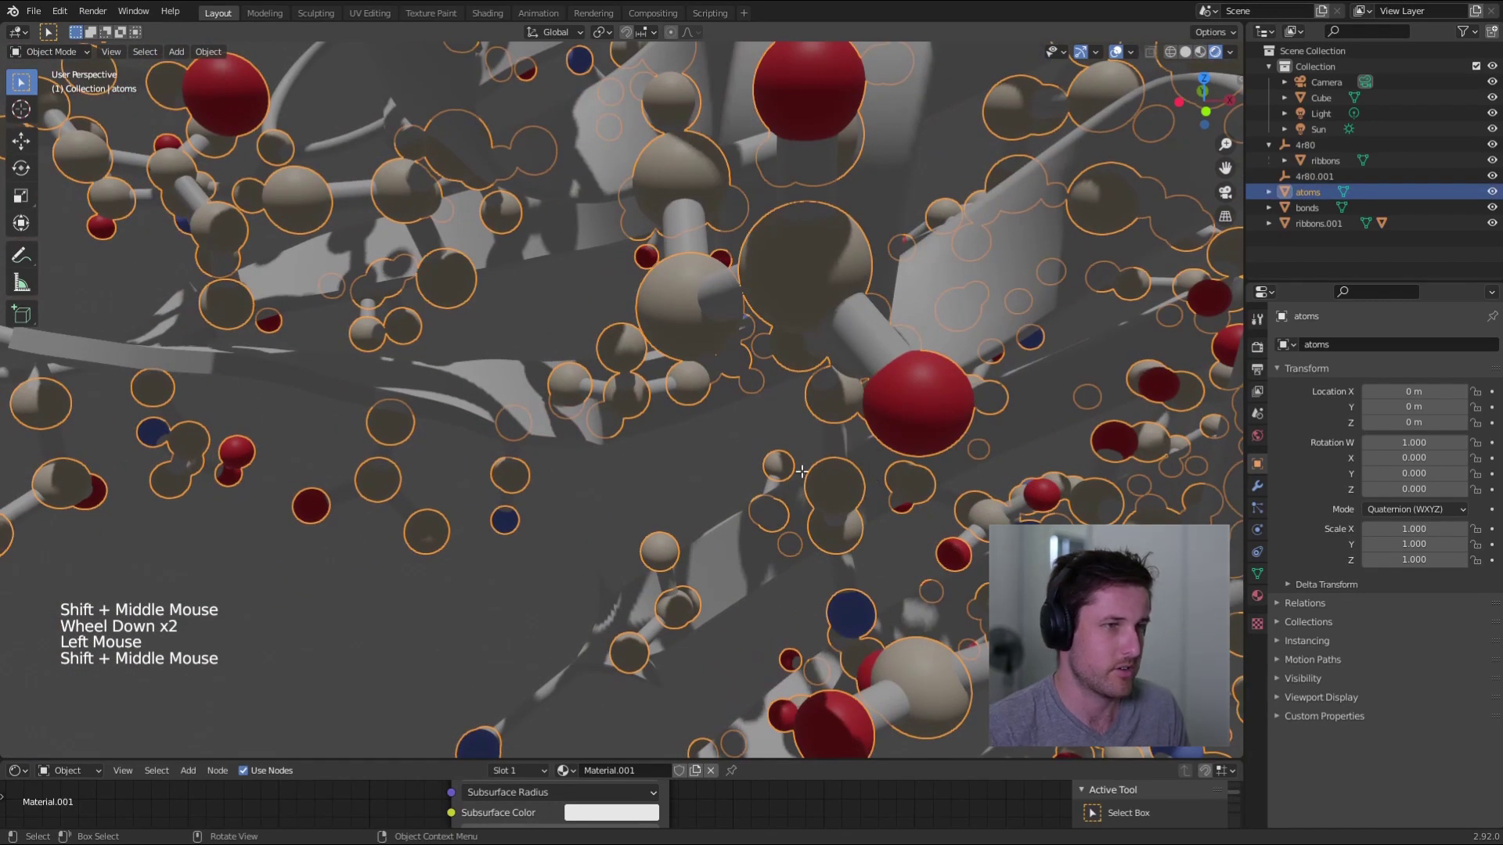
pyautogui.press('Tab')
# Zoom onto one red atom sphere and box-select just one vertex on its surface.
pyautogui.moveTo(802, 471); pyautogui.dragTo(752, 458, button='middle')
pyautogui.keyDown('shift'); pyautogui.moveTo(752, 458); pyautogui.dragTo(691, 447, button='middle'); pyautogui.keyUp('shift')
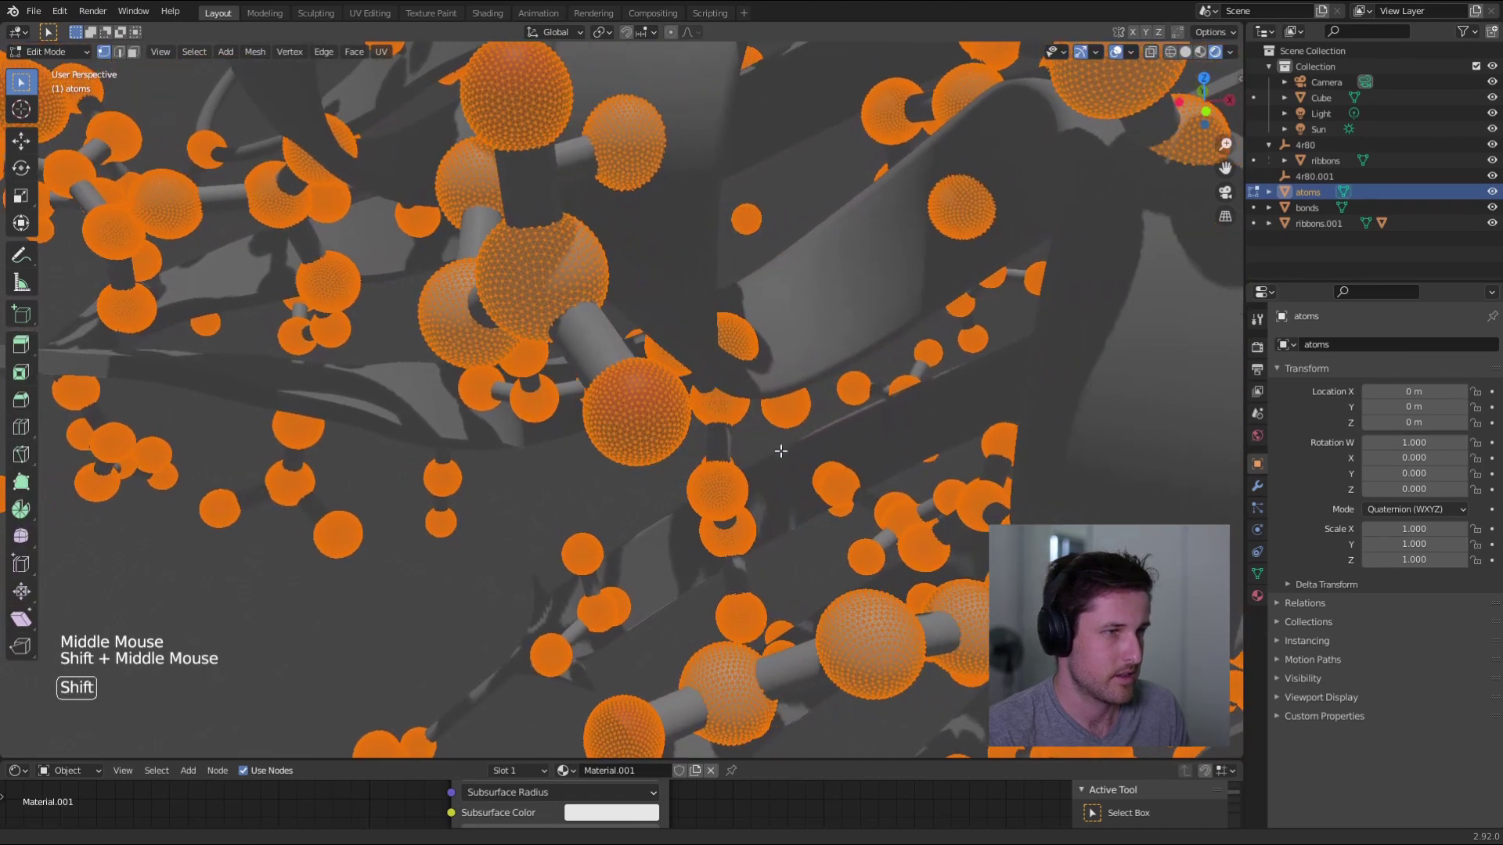
pyautogui.scroll(3, 691, 447)
pyautogui.moveTo(660, 399); pyautogui.dragTo(694, 440)
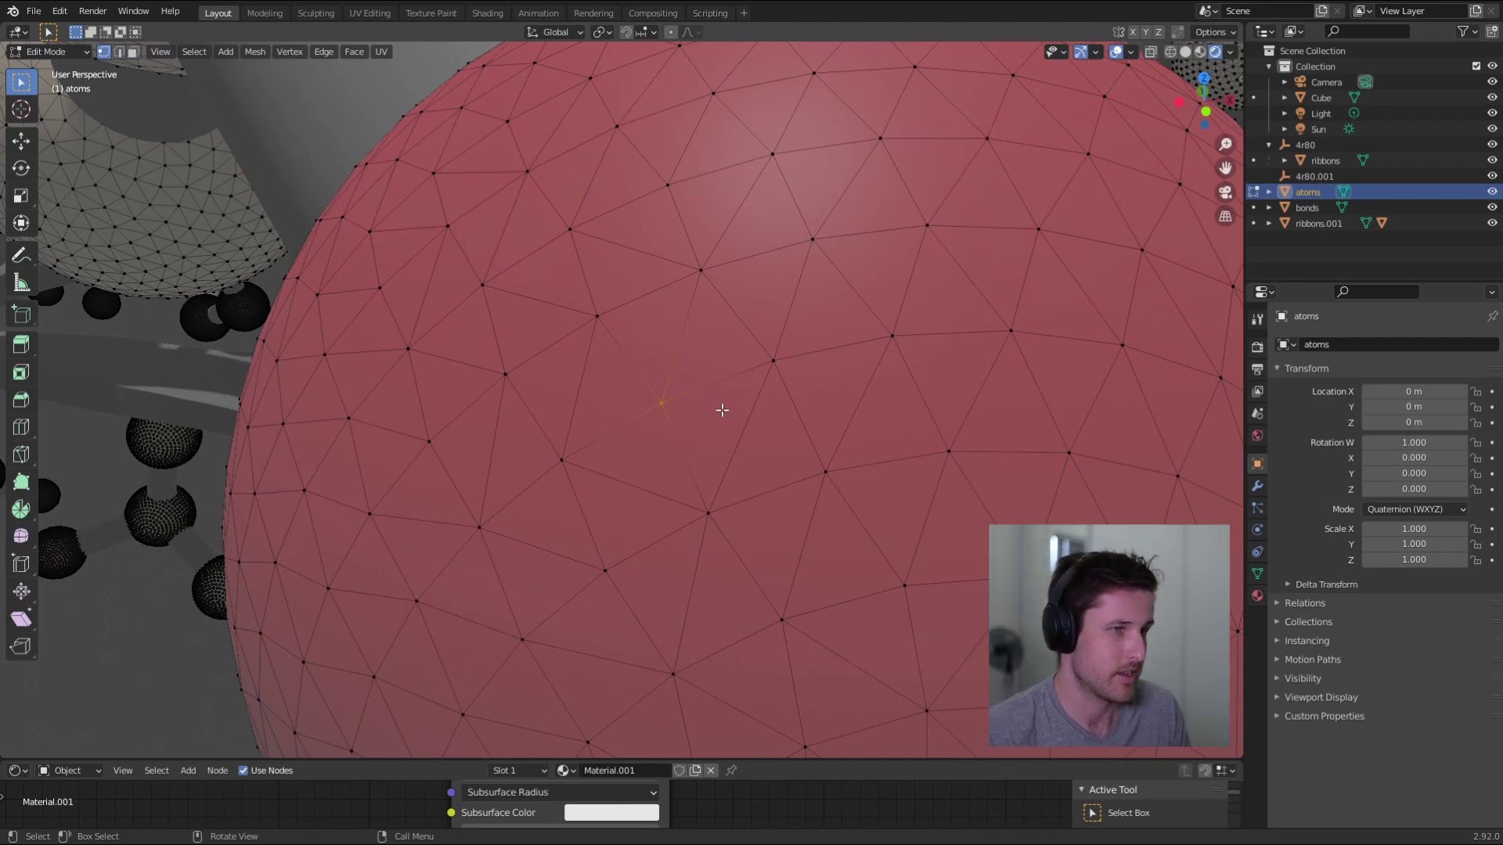
pyautogui.moveTo(645, 391); pyautogui.dragTo(699, 431)
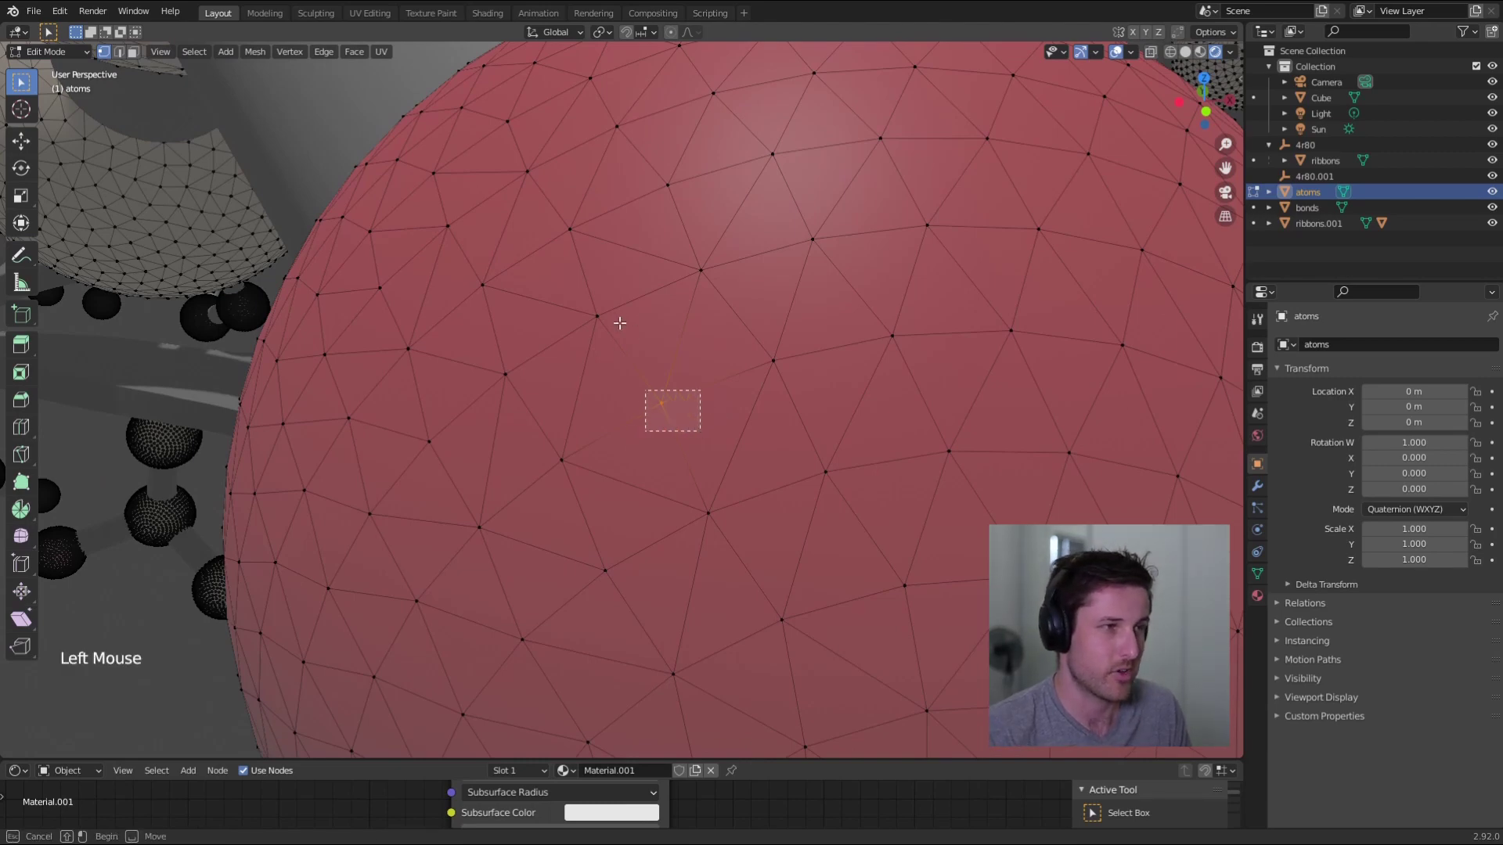
pyautogui.moveTo(576, 297); pyautogui.dragTo(637, 321)
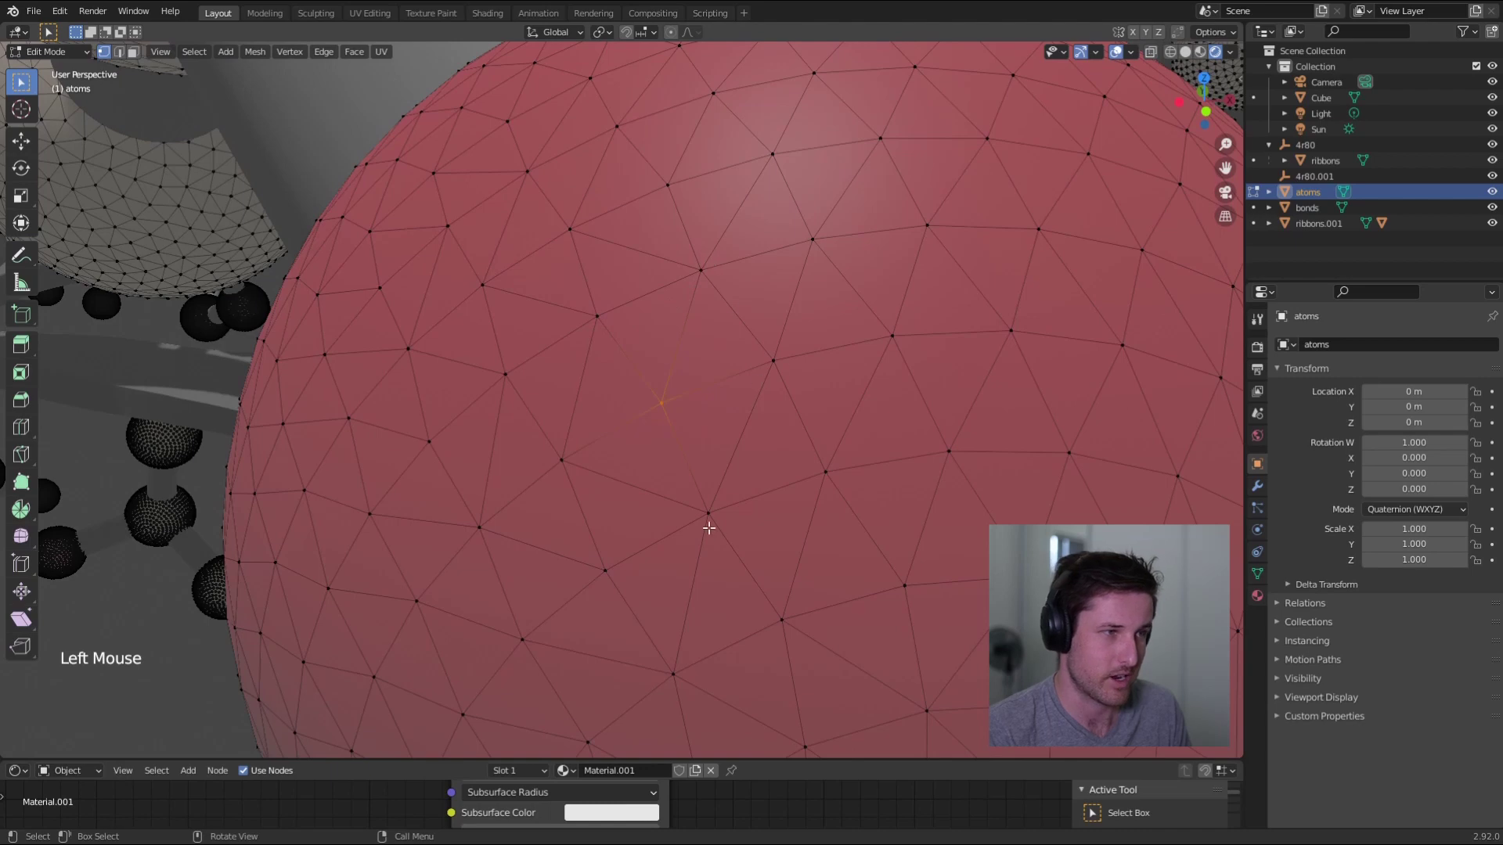
pyautogui.click(79, 52)
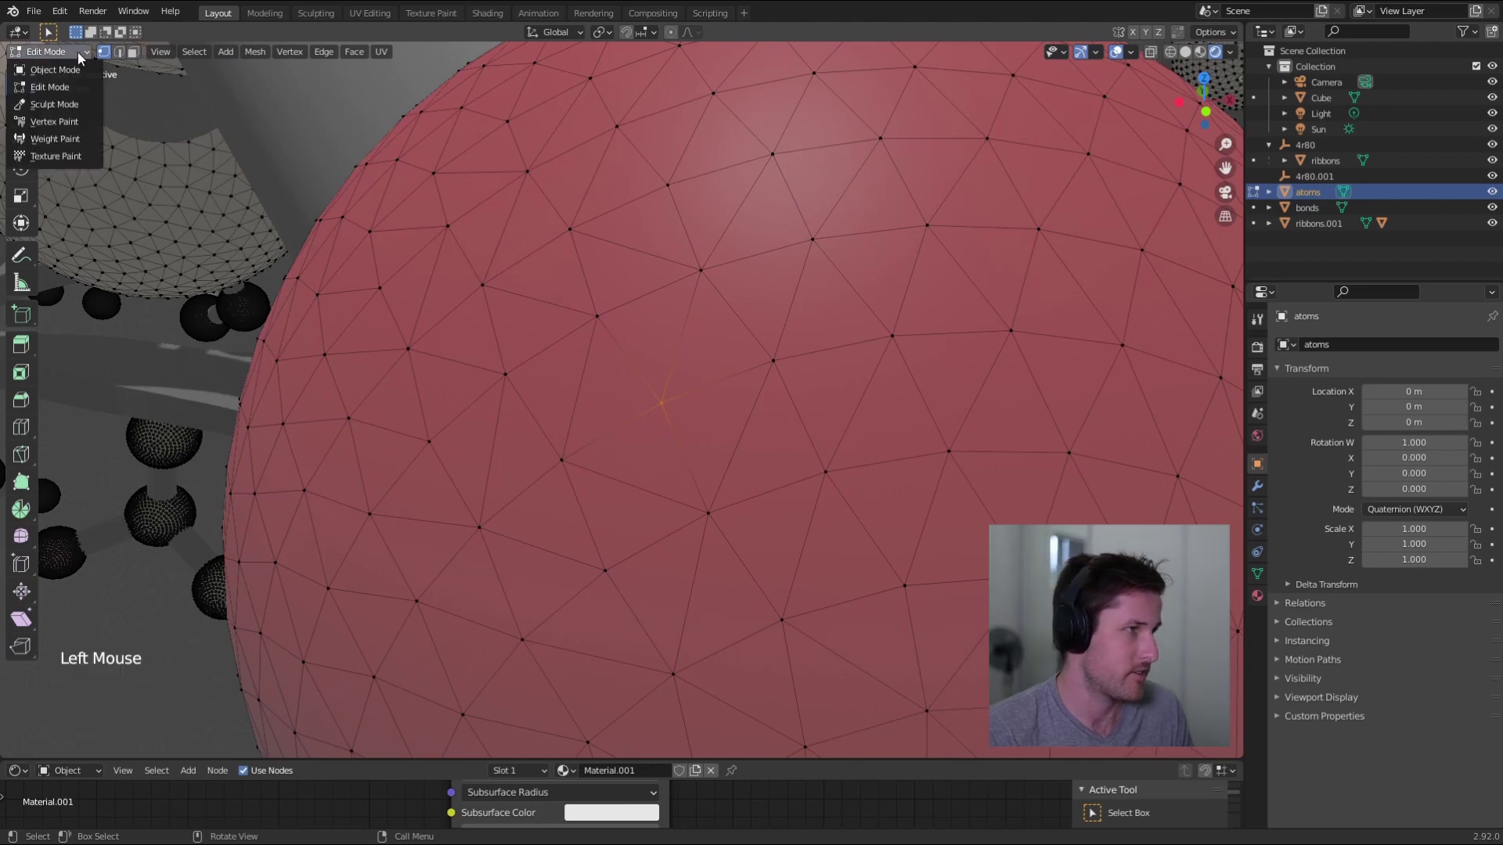
# In Vertex Paint mode with a green brush, paint two green strokes on the red sphere.
pyautogui.click(69, 124)
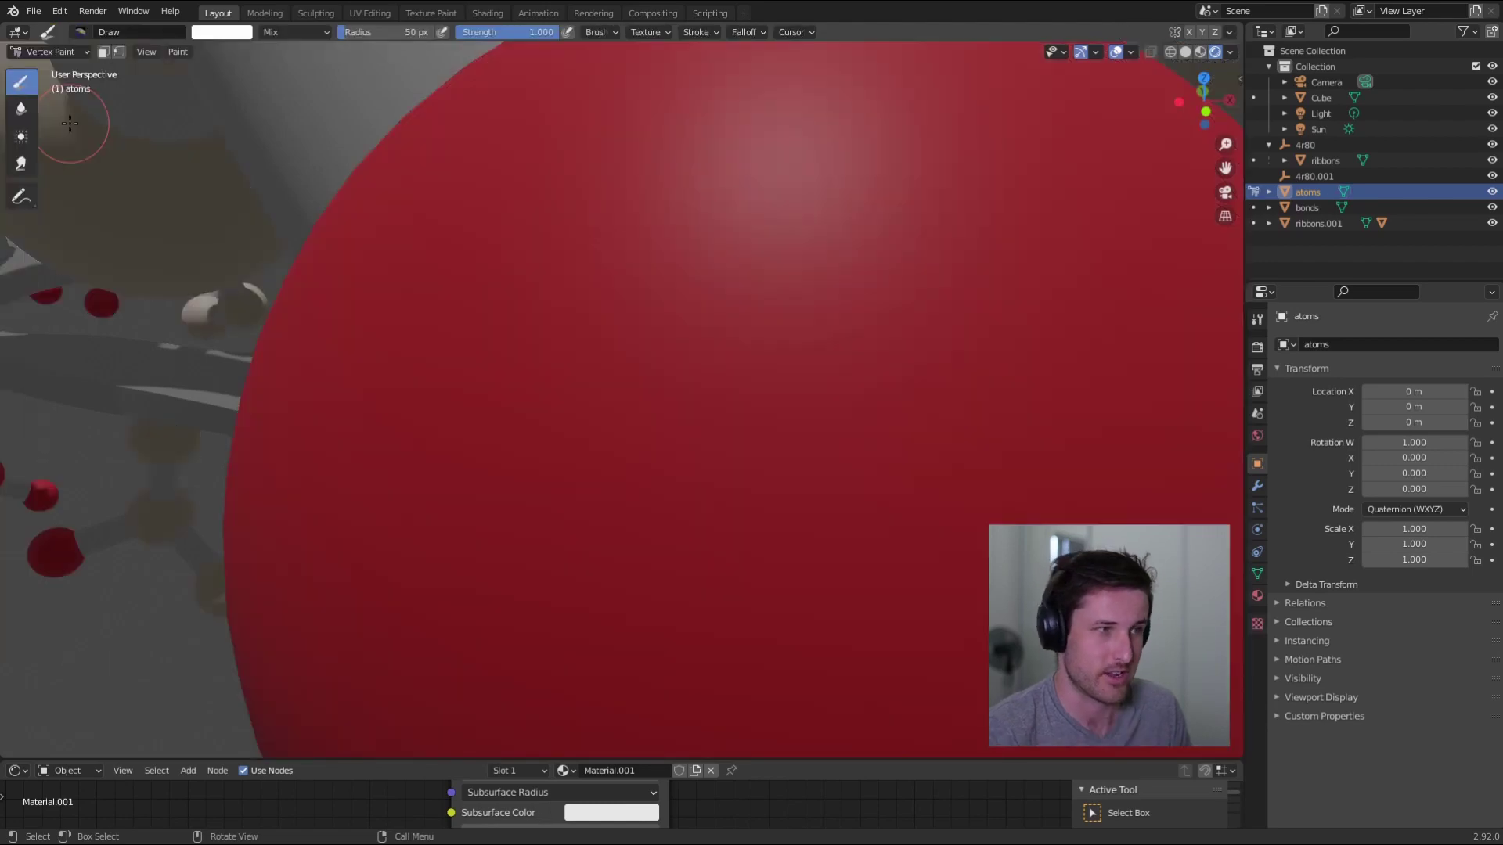
pyautogui.click(243, 36)
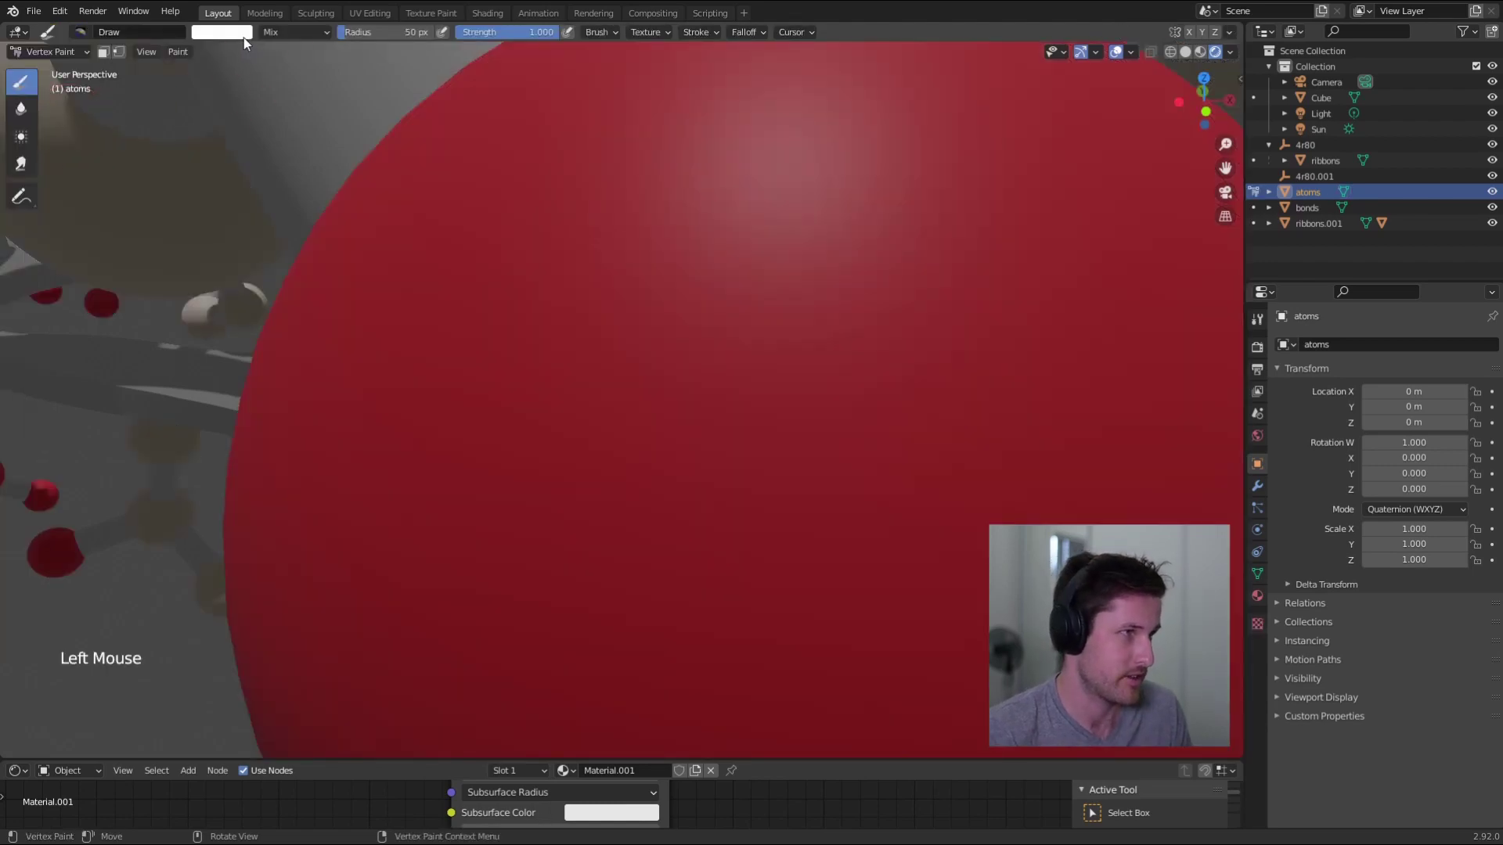
pyautogui.click(248, 79)
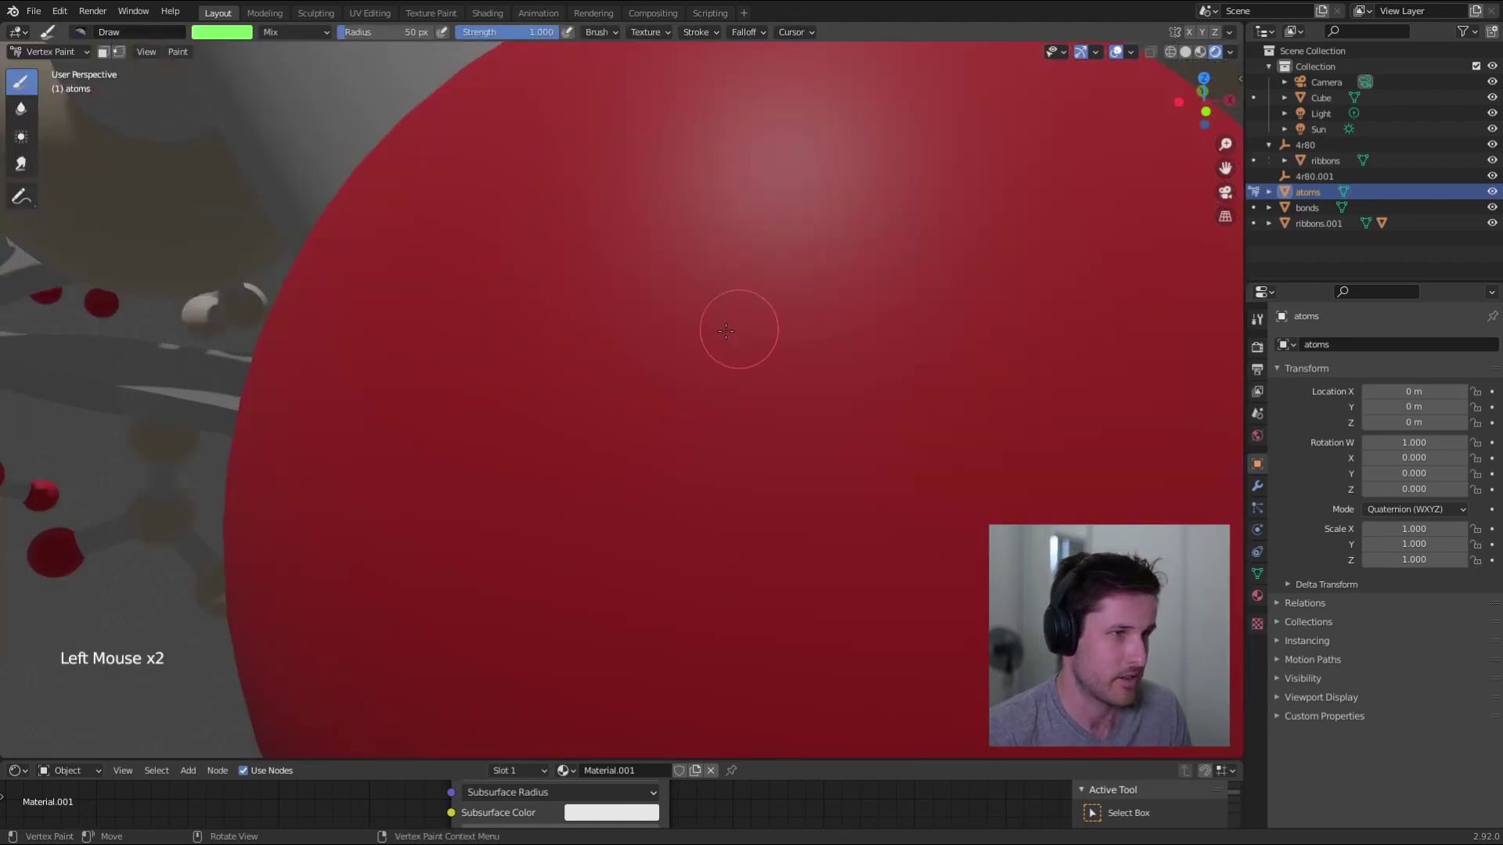
pyautogui.moveTo(739, 329); pyautogui.dragTo(787, 376)
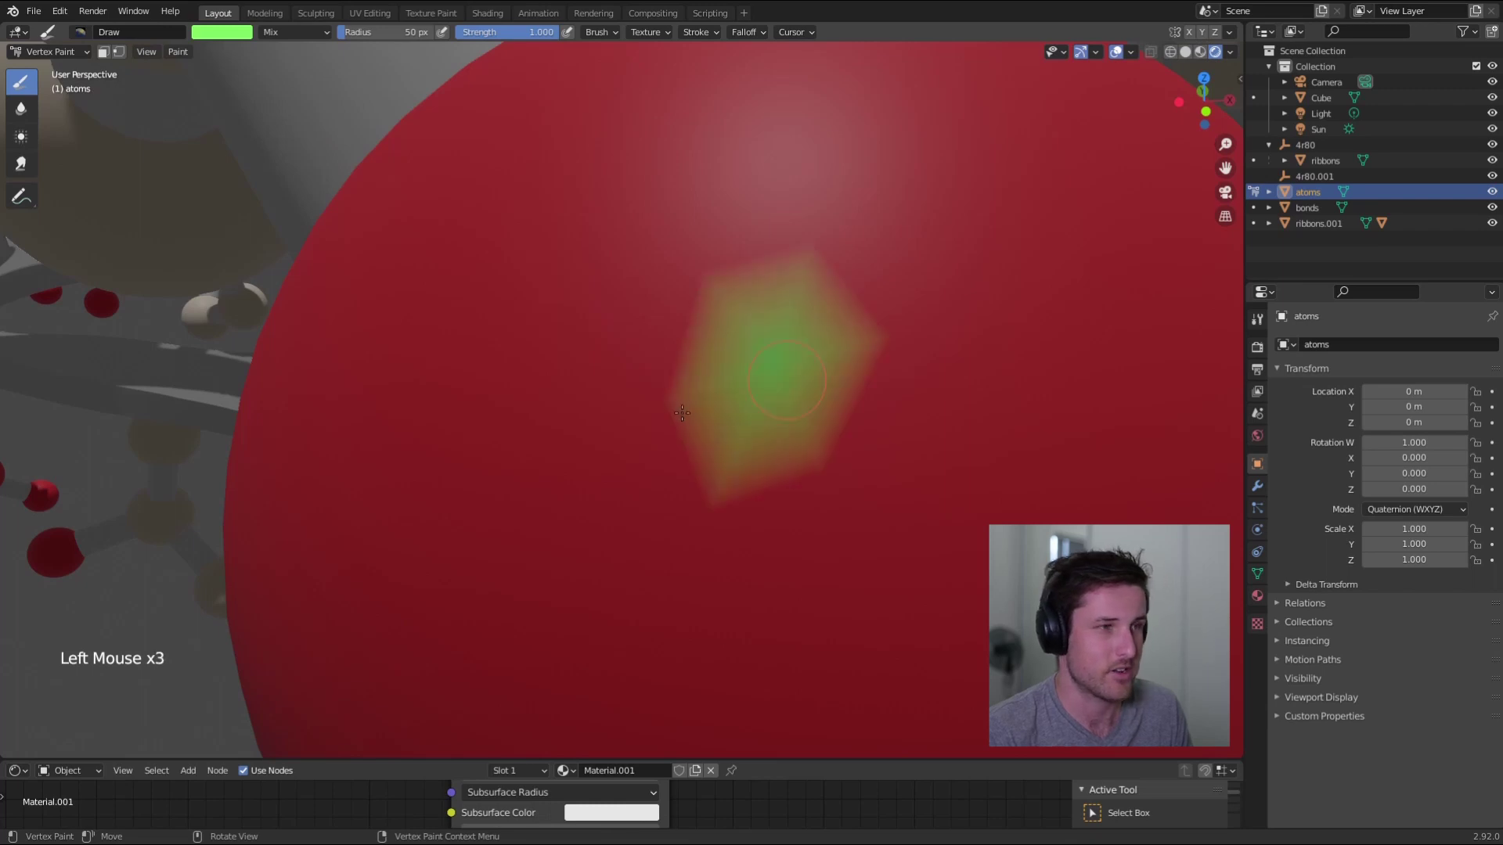
pyautogui.moveTo(689, 419); pyautogui.dragTo(647, 400)
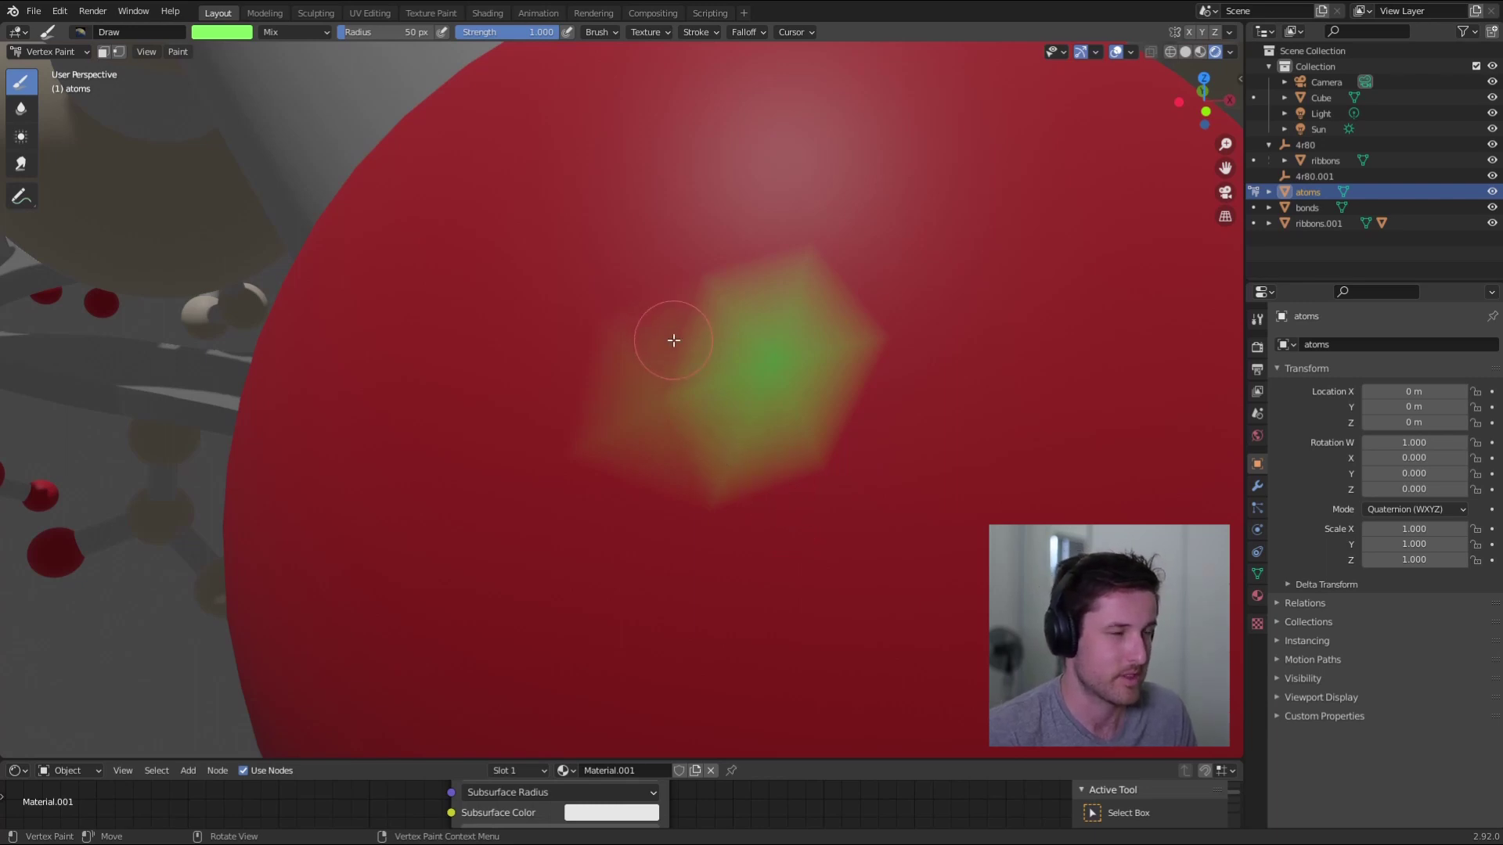
# Return to Vertex Paint, enlarge the node editor, nudge Principled BSDF, and set Solid shading.
pyautogui.press('Tab')
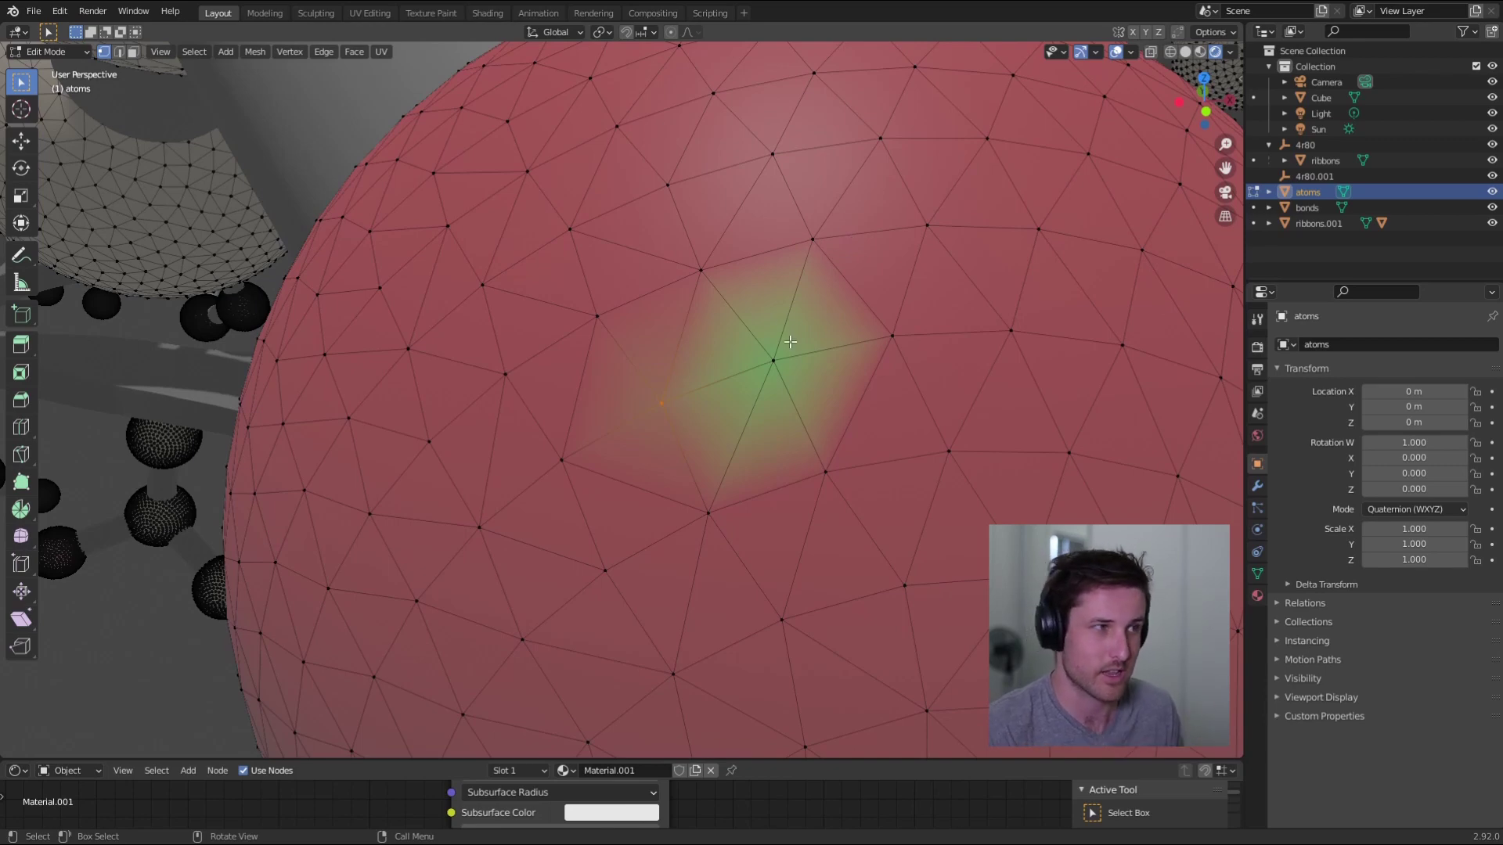
pyautogui.scroll(-4, 791, 342)
pyautogui.scroll(-1, 708, 390)
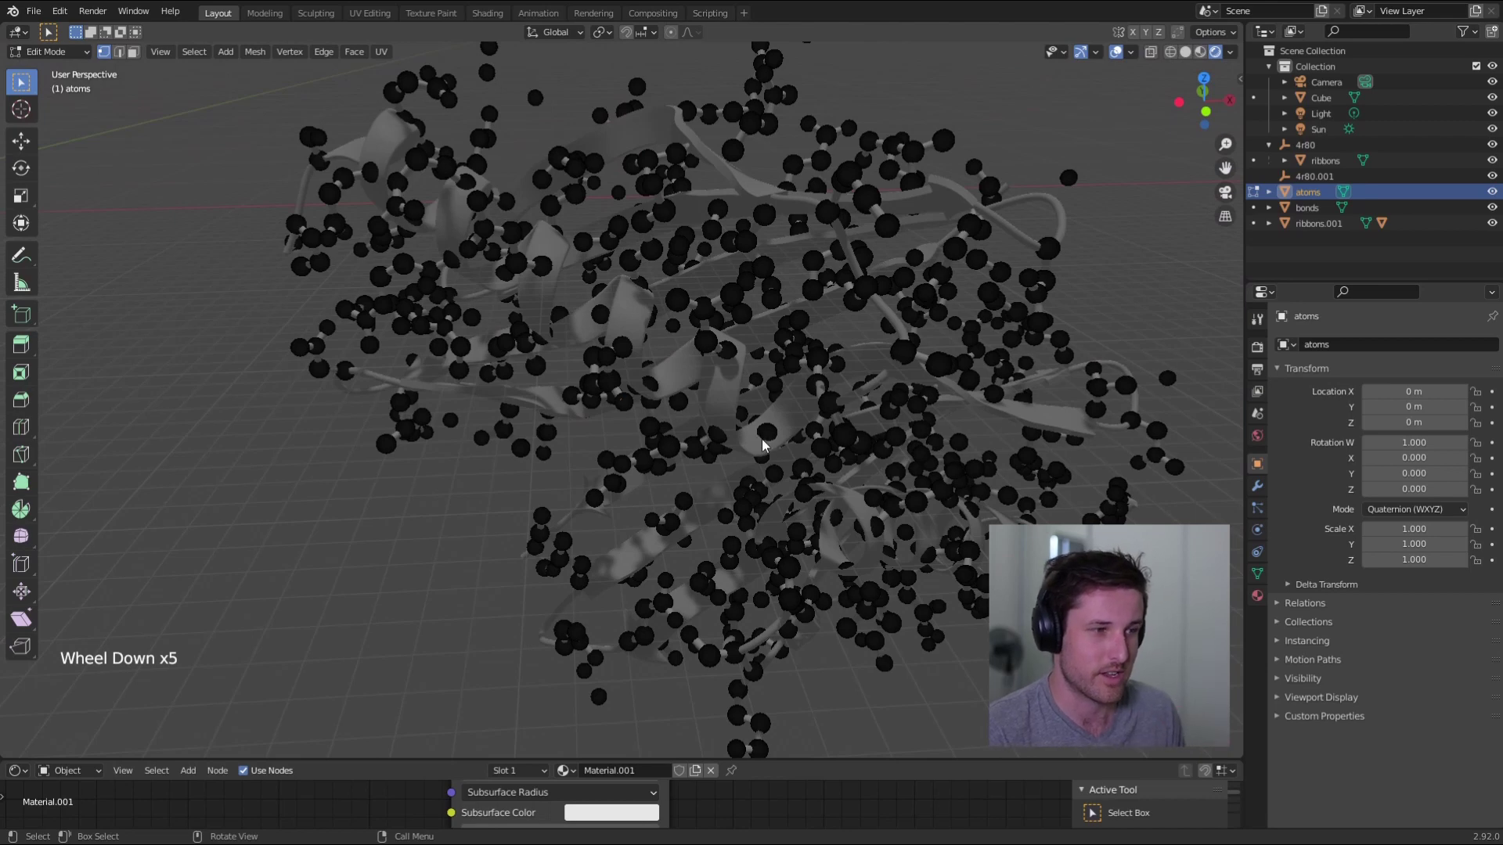
pyautogui.press('Tab')
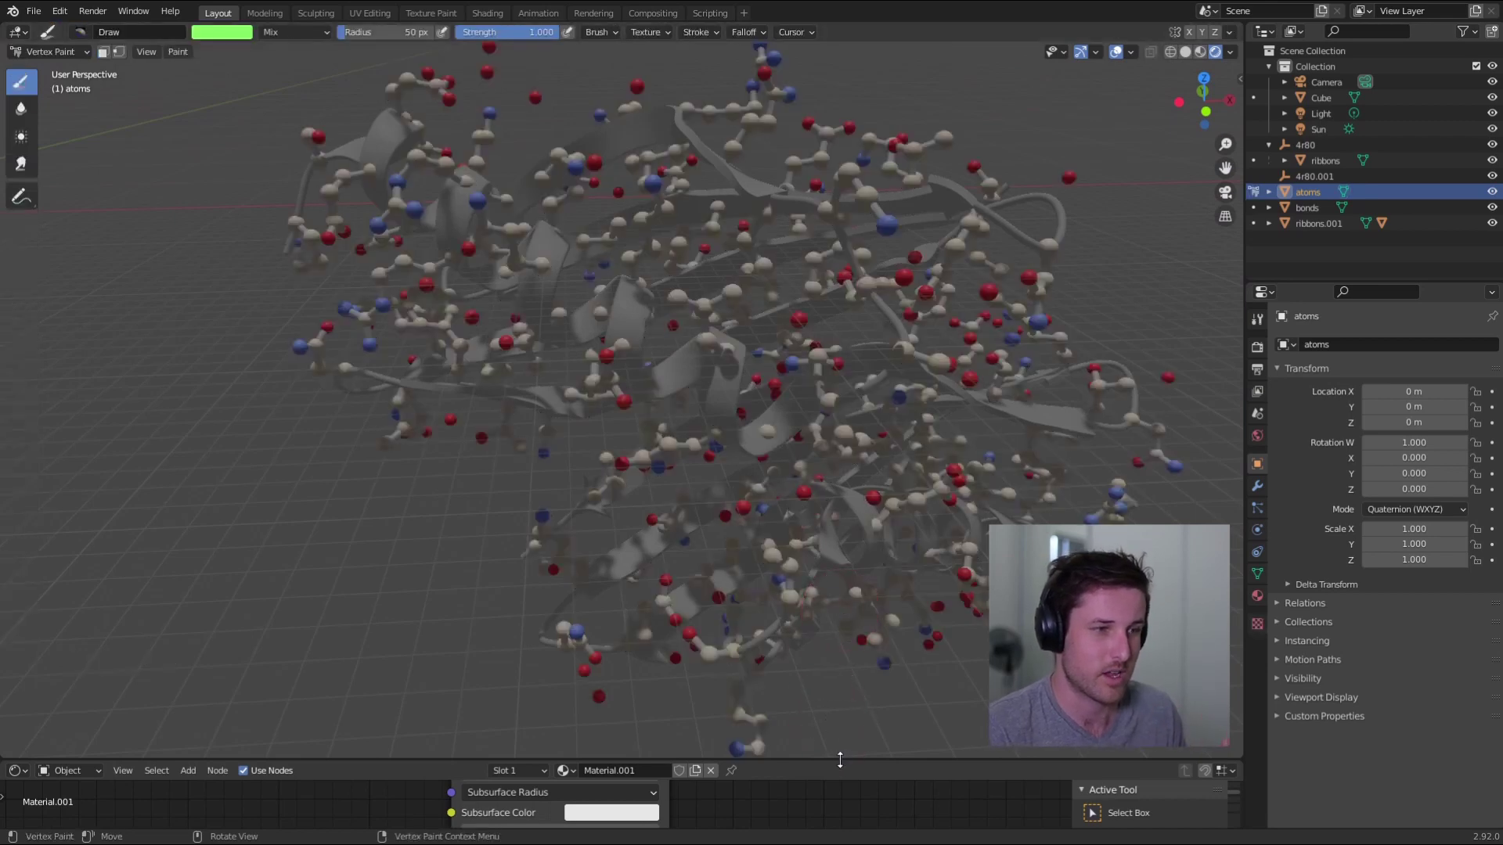
pyautogui.moveTo(837, 761); pyautogui.dragTo(836, 361)
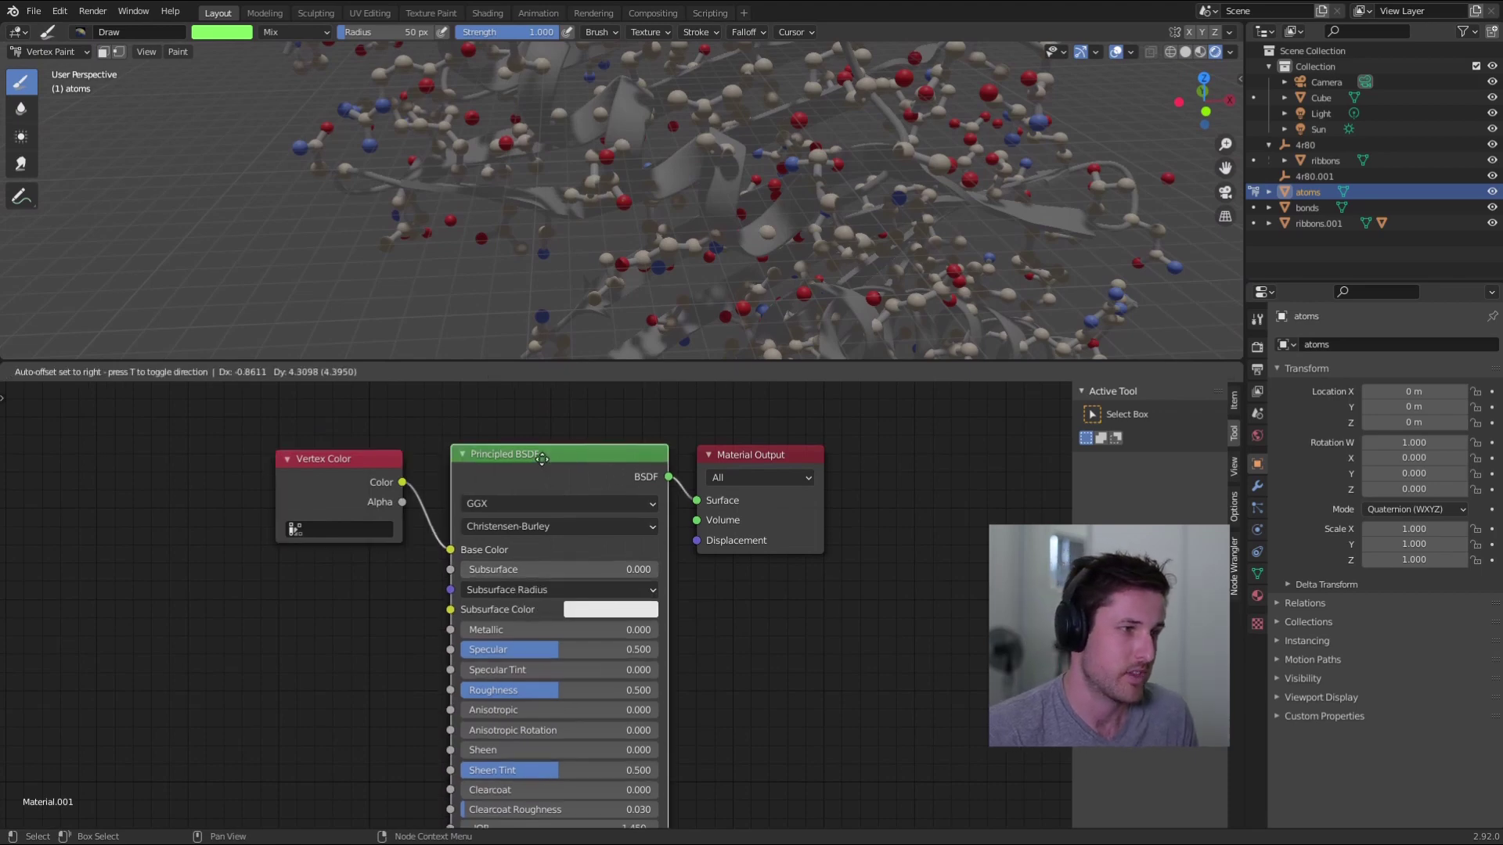
pyautogui.moveTo(583, 469); pyautogui.dragTo(578, 461)
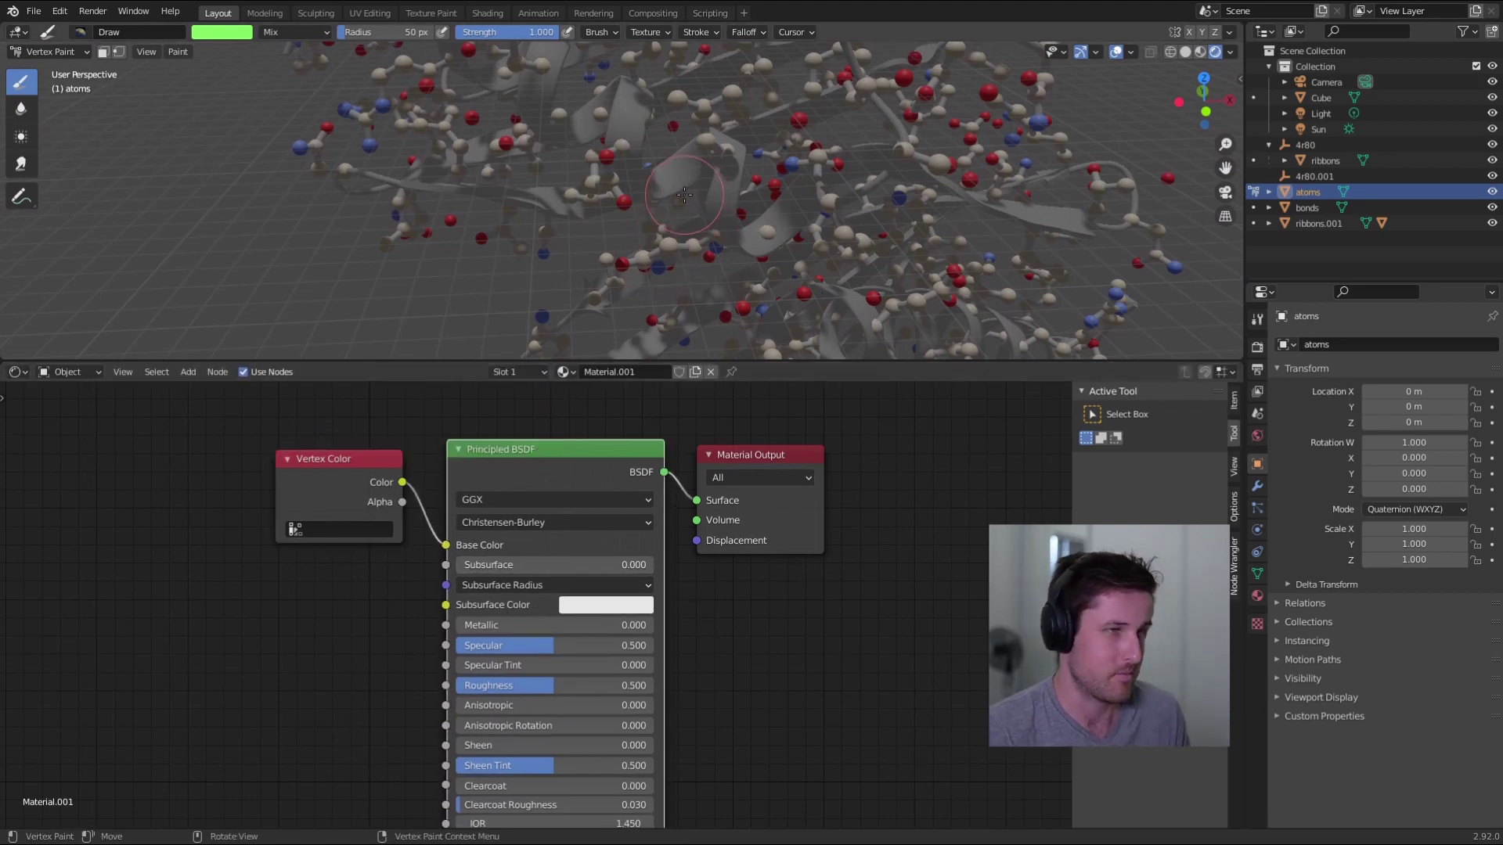
pyautogui.press('z')
pyautogui.click(796, 175)
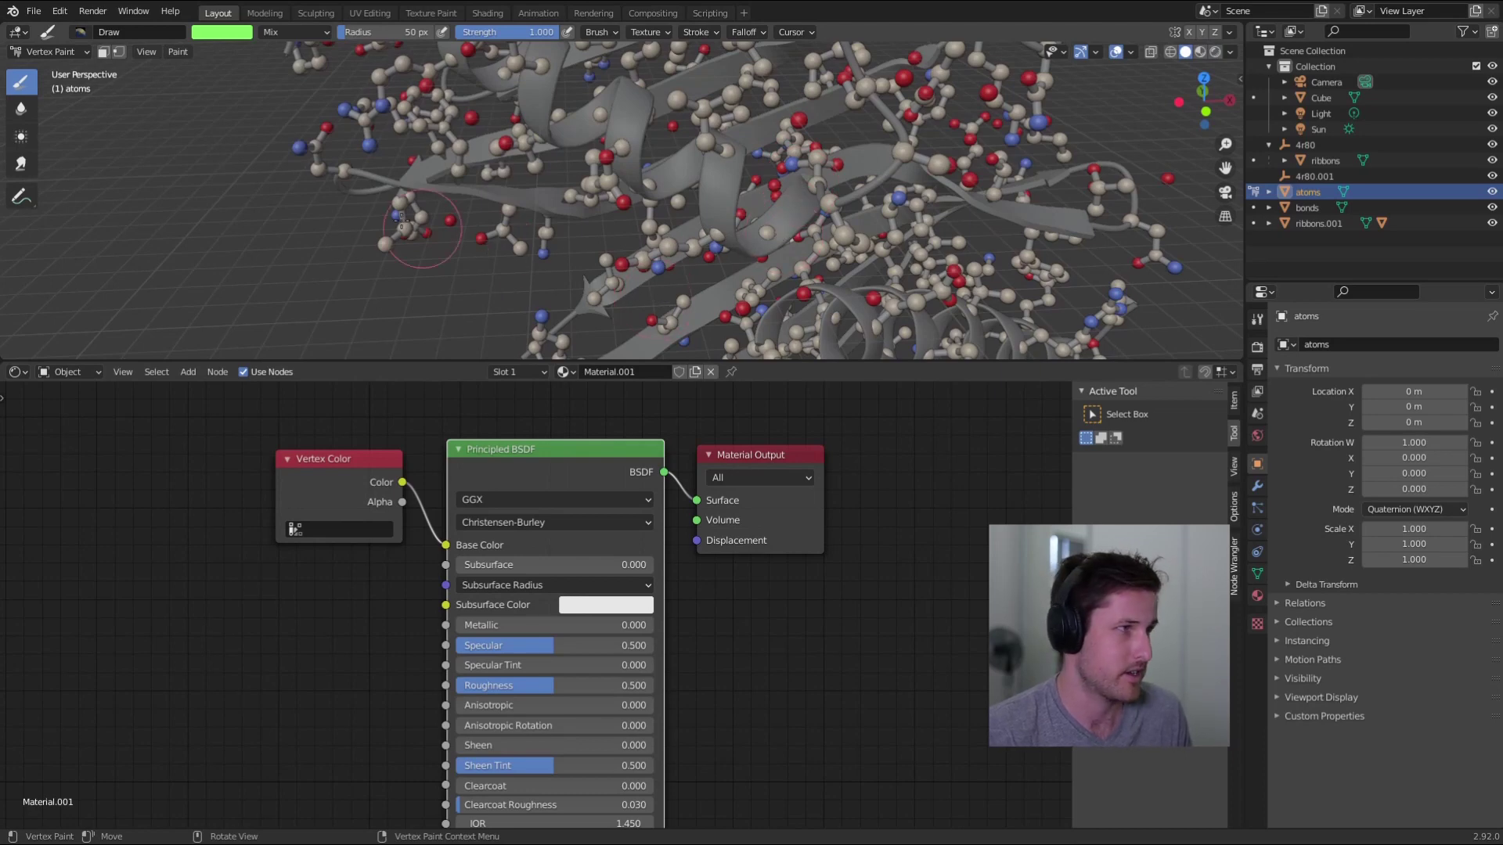
pyautogui.click(51, 52)
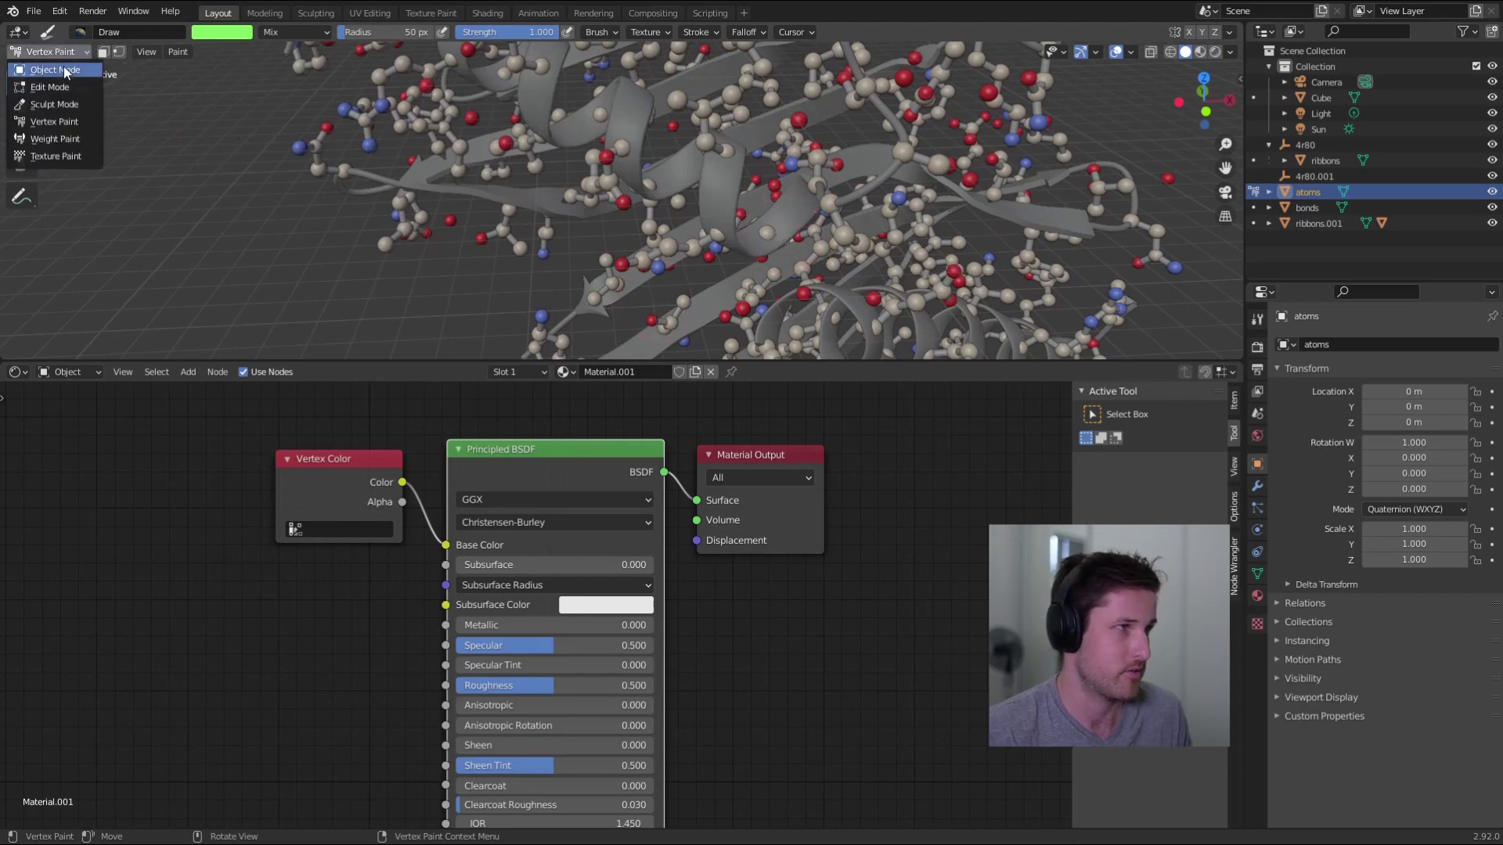
# Back in Object Mode, select the bonds and create a new material for them.
pyautogui.press('Return')
pyautogui.click(651, 217)
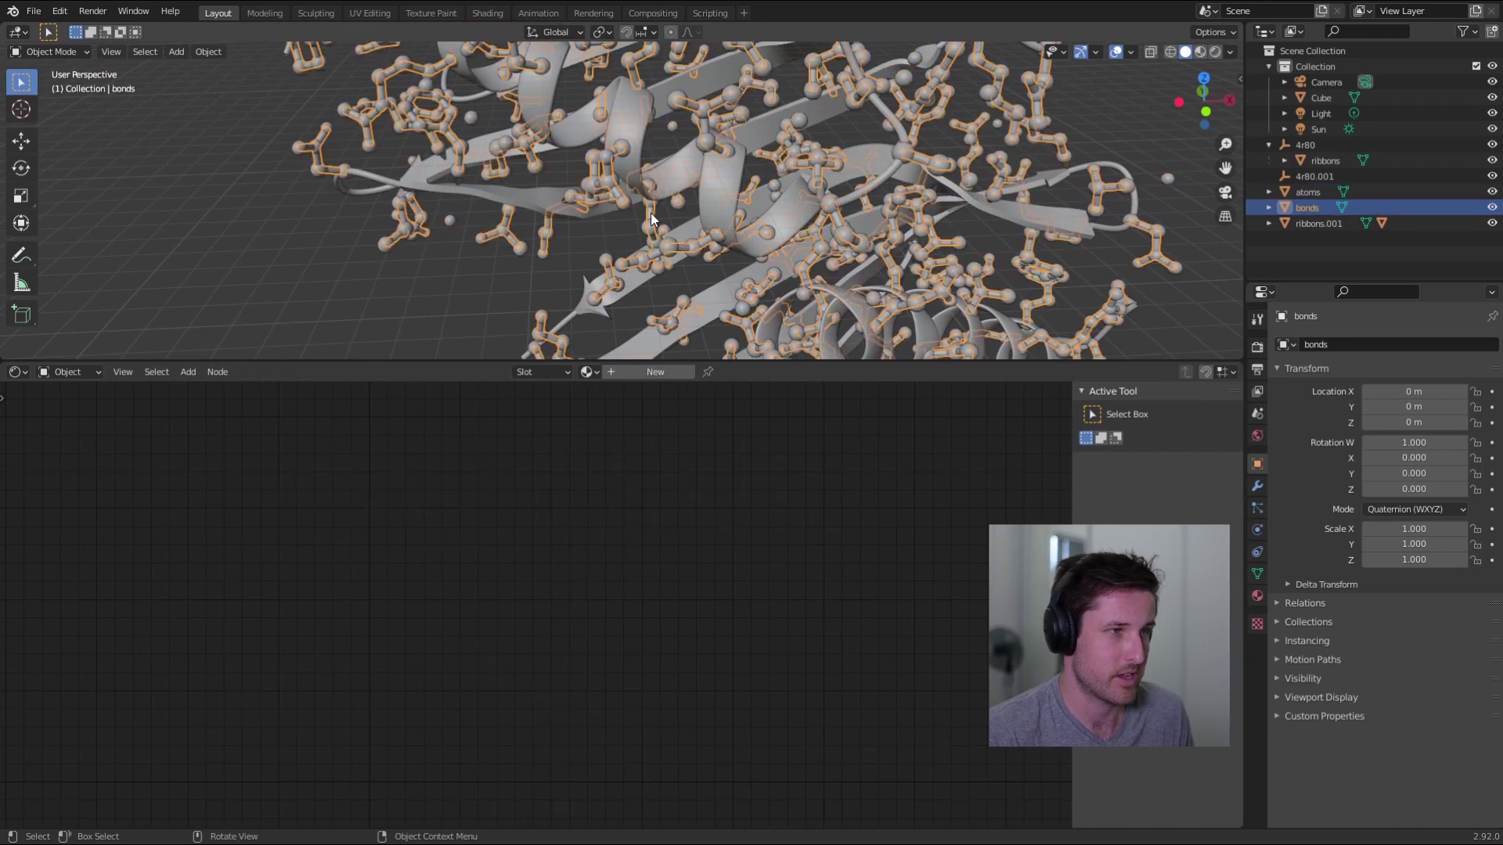
pyautogui.click(645, 375)
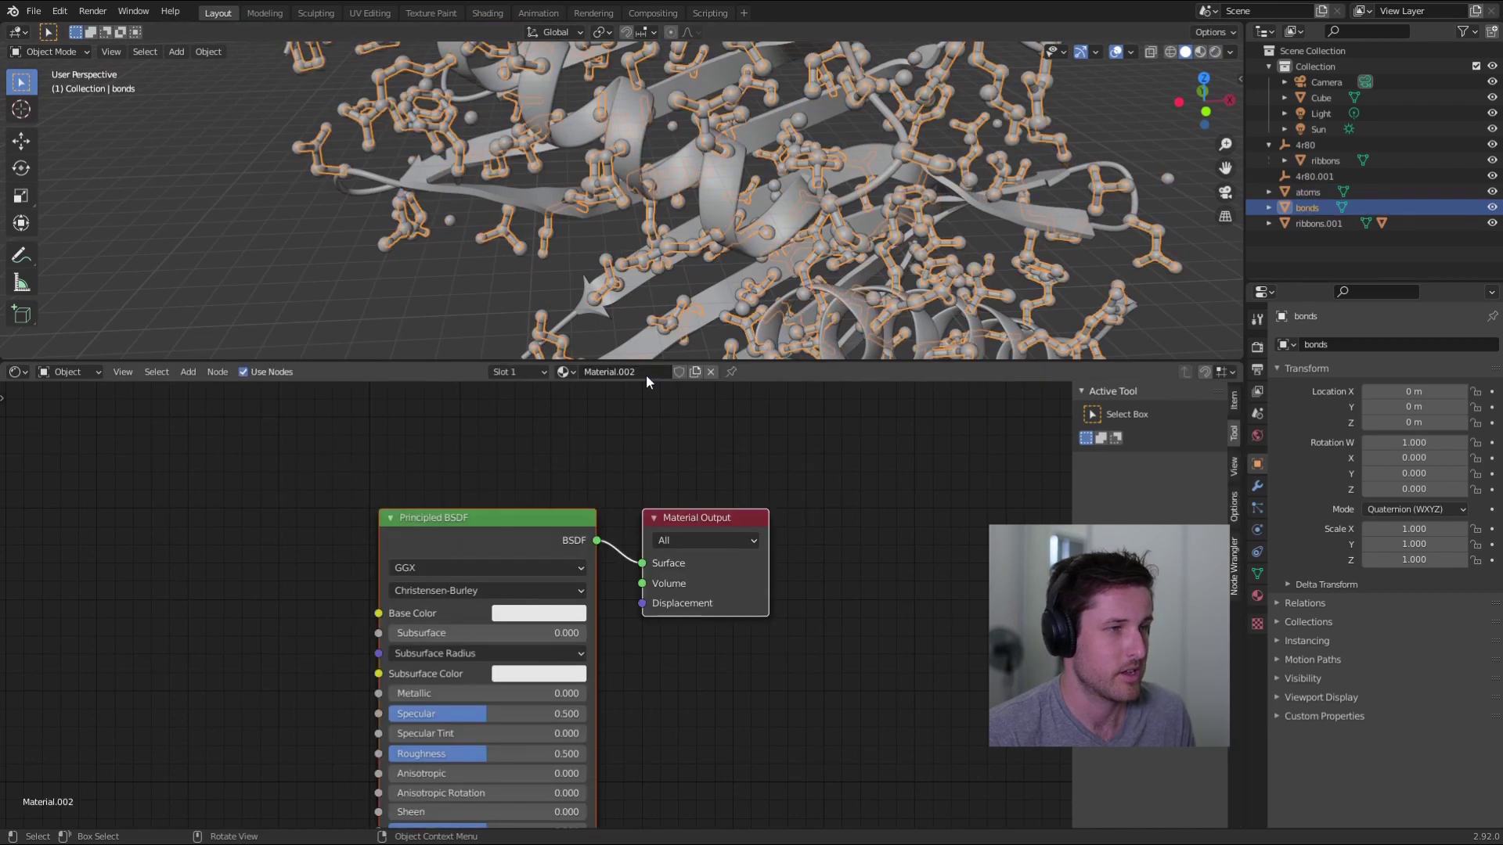
# Add a Vertex Color node, link it to Base Color, and move it further left.
pyautogui.hotkey('shift', 'a')
pyautogui.click(295, 534)
pyautogui.write('vertex')
pyautogui.press('Down')
pyautogui.press('Return')
pyautogui.click(232, 547)
pyautogui.moveTo(335, 550); pyautogui.dragTo(376, 611)
pyautogui.moveTo(278, 557); pyautogui.dragTo(250, 564)
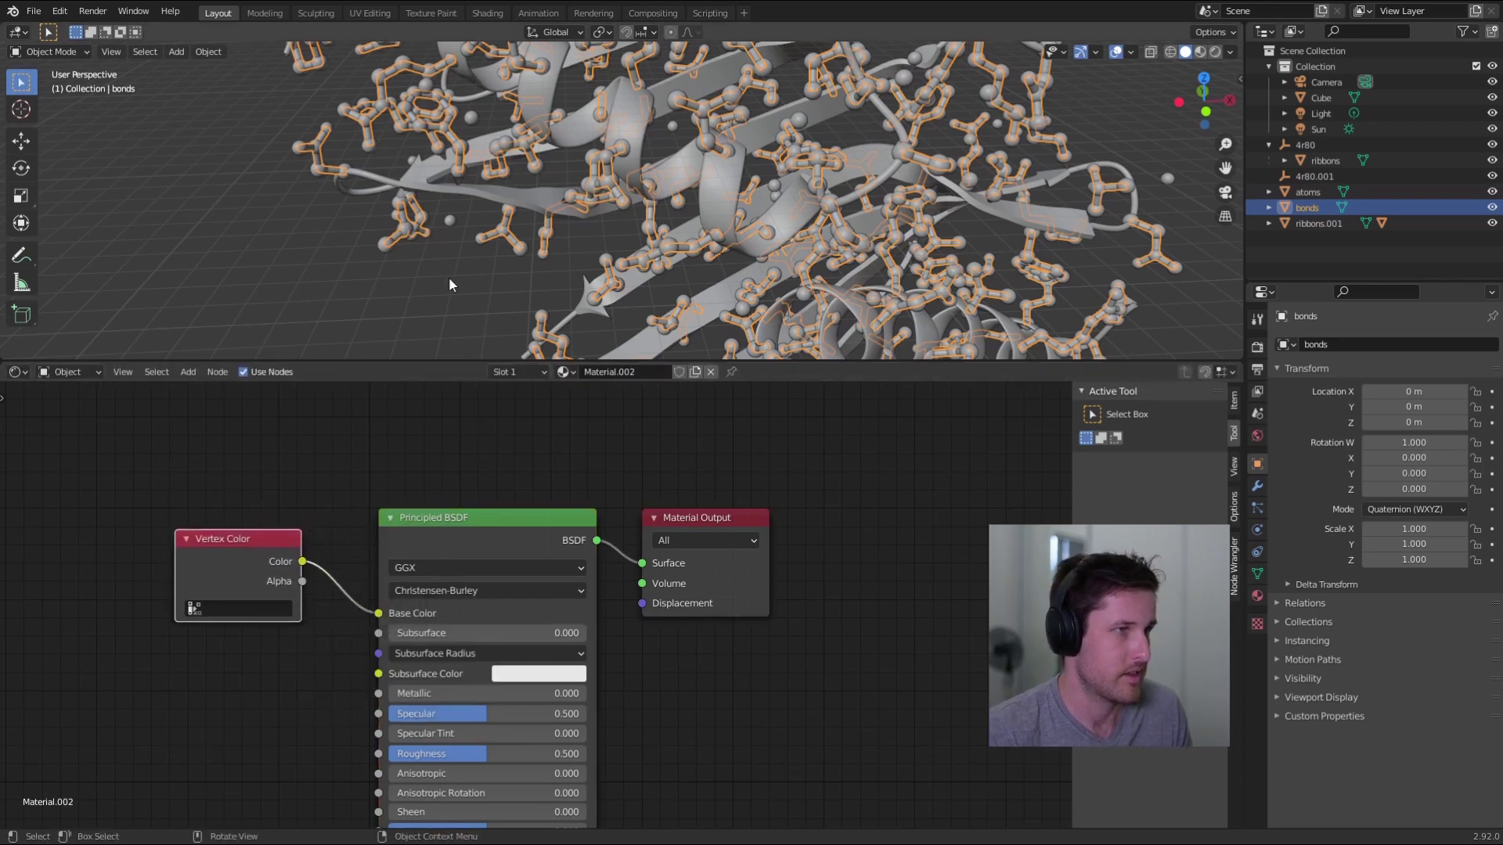
# Switch the viewport to Rendered shading and orbit the deselected molecule.
pyautogui.press('z')
pyautogui.click(482, 180)
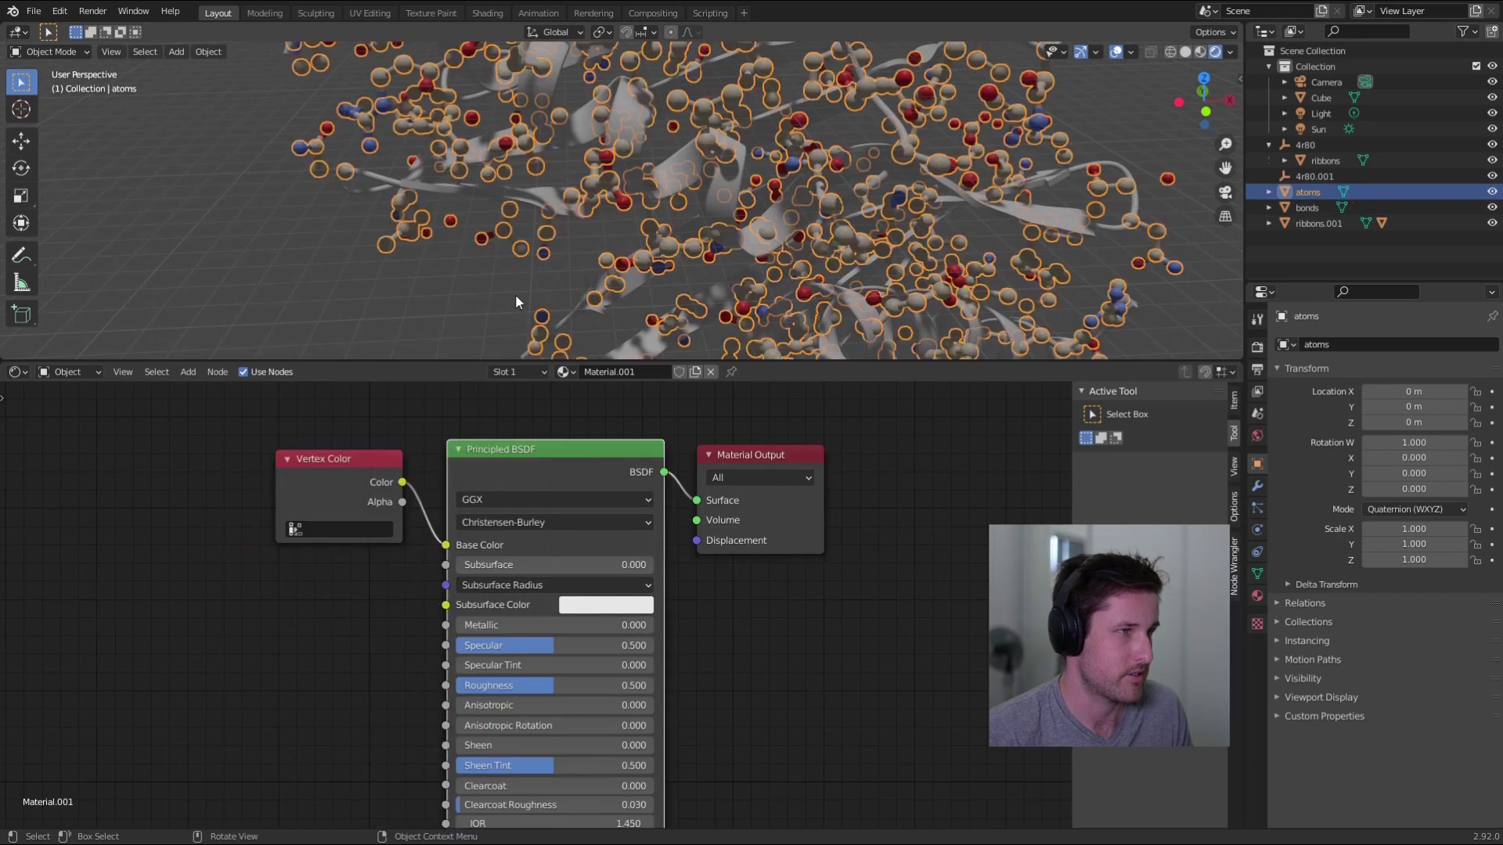
pyautogui.click(515, 304)
pyautogui.moveTo(495, 295)
pyautogui.mouseDown(button='middle')
pyautogui.moveTo(545, 330)
pyautogui.moveTo(499, 298)
pyautogui.mouseUp(button='middle')
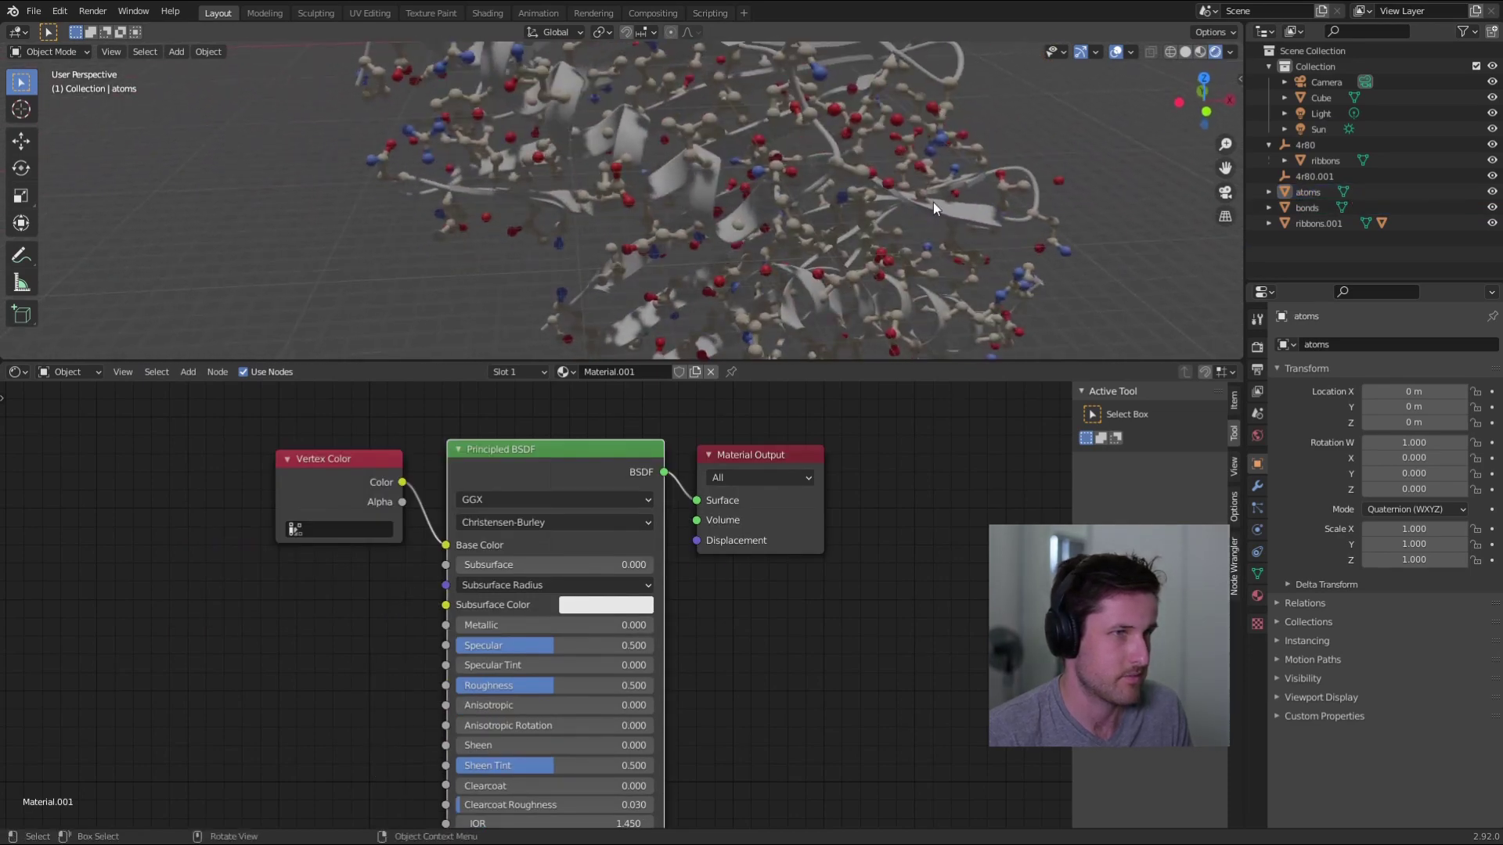
pyautogui.scroll(2, 940, 198)
pyautogui.scroll(3, 709, 226)
pyautogui.scroll(4, 935, 177)
pyautogui.scroll(3, 732, 186)
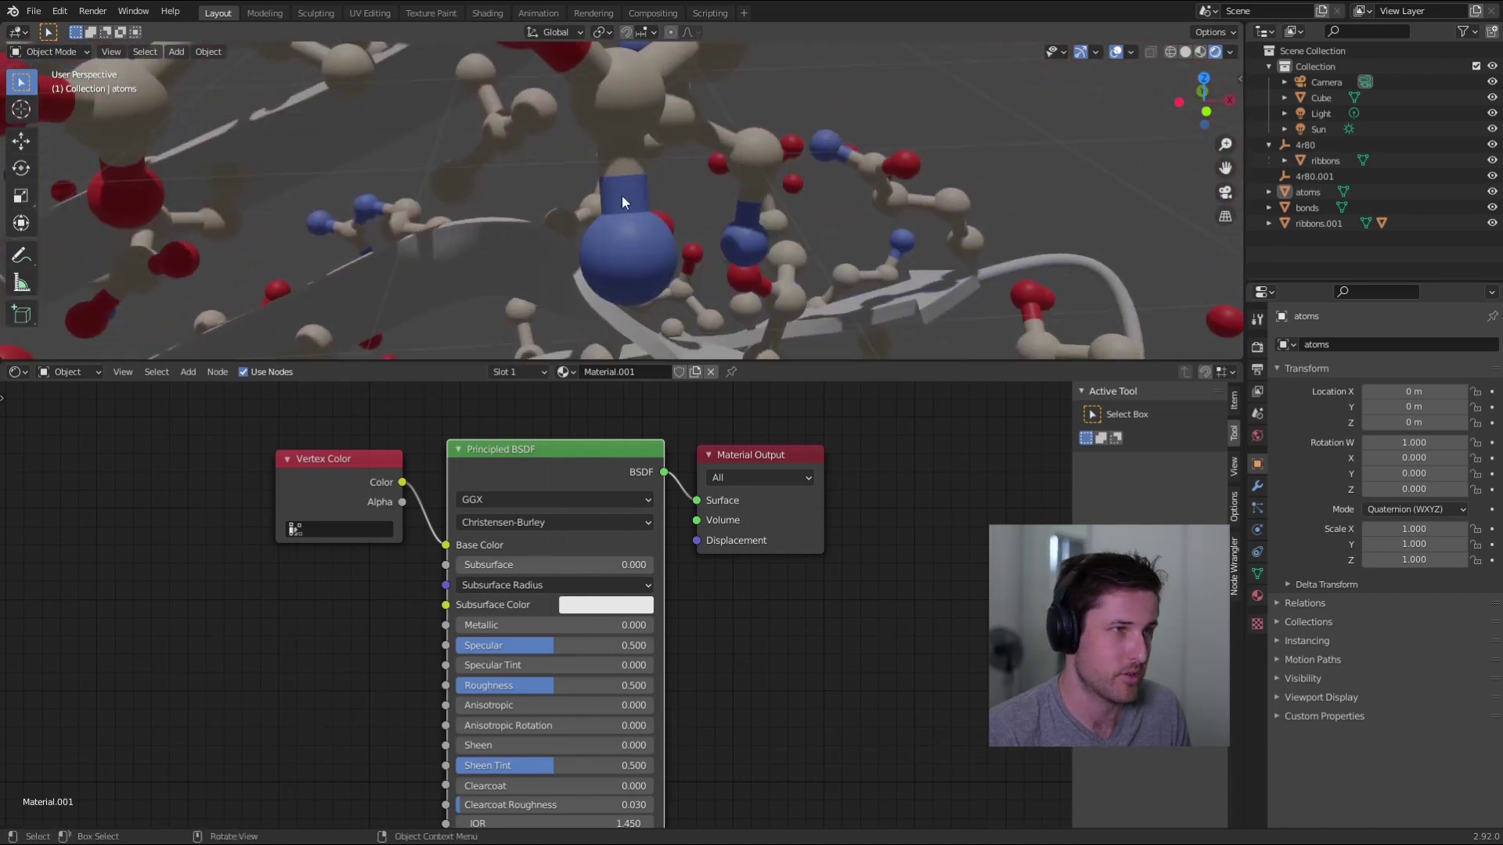
pyautogui.scroll(-2, 618, 144)
pyautogui.scroll(-4, 619, 143)
pyautogui.scroll(-3, 531, 232)
# Re-centre the molecule to check its colours, then save the ChimeraX model as ballnstick.glb.
pyautogui.moveTo(530, 231)
pyautogui.mouseDown(button='middle')
pyautogui.moveTo(744, 206)
pyautogui.moveTo(664, 186)
pyautogui.mouseUp(button='middle')
pyautogui.scroll(-5, 743, 206)
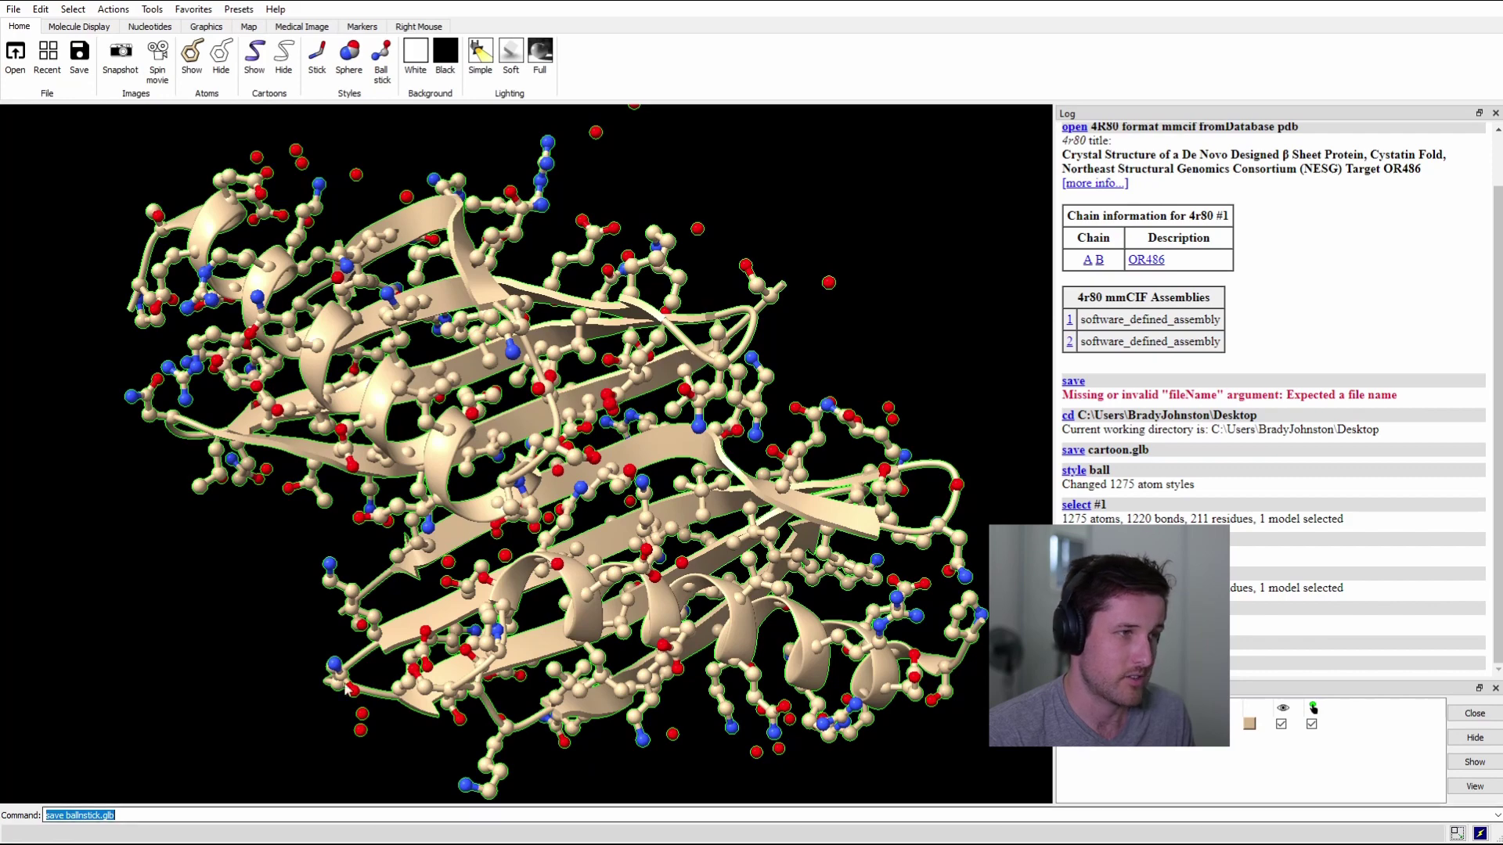
pyautogui.press('Return')
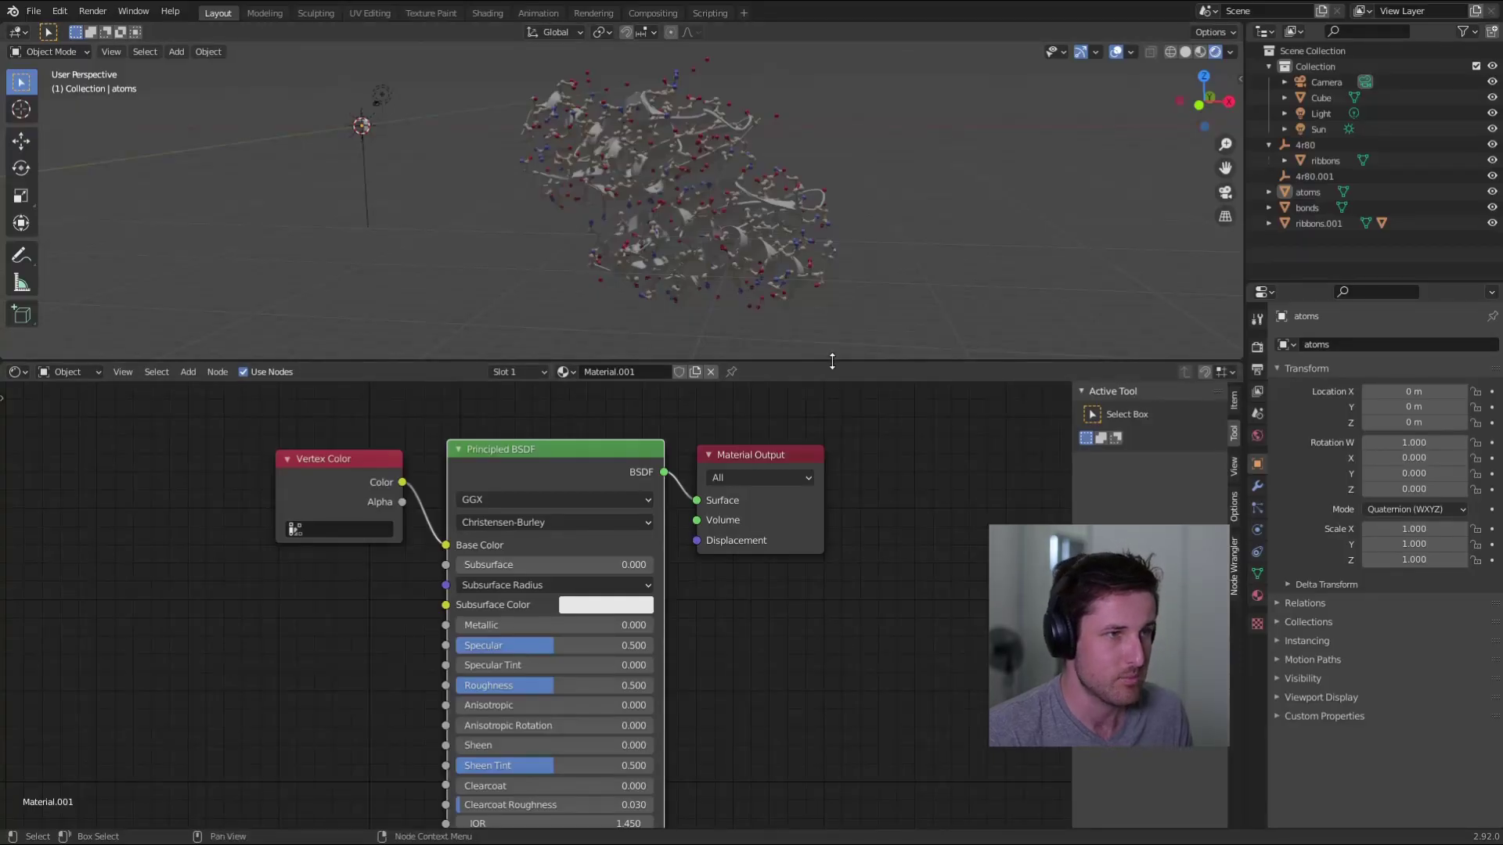
# Set the render engine to Cycles with the GPU Compute device.
pyautogui.moveTo(833, 362); pyautogui.dragTo(834, 486)
pyautogui.scroll(5, 742, 234)
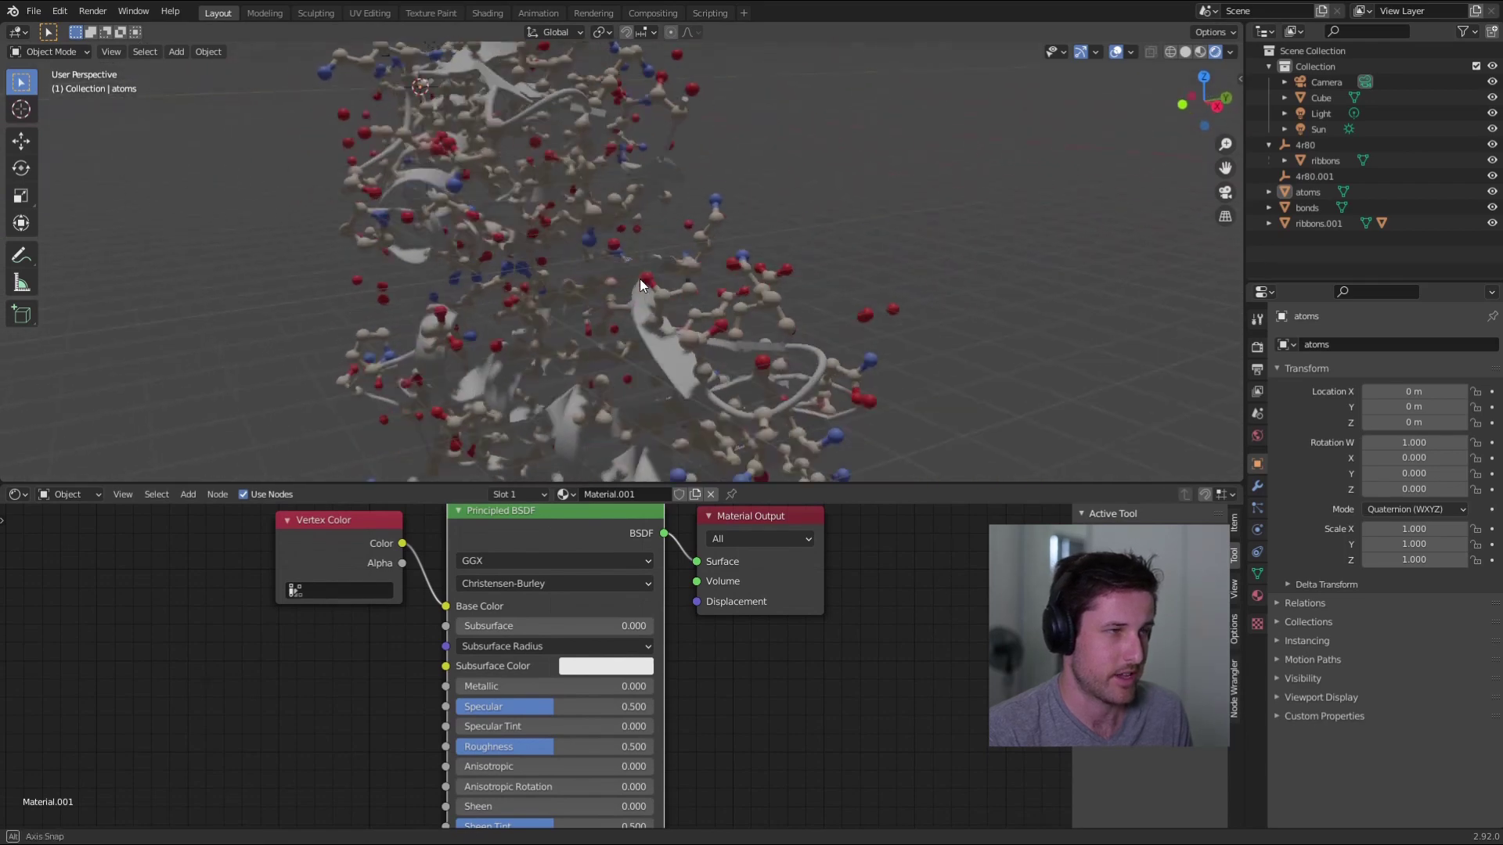
pyautogui.moveTo(655, 278)
pyautogui.mouseDown(button='middle')
pyautogui.moveTo(719, 300)
pyautogui.moveTo(758, 393)
pyautogui.mouseUp(button='middle')
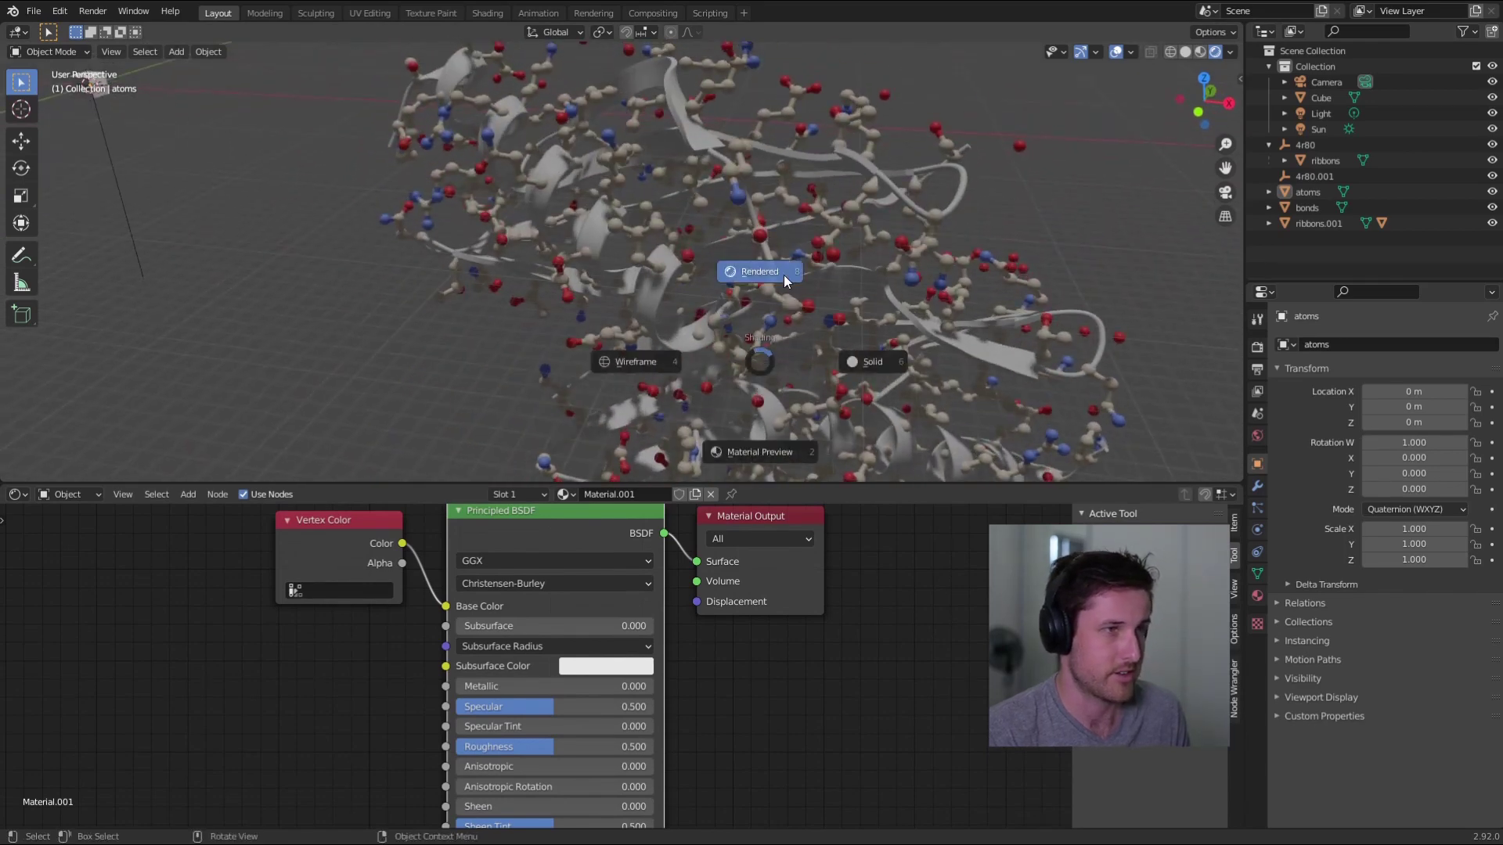
pyautogui.scroll(-1, 1009, 381)
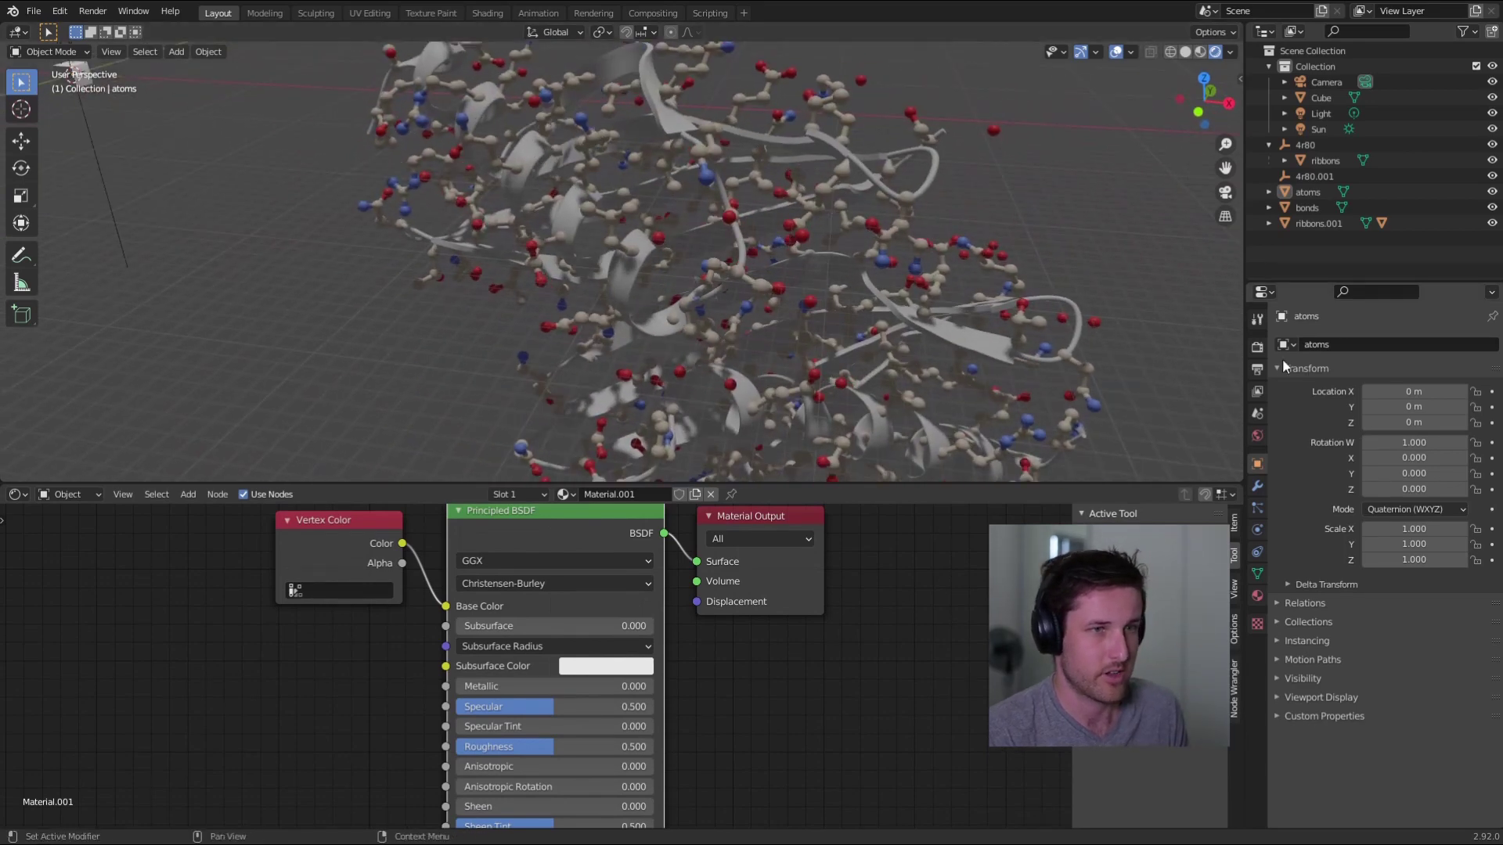
pyautogui.click(1257, 346)
pyautogui.click(1409, 345)
pyautogui.click(1393, 395)
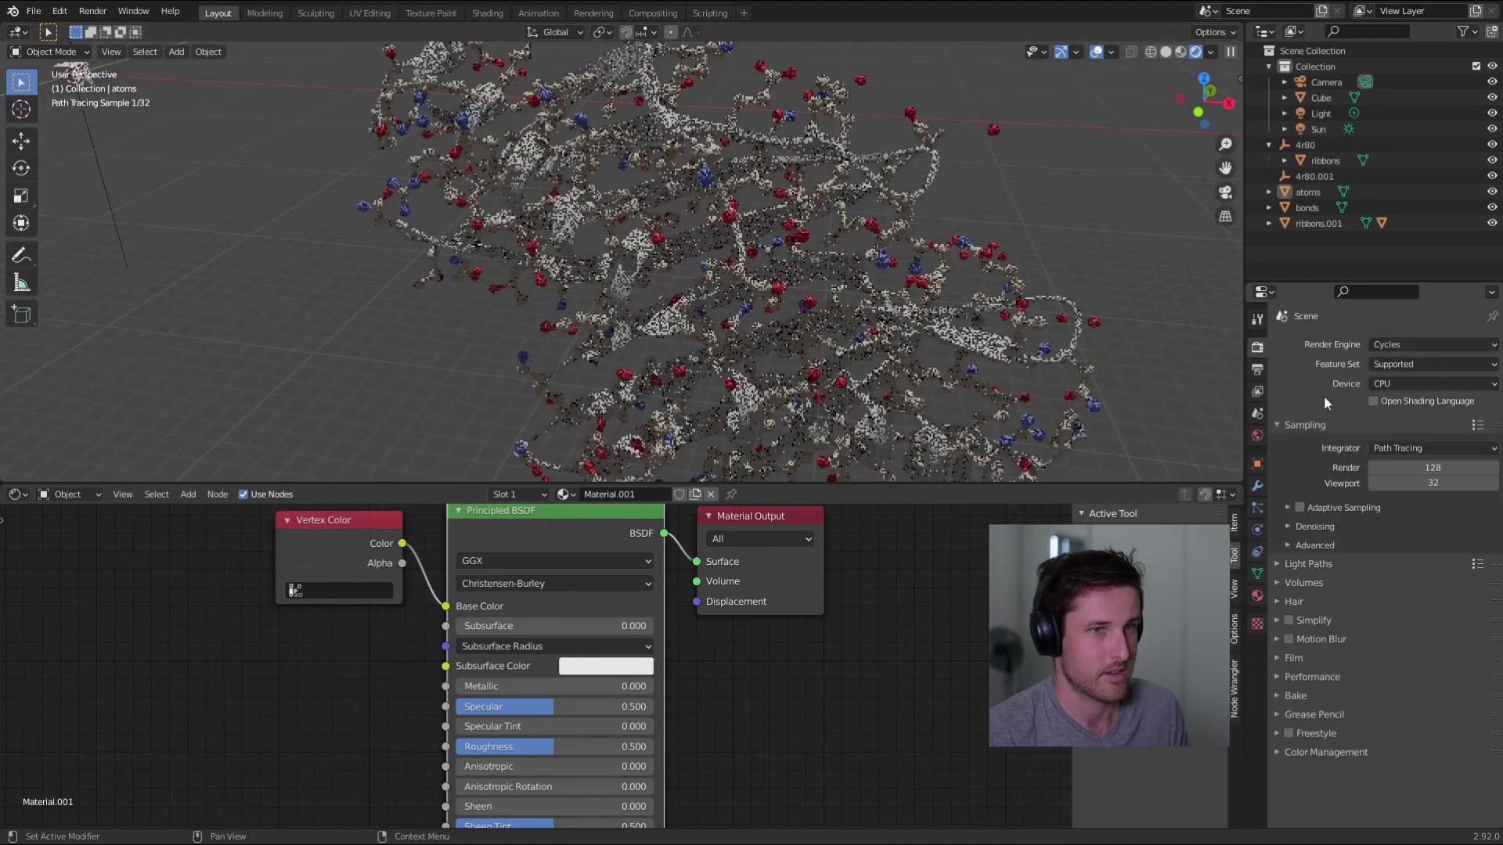
pyautogui.click(1408, 385)
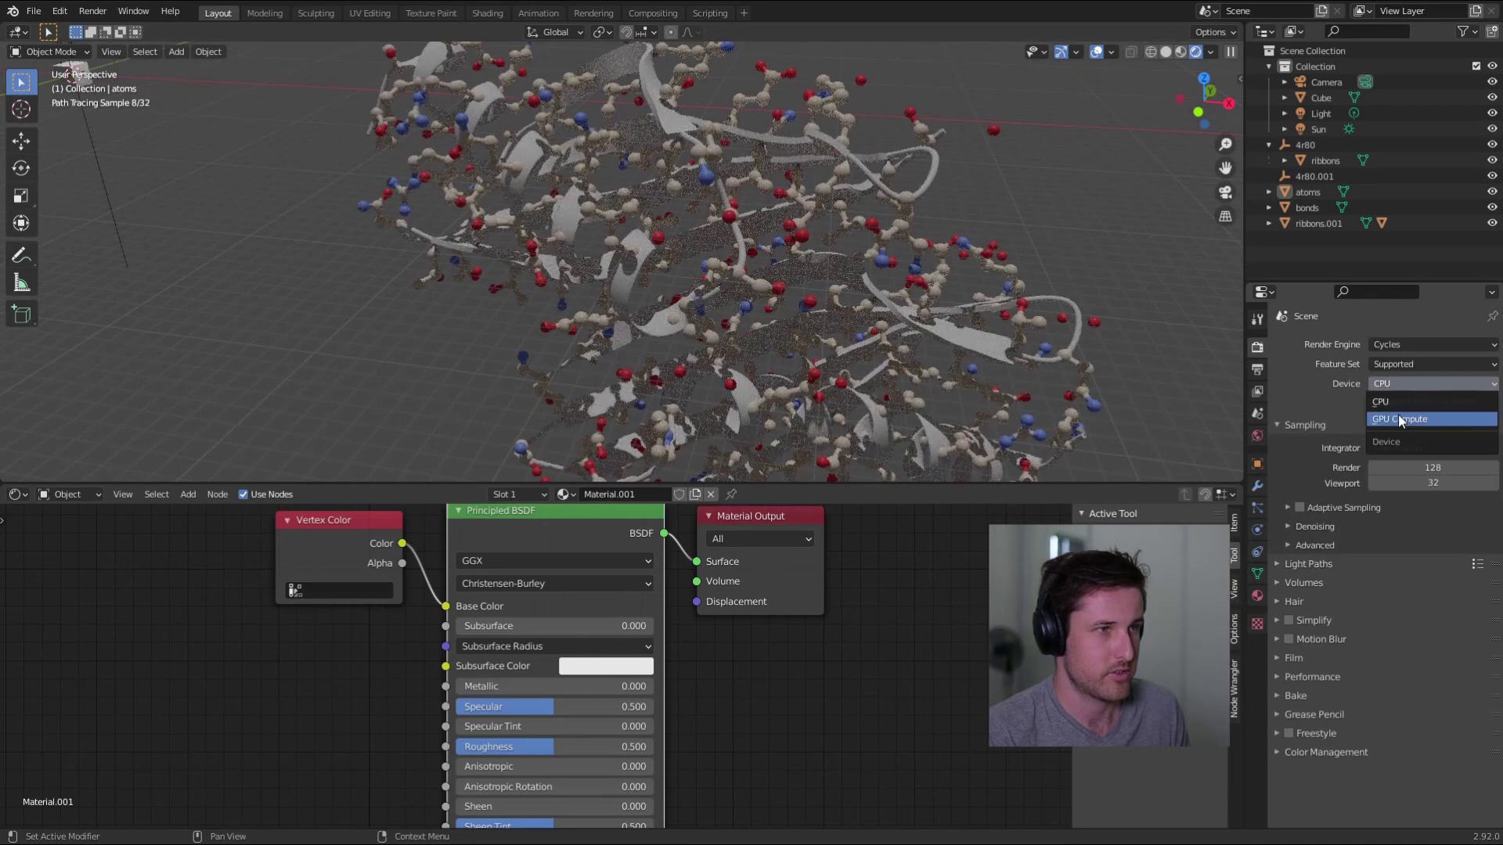
pyautogui.click(1399, 415)
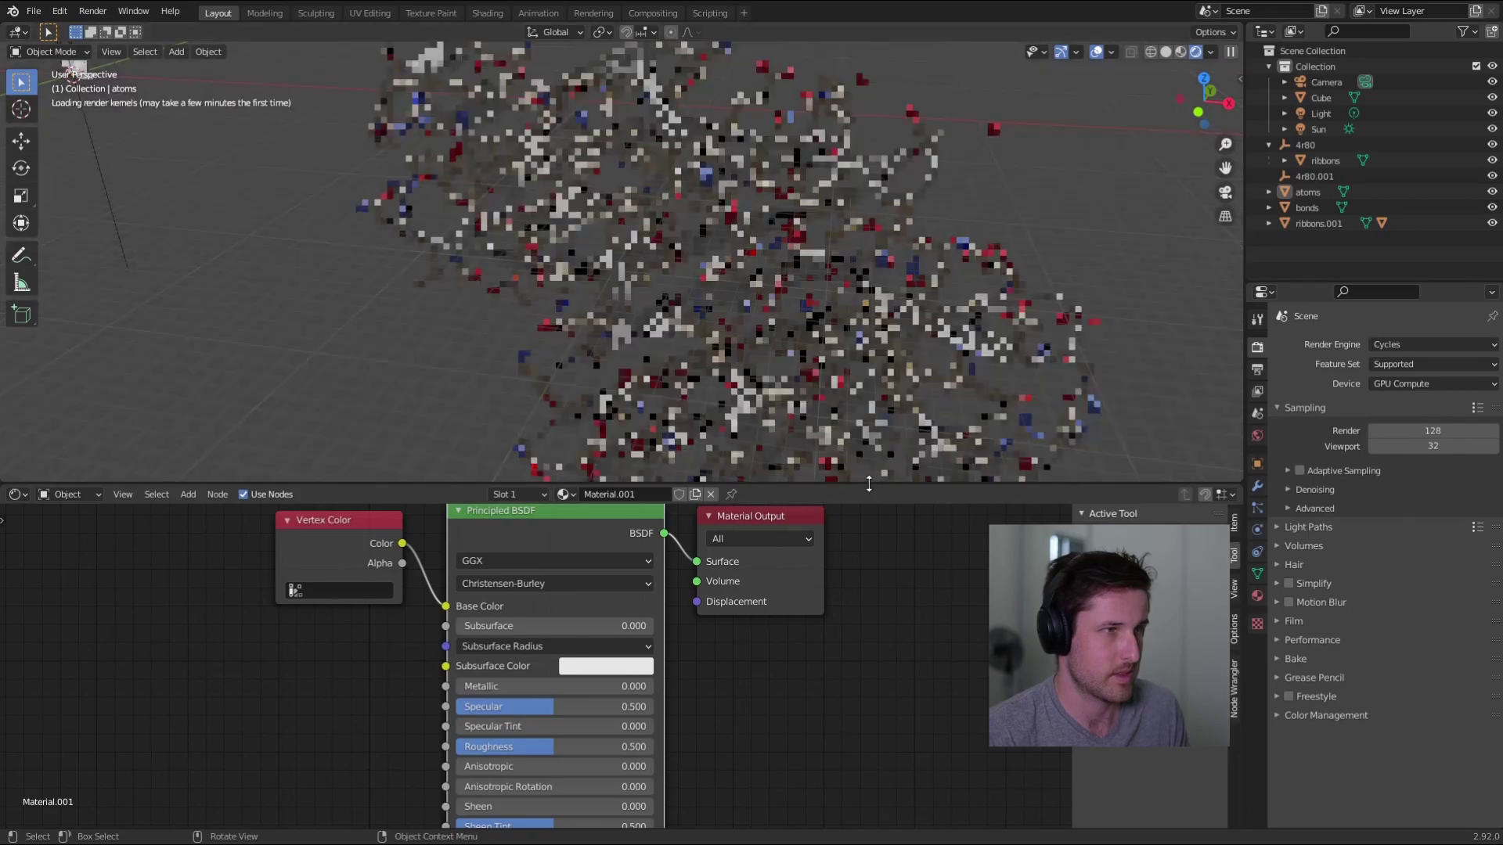
# Enlarge the 3D view over the node editor and turn viewport overlays off.
pyautogui.moveTo(859, 485); pyautogui.dragTo(868, 714)
pyautogui.moveTo(718, 416); pyautogui.dragTo(661, 417, button='middle')
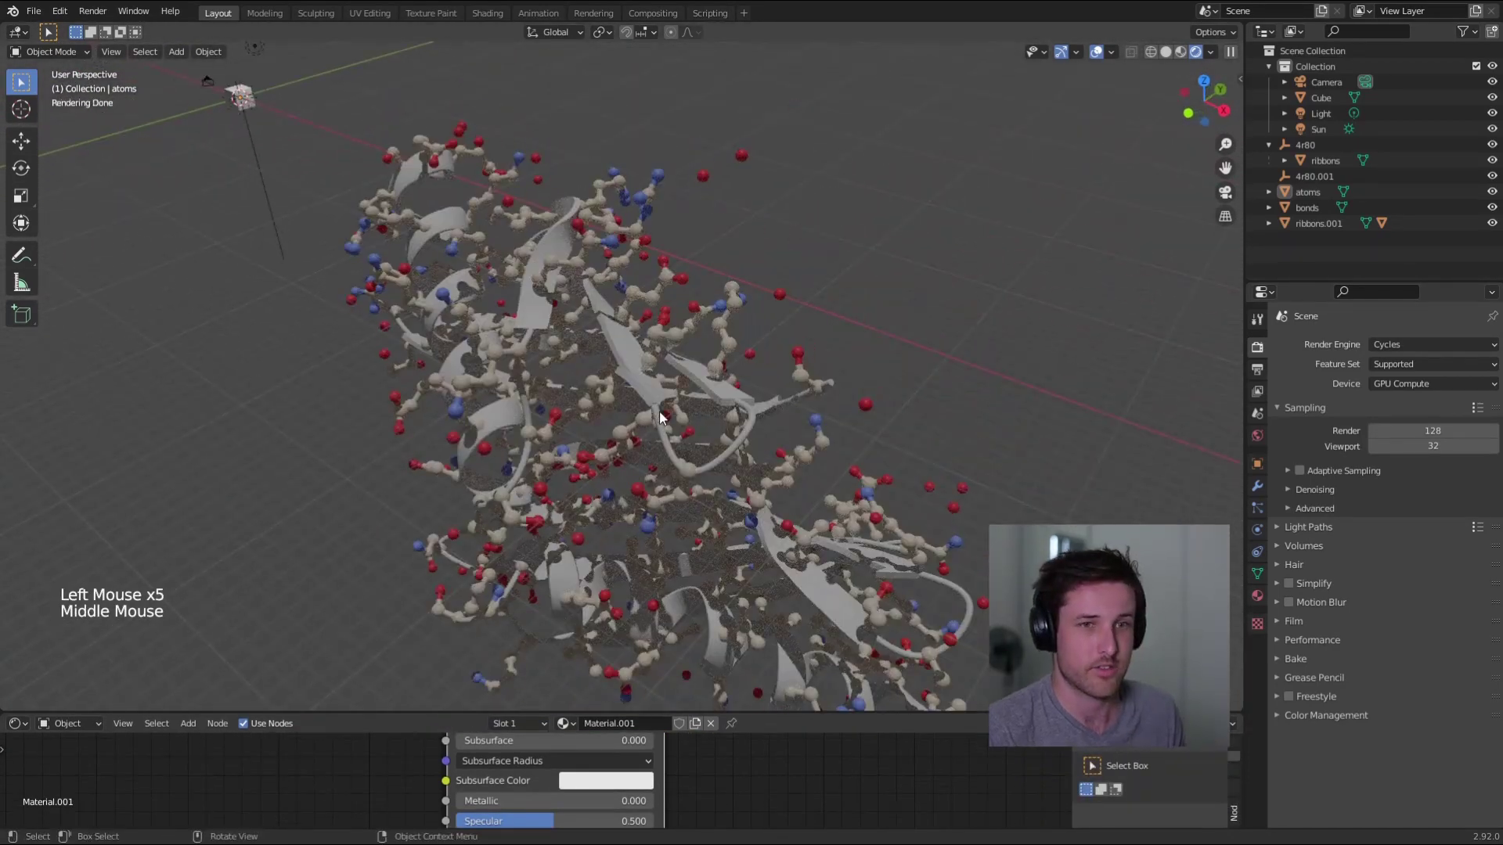
pyautogui.click(1095, 52)
# Add a plane mesh, resize it, and switch the viewport to solid shading.
pyautogui.press('z')
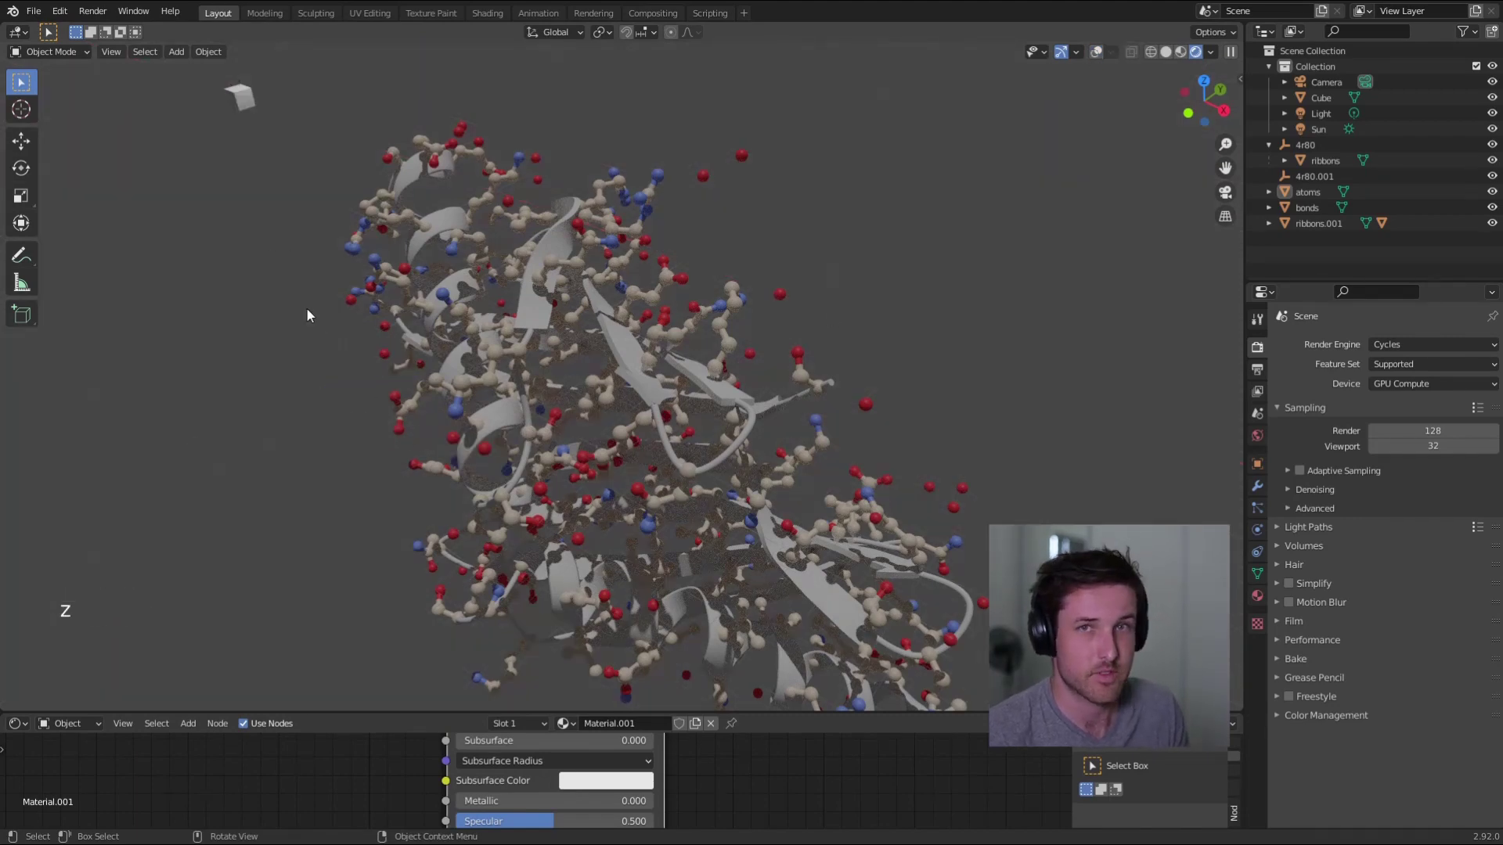
pyautogui.hotkey('shift', 'a')
pyautogui.click(400, 313)
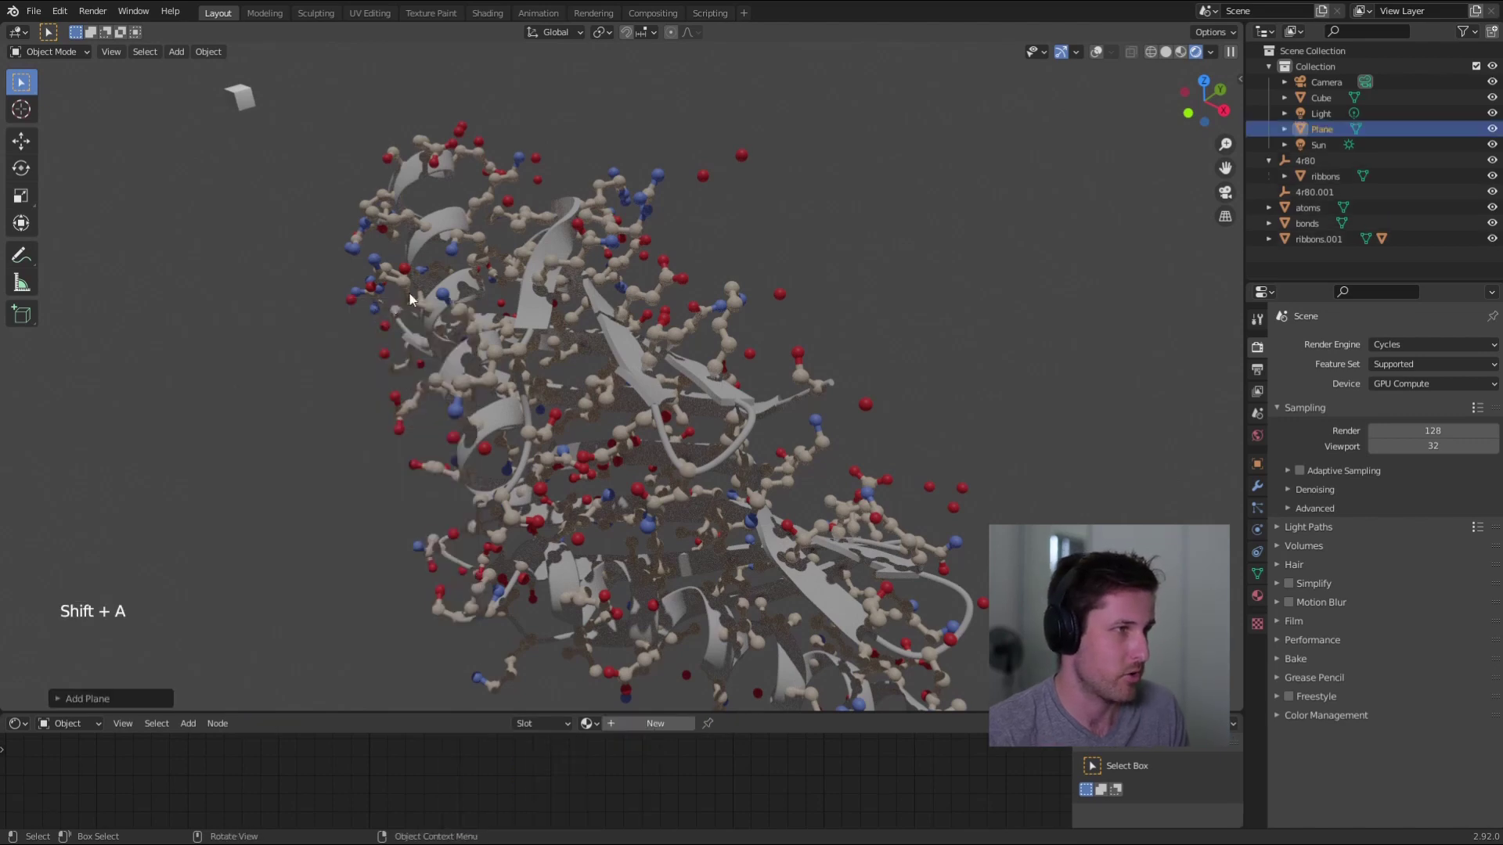
pyautogui.press('s')
pyautogui.click(266, 453)
pyautogui.press('z')
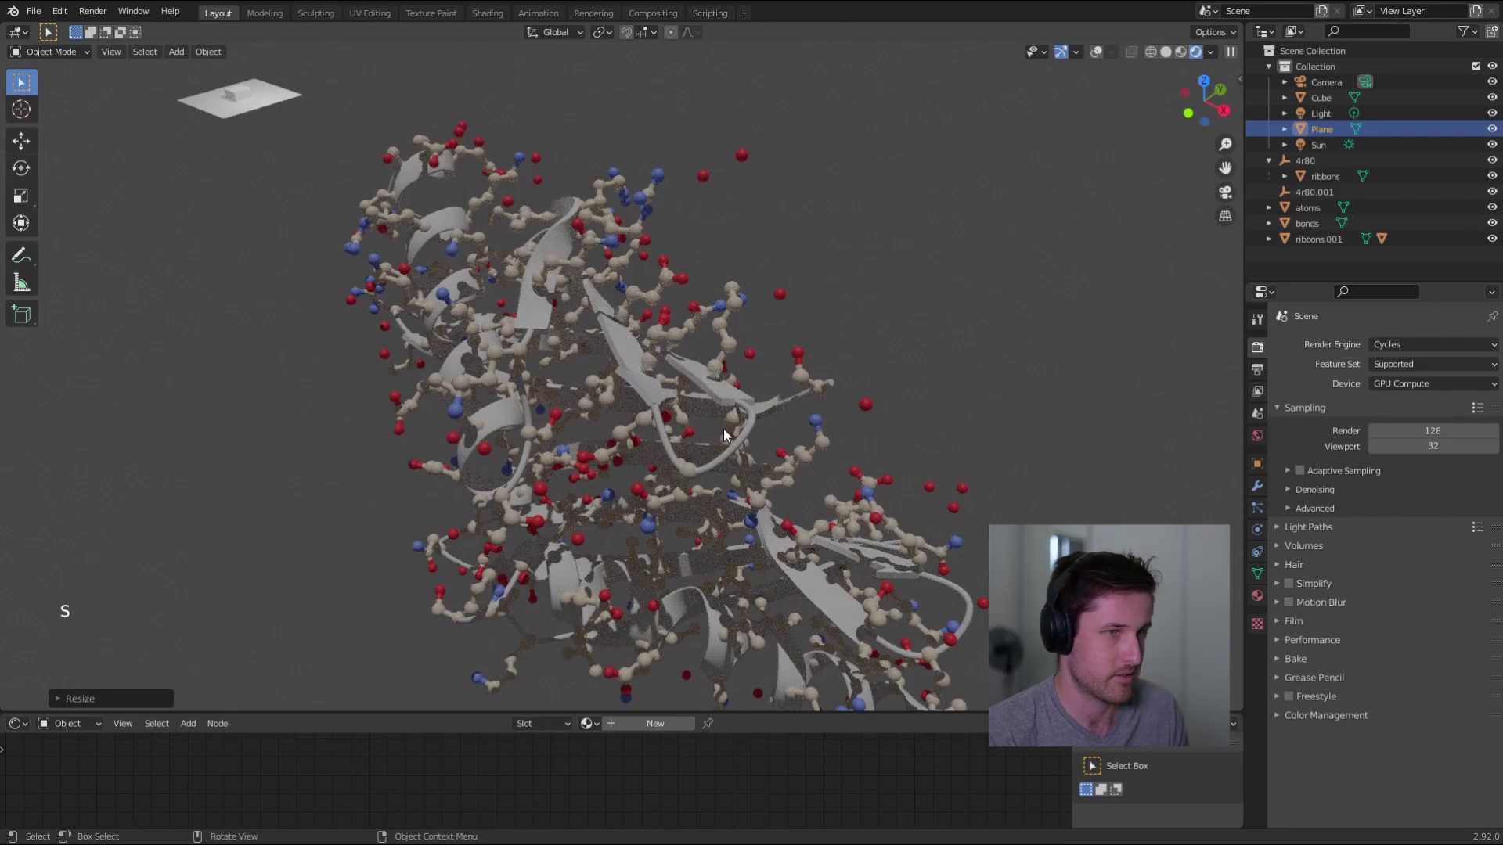
pyautogui.click(693, 396)
# Scale the plane into a large floor and move it along Z just below the molecule.
pyautogui.press('g')
pyautogui.hotkey('shift', 'z')
pyautogui.click(1022, 73)
pyautogui.press('s')
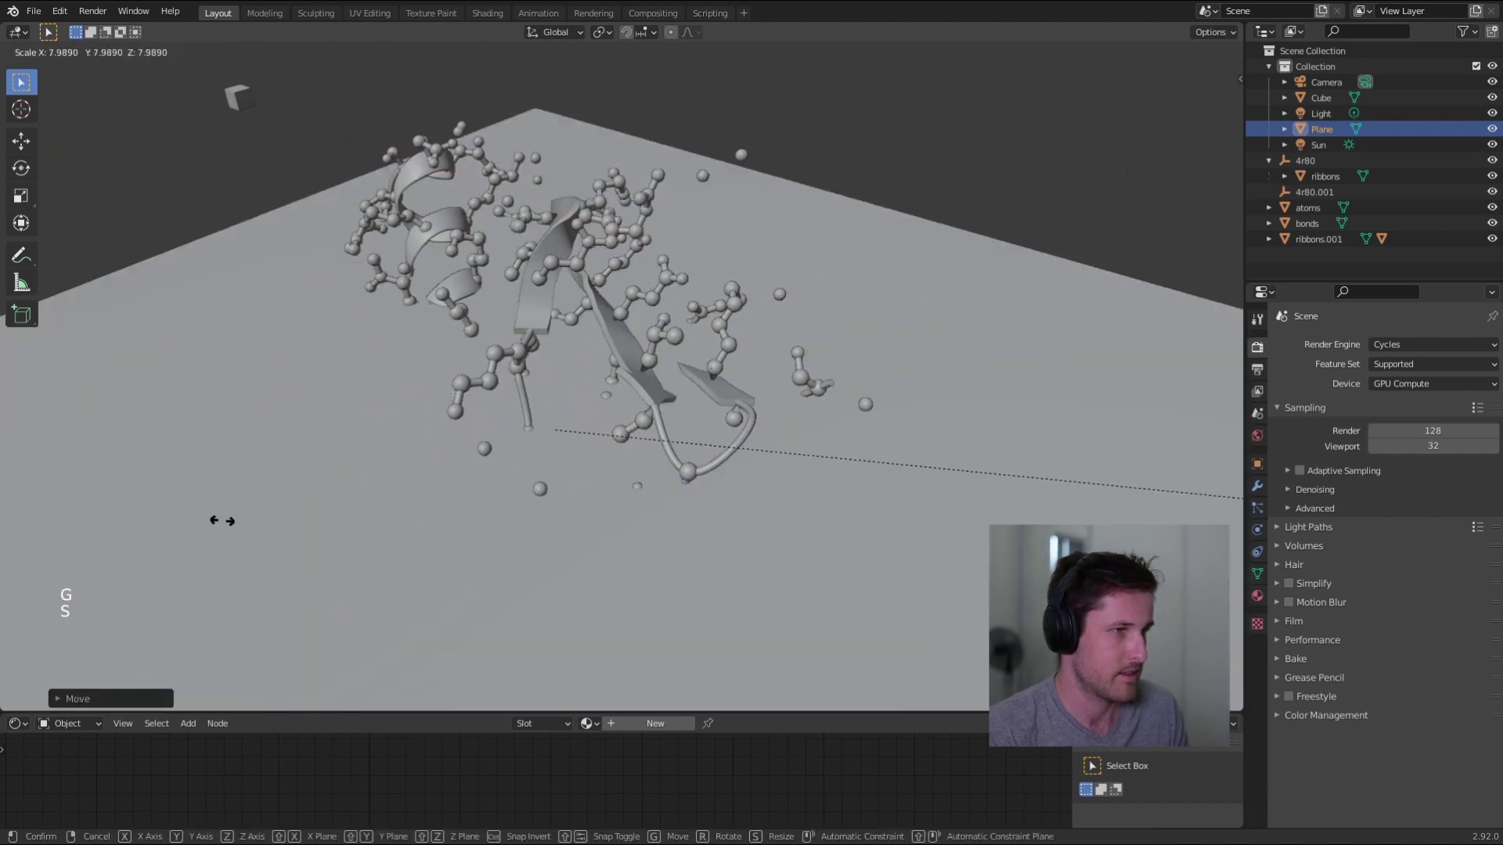
pyautogui.click(709, 544)
pyautogui.press('g')
pyautogui.press('z')
pyautogui.click(202, 453)
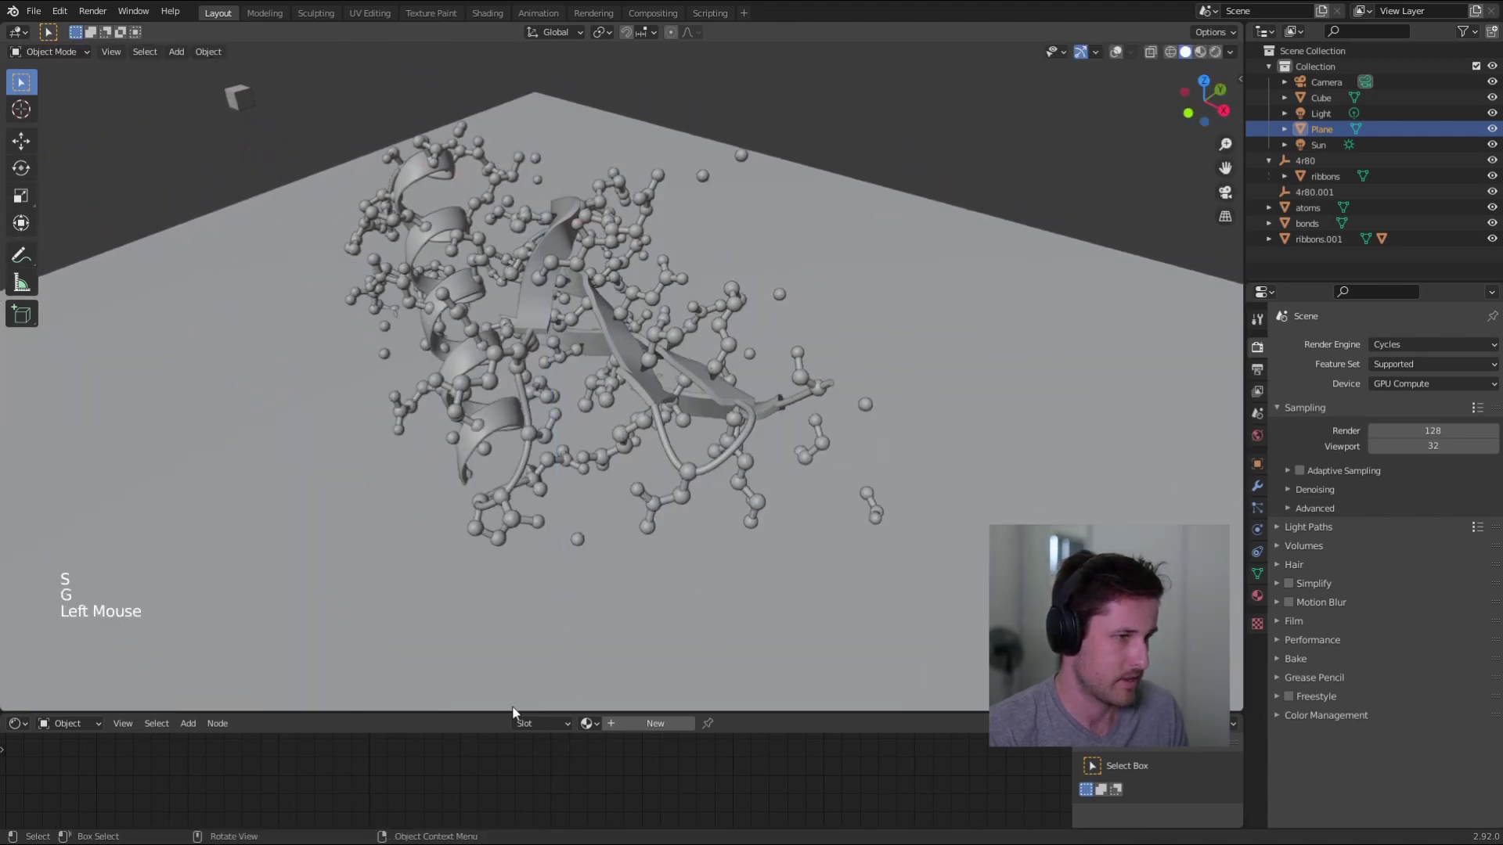
# Give the floor plane a new material with Metallic set to 1.
pyautogui.moveTo(587, 713); pyautogui.dragTo(594, 513)
pyautogui.click(646, 523)
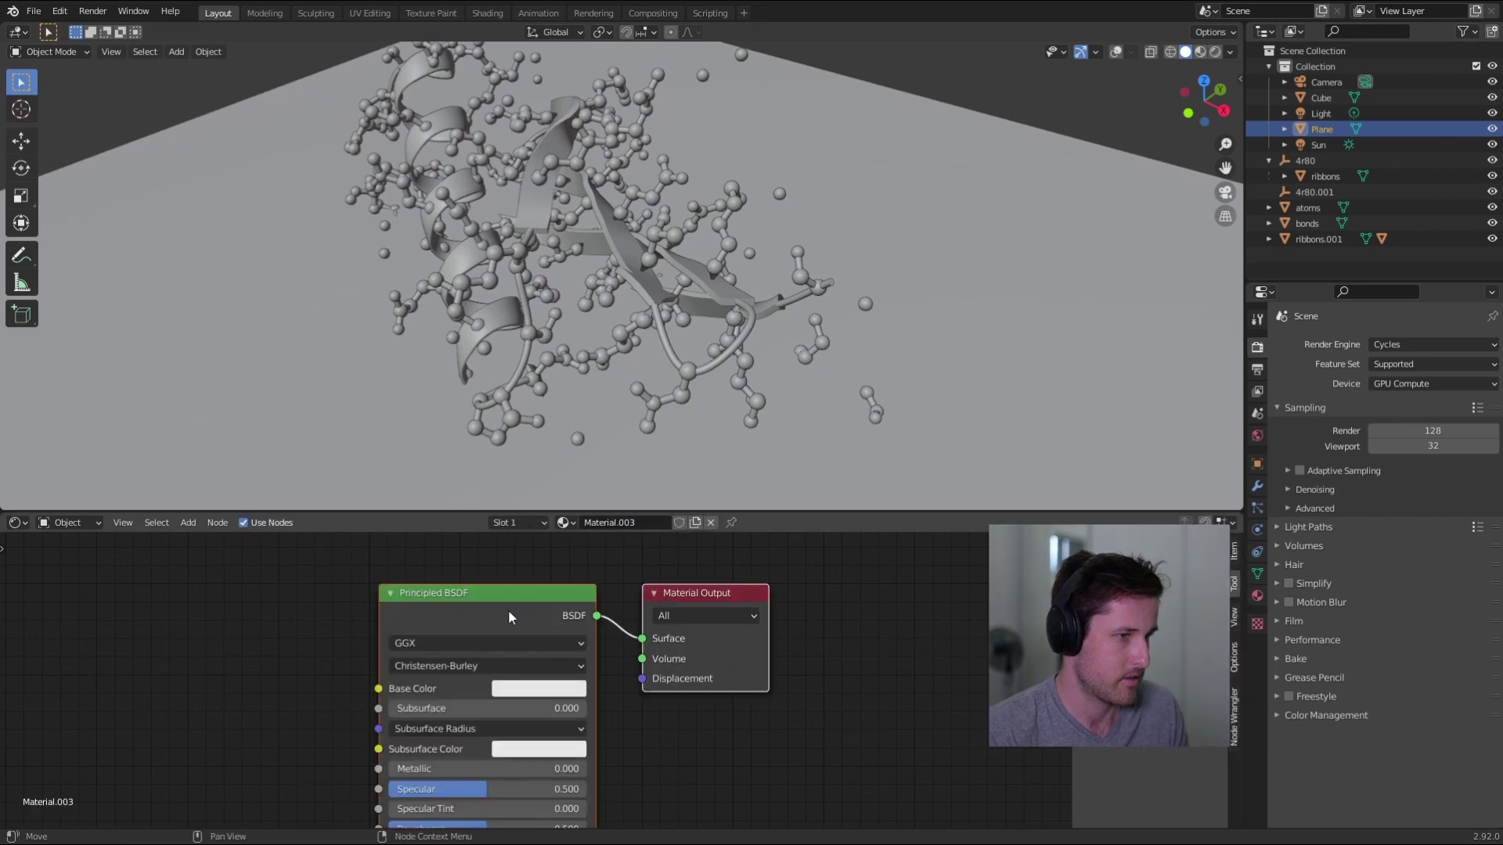
pyautogui.moveTo(461, 704); pyautogui.dragTo(489, 660, button='middle')
pyautogui.click(517, 724)
pyautogui.write('1')
pyautogui.press('Return')
# Lower the floor material's roughness in rendered shading, then view through the camera.
pyautogui.press('z')
pyautogui.click(507, 252)
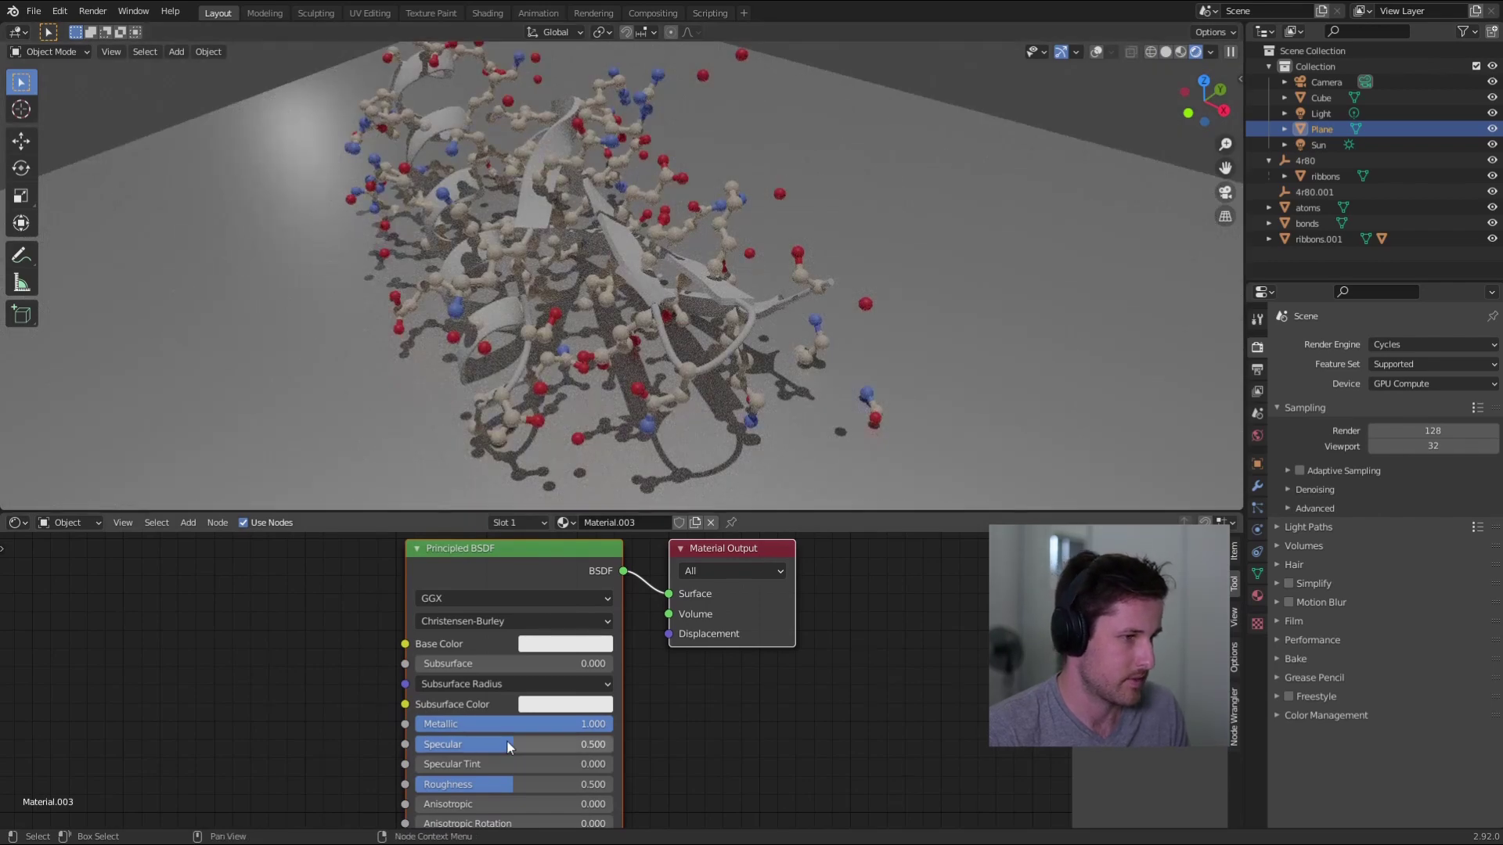
pyautogui.moveTo(494, 745); pyautogui.dragTo(466, 667, button='middle')
pyautogui.moveTo(482, 716)
pyautogui.mouseDown()
pyautogui.moveTo(400, 717)
pyautogui.moveTo(449, 717)
pyautogui.mouseUp()
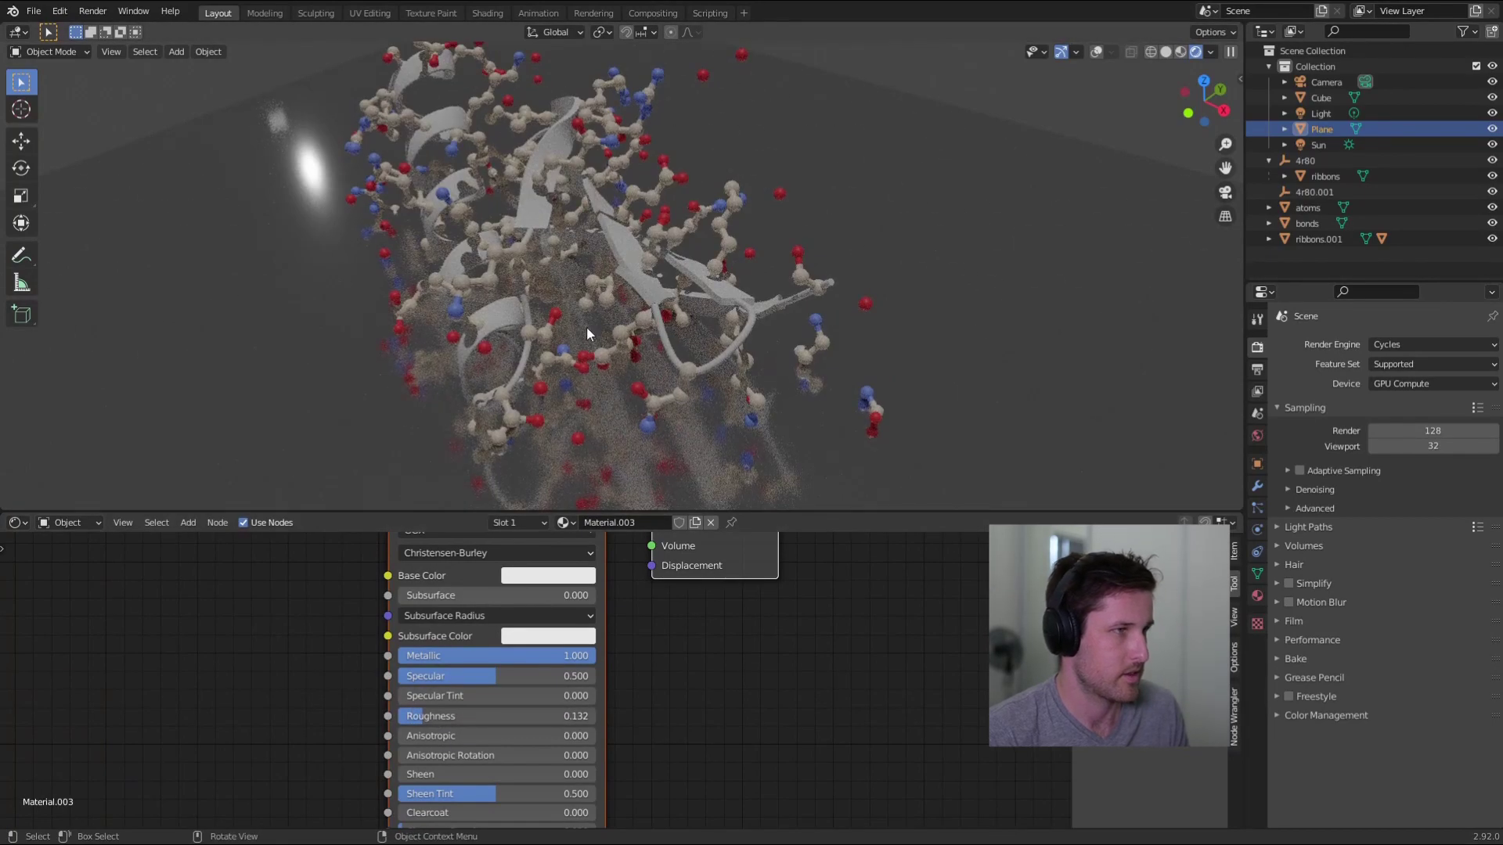
pyautogui.press('KP_0')
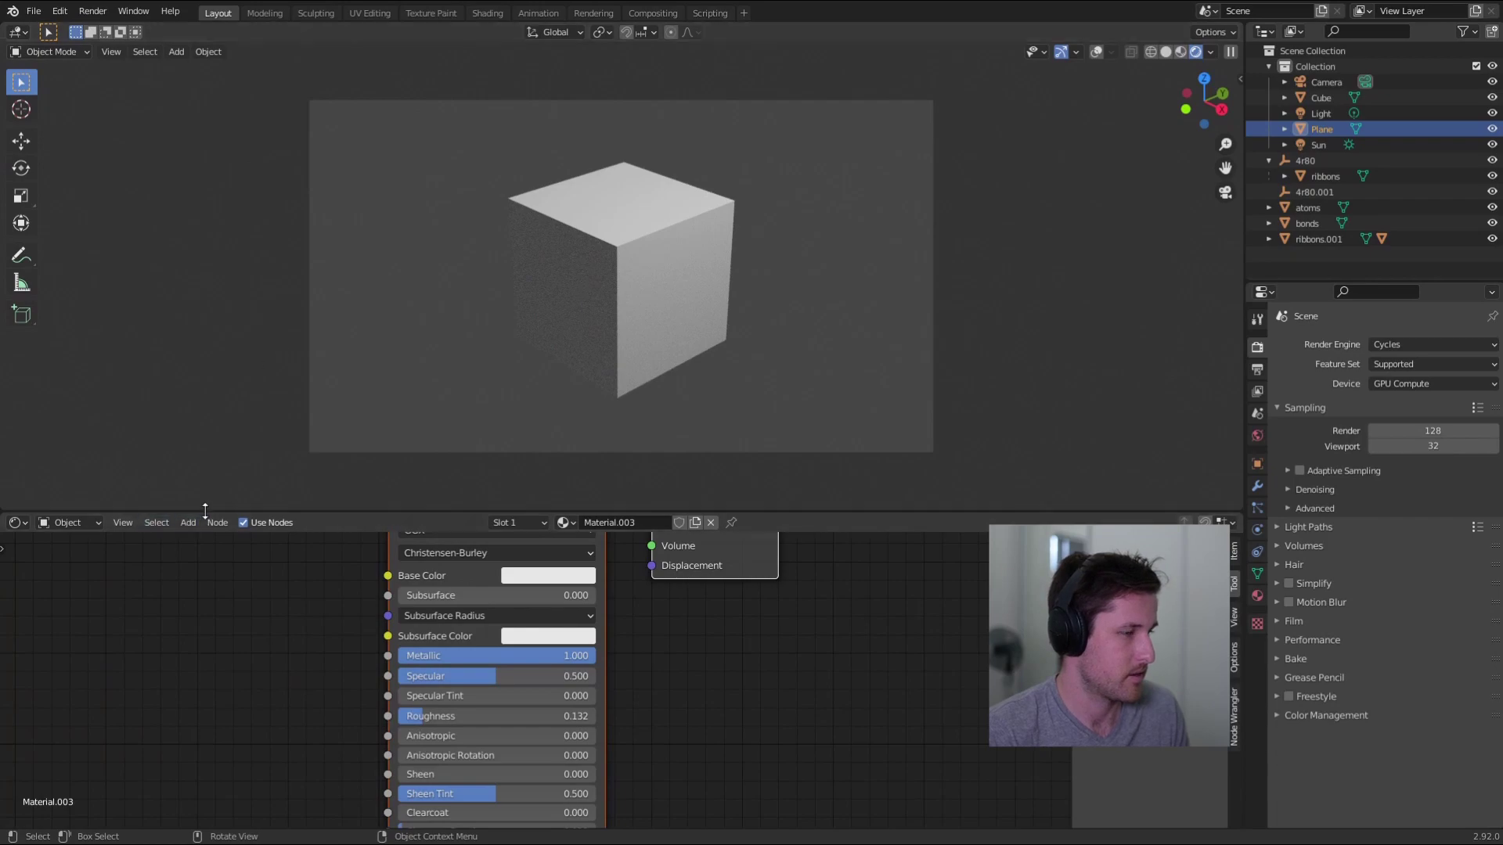
# Turn overlays back on, select the camera, and move it along Z.
pyautogui.moveTo(196, 518); pyautogui.dragTo(209, 601)
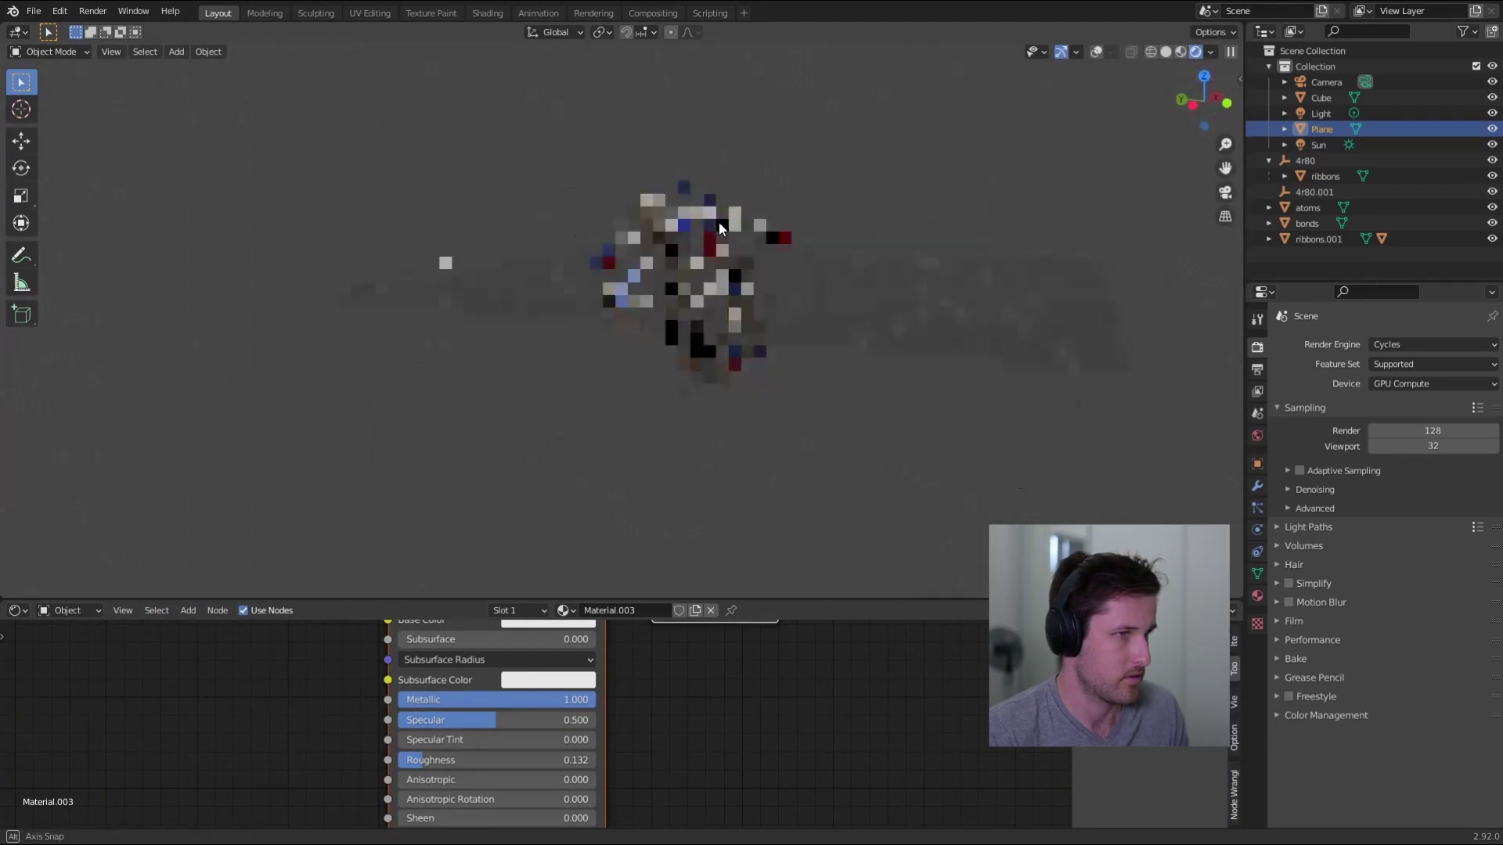
pyautogui.moveTo(644, 305)
pyautogui.mouseDown(button='middle')
pyautogui.moveTo(720, 293)
pyautogui.moveTo(370, 294)
pyautogui.mouseUp(button='middle')
pyautogui.click(1097, 53)
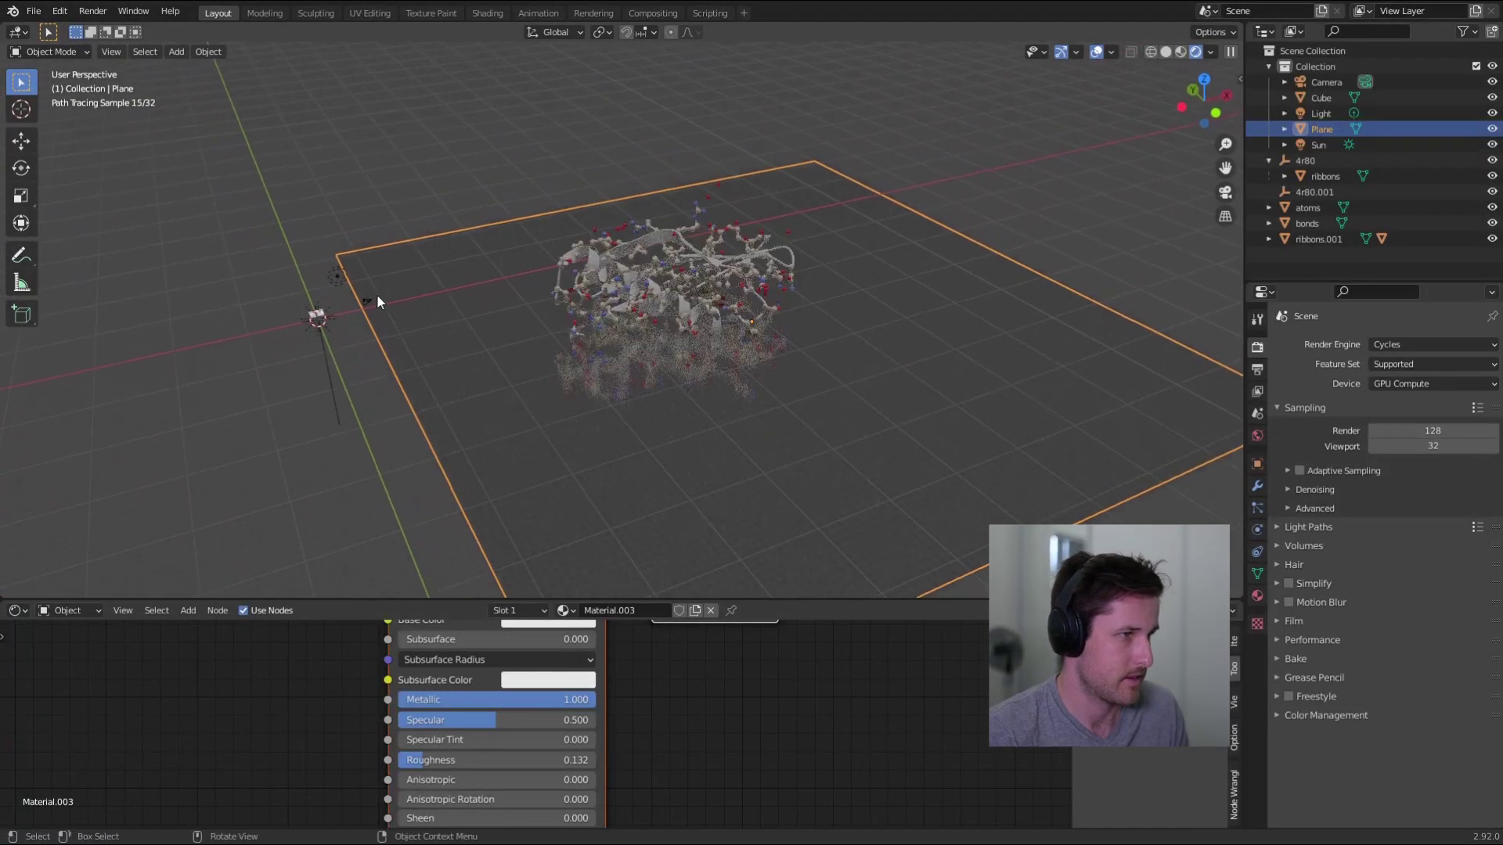
pyautogui.click(318, 317)
pyautogui.press('g')
pyautogui.hotkey('shift', 'z')
pyautogui.click(982, 347)
# In camera view, rotate the camera to frame the molecule above the floor.
pyautogui.moveTo(1200, 97); pyautogui.dragTo(1204, 118)
pyautogui.click(1224, 192)
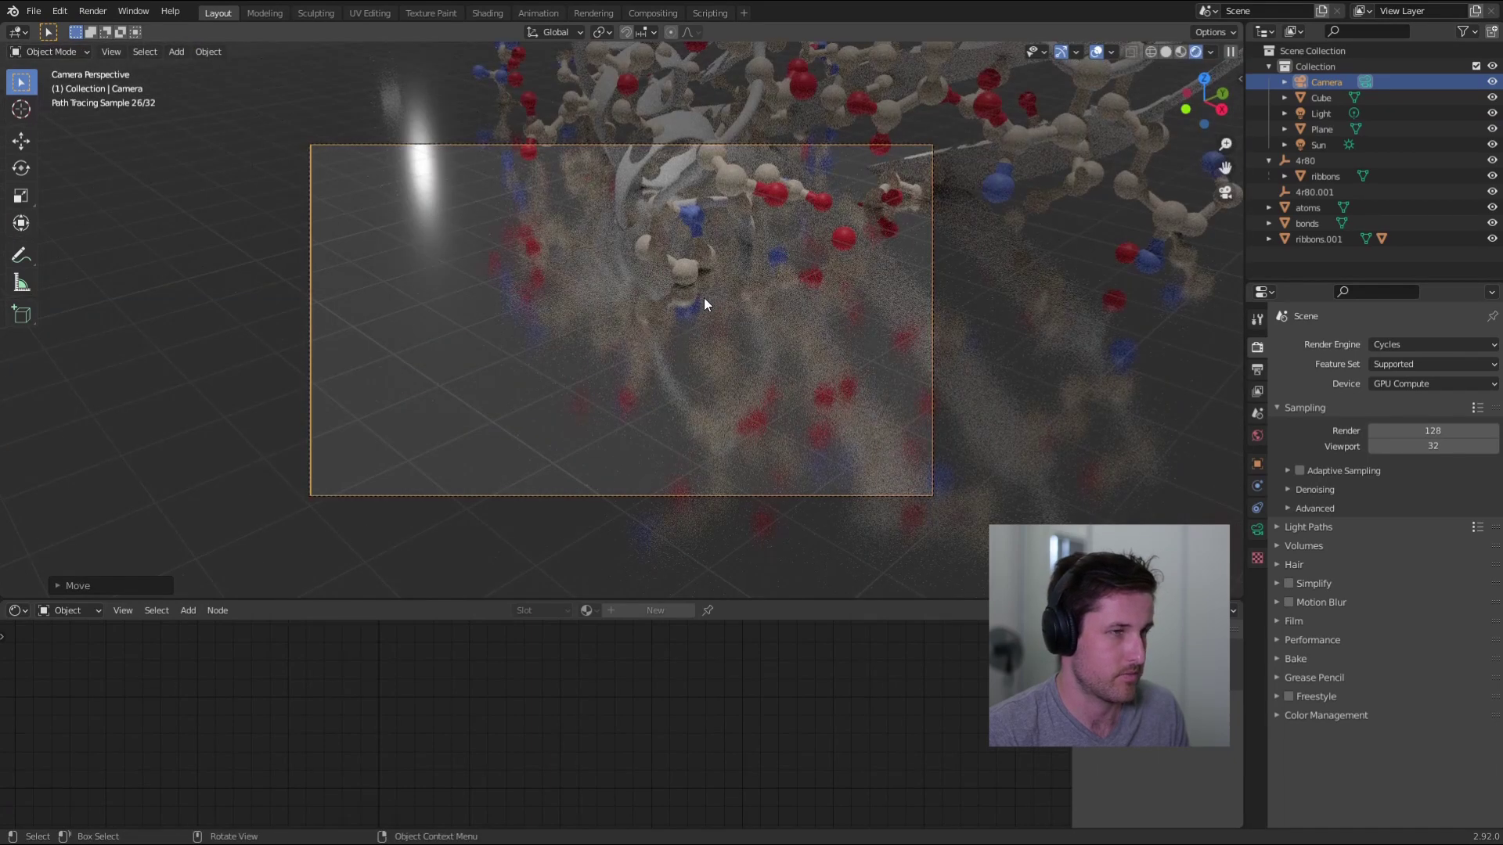
pyautogui.press('r')
pyautogui.press('r')
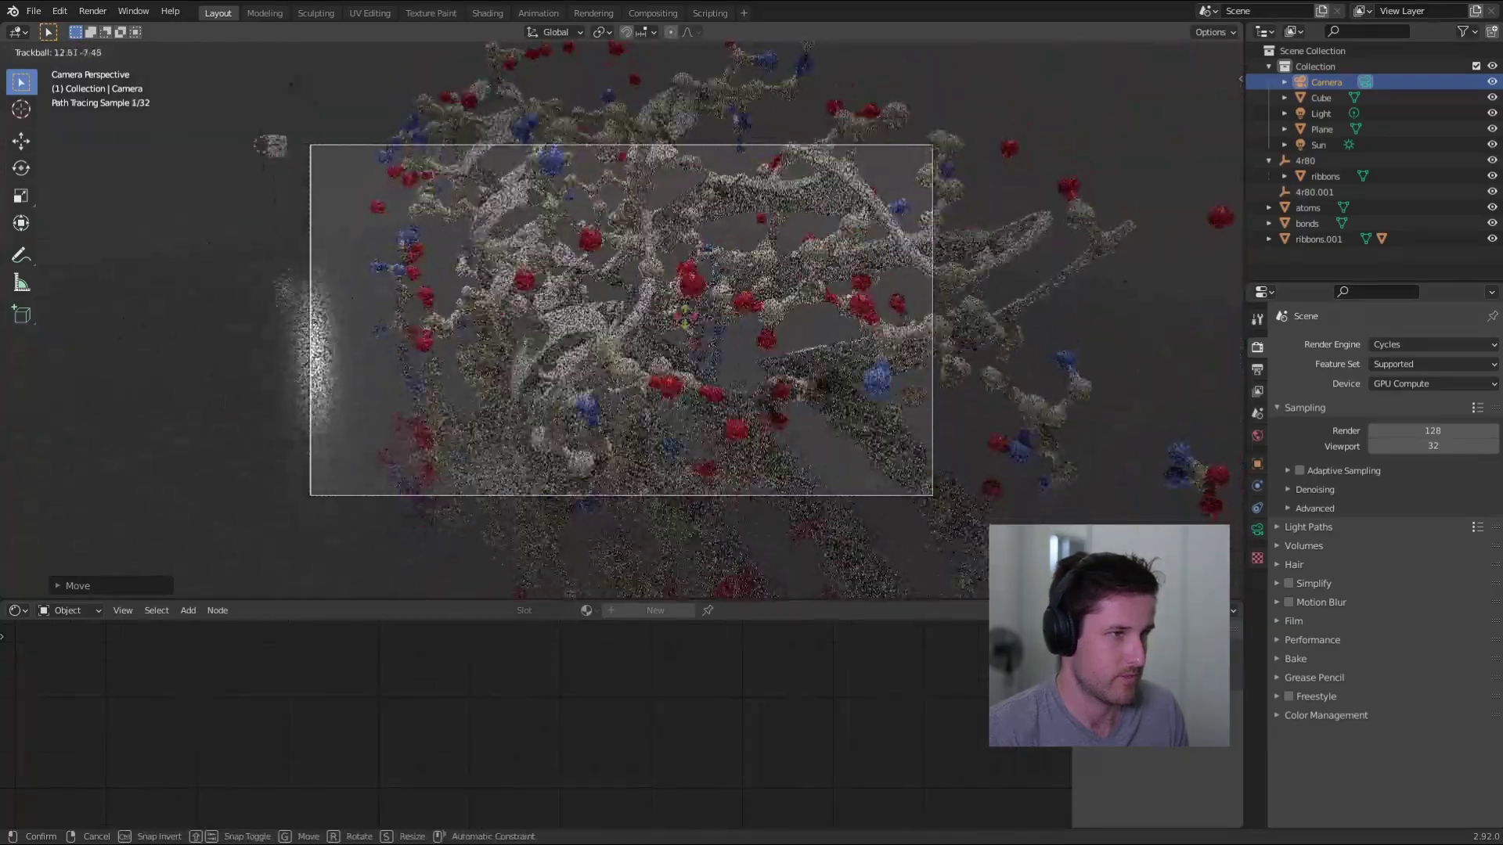
pyautogui.click(687, 323)
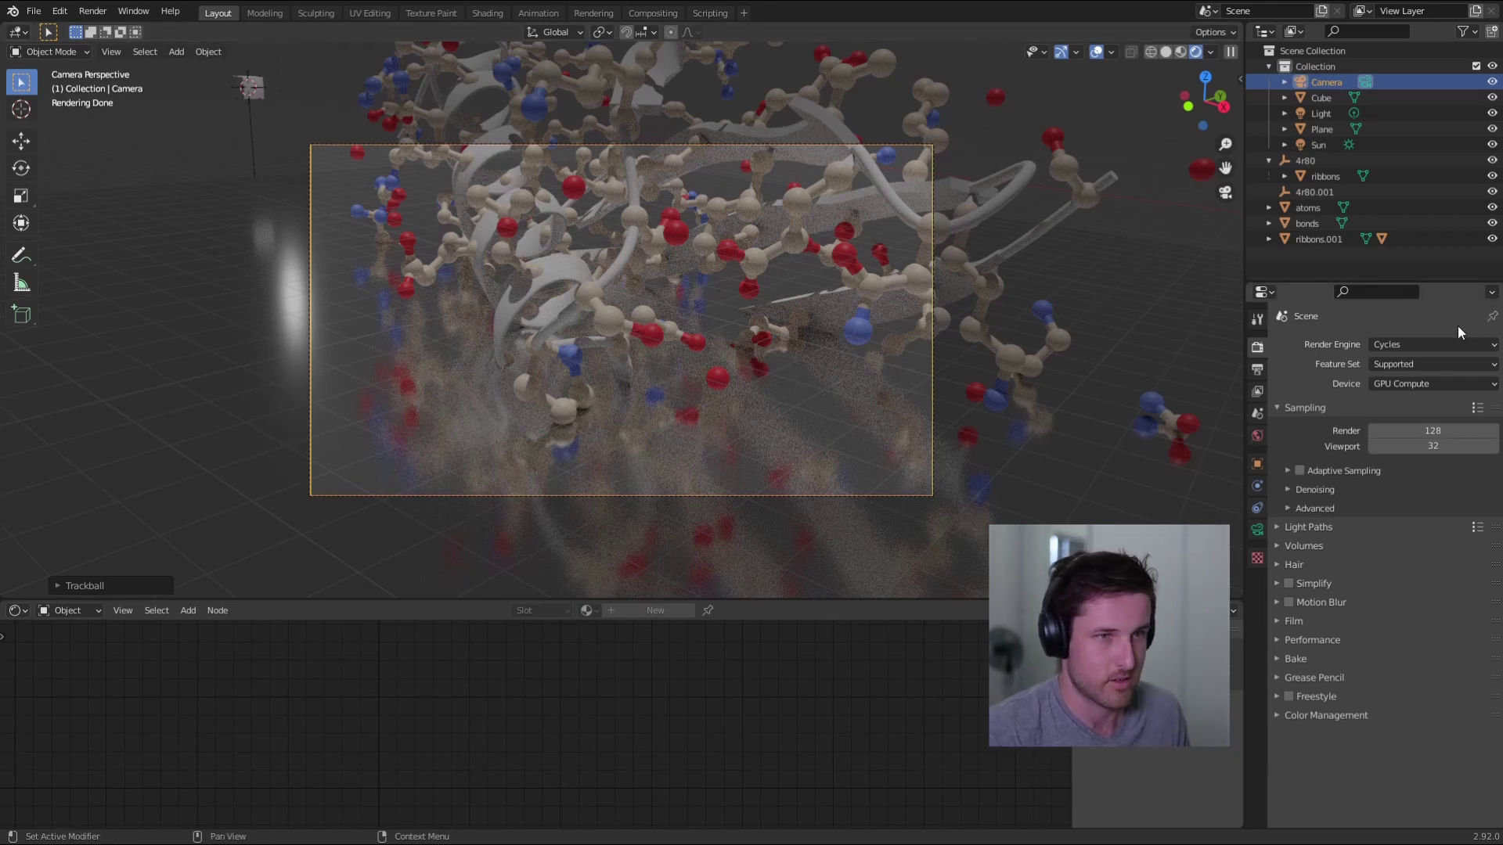
# Set render samples to 512 and expand the Performance settings.
pyautogui.click(1421, 431)
pyautogui.write('512')
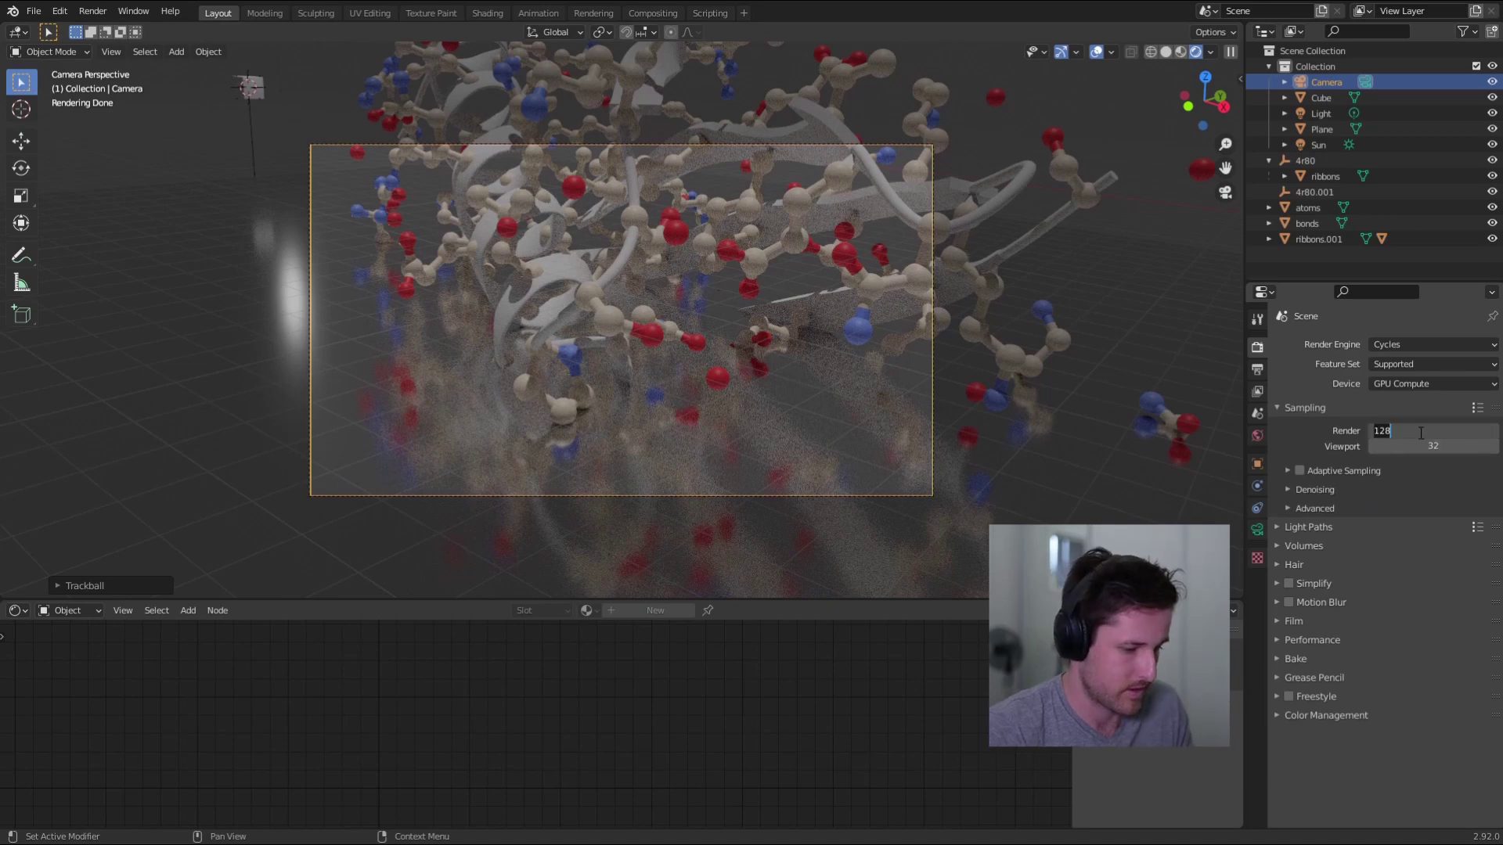
pyautogui.press('Return')
pyautogui.click(1312, 640)
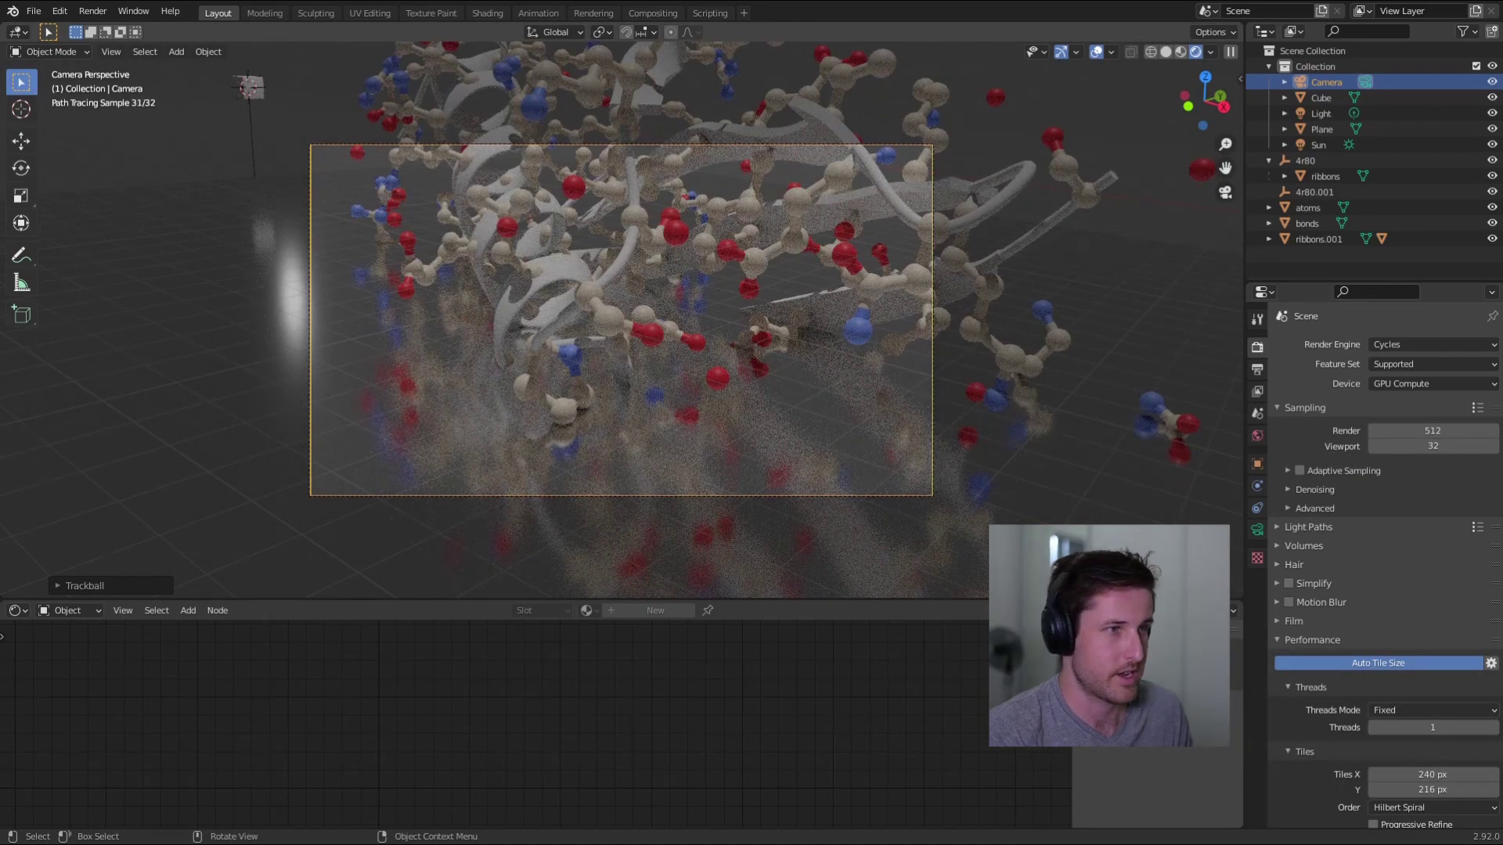
# Render the camera view with F12 and resize the Blender Render window.
pyautogui.press('F12')
pyautogui.moveTo(446, 52)
pyautogui.mouseDown()
pyautogui.moveTo(350, 91)
pyautogui.moveTo(211, 58)
pyautogui.mouseUp()
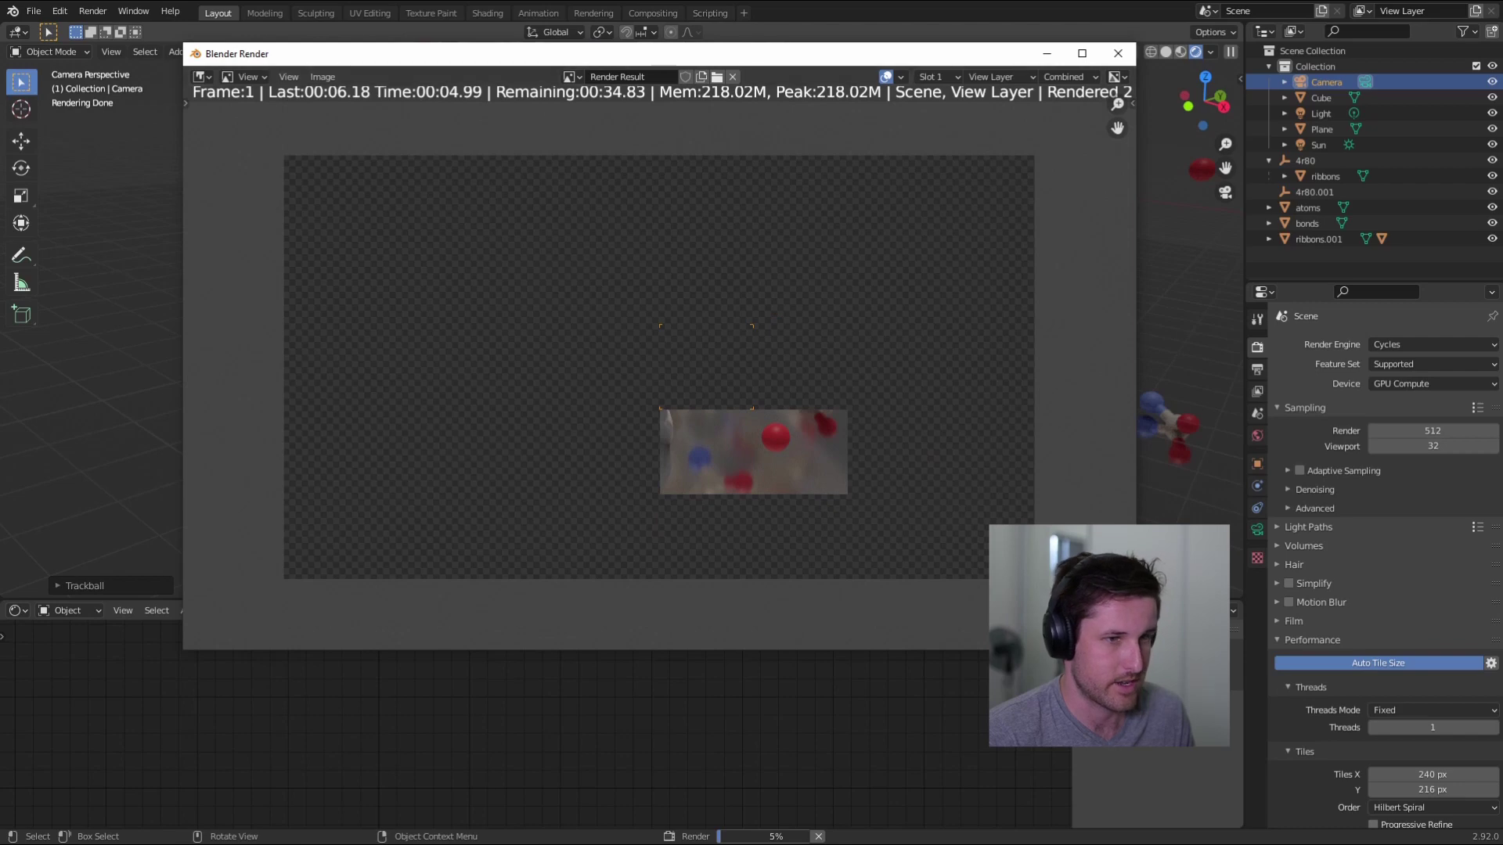
pyautogui.moveTo(1134, 644); pyautogui.dragTo(1348, 777)
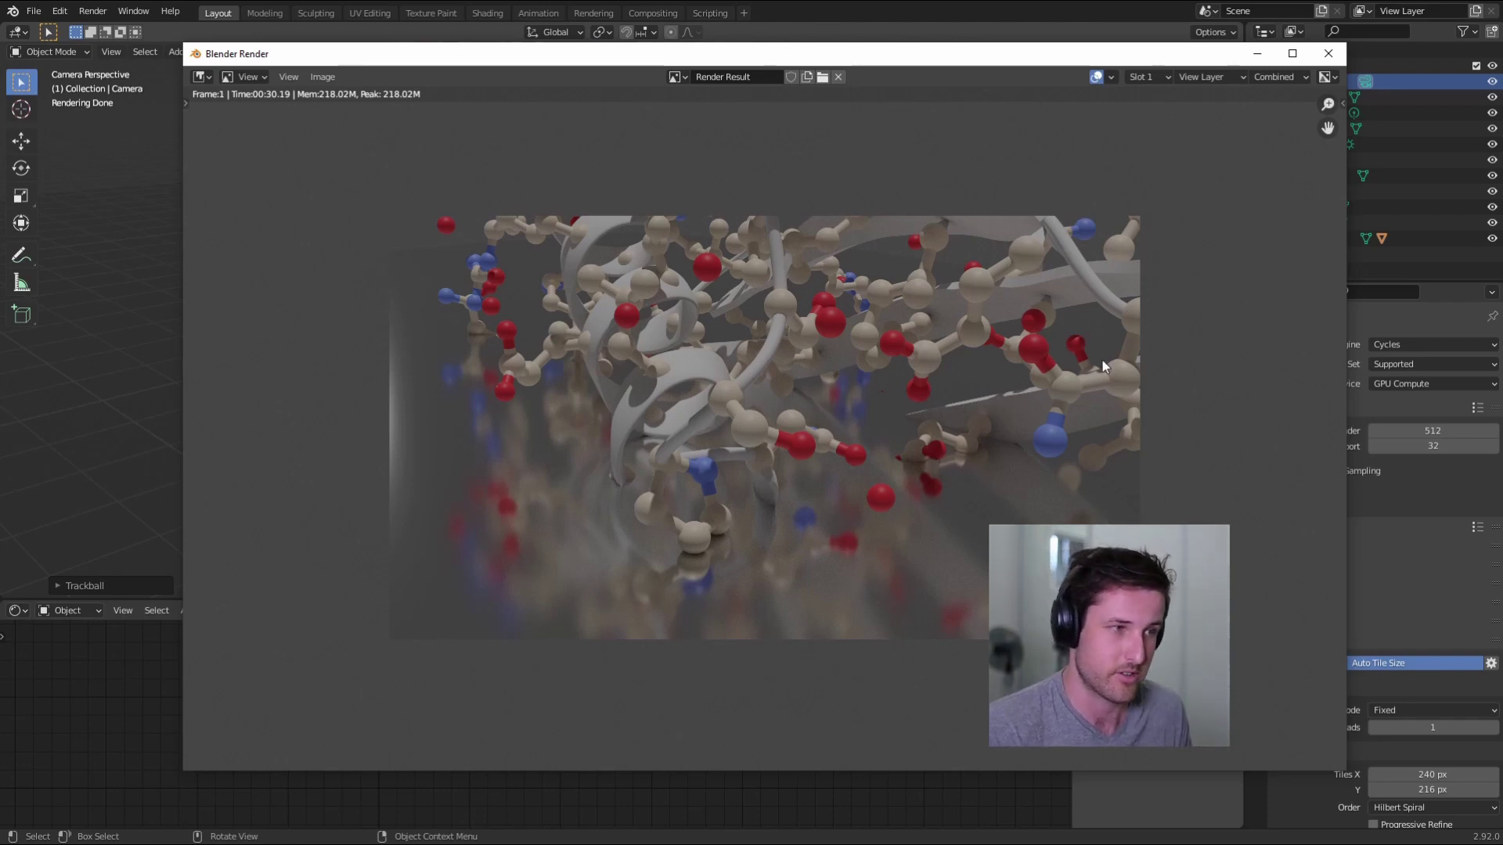
pyautogui.scroll(1, 807, 413)
pyautogui.scroll(1, 806, 413)
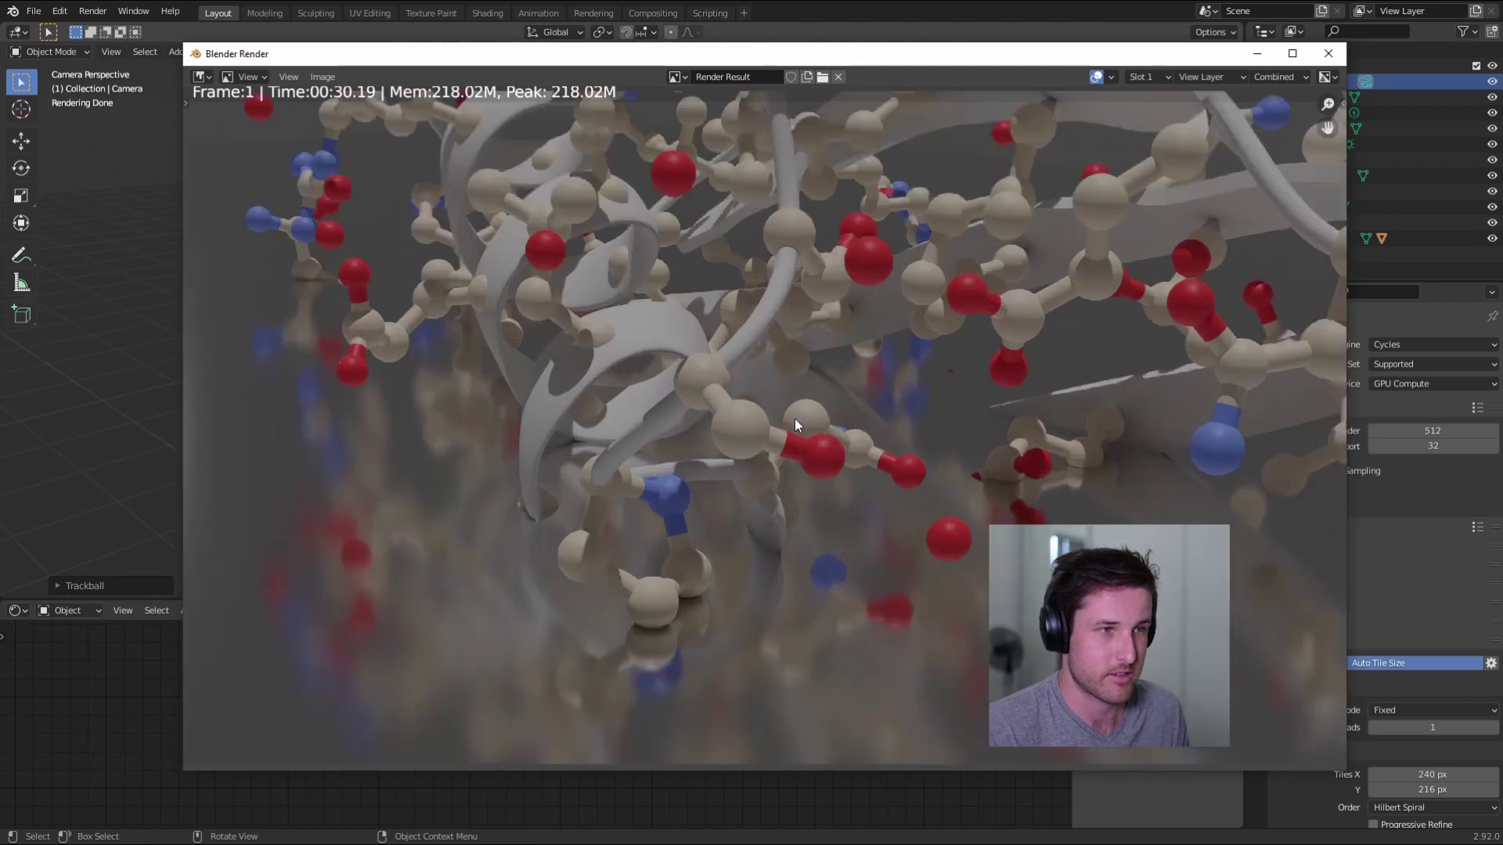
pyautogui.scroll(1, 788, 423)
pyautogui.moveTo(740, 490)
pyautogui.mouseDown(button='middle')
pyautogui.moveTo(805, 398)
pyautogui.moveTo(936, 495)
pyautogui.moveTo(751, 483)
pyautogui.moveTo(825, 468)
pyautogui.mouseUp(button='middle')
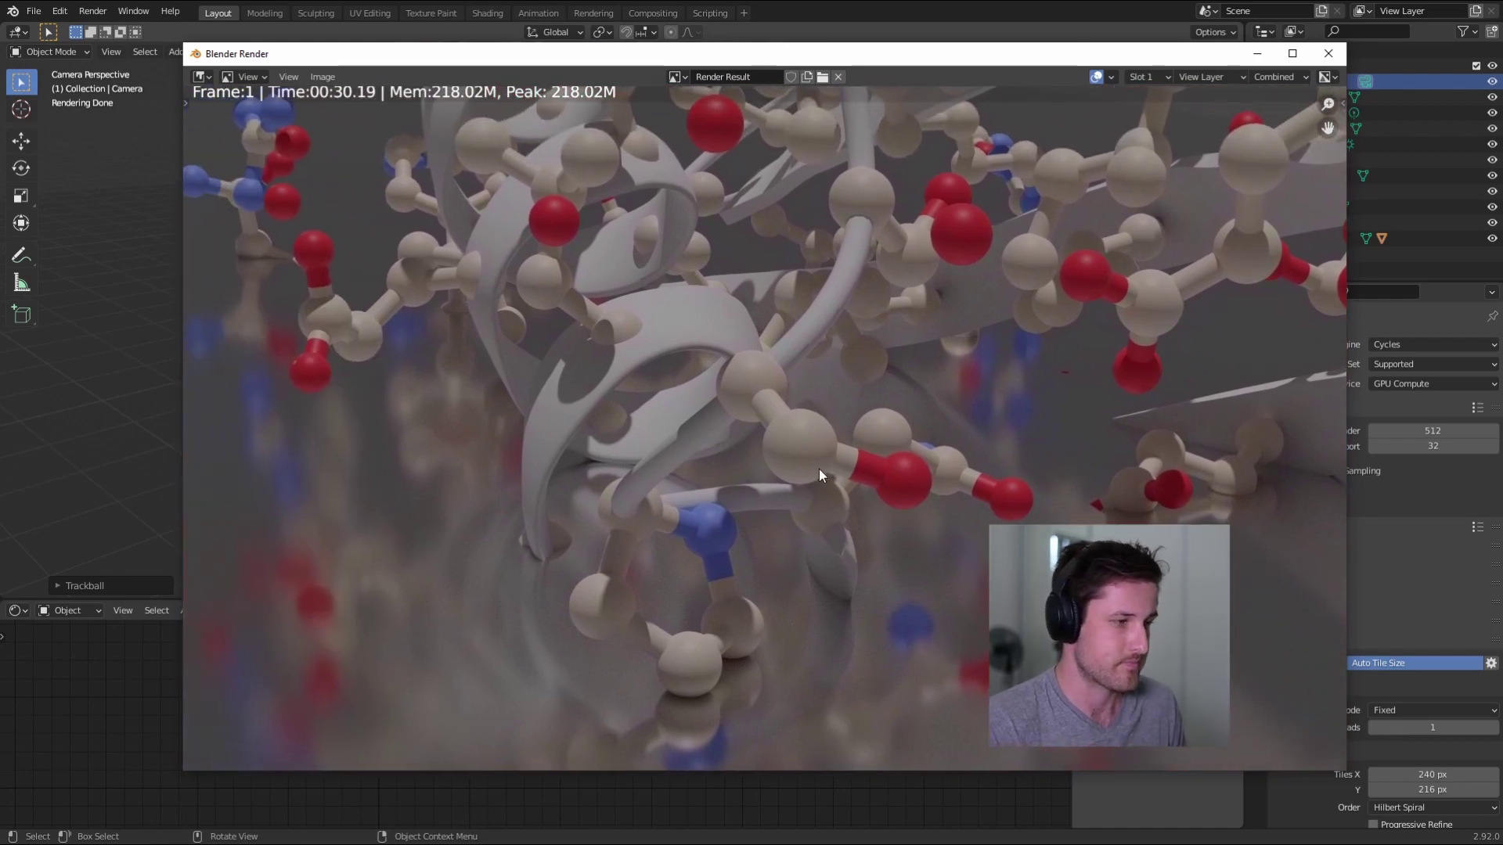